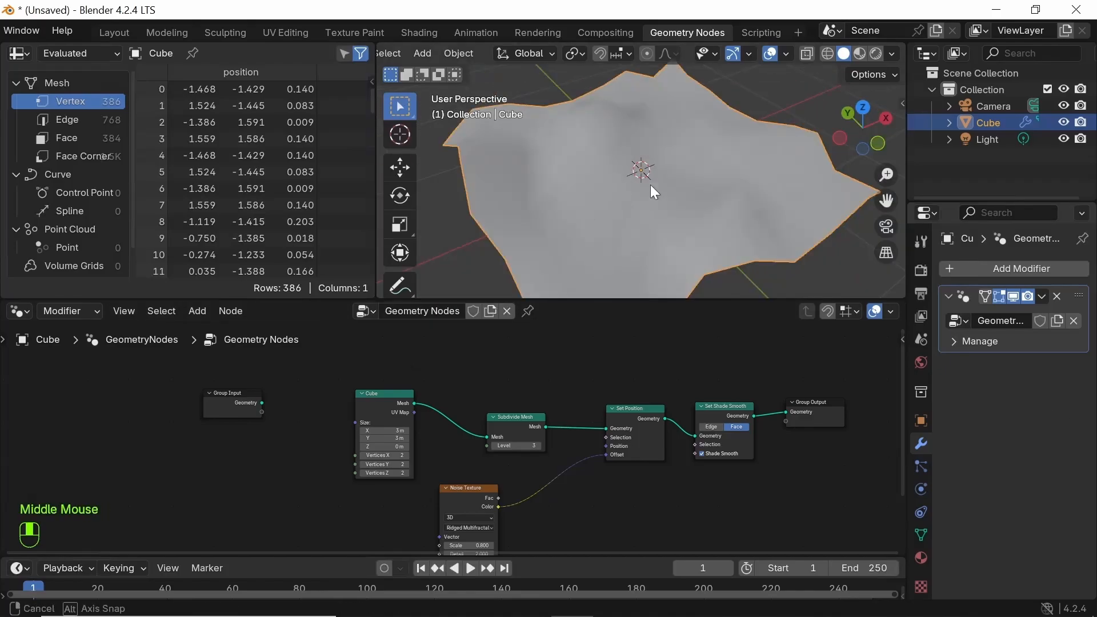
Add a second Geometry Nodes modifier with a new node tree that feeds a Cone mesh into a Set Position node
{"action": "left_click", "coordinate": [1021, 269]}
{"action": "left_click", "coordinate": [981, 307]}
{"action": "left_click", "coordinate": [971, 366]}
{"action": "left_click", "coordinate": [953, 341]}
{"action": "key", "text": "x"}
{"action": "middle_click_drag", "start_coordinate": [594, 466], "coordinate": [422, 470]}
{"action": "key", "text": "shift+a"}
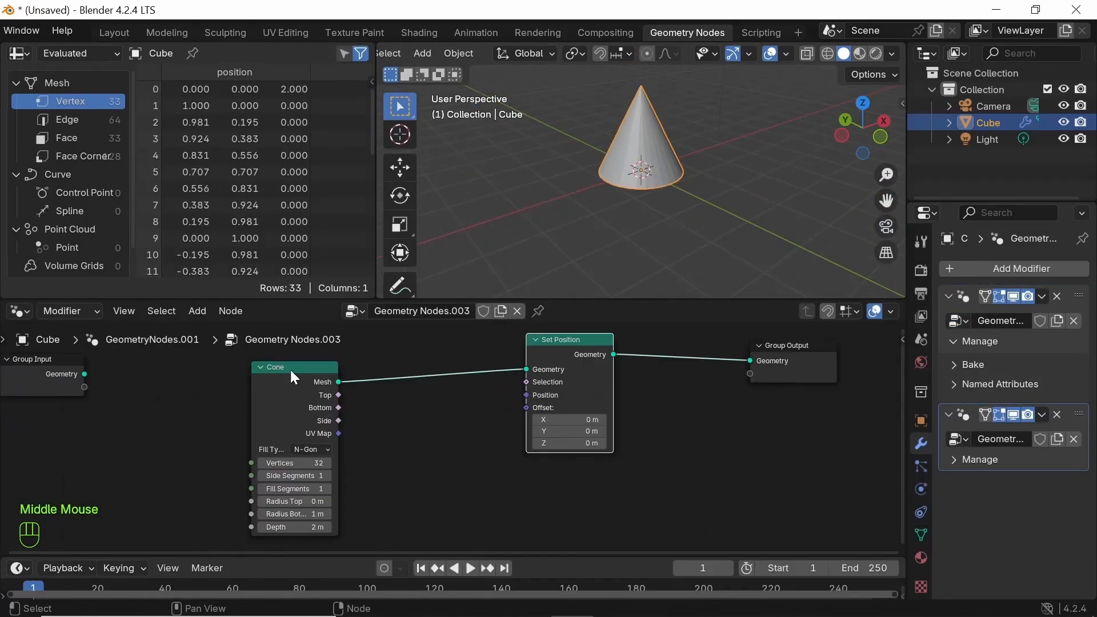
Connect a Noise Texture to the Offset of the cone's Set Position node to distort the mesh
{"action": "left_click_drag", "start_coordinate": [290, 368], "coordinate": [209, 362]}
{"action": "scroll", "coordinate": [373, 465], "scroll_direction": "up", "scroll_amount": 3}
{"action": "left_click_drag", "start_coordinate": [566, 468], "coordinate": [700, 399]}
{"action": "middle_click_drag", "start_coordinate": [612, 472], "coordinate": [631, 394]}
{"action": "left_click_drag", "start_coordinate": [524, 470], "coordinate": [503, 469]}
{"action": "middle_click_drag", "start_coordinate": [645, 189], "coordinate": [698, 215]}
{"action": "scroll", "coordinate": [698, 215], "scroll_direction": "down", "scroll_amount": 2}
{"action": "scroll", "coordinate": [510, 472], "scroll_direction": "down", "scroll_amount": 2}
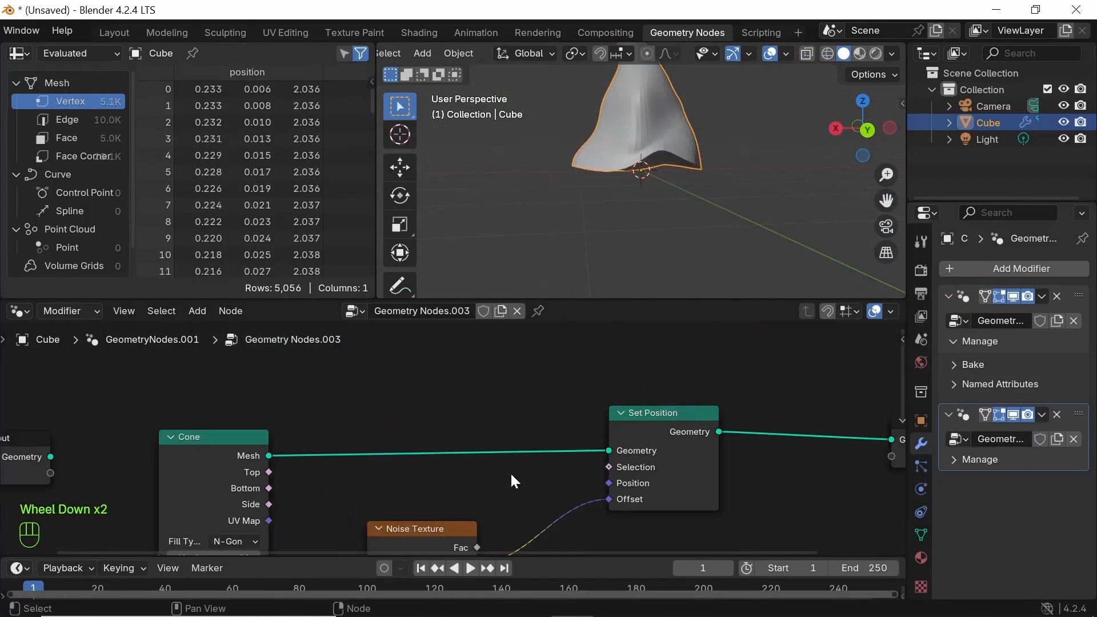
Insert a Set Shade Smooth node after the cone's Set Position and merge it with the input geometry through Join Geometry
{"action": "middle_click_drag", "start_coordinate": [510, 472], "coordinate": [583, 534]}
{"action": "key", "text": "shift+a"}
{"action": "left_click_drag", "start_coordinate": [645, 388], "coordinate": [668, 415]}
{"action": "left_click", "coordinate": [669, 415]}
{"action": "key", "text": "shift+a"}
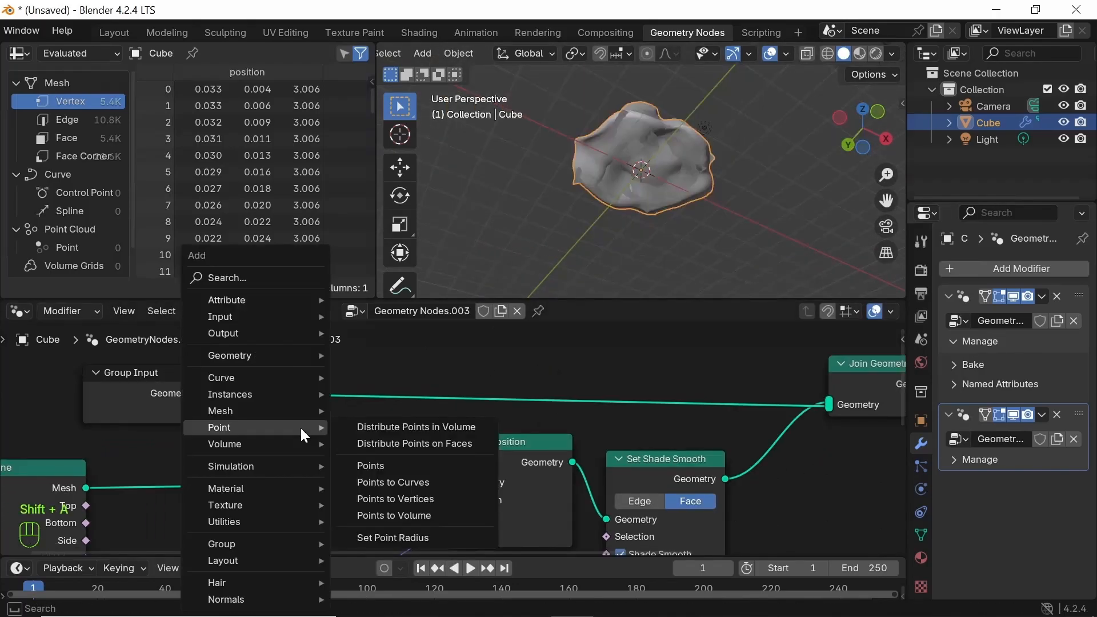
{"action": "middle_click_drag", "start_coordinate": [635, 218], "coordinate": [620, 228]}
{"action": "left_click_drag", "start_coordinate": [749, 447], "coordinate": [758, 451]}
Expose the Subdivide Mesh Level, the noise Scale and the cube Size as group inputs in the landscape node tree
{"action": "left_click_drag", "start_coordinate": [326, 362], "coordinate": [540, 434]}
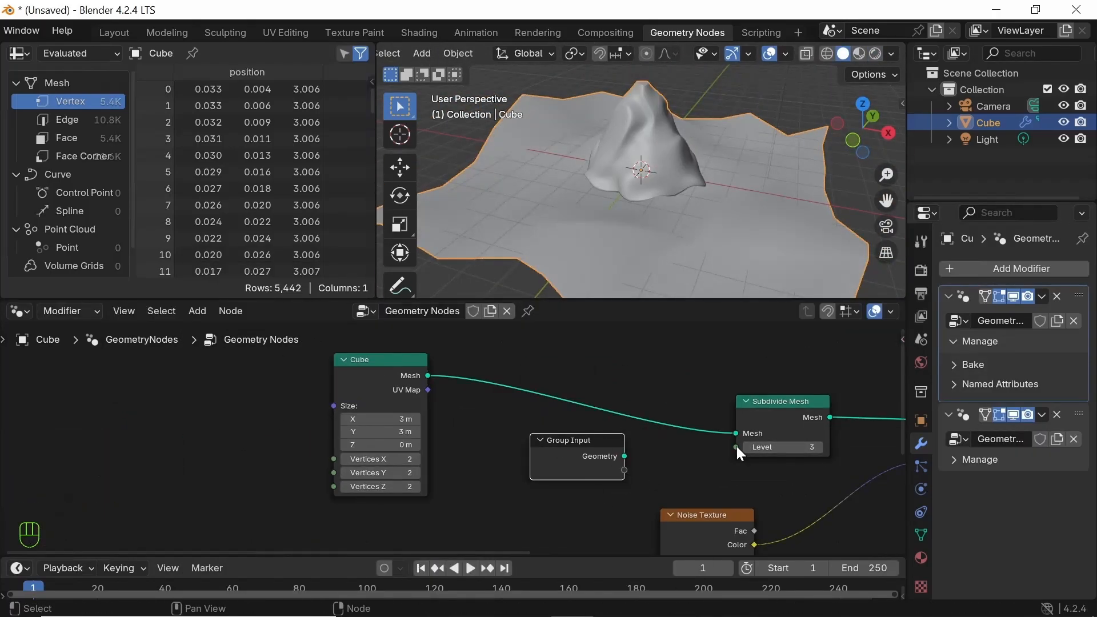
{"action": "left_click_drag", "start_coordinate": [736, 447], "coordinate": [576, 468]}
{"action": "middle_click_drag", "start_coordinate": [572, 457], "coordinate": [453, 416]}
{"action": "scroll", "coordinate": [377, 441], "scroll_direction": "up", "scroll_amount": 2}
{"action": "middle_click_drag", "start_coordinate": [377, 442], "coordinate": [343, 470]}
{"action": "left_click_drag", "start_coordinate": [419, 413], "coordinate": [343, 470]}
Expose the cone Depth and a Scale value as group inputs in the second modifier's tree, using duplicated Group Input nodes
{"action": "left_click", "coordinate": [963, 509]}
{"action": "scroll", "coordinate": [480, 502], "scroll_direction": "up", "scroll_amount": 2}
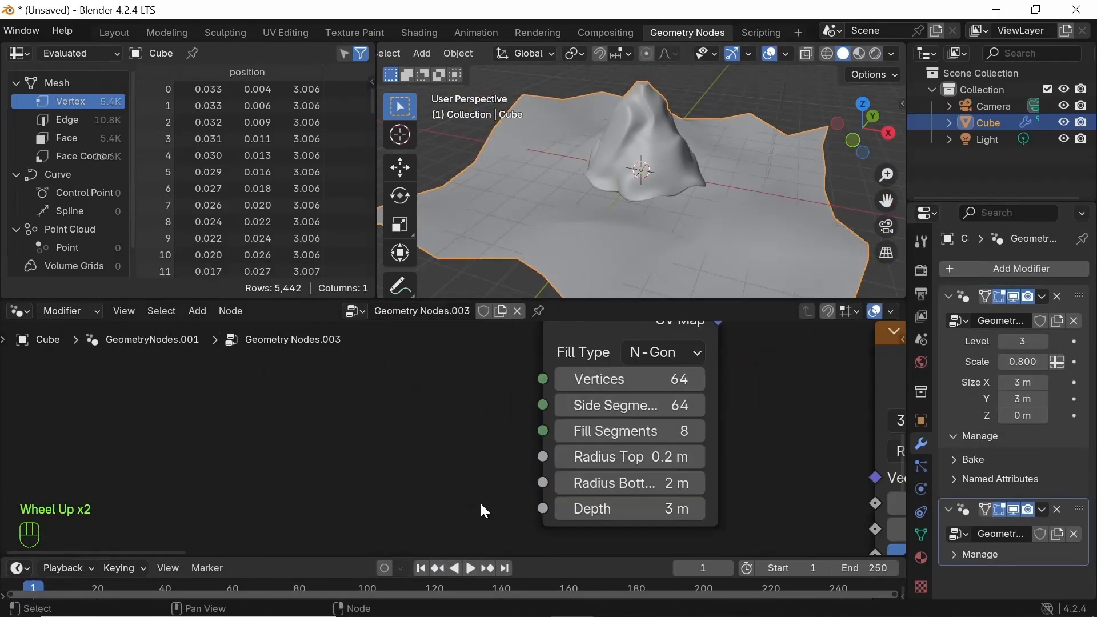
{"action": "left_click_drag", "start_coordinate": [665, 433], "coordinate": [485, 452]}
{"action": "scroll", "coordinate": [502, 444], "scroll_direction": "down", "scroll_amount": 3}
{"action": "key", "text": "shift+d"}
{"action": "left_click", "coordinate": [590, 419]}
Rename the landscape tree's Level input as Detailing and describe it as deciding the detailing of the landscape
{"action": "key", "text": "n"}
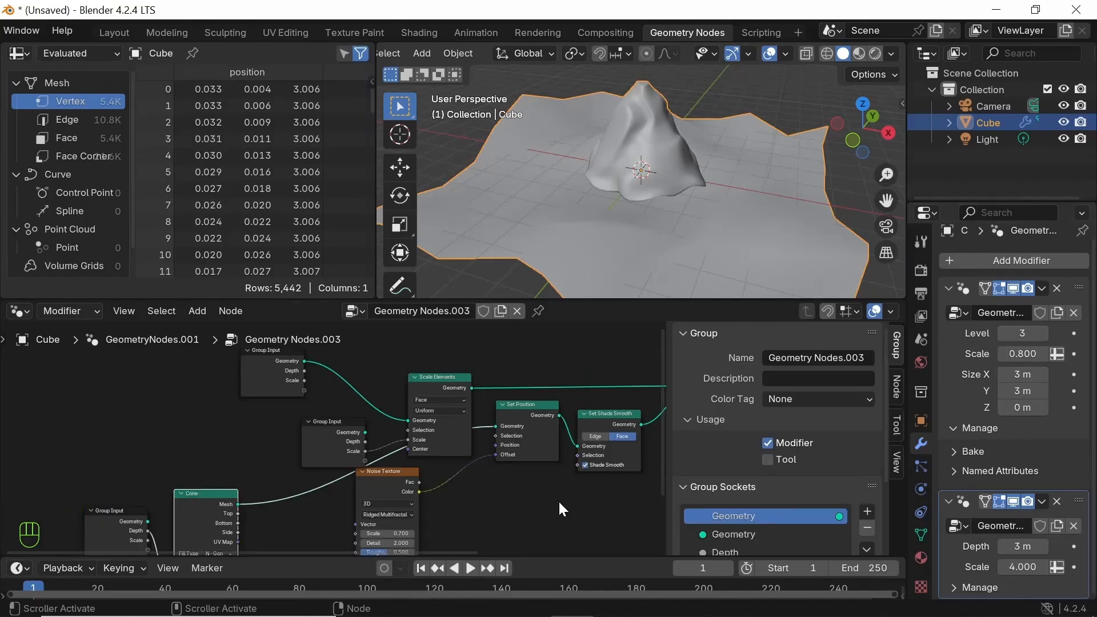
{"action": "left_click", "coordinate": [941, 337]}
{"action": "double_click", "coordinate": [731, 518]}
{"action": "type", "text": "Detailing"}
{"action": "key", "text": "Return"}
{"action": "scroll", "coordinate": [743, 466], "scroll_direction": "down", "scroll_amount": 3}
{"action": "left_click", "coordinate": [817, 533]}
{"action": "type", "text": "The detailing of landscao"}
Describe the Scale input as an intensity and the Size input as the size of the landscape
{"action": "left_click", "coordinate": [748, 468]}
{"action": "left_click", "coordinate": [817, 506]}
{"action": "type", "text": "Intensity of"}
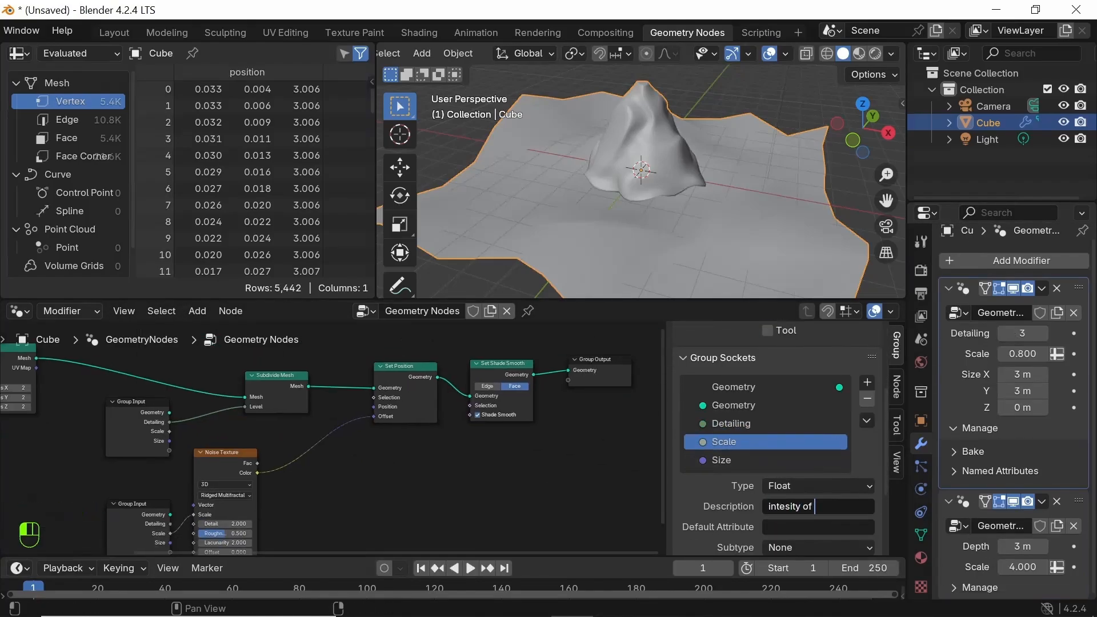
{"action": "left_click", "coordinate": [743, 460]}
{"action": "type", "text": "Size of landscape"}
{"action": "left_click", "coordinate": [964, 501]}
{"action": "type", "text": "Landscape size"}
{"action": "scroll", "coordinate": [755, 415], "scroll_direction": "down", "scroll_amount": 2}
{"action": "left_click", "coordinate": [943, 395]}
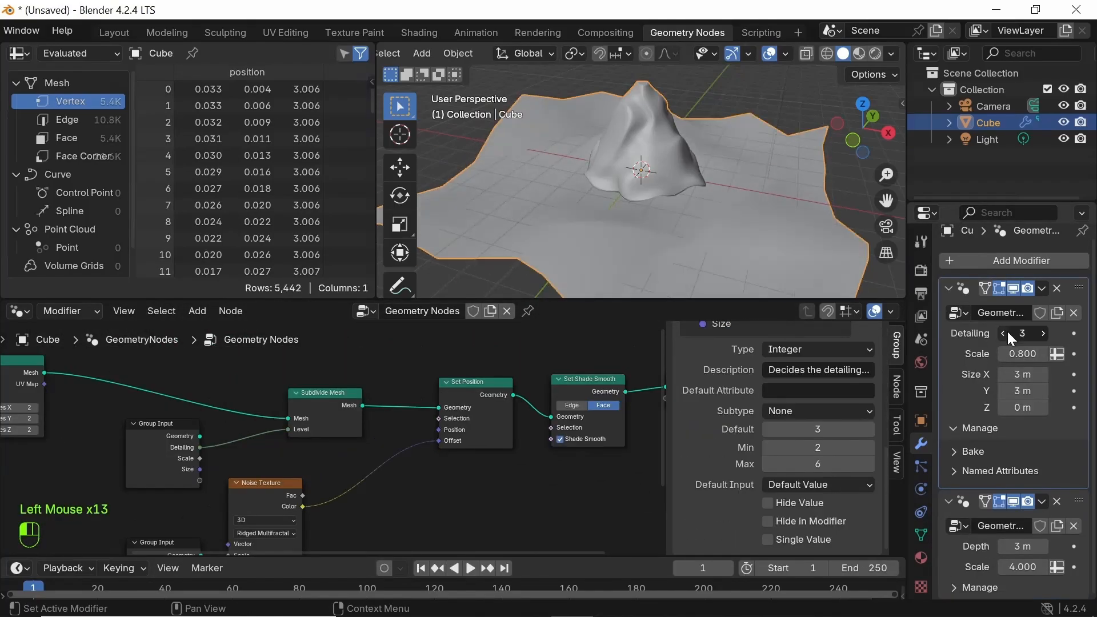
Examine the node trees of the two Geometry Nodes modifiers
{"action": "key", "text": "n"}
{"action": "scroll", "coordinate": [549, 389], "scroll_direction": "up", "scroll_amount": 4}
{"action": "middle_click_drag", "start_coordinate": [549, 377], "coordinate": [581, 505]}
{"action": "left_click", "coordinate": [942, 514]}
{"action": "middle_click_drag", "start_coordinate": [840, 383], "coordinate": [511, 458]}
{"action": "left_click", "coordinate": [942, 400]}
{"action": "scroll", "coordinate": [830, 476], "scroll_direction": "down", "scroll_amount": 3}
{"action": "scroll", "coordinate": [712, 482], "scroll_direction": "down", "scroll_amount": 2}
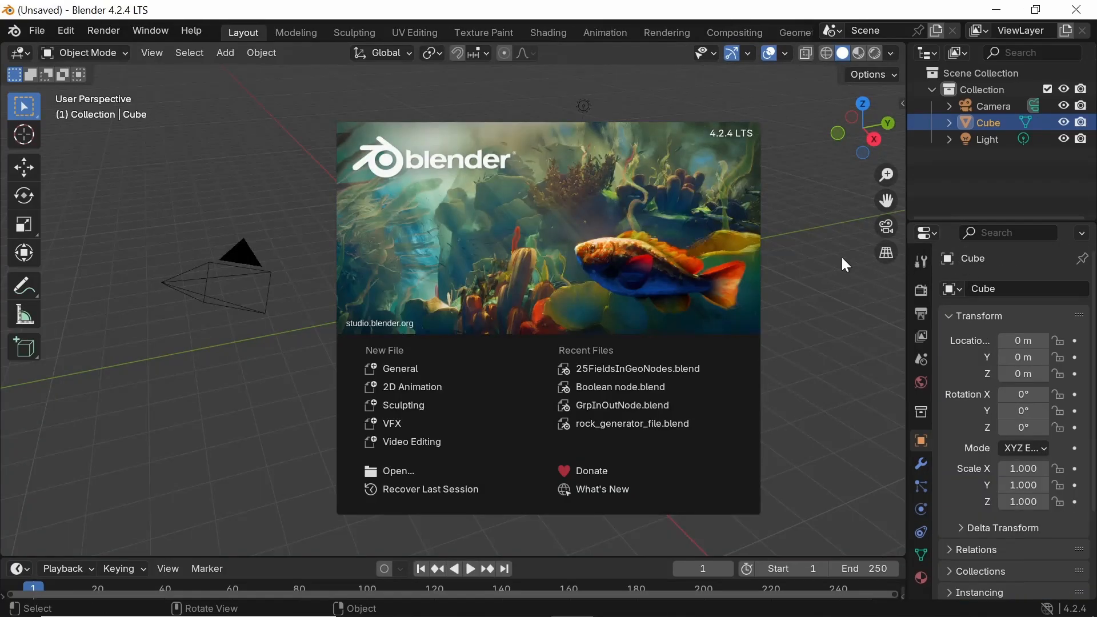
Dismiss the splash screen, turn on the Screencast Keys display and hide the viewport sidebar again
{"action": "left_click", "coordinate": [841, 256]}
{"action": "scroll", "coordinate": [636, 32], "scroll_direction": "down", "scroll_amount": 3}
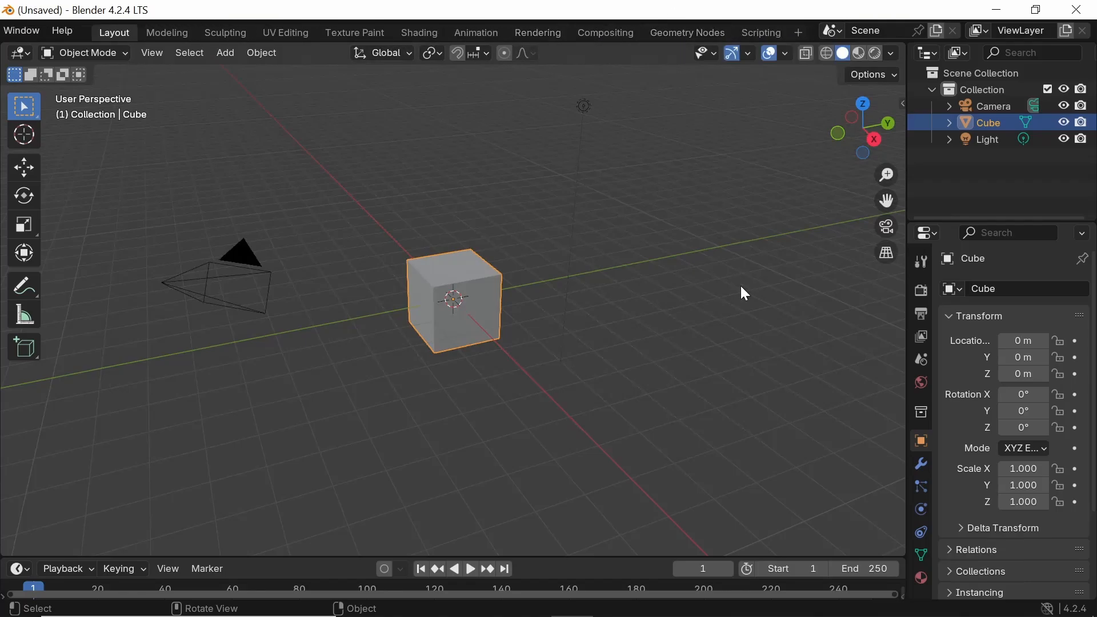
{"action": "left_click", "coordinate": [903, 104]}
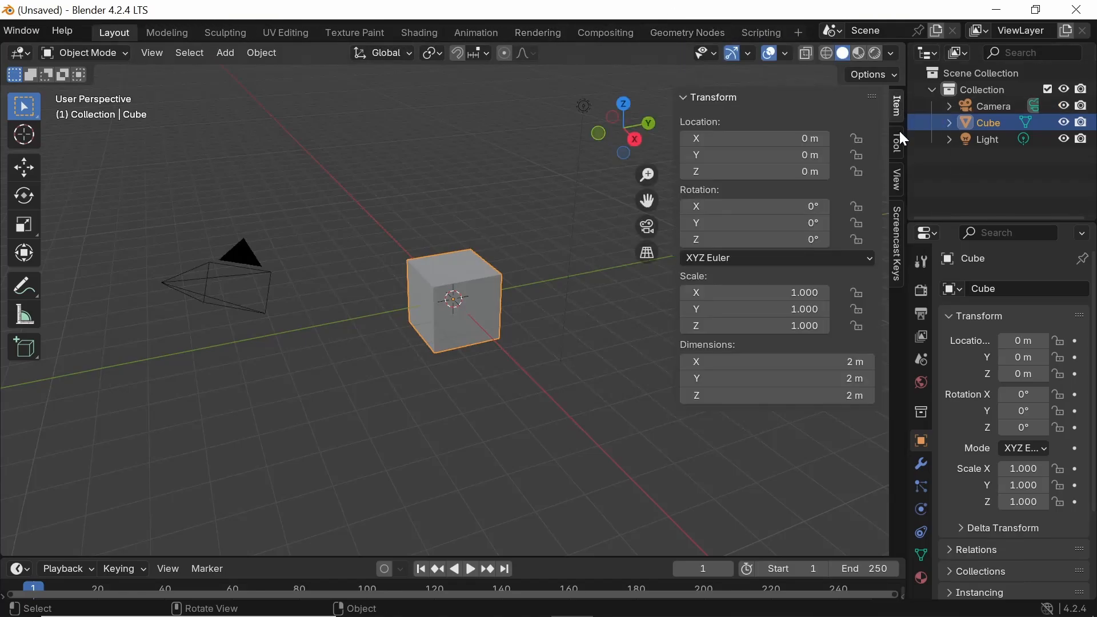
{"action": "left_click", "coordinate": [897, 241]}
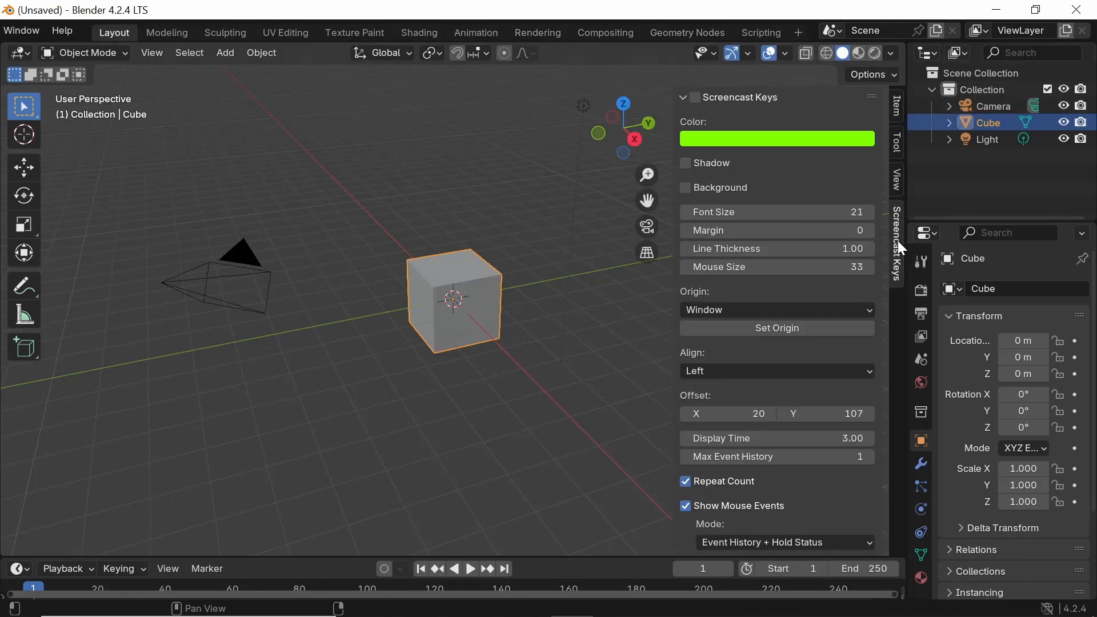
{"action": "left_click", "coordinate": [695, 98]}
{"action": "left_click_drag", "start_coordinate": [686, 198], "coordinate": [891, 199]}
{"action": "left_click", "coordinate": [674, 74]}
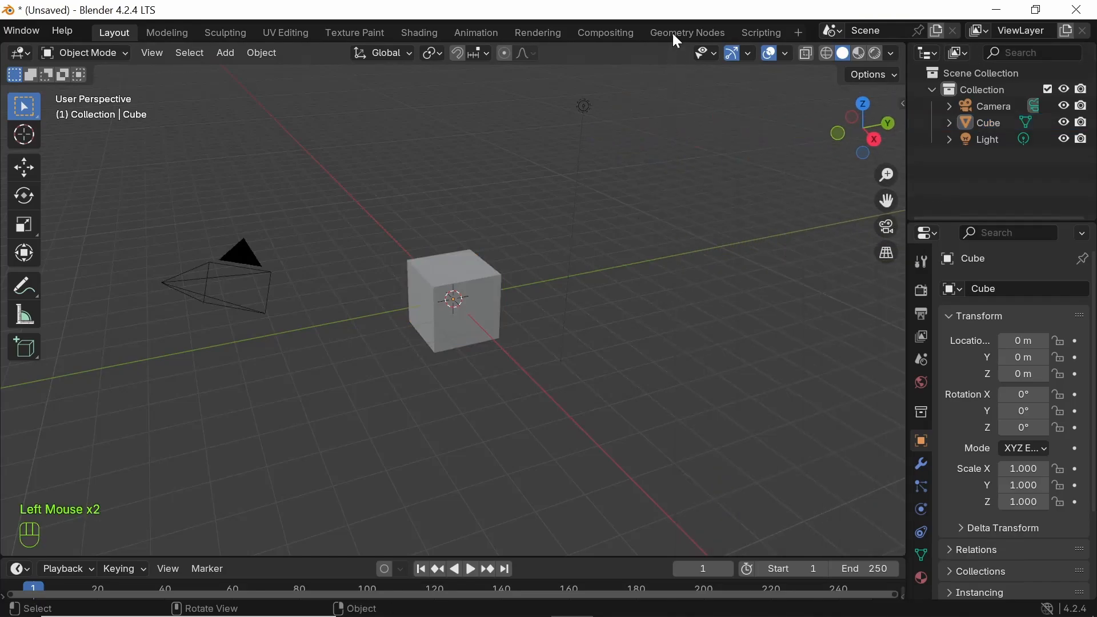
Switch to the Geometry Nodes workspace and create a new node tree for the cube
{"action": "left_click", "coordinate": [677, 35]}
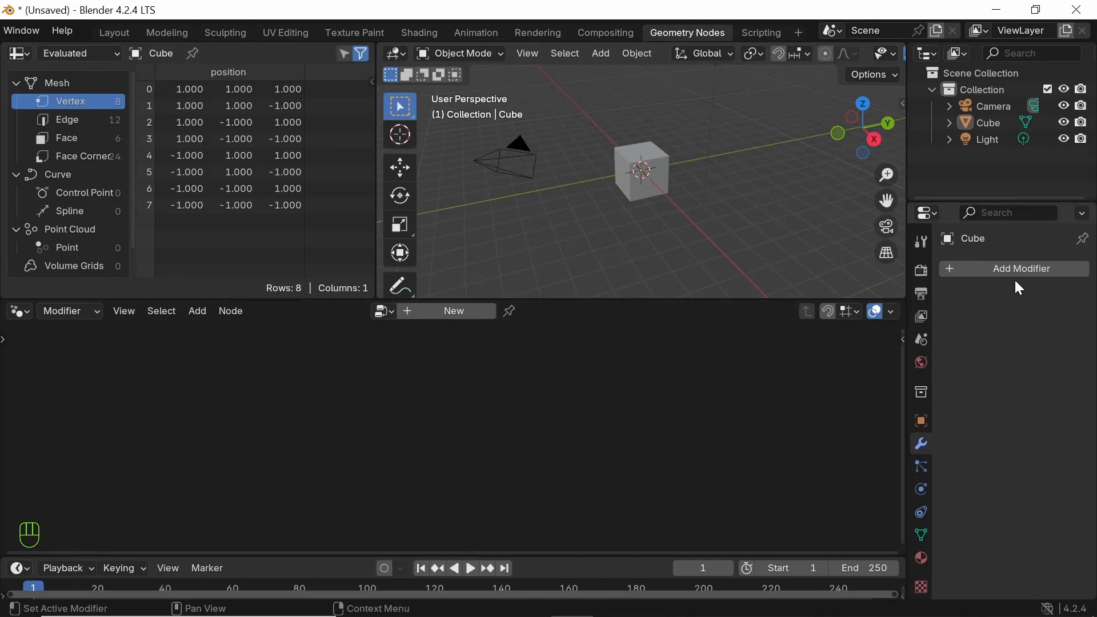
{"action": "left_click", "coordinate": [452, 314]}
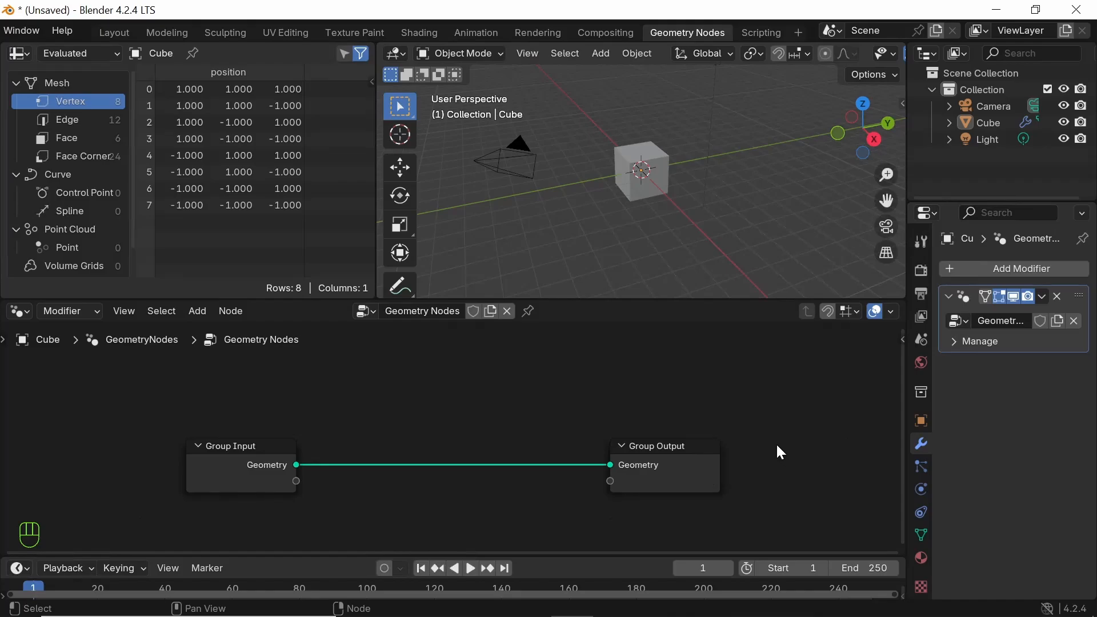
{"action": "left_click", "coordinate": [643, 335]}
Delete the default cube and add a mesh circle in its place
{"action": "middle_click_drag", "start_coordinate": [636, 213], "coordinate": [749, 205]}
{"action": "left_click", "coordinate": [641, 191]}
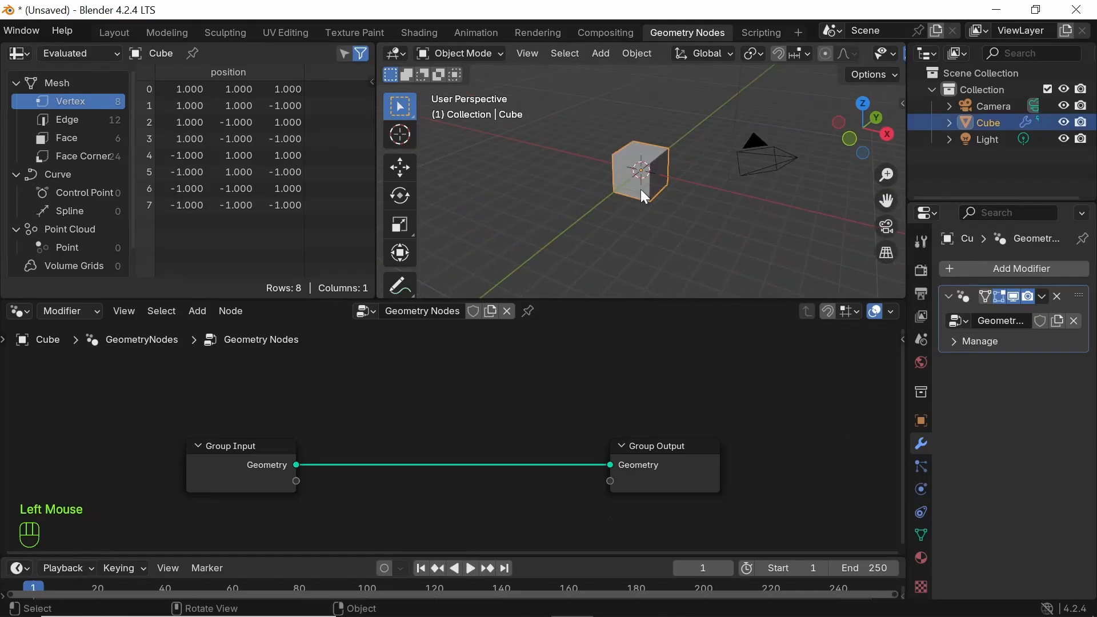
{"action": "key", "text": "Delete"}
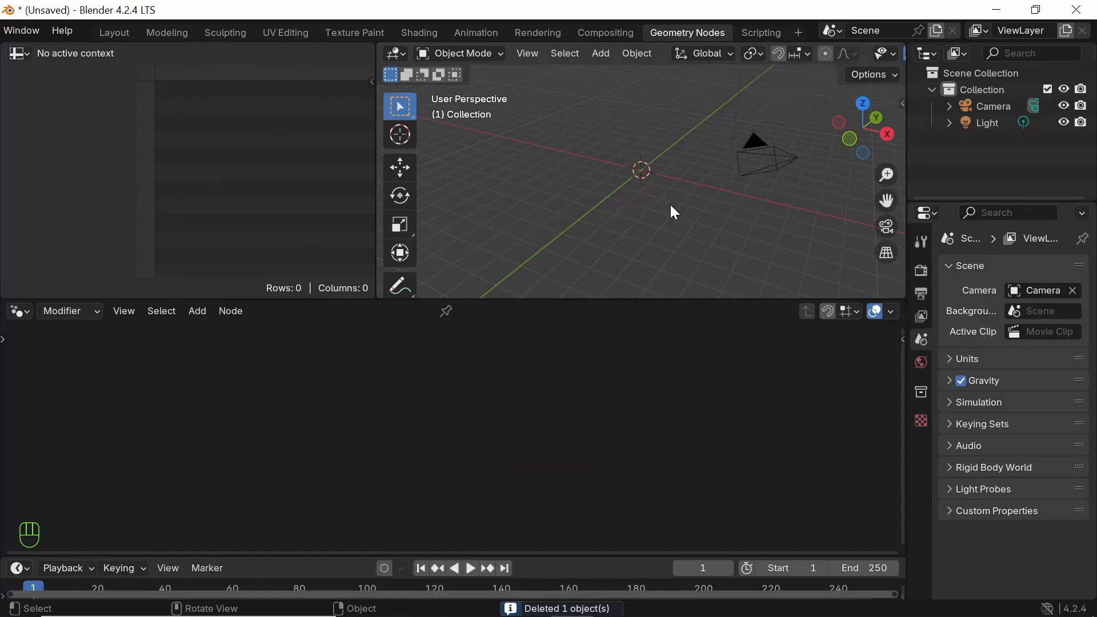
{"action": "key", "text": "shift+a"}
{"action": "mouse_move", "coordinate": [665, 222]}
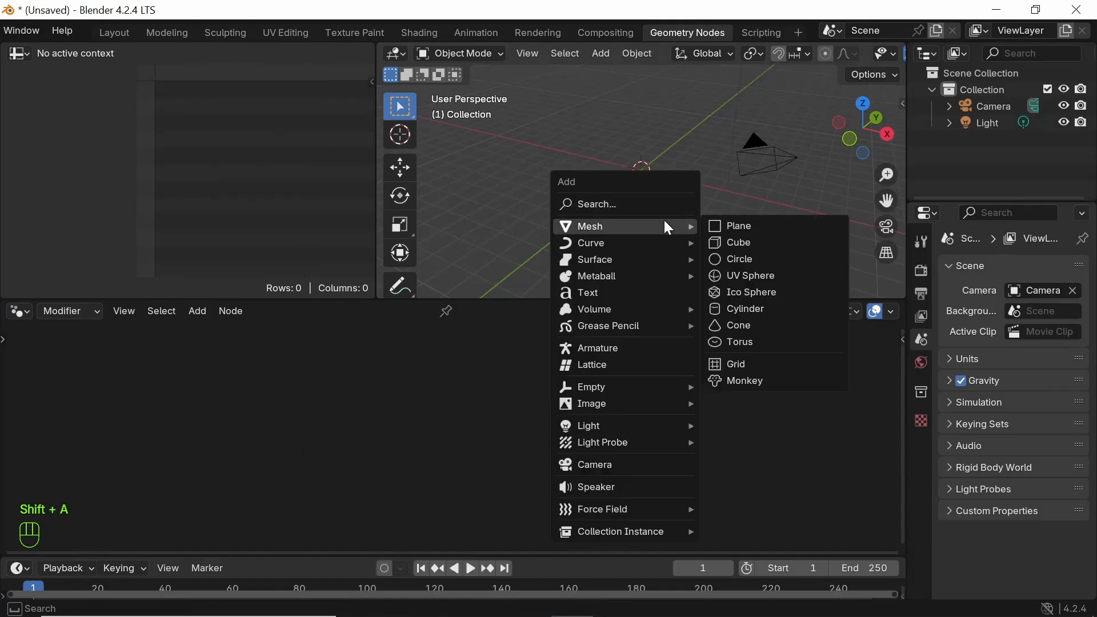
{"action": "left_click", "coordinate": [759, 261]}
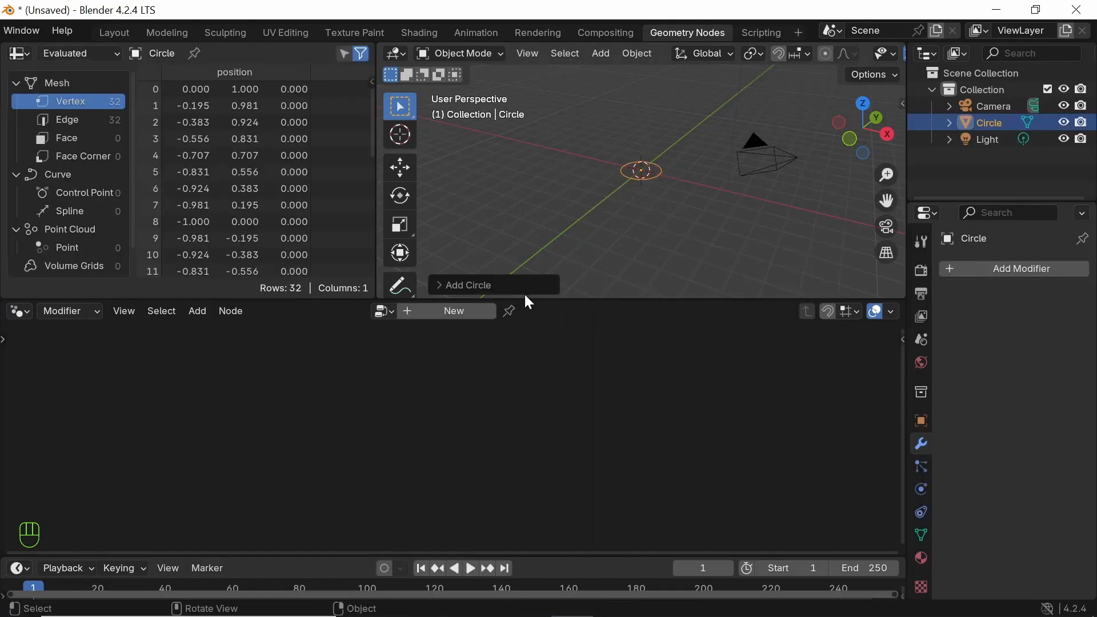
Create a new node tree on the circle, and replace it with the existing "Geometry Nodes" tree
{"action": "left_click", "coordinate": [433, 315]}
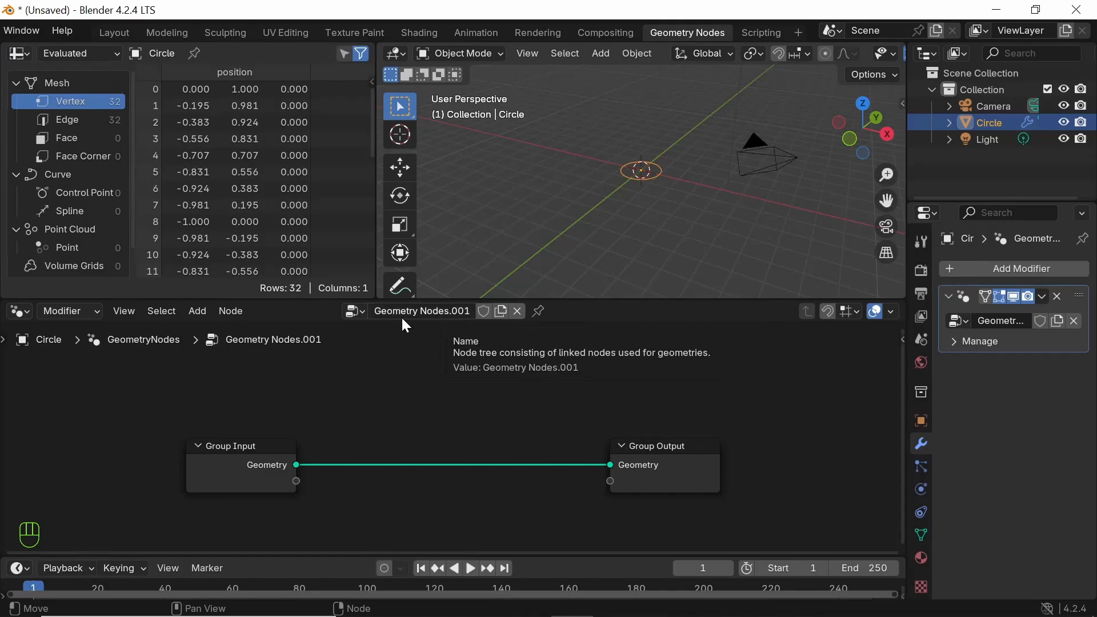
{"action": "left_click", "coordinate": [355, 312]}
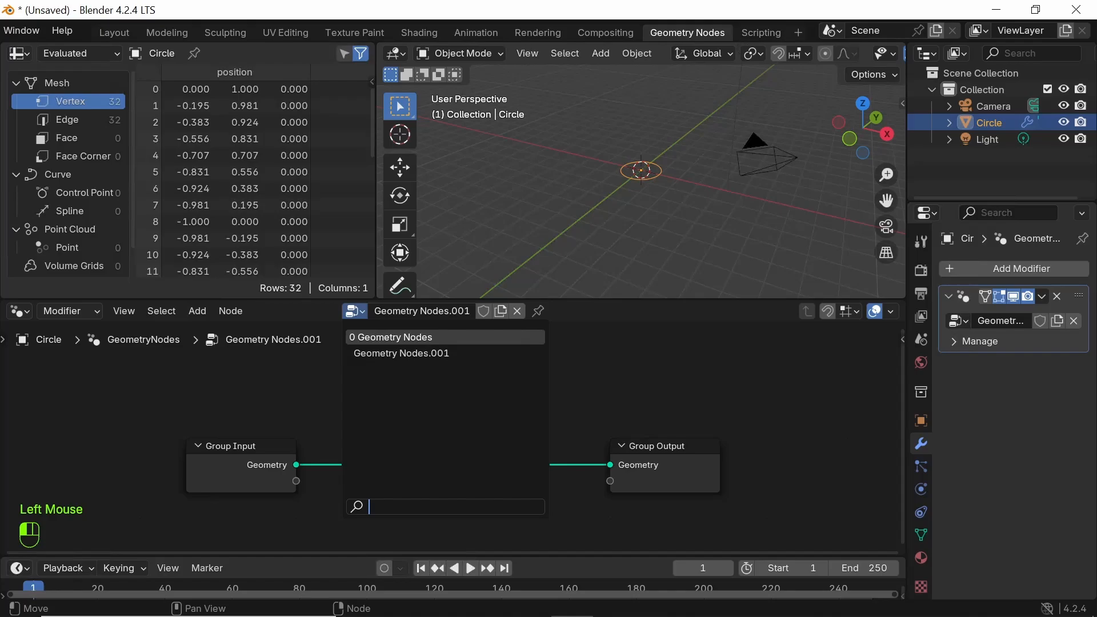
{"action": "left_click", "coordinate": [412, 337]}
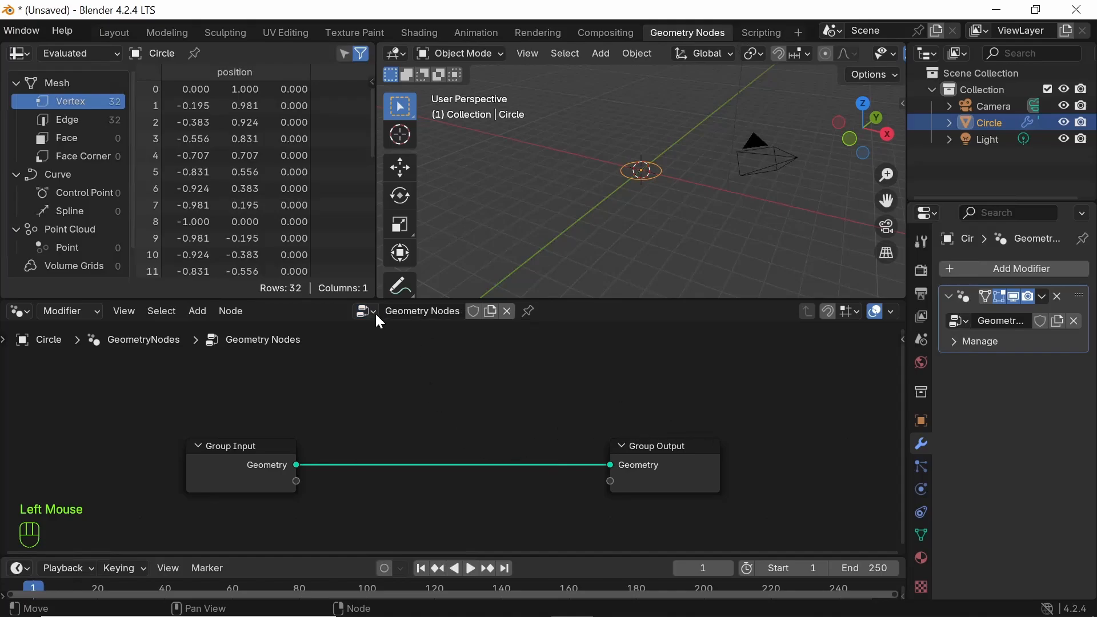
{"action": "middle_click_drag", "start_coordinate": [624, 182], "coordinate": [622, 205]}
{"action": "middle_click_drag", "start_coordinate": [594, 258], "coordinate": [657, 229]}
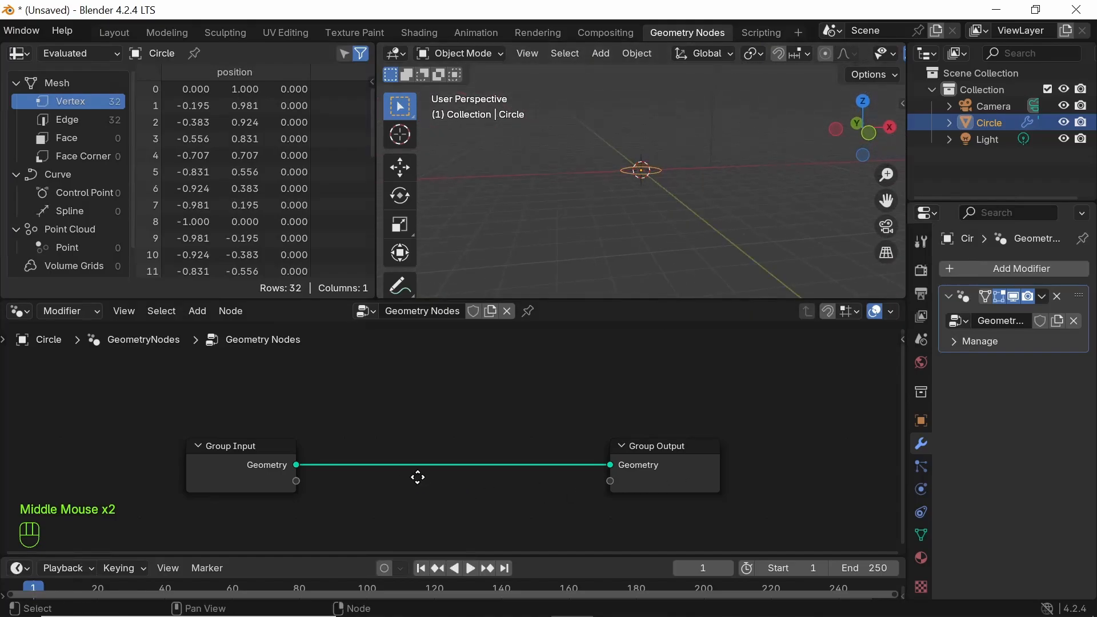
{"action": "mouse_move", "coordinate": [418, 477]}
{"action": "middle_mouse_down"}
{"action": "mouse_move", "coordinate": [419, 465]}
{"action": "mouse_move", "coordinate": [422, 475]}
{"action": "middle_mouse_up"}
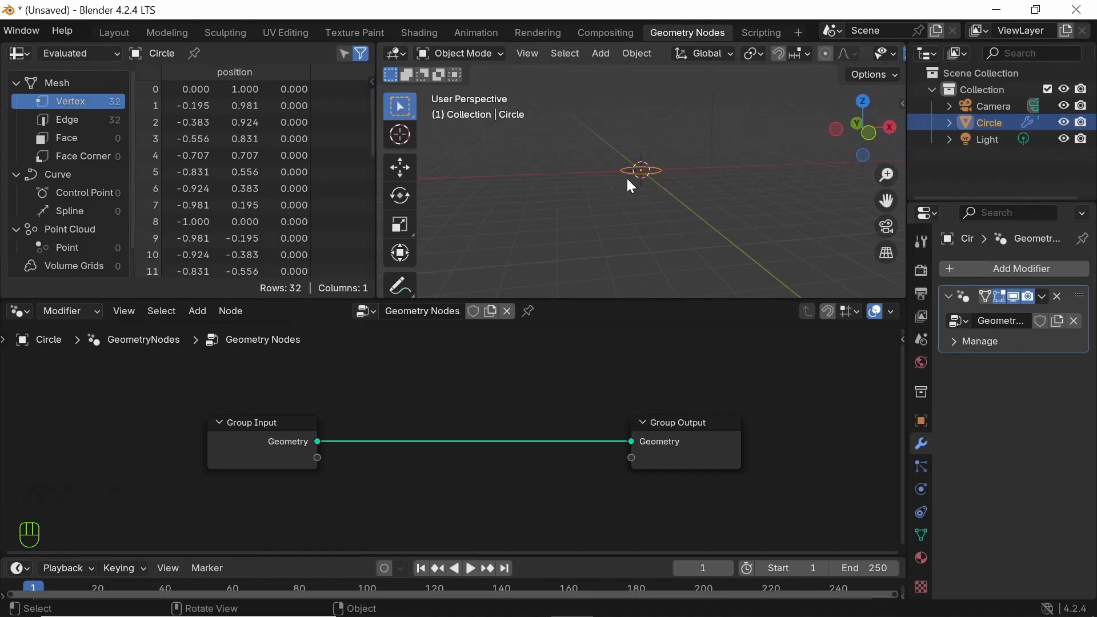
Delete the circle and add a mesh cube
{"action": "key", "text": "Delete"}
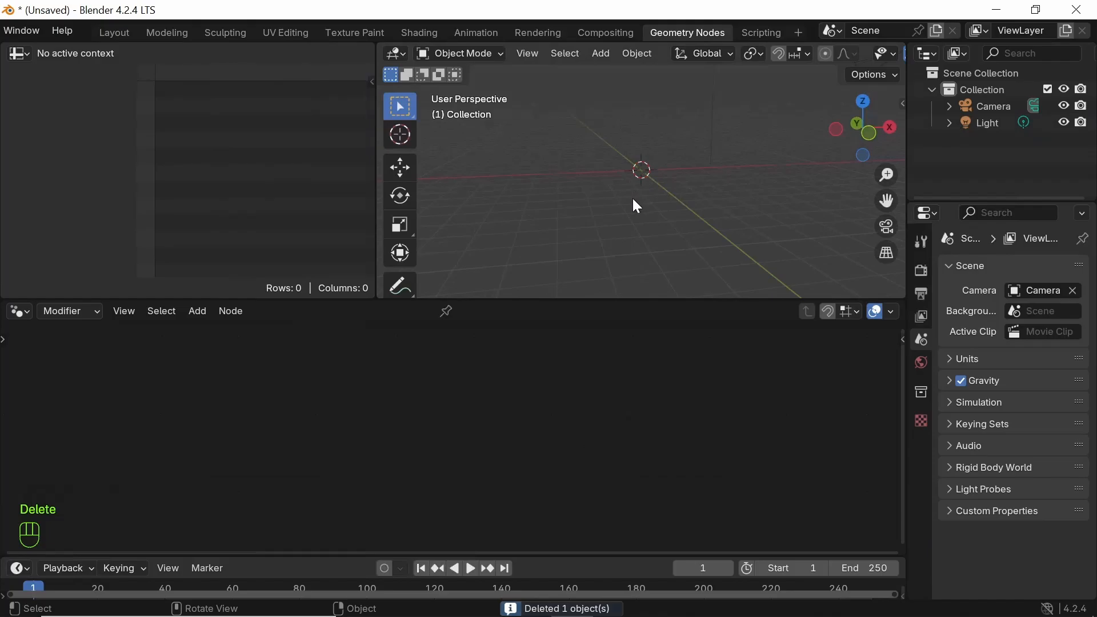
{"action": "key", "text": "shift+a"}
{"action": "mouse_move", "coordinate": [654, 198]}
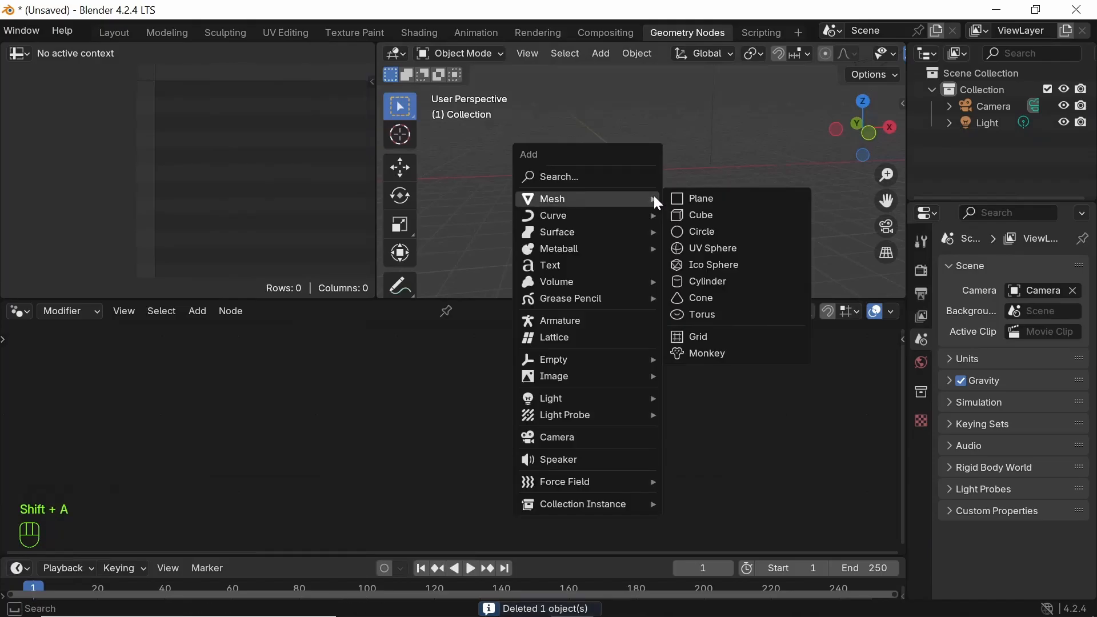
{"action": "left_click", "coordinate": [714, 214]}
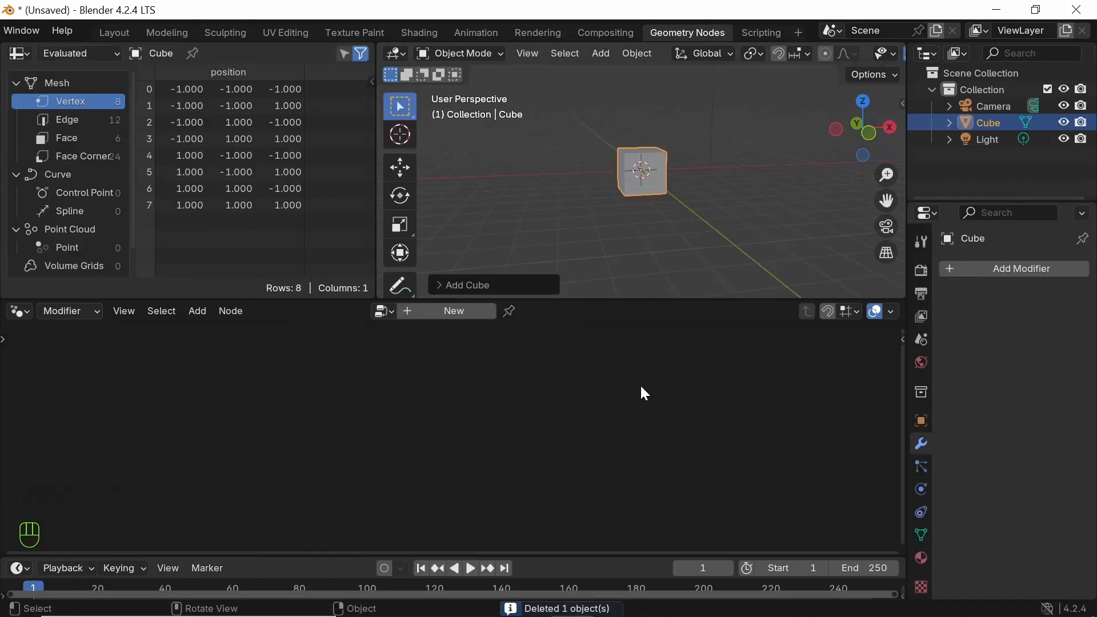
{"action": "left_click", "coordinate": [384, 311]}
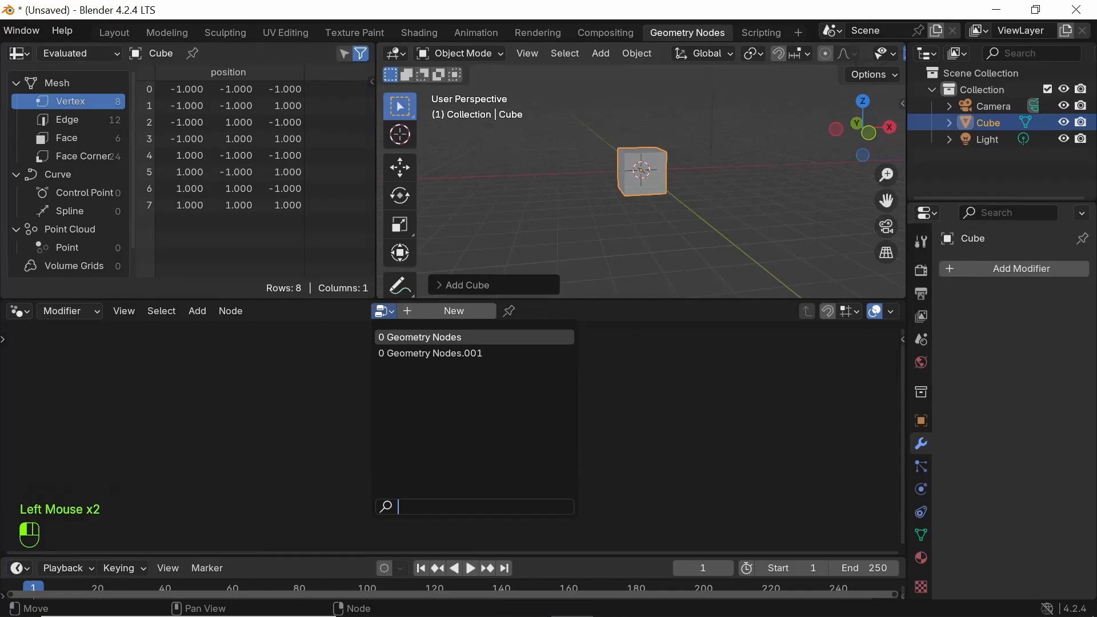
{"action": "left_click", "coordinate": [393, 335]}
{"action": "left_click", "coordinate": [1037, 310]}
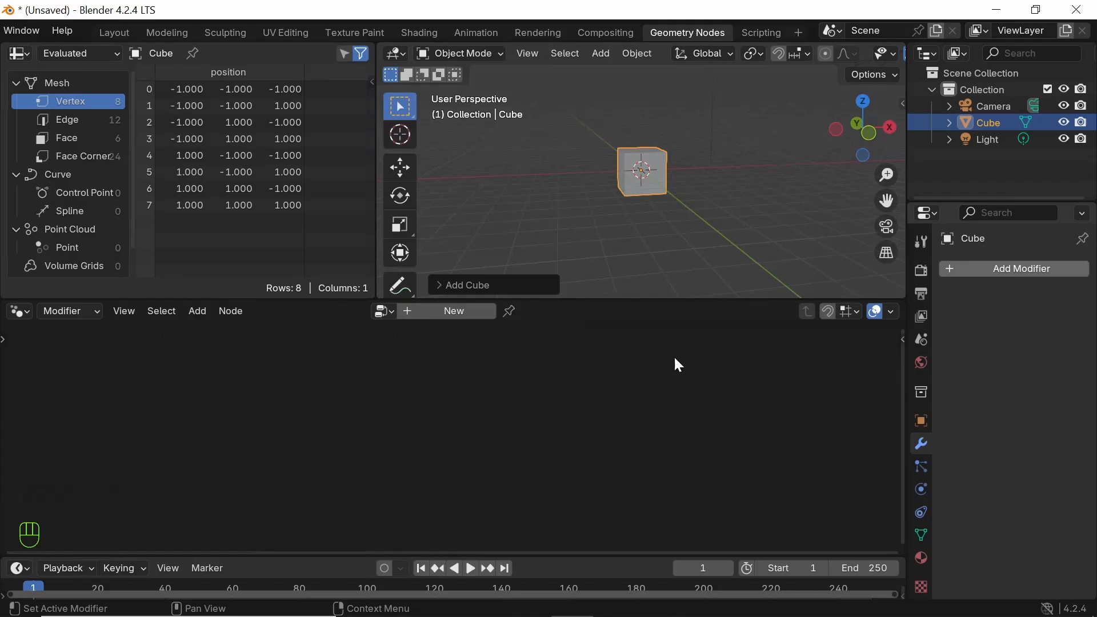
Add a Geometry Nodes modifier to the cube and create a new node tree in it
{"action": "left_click", "coordinate": [1039, 270]}
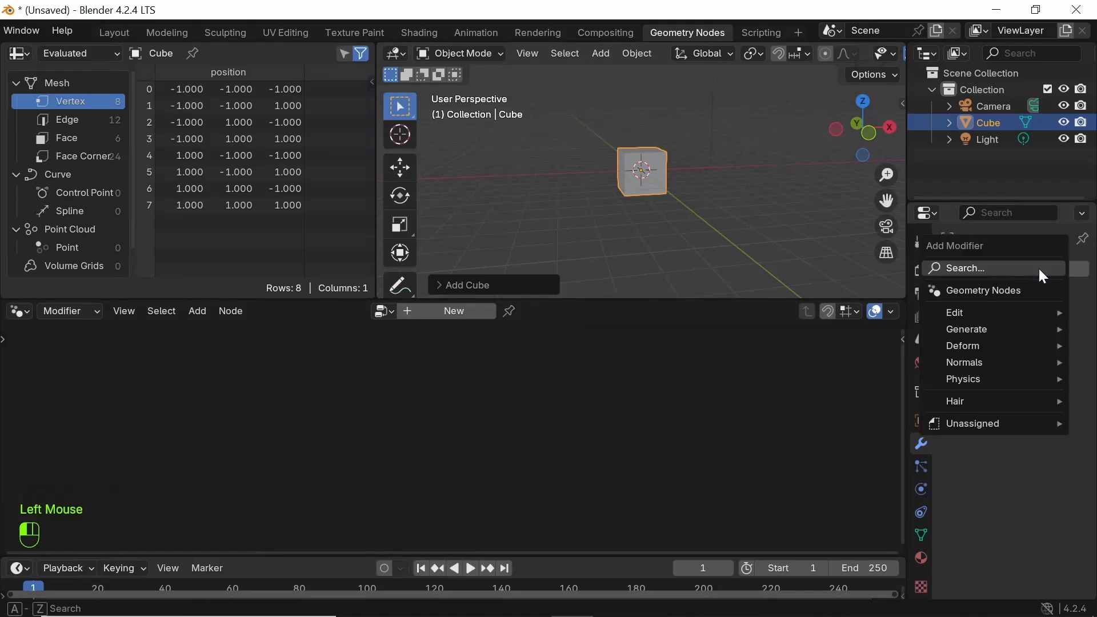
{"action": "left_click", "coordinate": [1000, 293]}
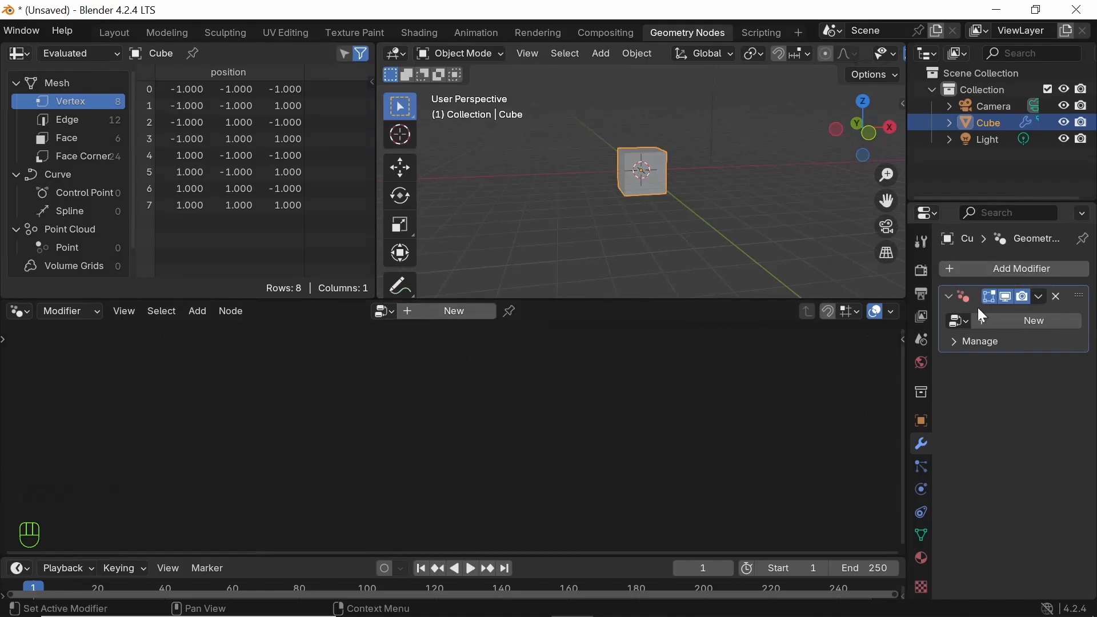
{"action": "left_click", "coordinate": [1042, 320]}
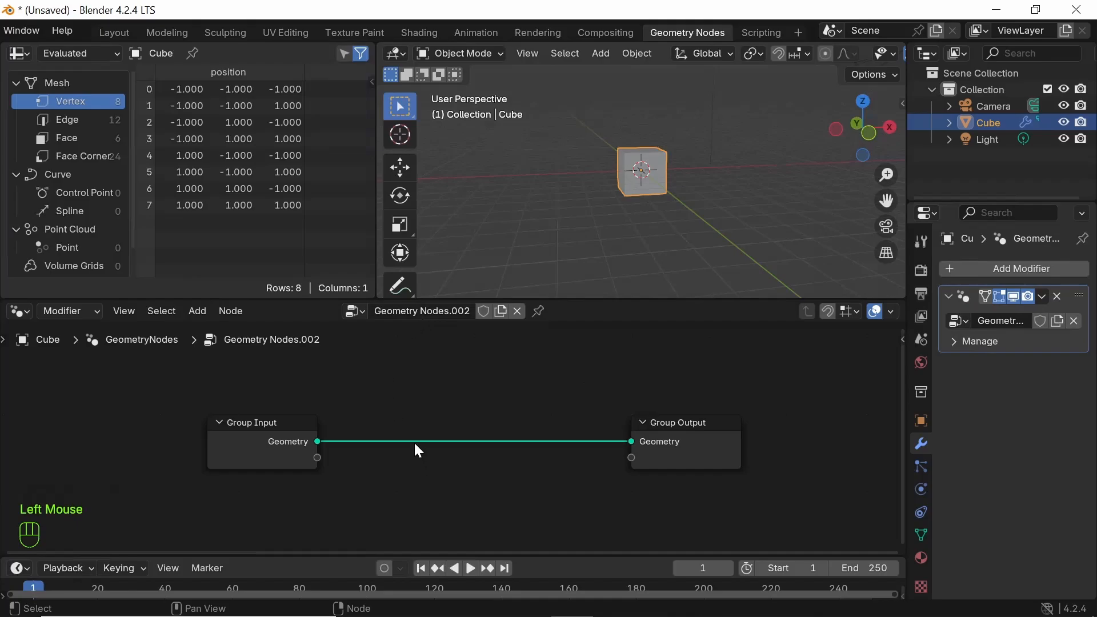
Assign the existing "Geometry Nodes" tree to the cube's modifier and move the Group Input node farther from the Group Output
{"action": "left_click", "coordinate": [355, 311]}
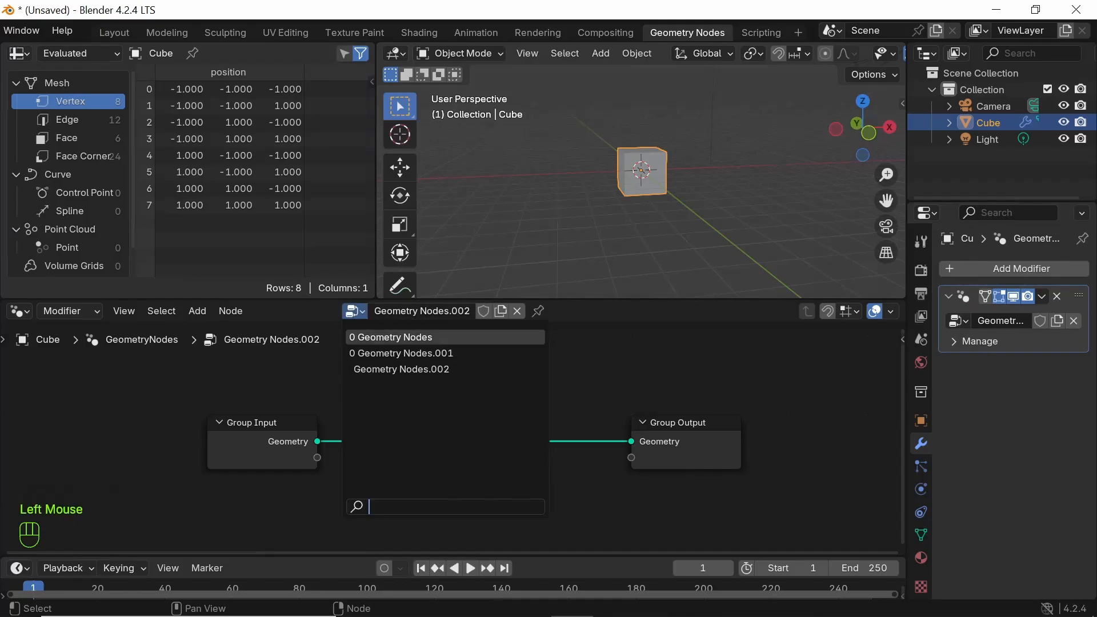
{"action": "left_click", "coordinate": [382, 338]}
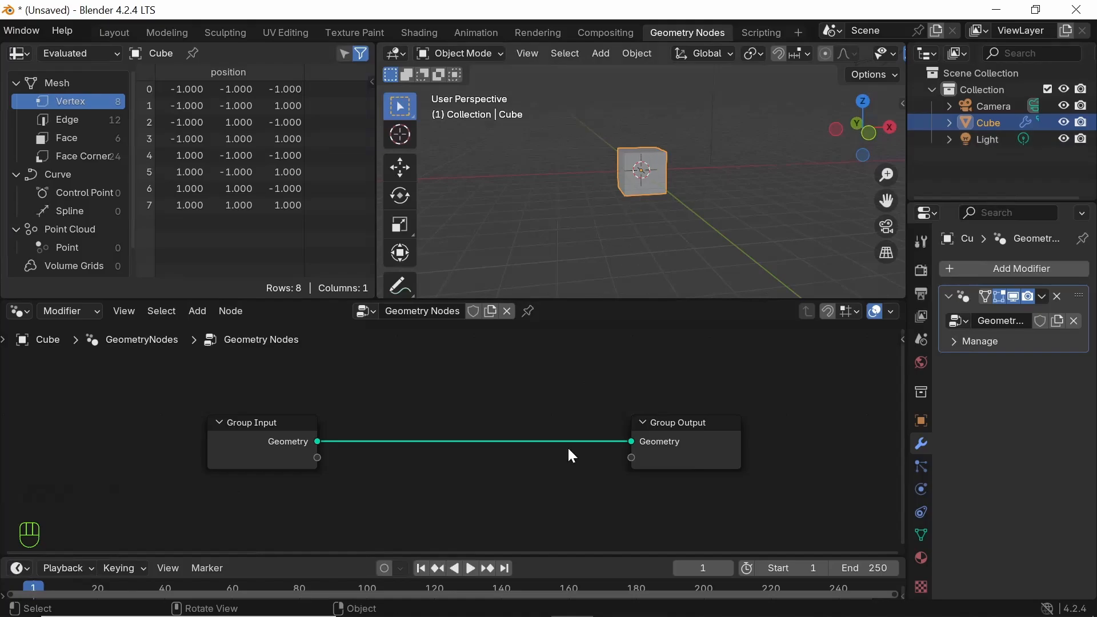
{"action": "left_click", "coordinate": [366, 312]}
{"action": "left_click_drag", "start_coordinate": [237, 424], "coordinate": [145, 414]}
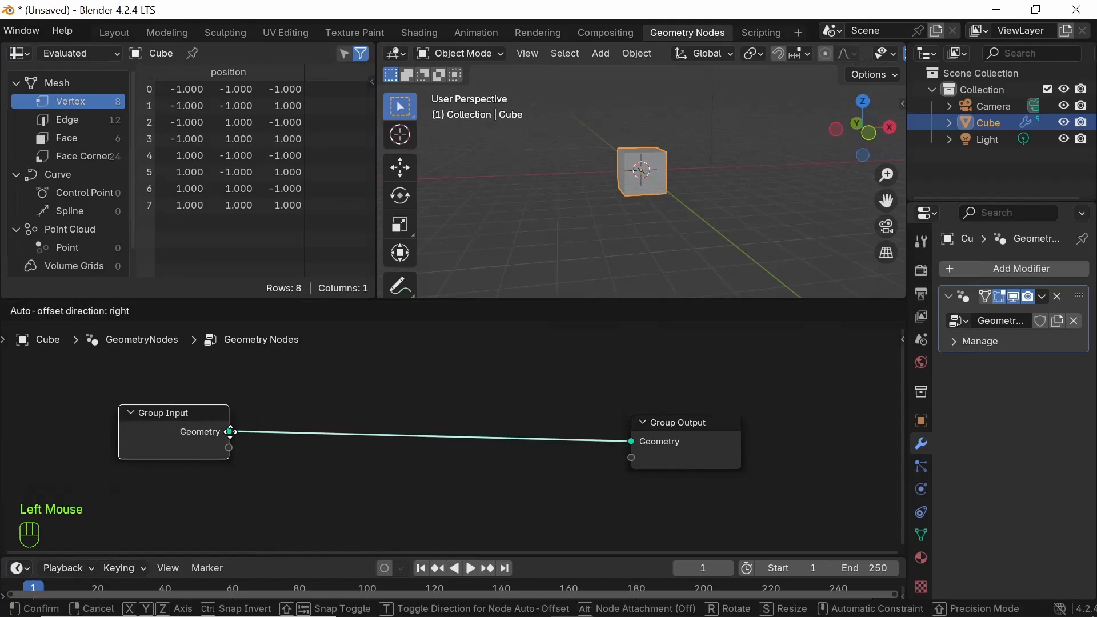
Cut the link between the Group Input and Group Output nodes and spread the two nodes farther apart
{"action": "left_click_drag", "start_coordinate": [669, 426], "coordinate": [753, 404]}
{"action": "left_click", "coordinate": [608, 445]}
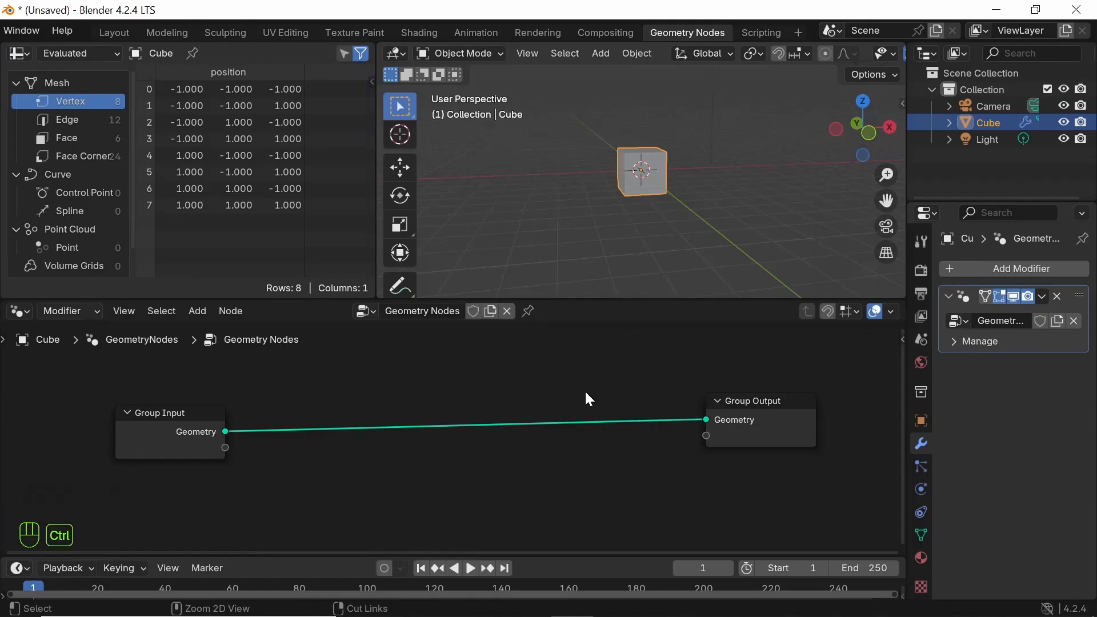
{"action": "mouse_move", "coordinate": [594, 400]}
{"action": "right_mouse_down", "text": "ctrl"}
{"action": "mouse_move", "coordinate": [563, 480]}
{"action": "mouse_move", "coordinate": [389, 491]}
{"action": "right_mouse_up", "text": "ctrl"}
{"action": "left_click_drag", "start_coordinate": [170, 420], "coordinate": [121, 399]}
{"action": "left_click_drag", "start_coordinate": [779, 402], "coordinate": [789, 393]}
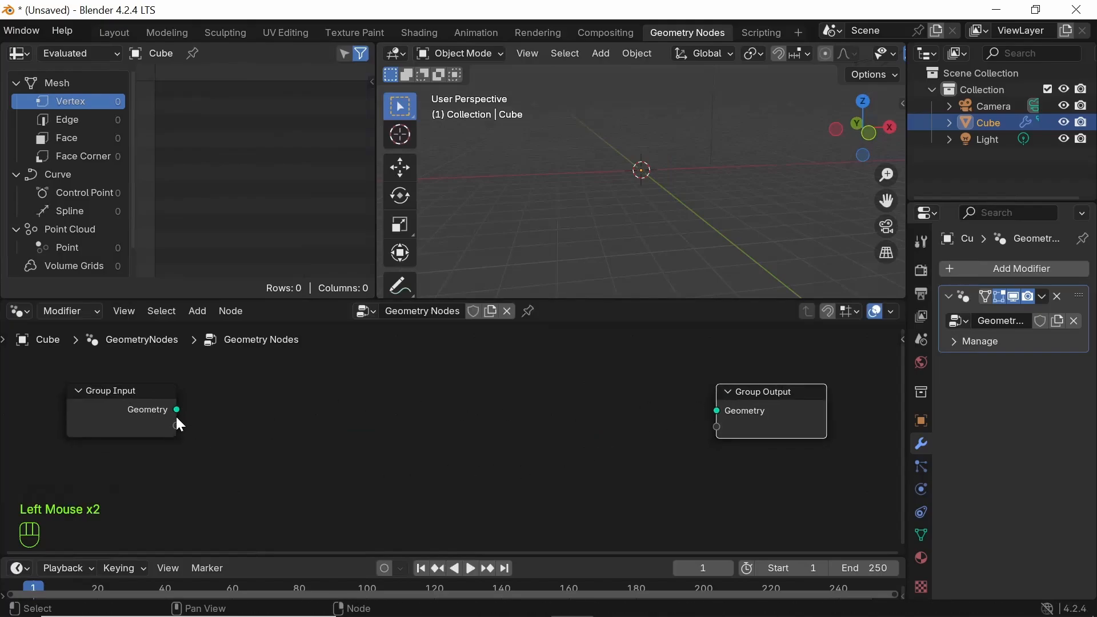
{"action": "left_click", "coordinate": [450, 487]}
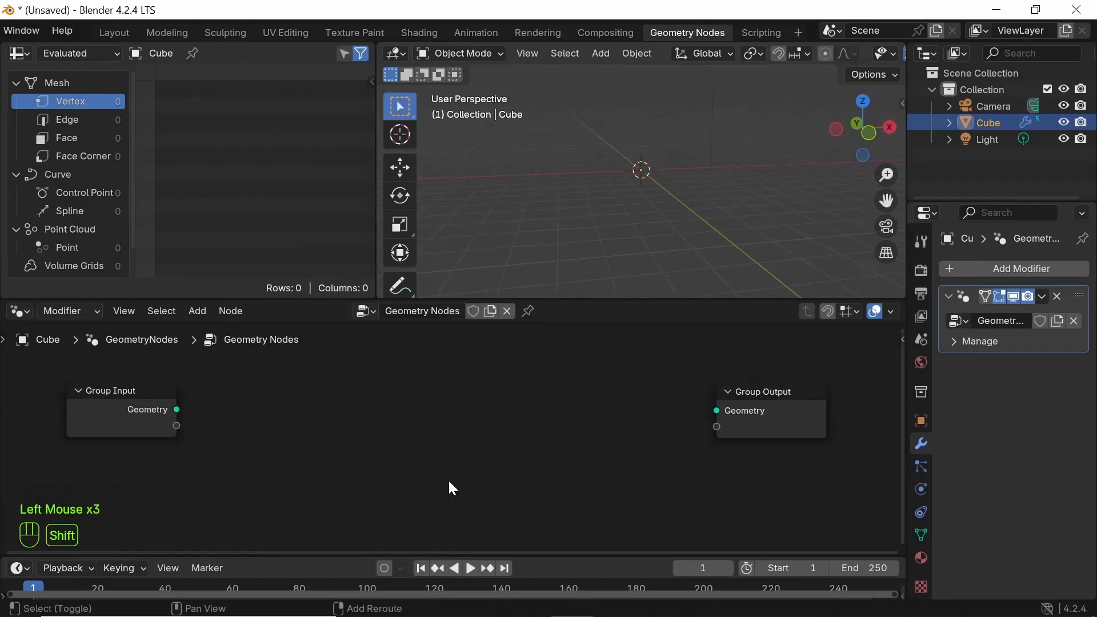
{"action": "key", "text": "shift+a"}
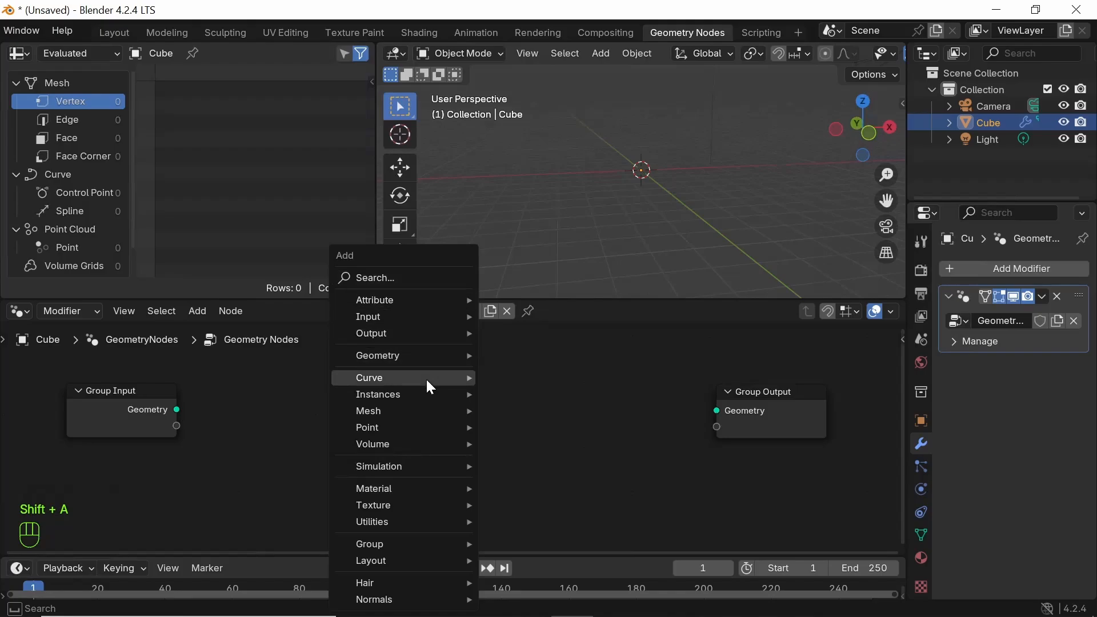
{"action": "mouse_move", "coordinate": [426, 378]}
{"action": "mouse_move", "coordinate": [411, 409]}
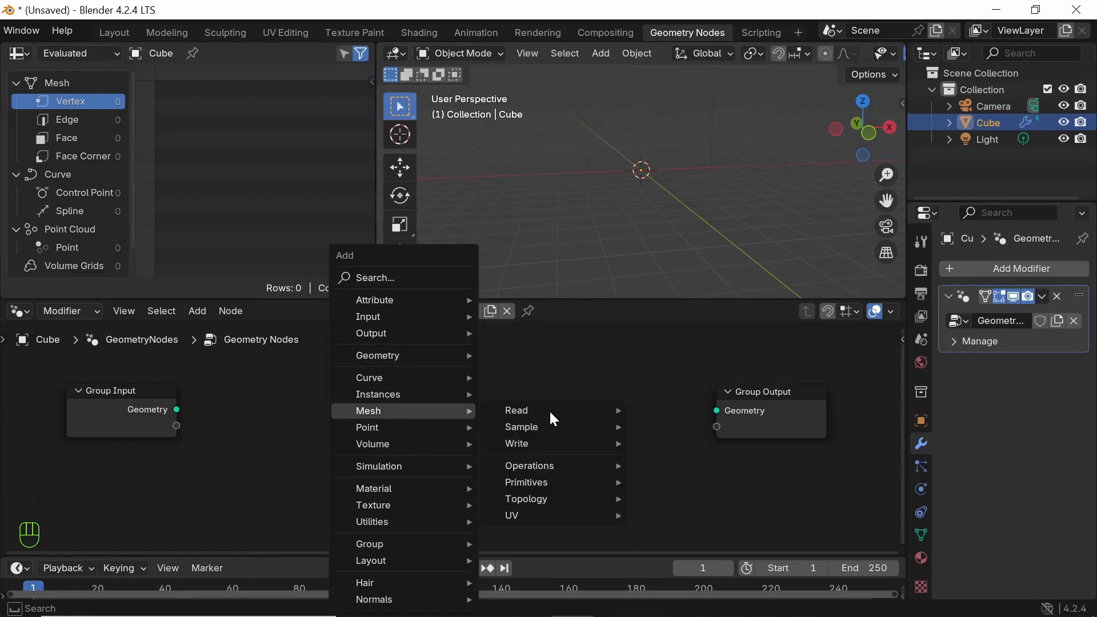
{"action": "left_click", "coordinate": [242, 483]}
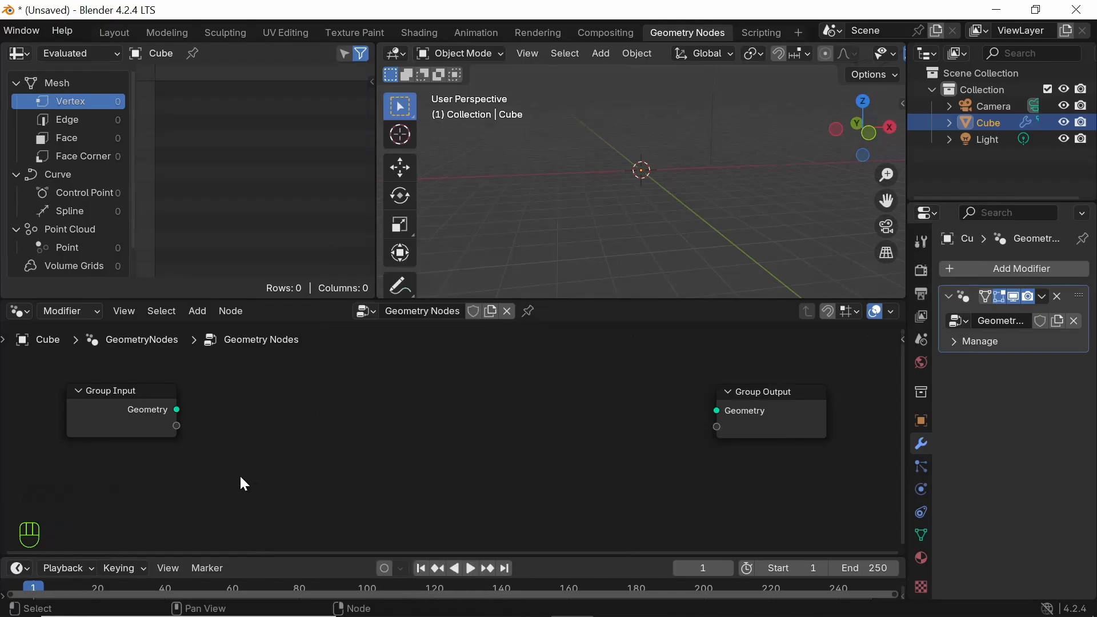
Add a Cube mesh primitive node and connect its Mesh output to the Group Output's Geometry
{"action": "key", "text": "shift+a"}
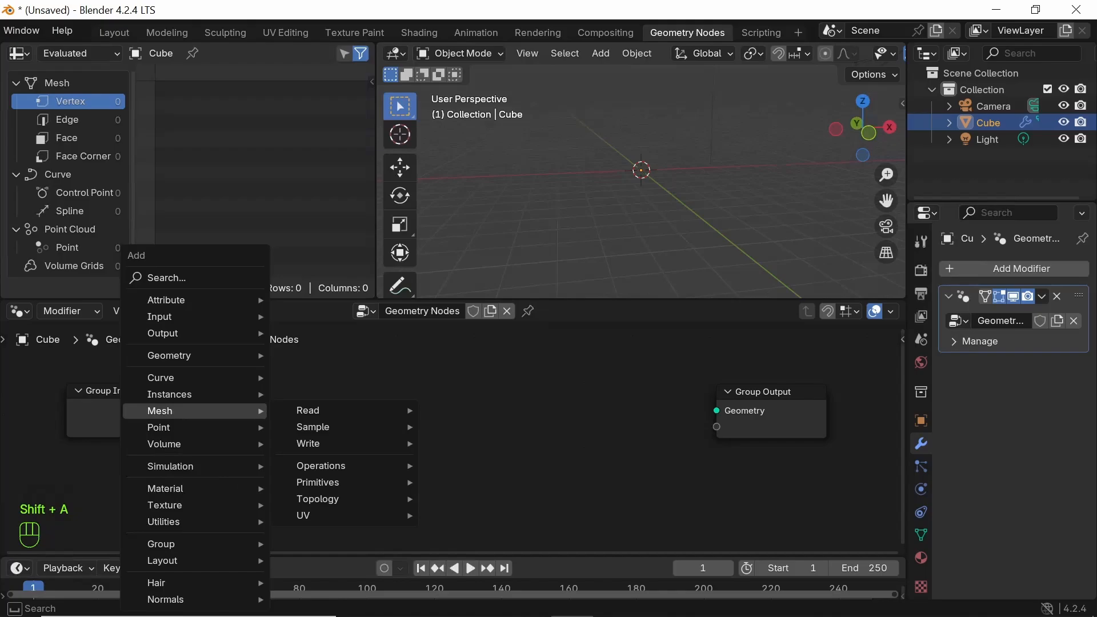
{"action": "type", "text": "cube"}
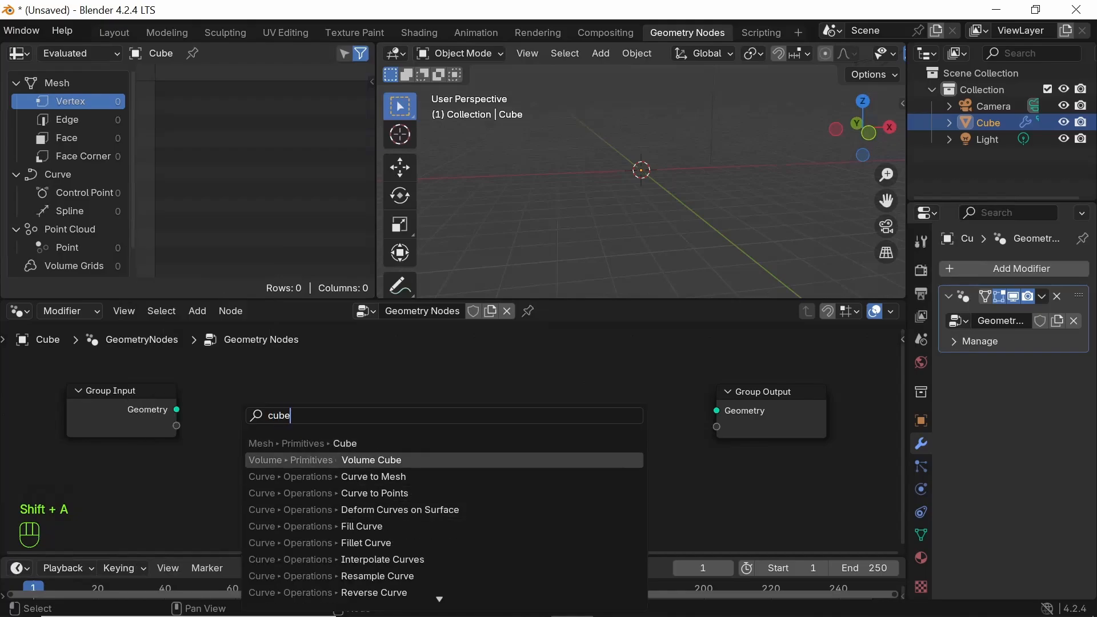
{"action": "left_click", "coordinate": [319, 443]}
{"action": "left_click", "coordinate": [229, 391]}
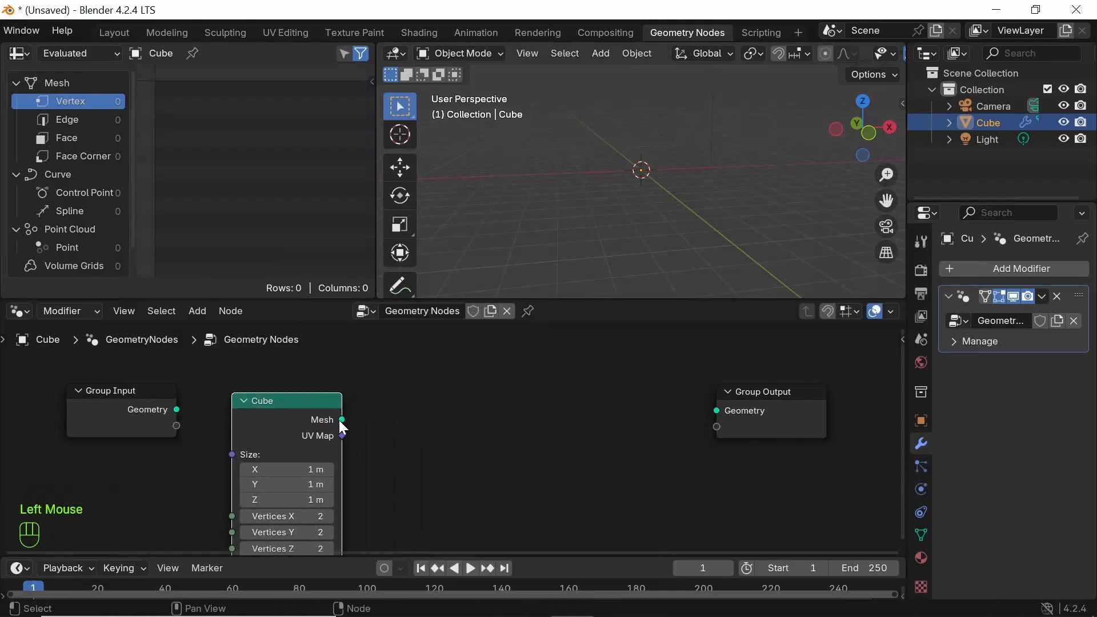
{"action": "left_click_drag", "start_coordinate": [341, 420], "coordinate": [717, 411]}
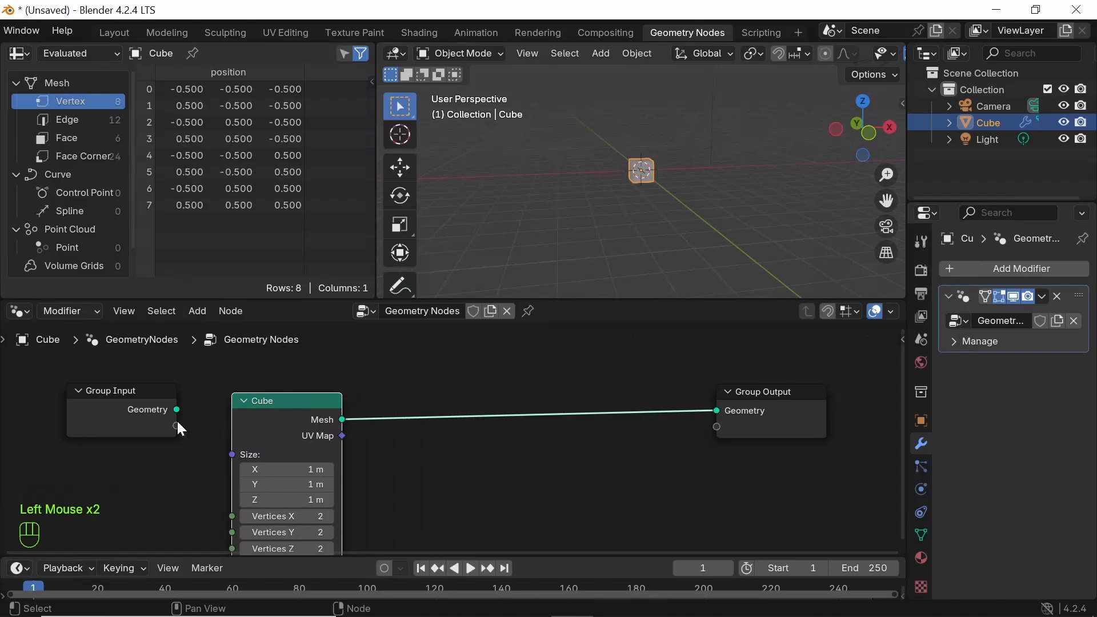
Link the Group Input's Geometry to the Group Output, and reconnect the Cube node's Mesh in its place
{"action": "left_click_drag", "start_coordinate": [177, 408], "coordinate": [716, 412]}
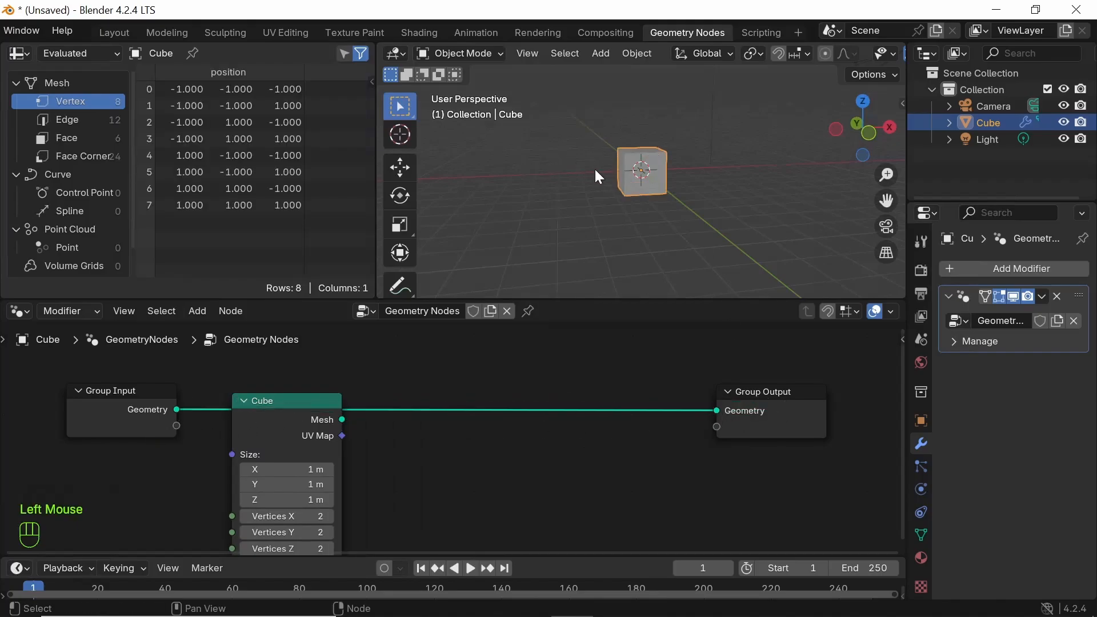
{"action": "left_click_drag", "start_coordinate": [343, 420], "coordinate": [728, 420]}
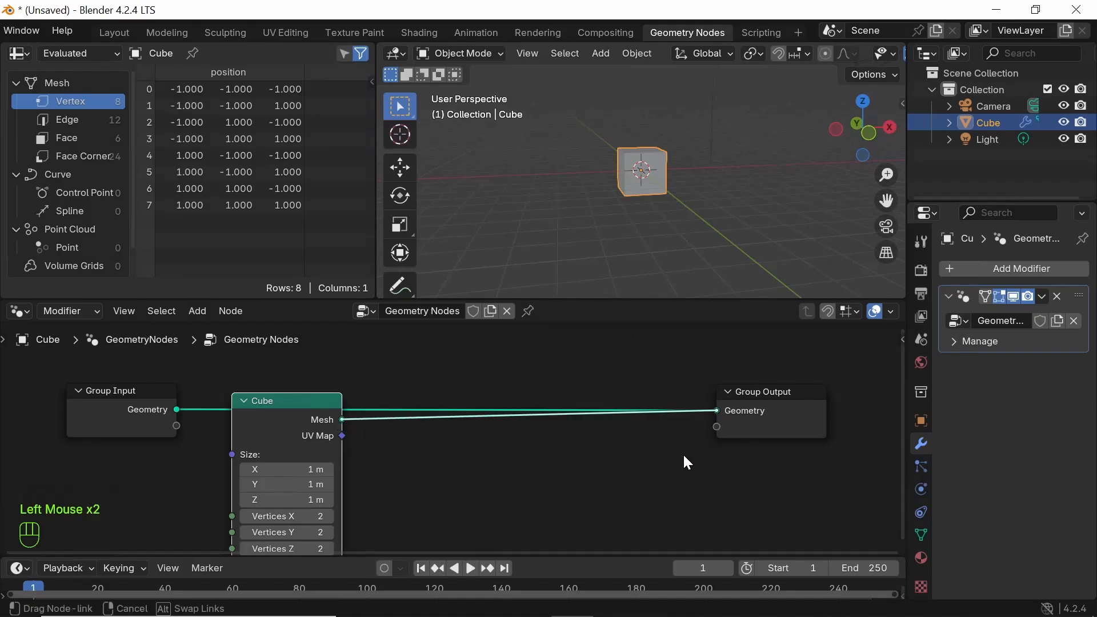
{"action": "left_click", "coordinate": [516, 468]}
{"action": "key", "text": "shift+a"}
{"action": "type", "text": "plane"}
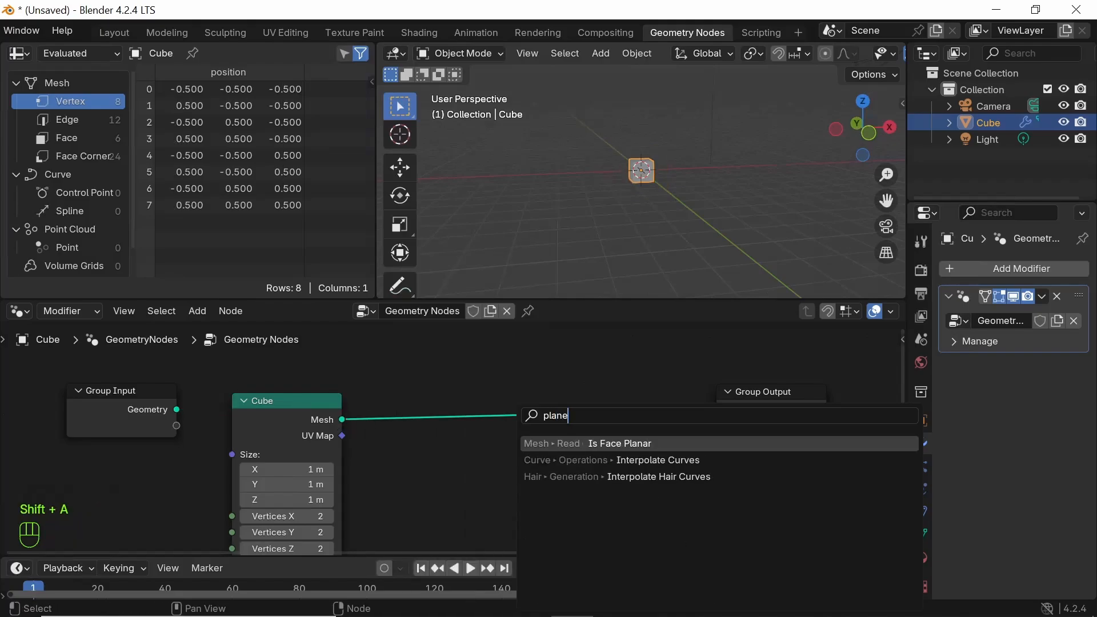
{"action": "key", "text": "Escape"}
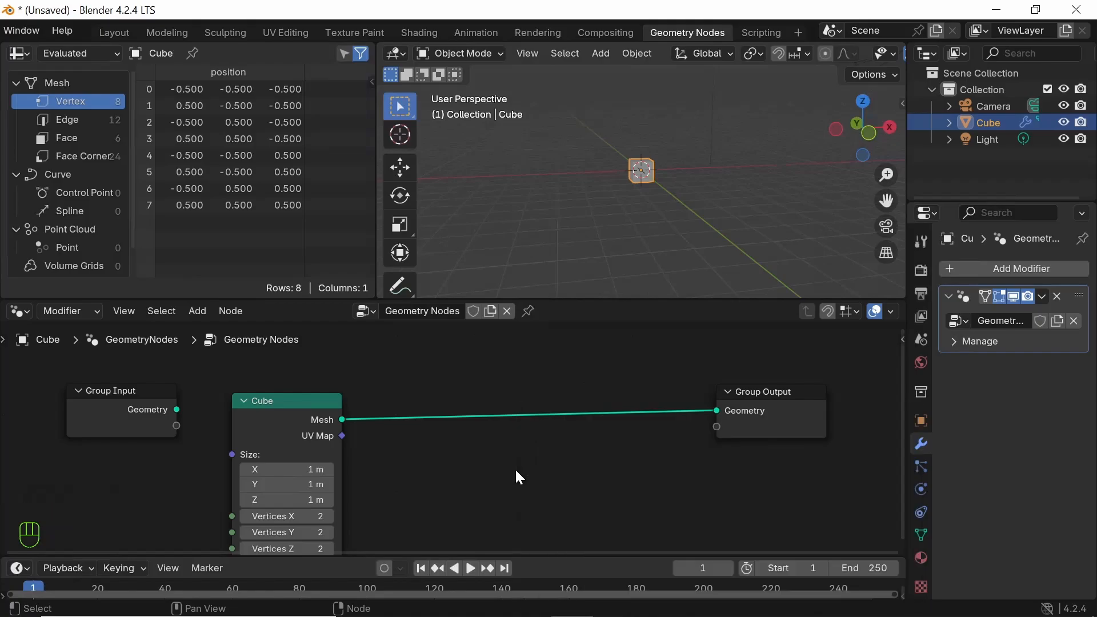
Flatten the Cube node into a plane by setting its Z size to 0 m
{"action": "left_click", "coordinate": [293, 499]}
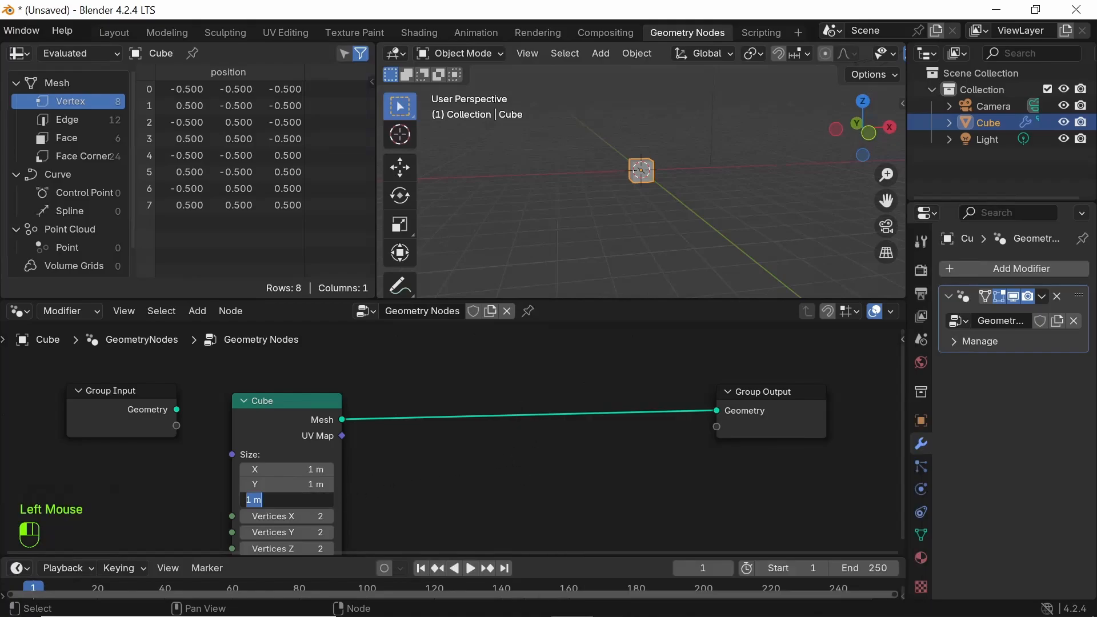
{"action": "type", "text": "0"}
{"action": "key", "text": "Return"}
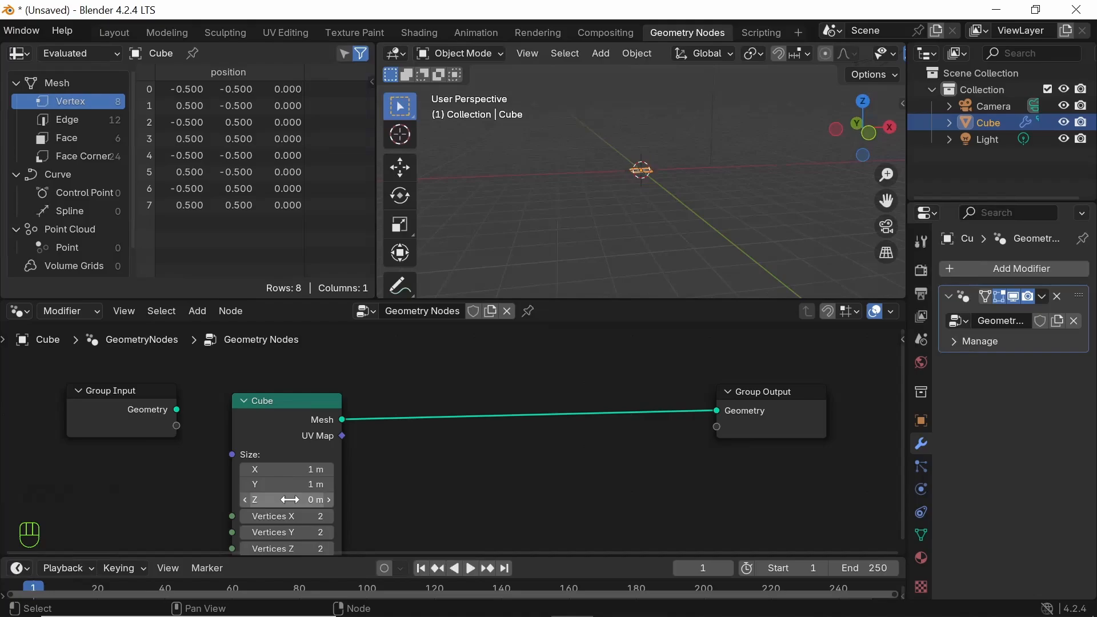
{"action": "scroll", "coordinate": [651, 149], "scroll_direction": "up", "scroll_amount": 1}
{"action": "scroll", "coordinate": [619, 209], "scroll_direction": "up", "scroll_amount": 5}
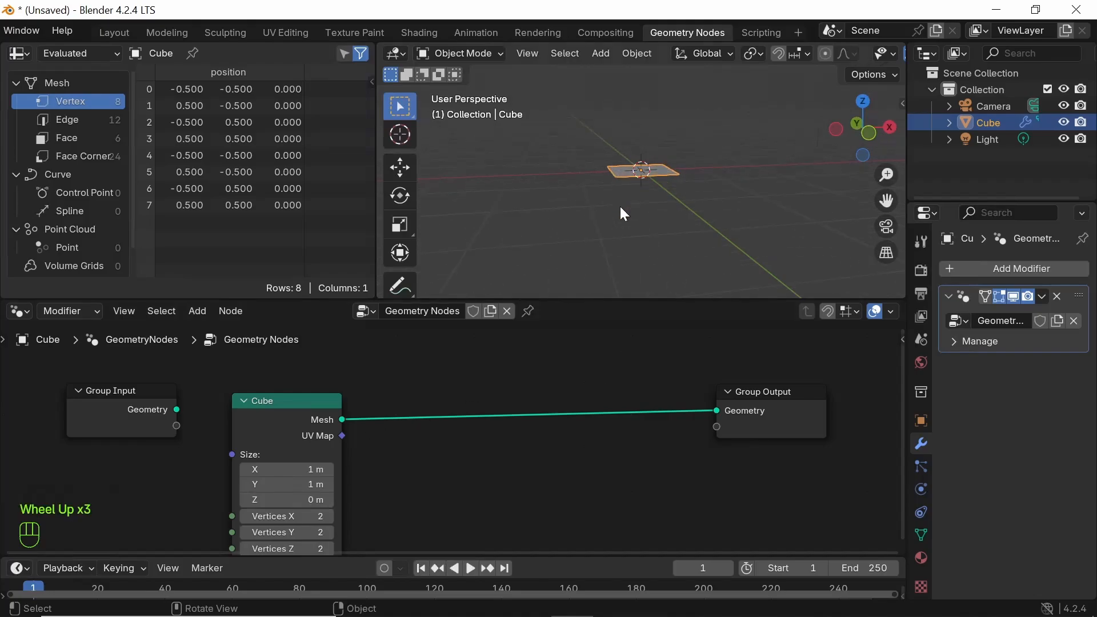
{"action": "middle_click_drag", "start_coordinate": [563, 169], "coordinate": [698, 246]}
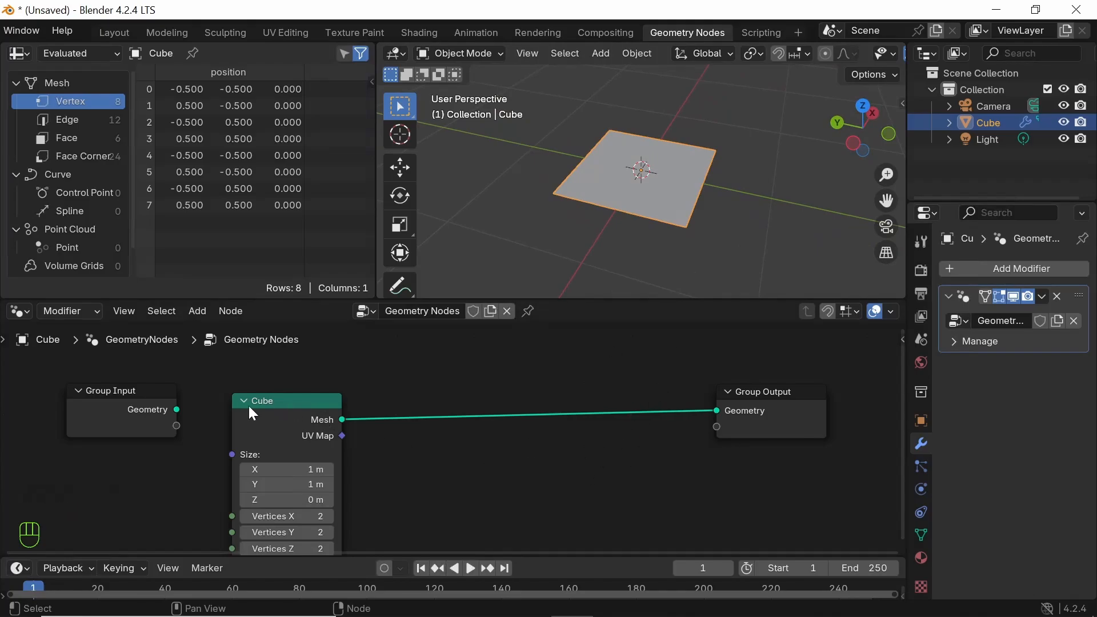
Move the Cube node toward the Group Input and insert a Set Position node on the link to the Group Output
{"action": "left_click_drag", "start_coordinate": [250, 404], "coordinate": [144, 393]}
{"action": "left_click", "coordinate": [382, 478]}
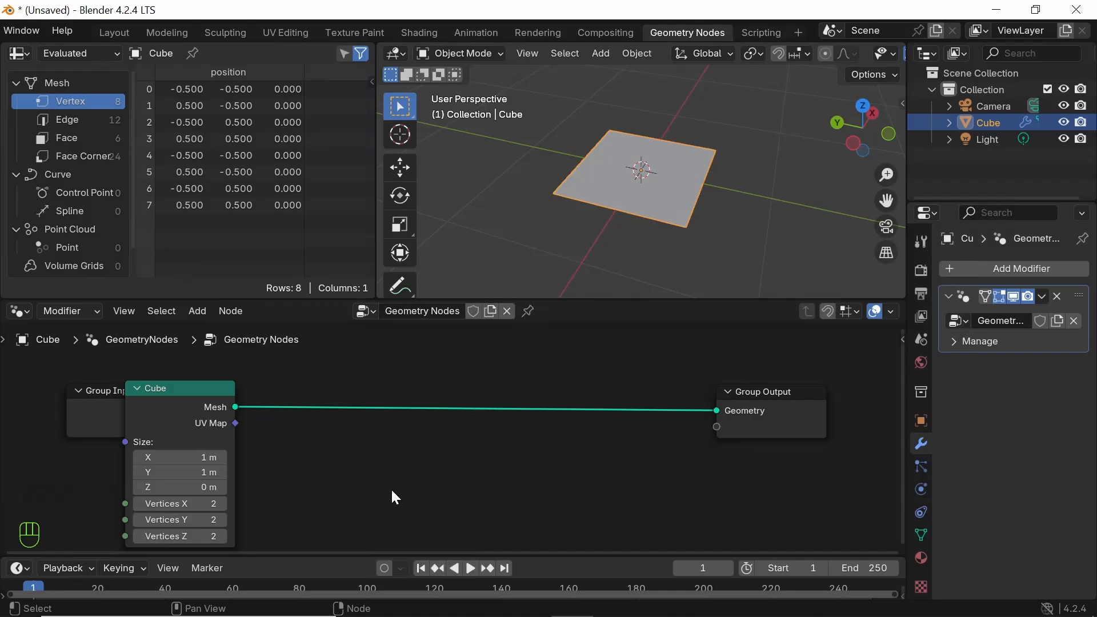
{"action": "key", "text": "shift+a"}
{"action": "type", "text": "s"}
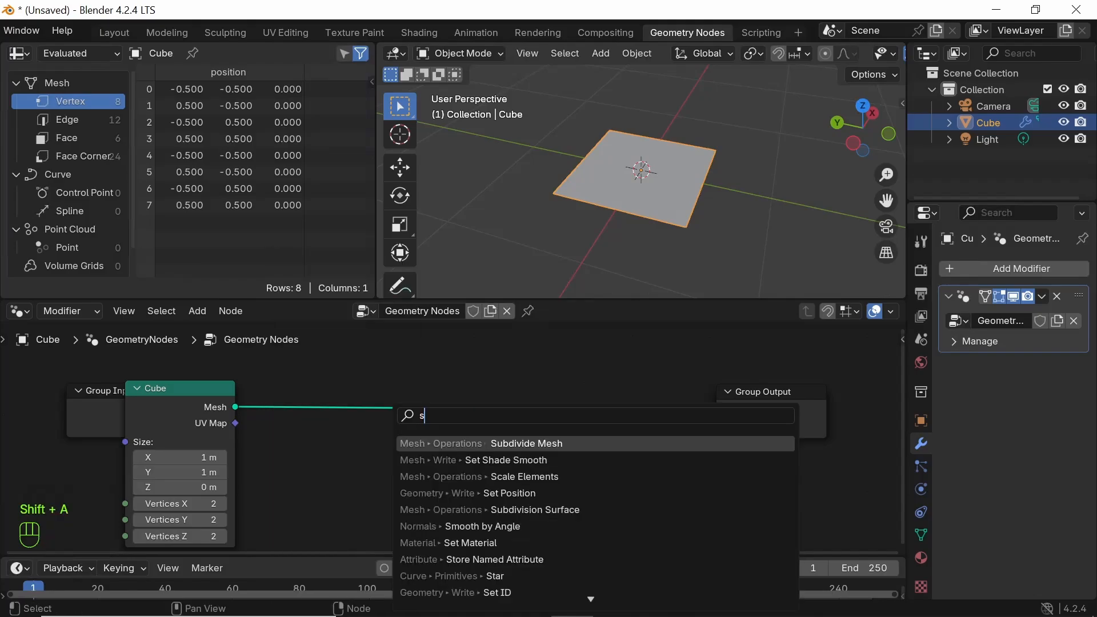
{"action": "type", "text": "et po"}
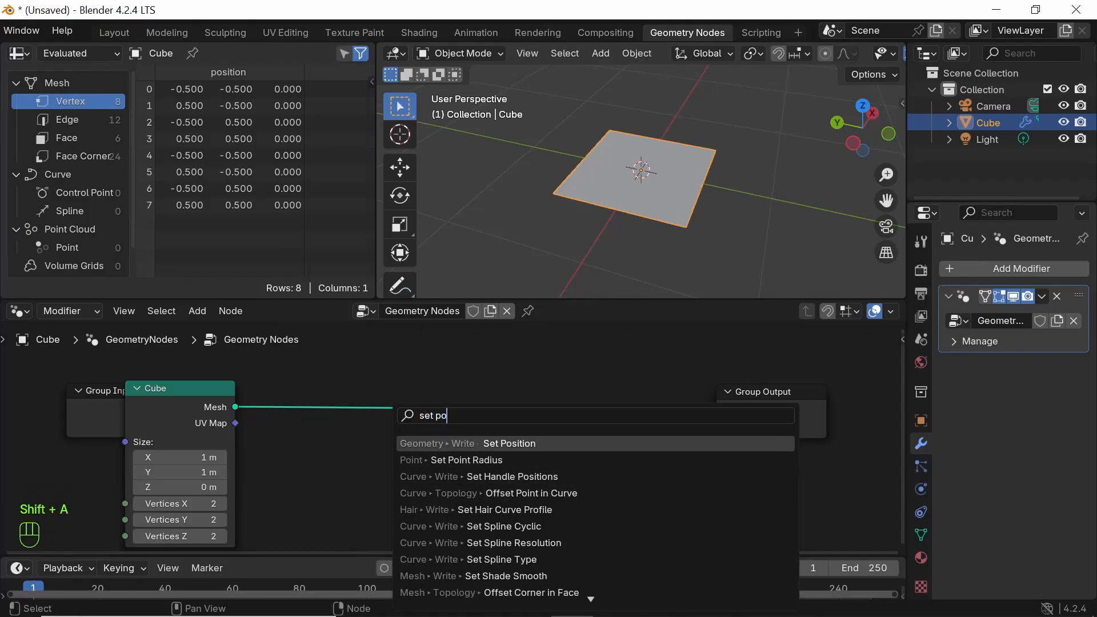
{"action": "key", "text": "Return"}
{"action": "left_click", "coordinate": [494, 431]}
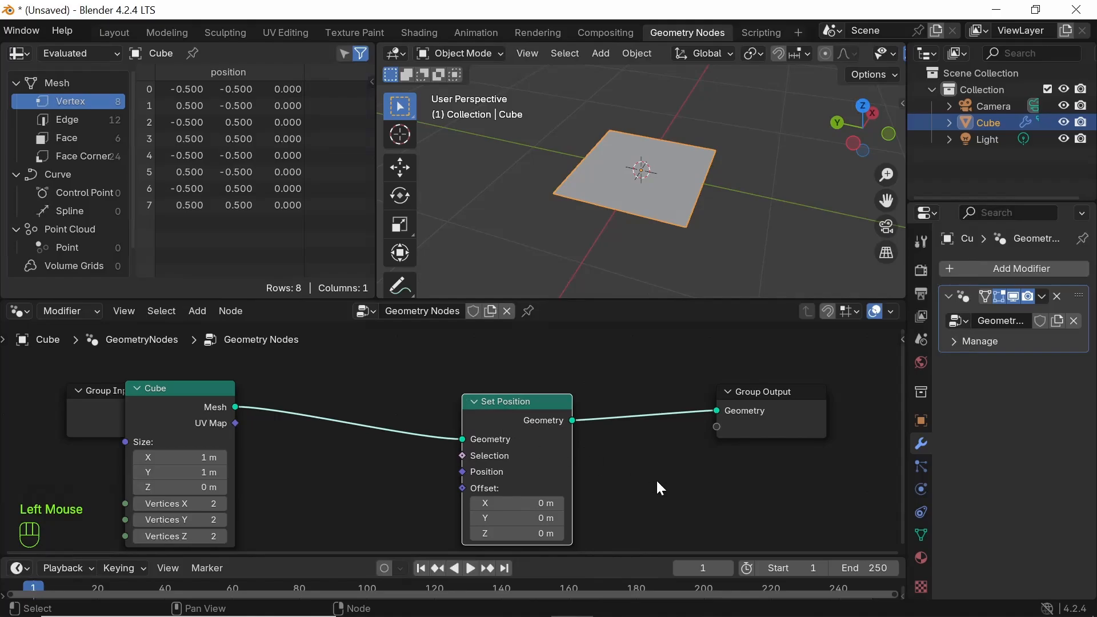
Add a Noise Texture node with its Color output linked to the Set Position node's Offset
{"action": "middle_click_drag", "start_coordinate": [661, 488], "coordinate": [717, 433]}
{"action": "left_click_drag", "start_coordinate": [517, 432], "coordinate": [423, 441]}
{"action": "type", "text": "noise"}
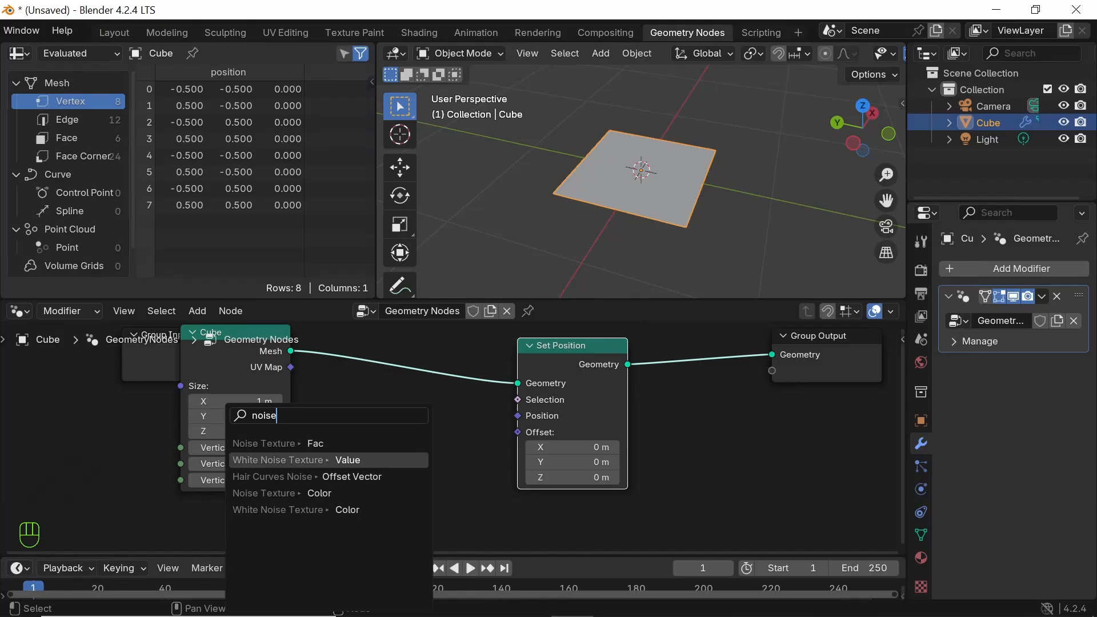
{"action": "key", "text": "Up"}
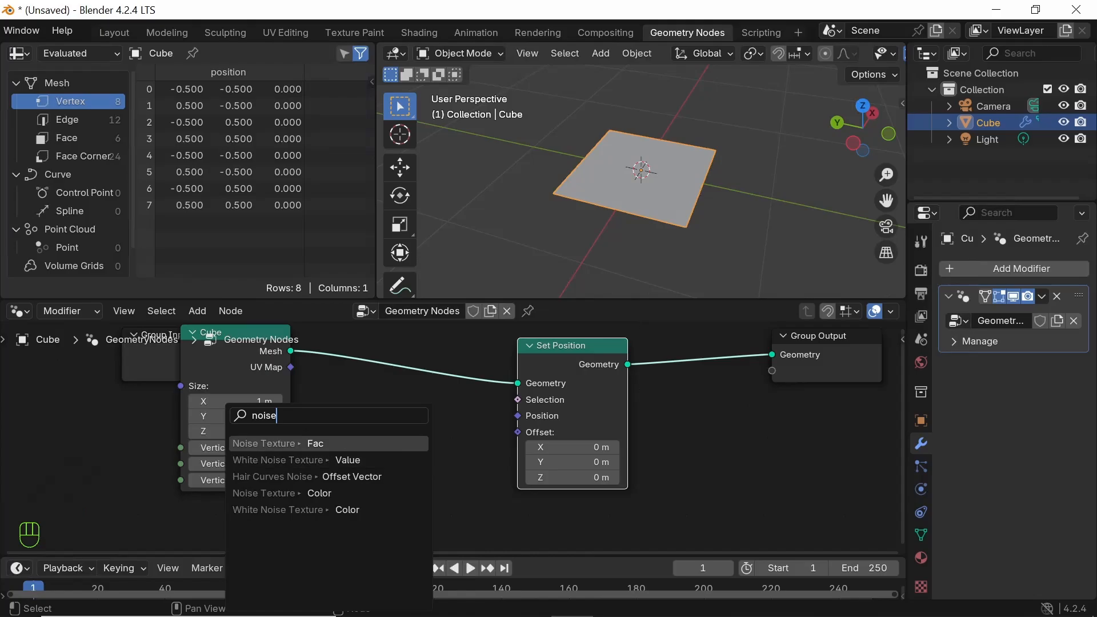
{"action": "key", "text": "Down"}
{"action": "key", "text": "Down"}
{"action": "key", "text": "Down"}
{"action": "key", "text": "Down"}
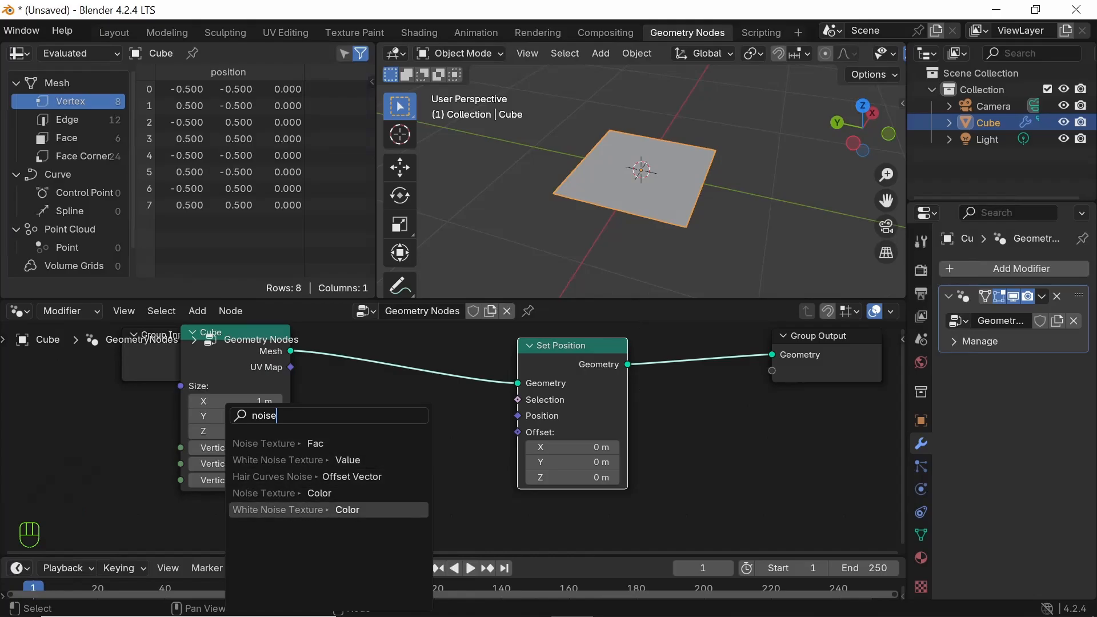
{"action": "key", "text": "Up"}
{"action": "key", "text": "Up"}
{"action": "key", "text": "Up"}
{"action": "key", "text": "Down"}
{"action": "key", "text": "Down"}
{"action": "key", "text": "Return"}
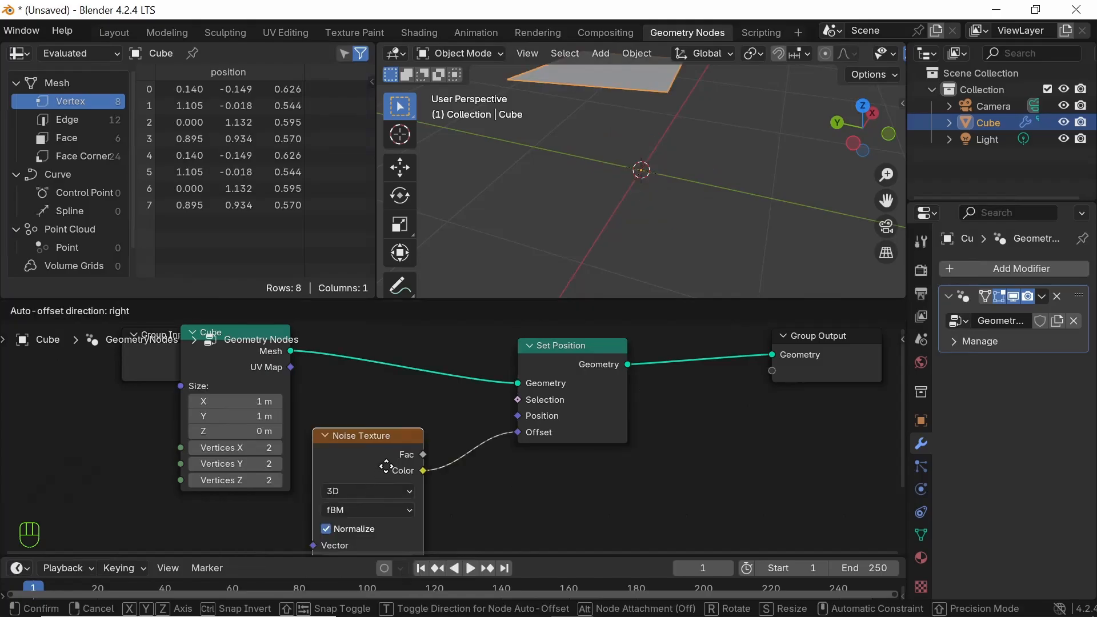
{"action": "left_click", "coordinate": [375, 487]}
{"action": "scroll", "coordinate": [660, 468], "scroll_direction": "down", "scroll_amount": 1}
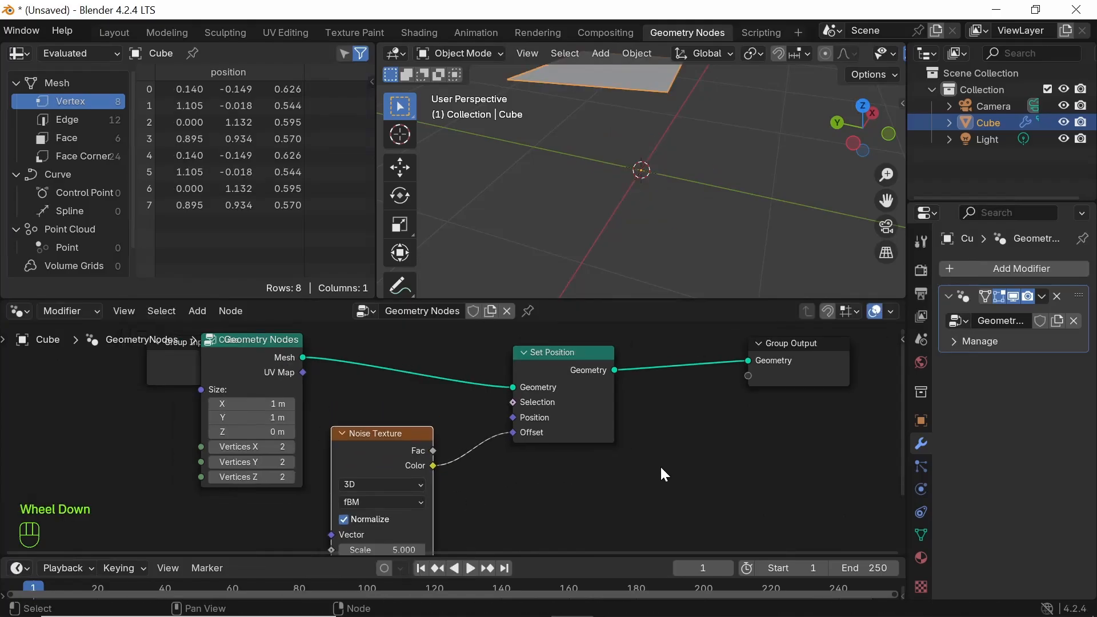
{"action": "scroll", "coordinate": [660, 469], "scroll_direction": "down", "scroll_amount": 1}
{"action": "middle_click_drag", "start_coordinate": [749, 445], "coordinate": [847, 410]}
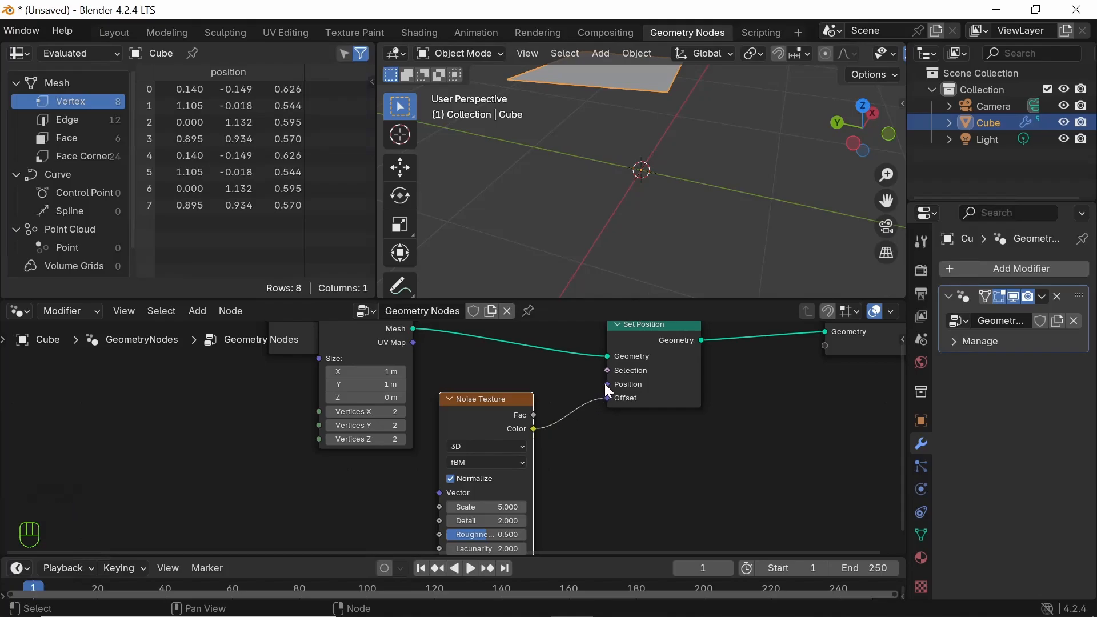
{"action": "middle_click_drag", "start_coordinate": [425, 349], "coordinate": [434, 377]}
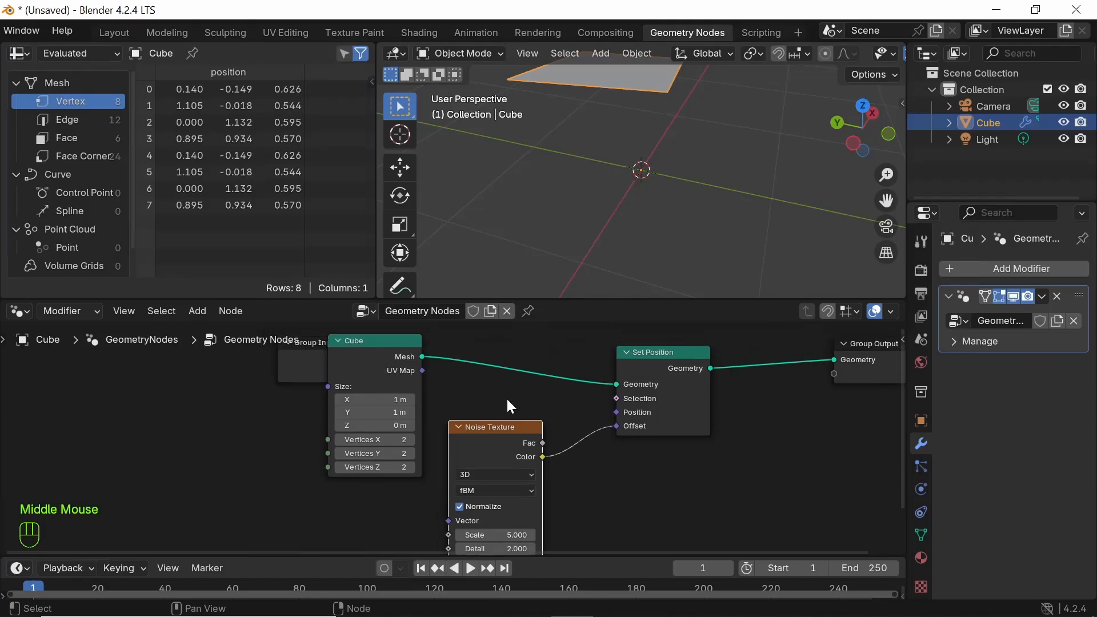
{"action": "left_click_drag", "start_coordinate": [422, 371], "coordinate": [495, 387]}
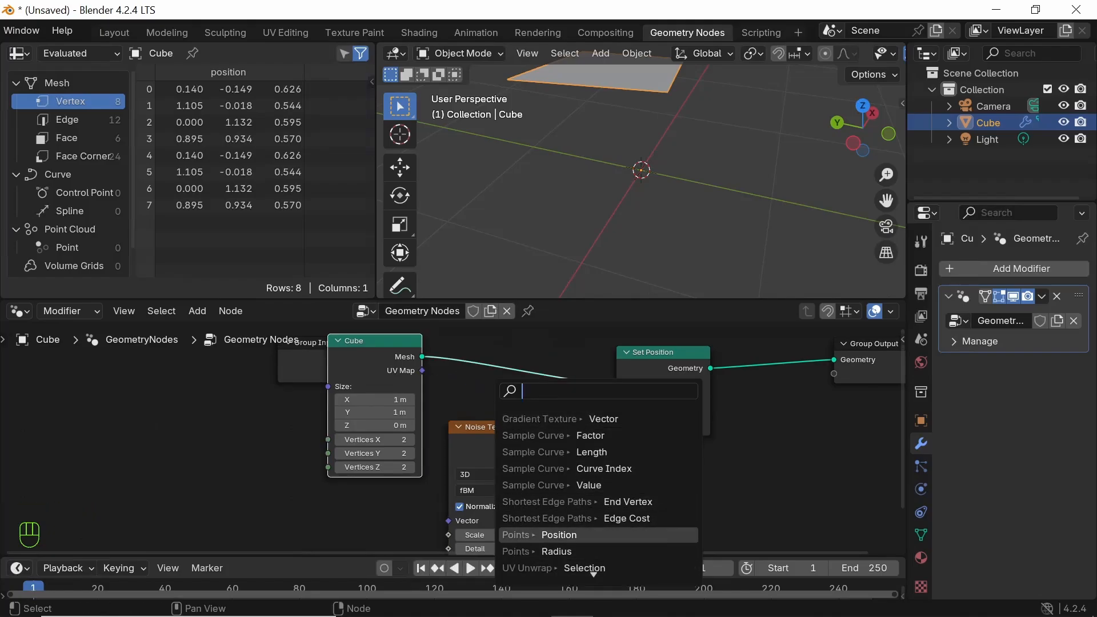
{"action": "middle_click_drag", "start_coordinate": [499, 464], "coordinate": [318, 455]}
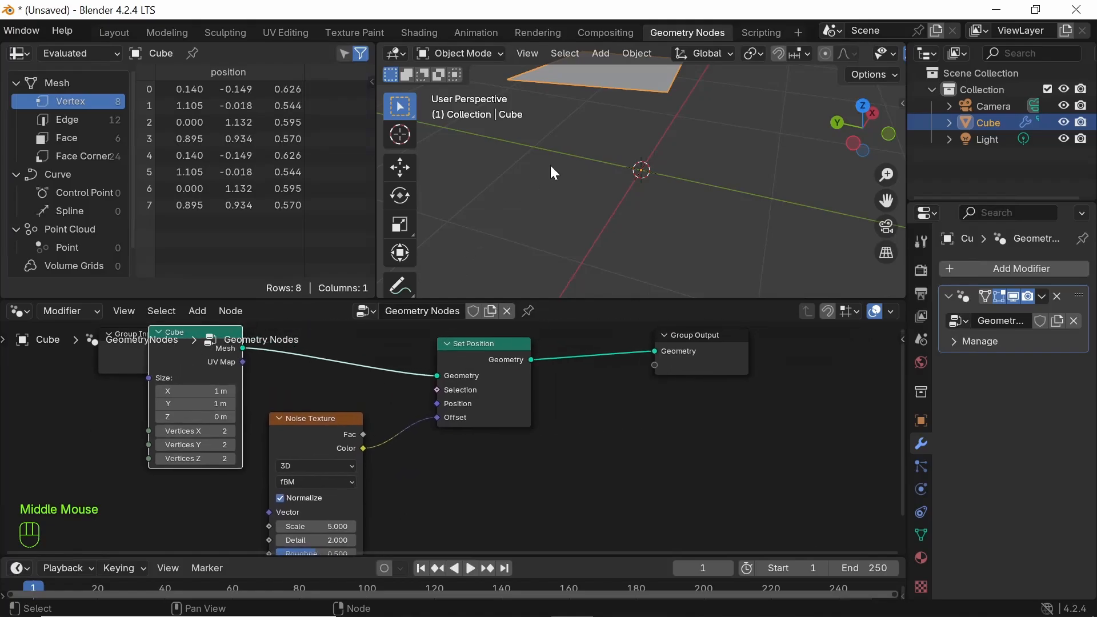
Switch the 3D viewport to wireframe shading and move the Cube node farther from the Set Position node
{"action": "middle_click_drag", "start_coordinate": [551, 172], "coordinate": [606, 195]}
{"action": "scroll", "coordinate": [605, 195], "scroll_direction": "down", "scroll_amount": 2}
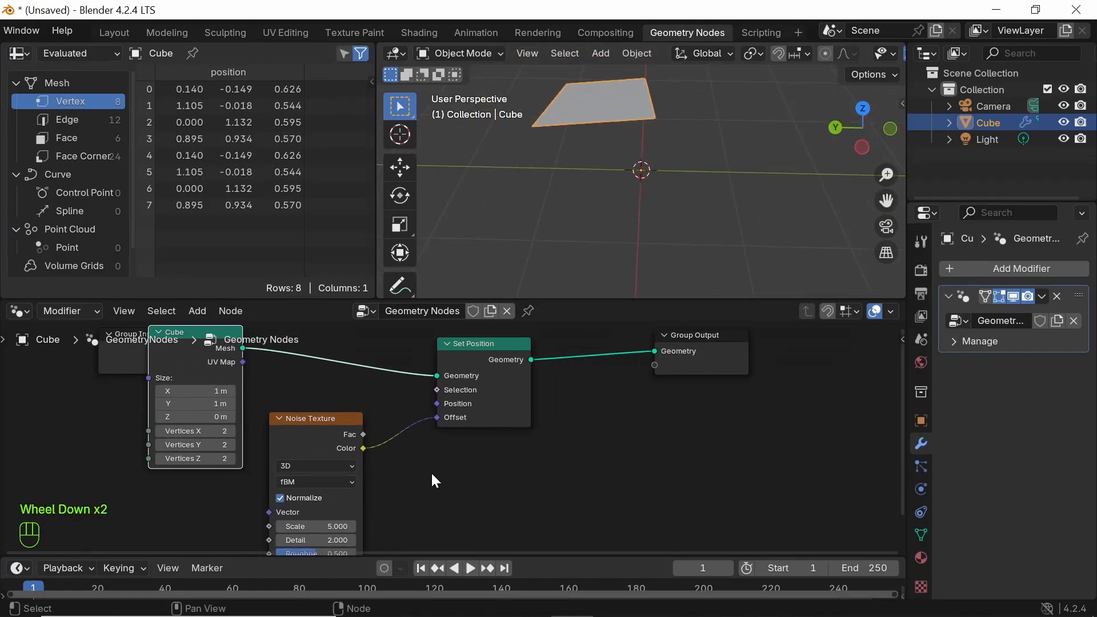
{"action": "scroll", "coordinate": [574, 460], "scroll_direction": "down", "scroll_amount": 1}
{"action": "middle_click_drag", "start_coordinate": [573, 461], "coordinate": [703, 489]}
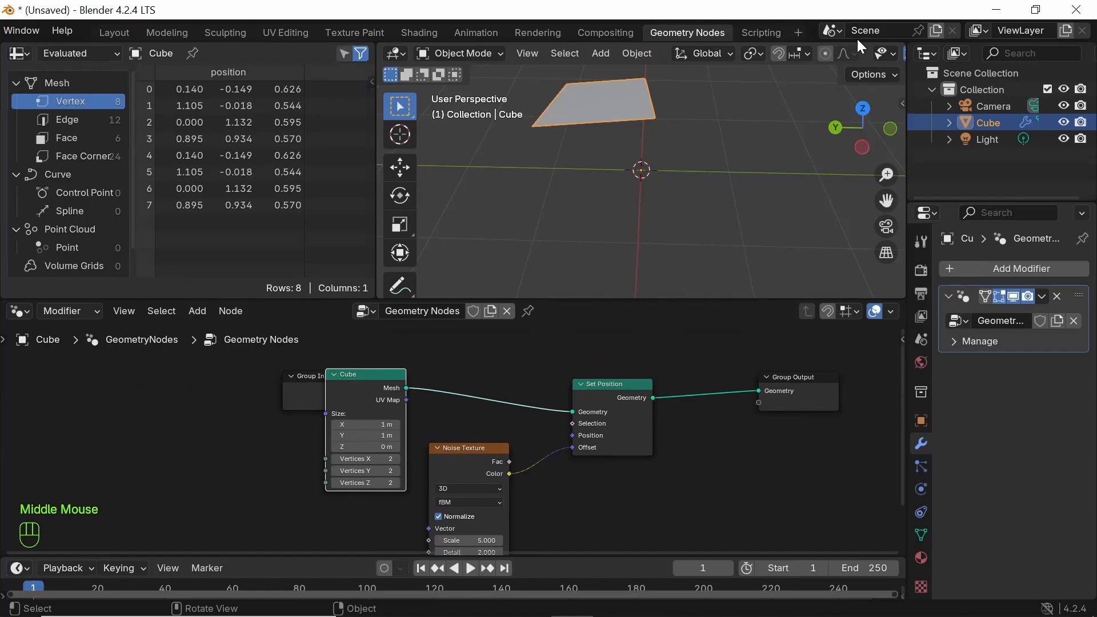
{"action": "middle_click_drag", "start_coordinate": [820, 61], "coordinate": [828, 58]}
{"action": "left_click", "coordinate": [829, 55]}
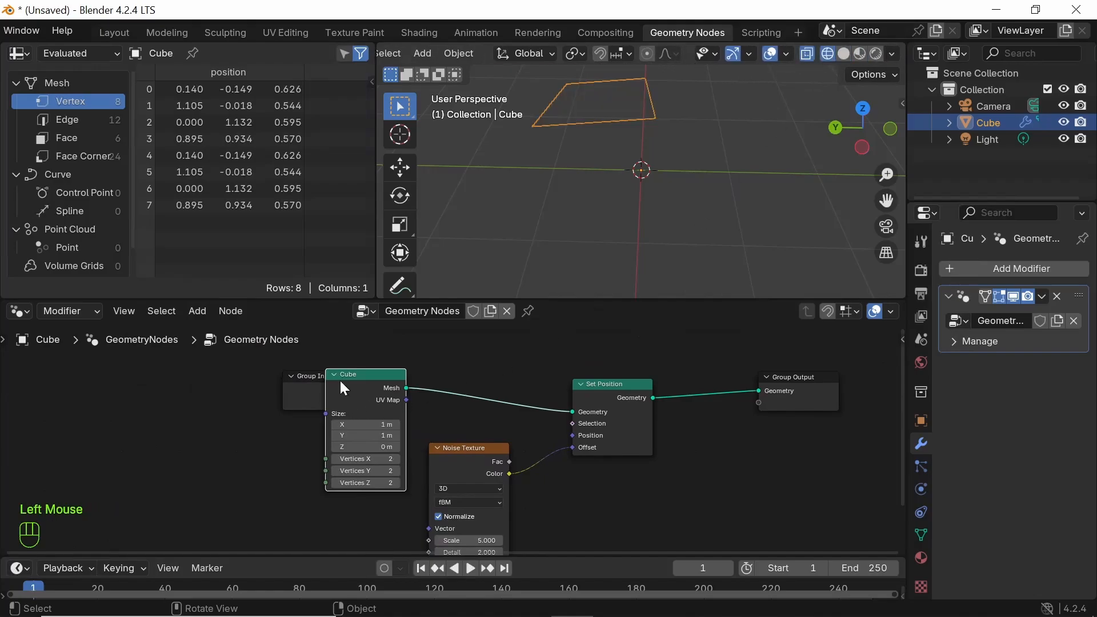
{"action": "left_click_drag", "start_coordinate": [347, 392], "coordinate": [258, 401]}
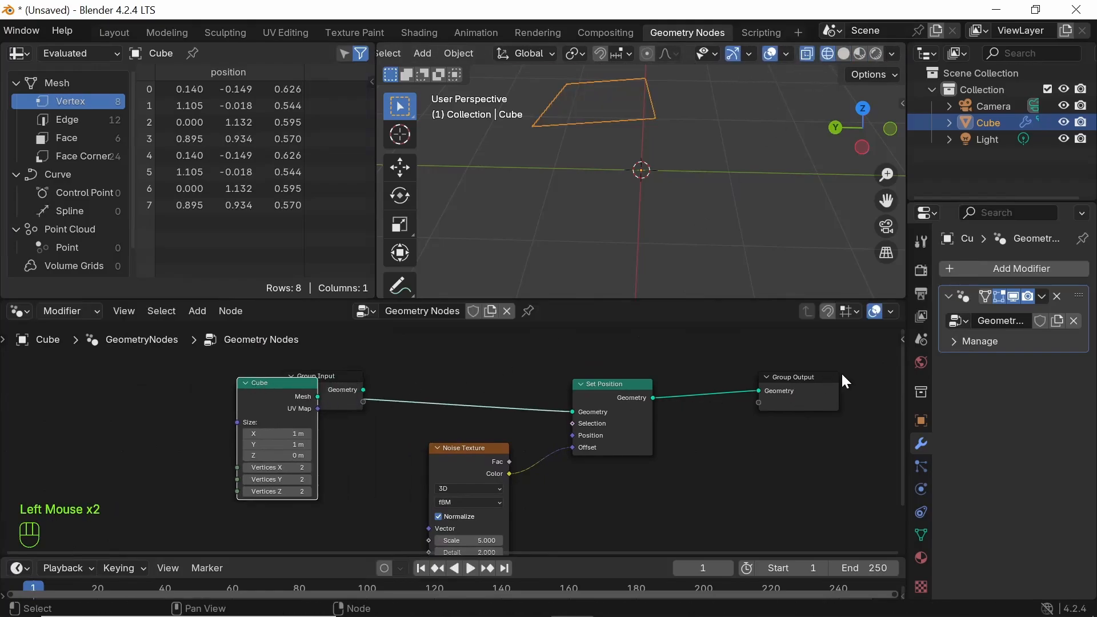
Spread out the Group Output, Set Position, Noise Texture and Cube nodes to make room between Cube and Set Position
{"action": "left_click_drag", "start_coordinate": [820, 378], "coordinate": [870, 369]}
{"action": "left_click_drag", "start_coordinate": [619, 385], "coordinate": [647, 377]}
{"action": "left_click_drag", "start_coordinate": [454, 451], "coordinate": [400, 462]}
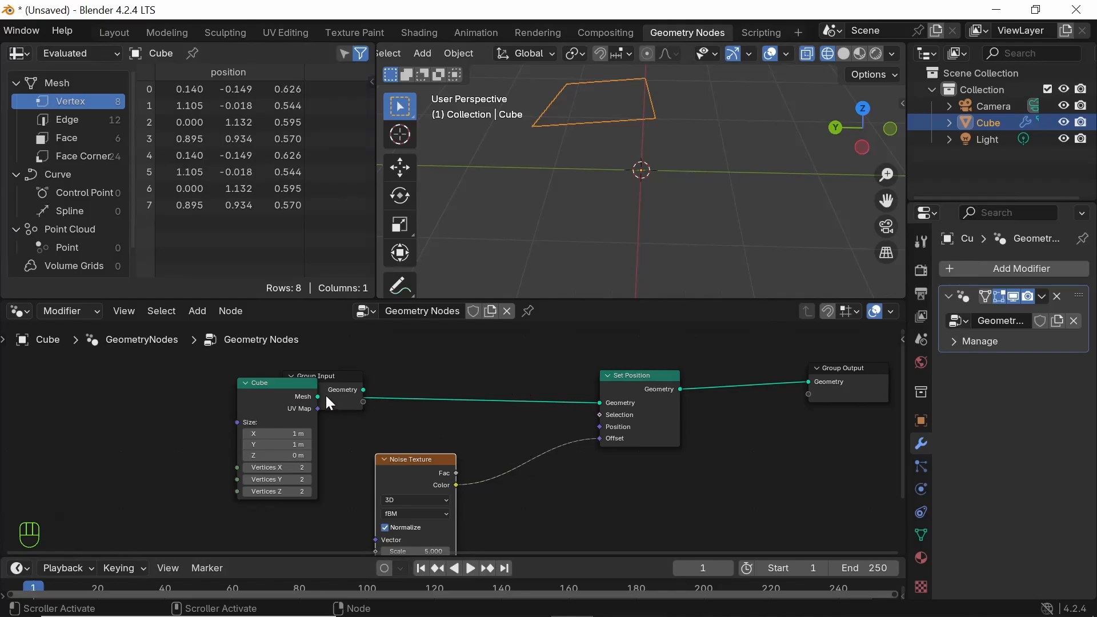
{"action": "left_click_drag", "start_coordinate": [313, 386], "coordinate": [363, 384]}
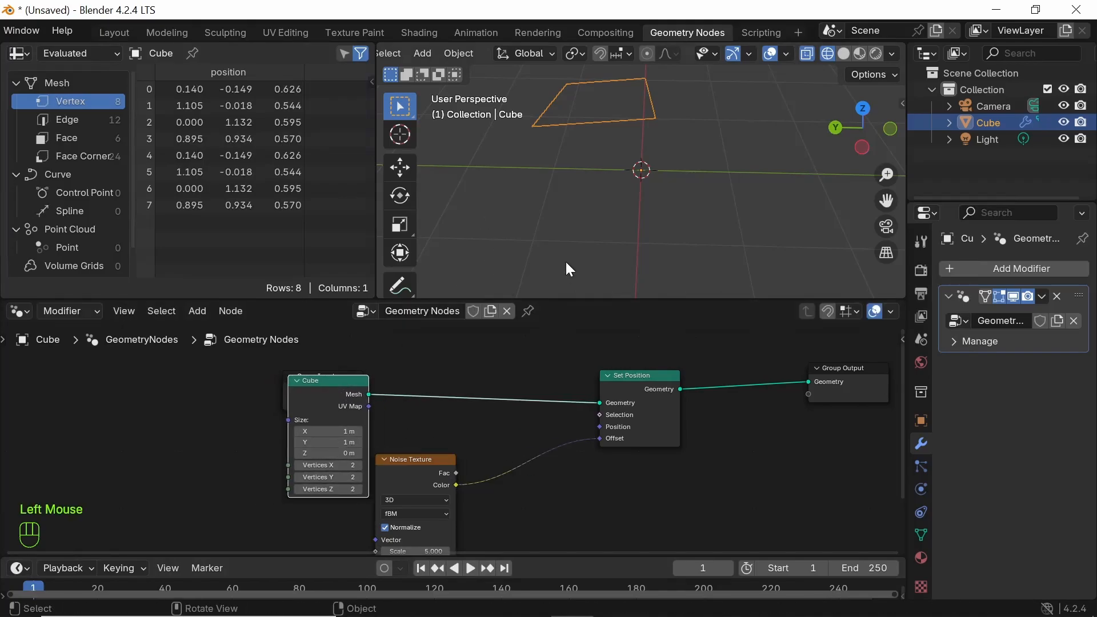
{"action": "left_click_drag", "start_coordinate": [405, 461], "coordinate": [401, 486]}
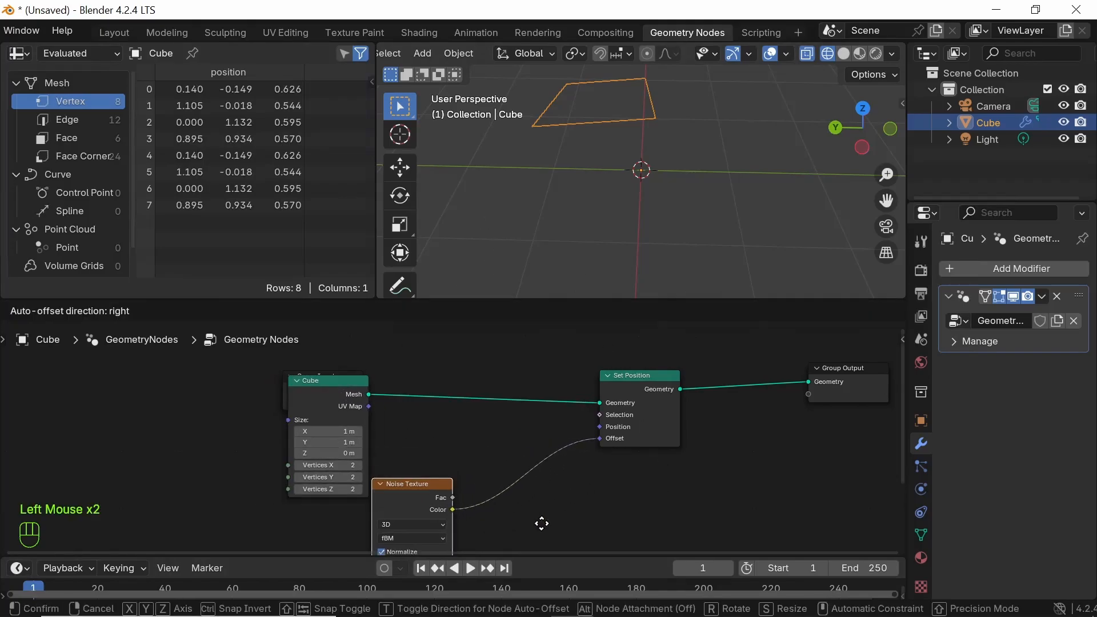
Add a Subdivide Mesh node on the link between the Cube and Set Position nodes
{"action": "left_click", "coordinate": [587, 507]}
{"action": "key", "text": "shift+a"}
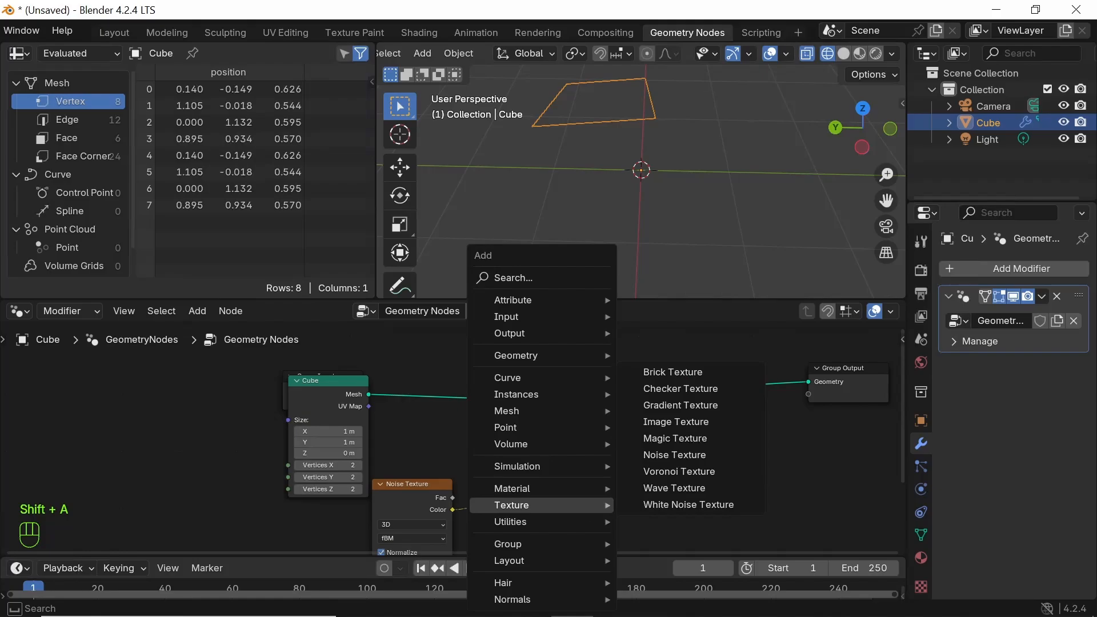
{"action": "type", "text": "sub"}
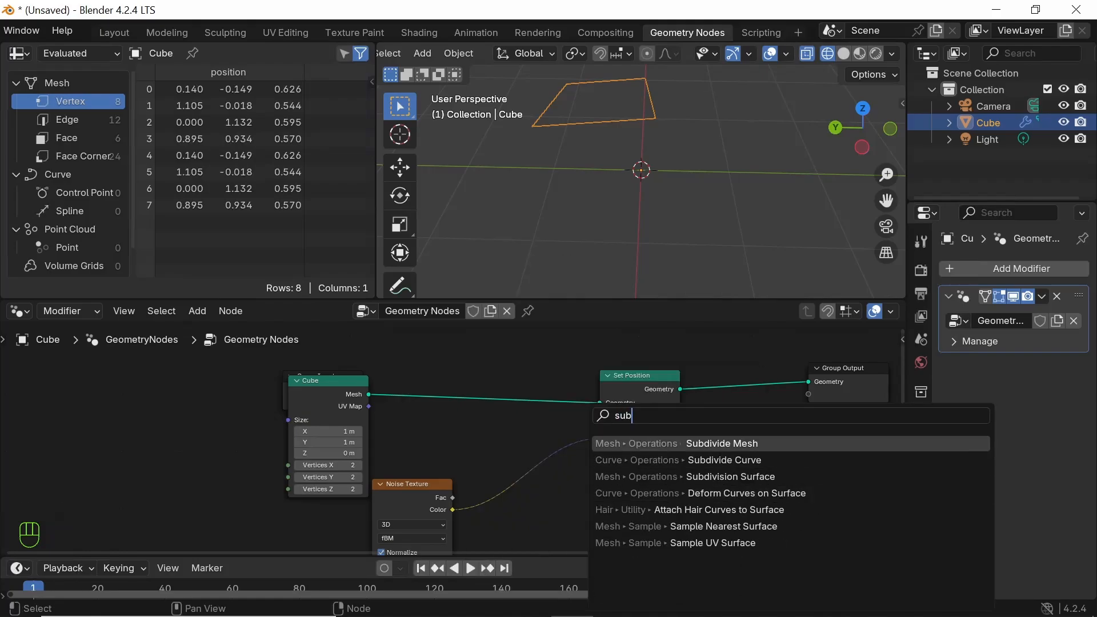
{"action": "key", "text": "Return"}
{"action": "left_click", "coordinate": [510, 476]}
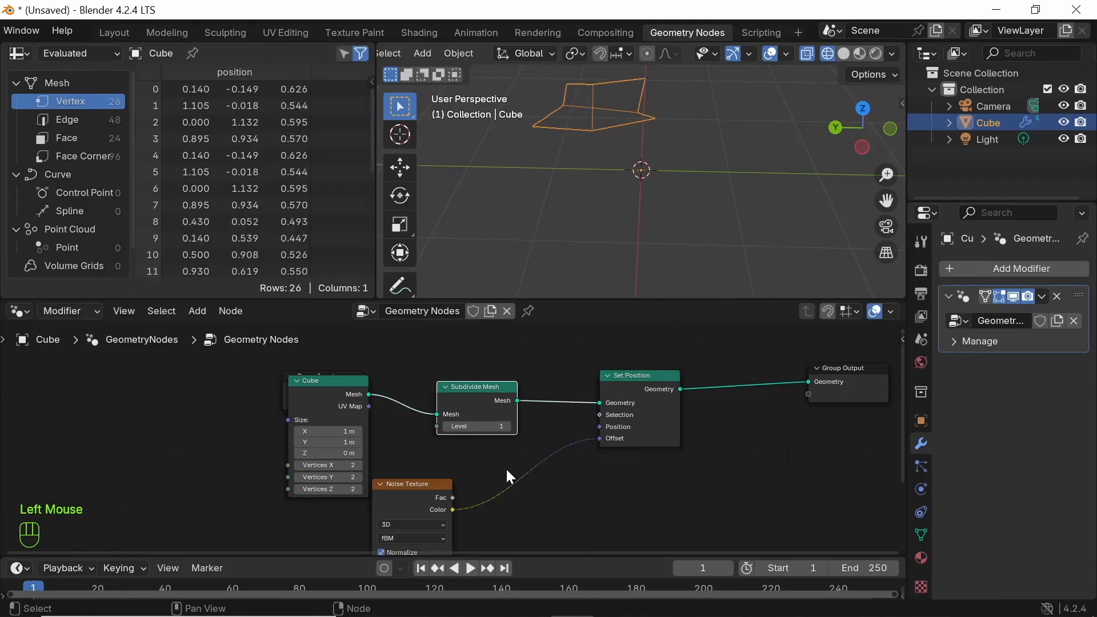
Switch the 3D viewport to solid shading and set the Noise Texture's type to Ridged Multifractal
{"action": "left_click", "coordinate": [840, 55]}
{"action": "scroll", "coordinate": [389, 536], "scroll_direction": "up", "scroll_amount": 5}
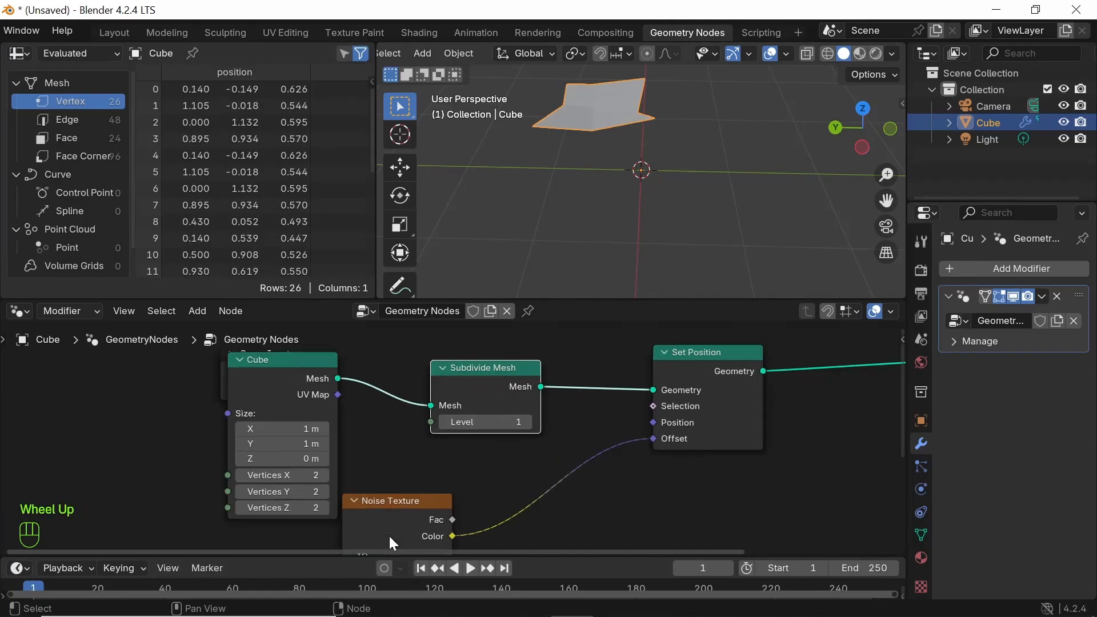
{"action": "middle_click_drag", "start_coordinate": [423, 499], "coordinate": [380, 452]}
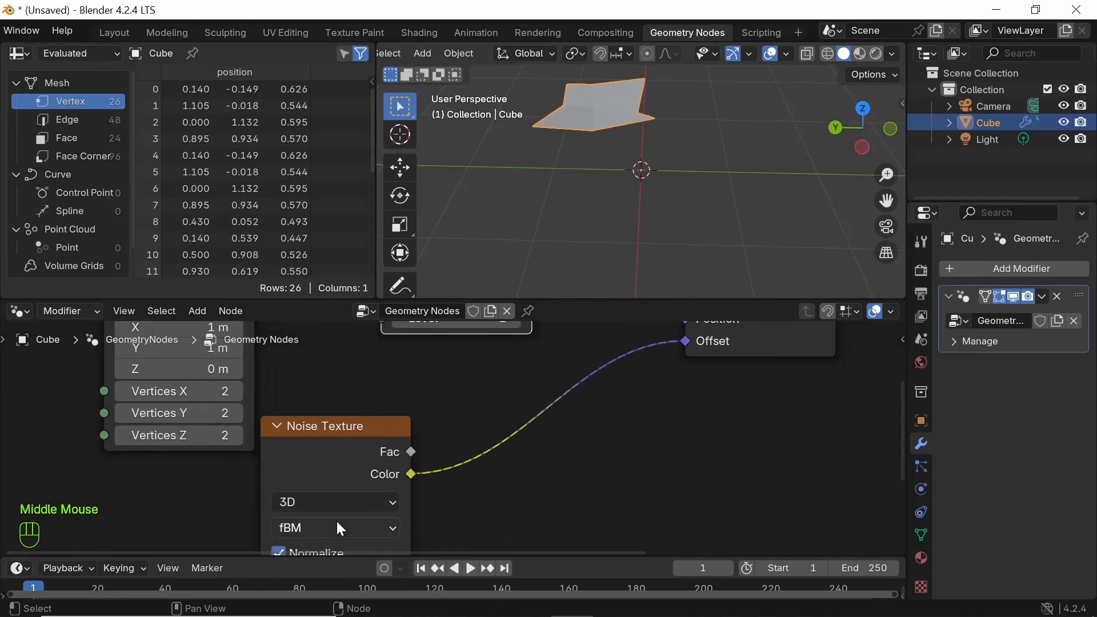
{"action": "left_click", "coordinate": [335, 521]}
{"action": "left_click", "coordinate": [321, 436]}
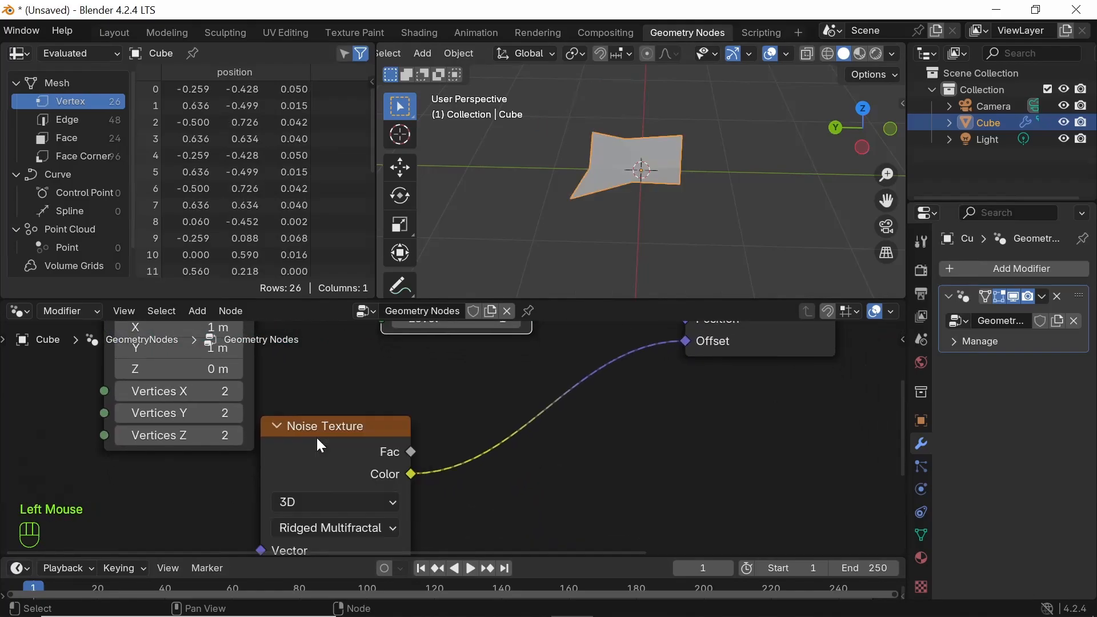
Raise the Subdivide Mesh node's level to 3
{"action": "left_click", "coordinate": [635, 430]}
{"action": "scroll", "coordinate": [632, 494], "scroll_direction": "down", "scroll_amount": 2}
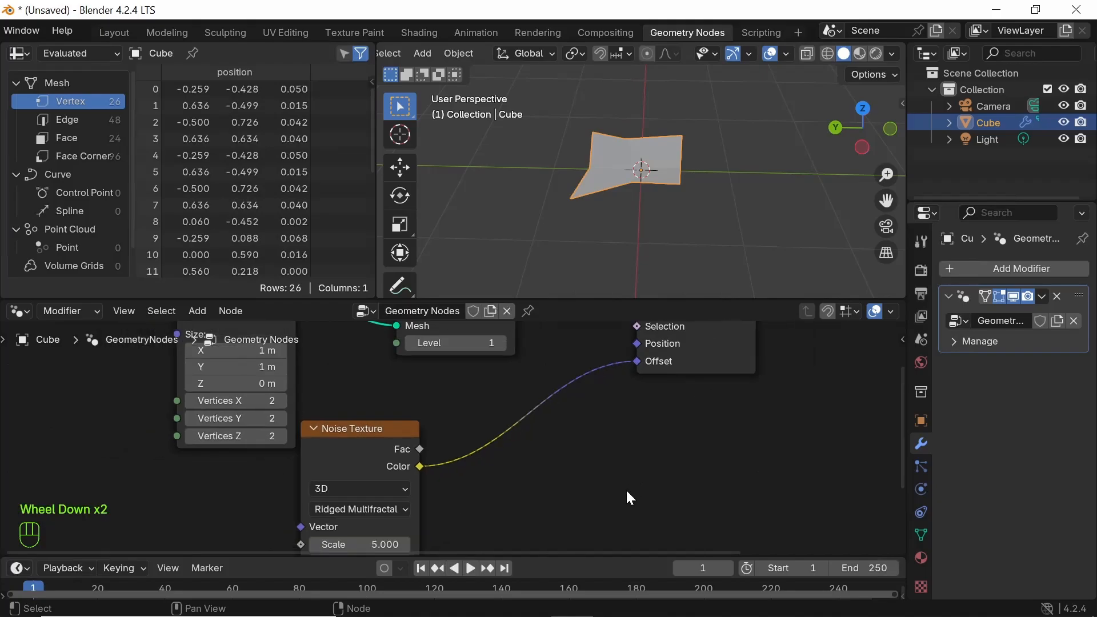
{"action": "middle_click_drag", "start_coordinate": [470, 360], "coordinate": [472, 420]}
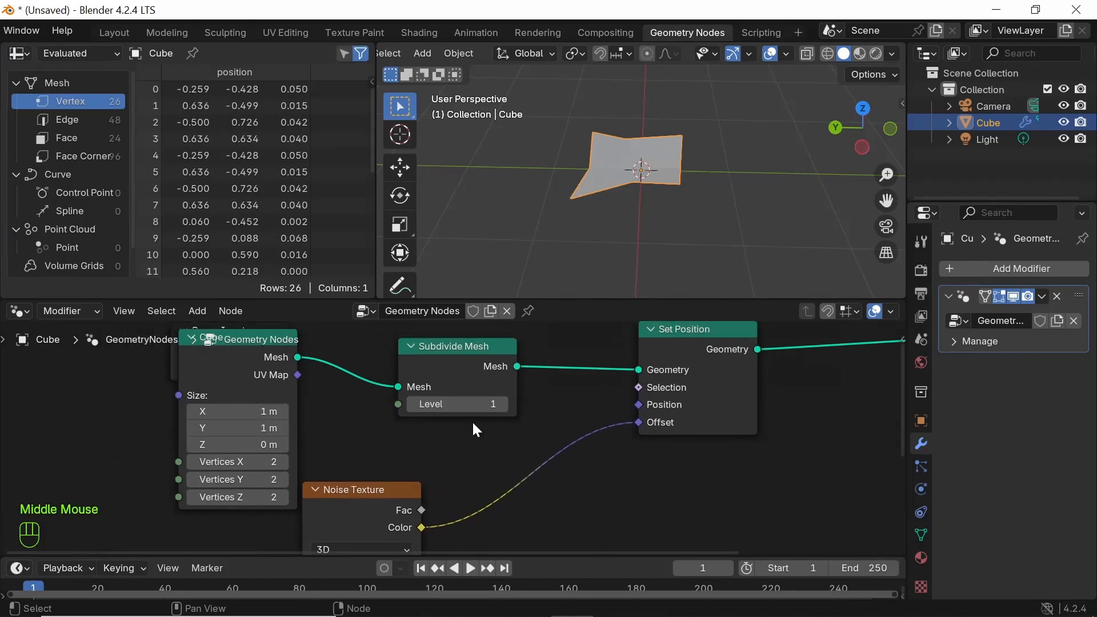
{"action": "left_click", "coordinate": [502, 404]}
{"action": "left_click", "coordinate": [503, 404]}
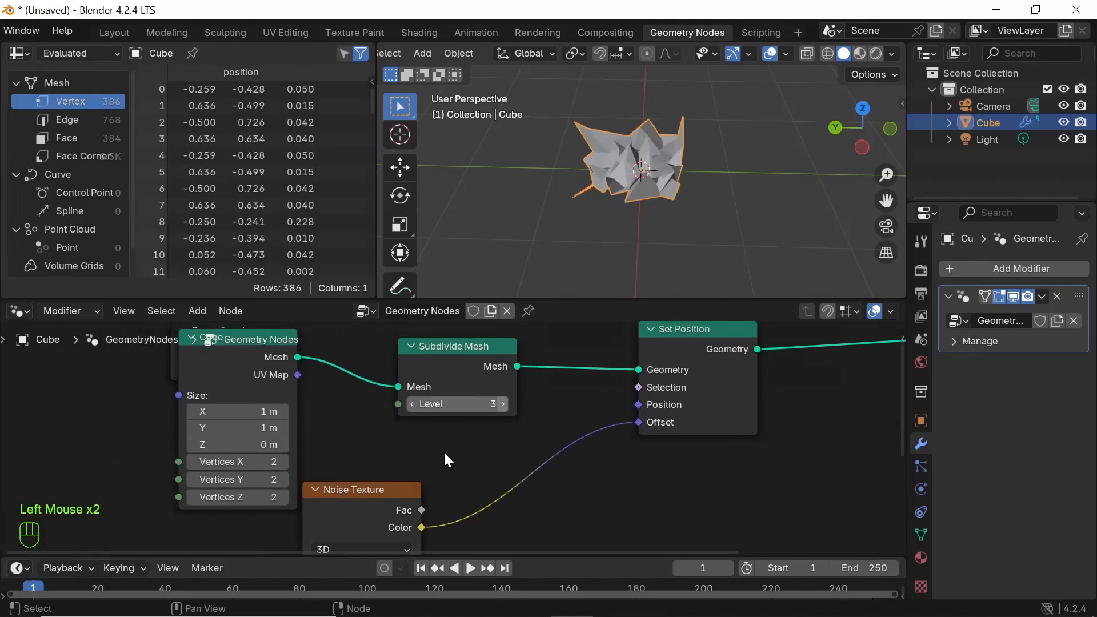
Set the Cube node's X and Y sizes to 3 m
{"action": "middle_click_drag", "start_coordinate": [480, 425], "coordinate": [642, 423]}
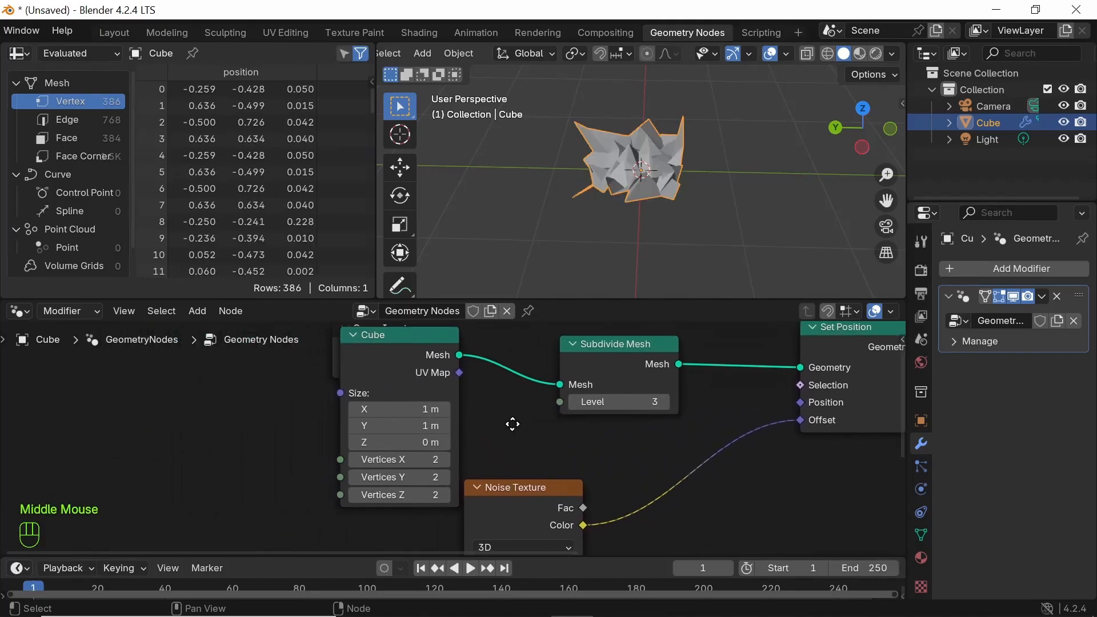
{"action": "left_click", "coordinate": [402, 408]}
{"action": "left_click_drag", "start_coordinate": [403, 409], "coordinate": [402, 425]}
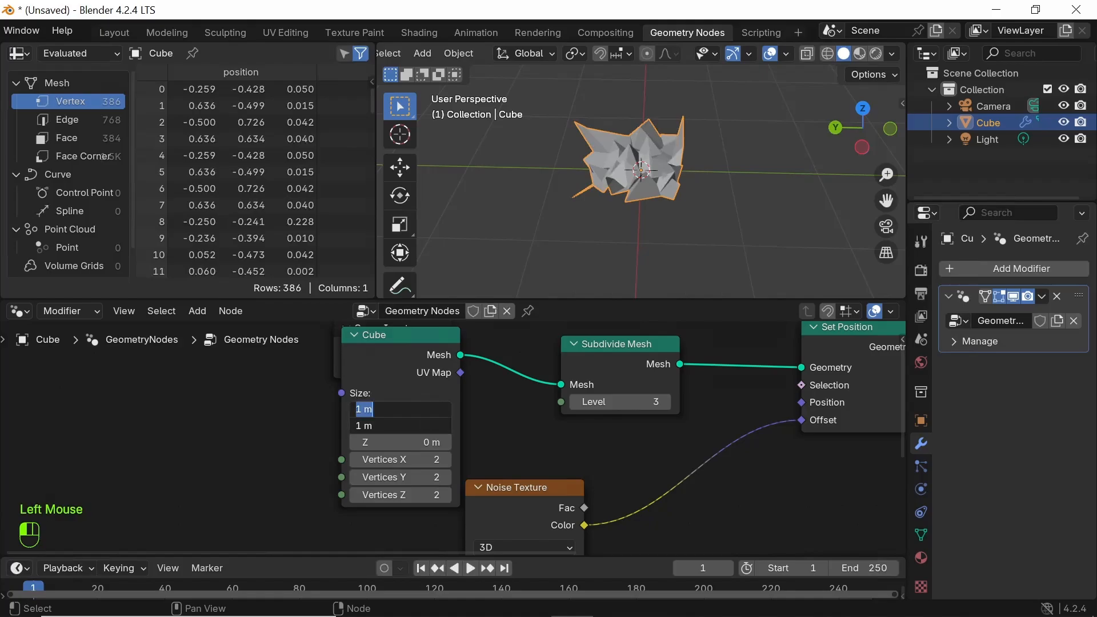
{"action": "type", "text": "3"}
{"action": "key", "text": "Return"}
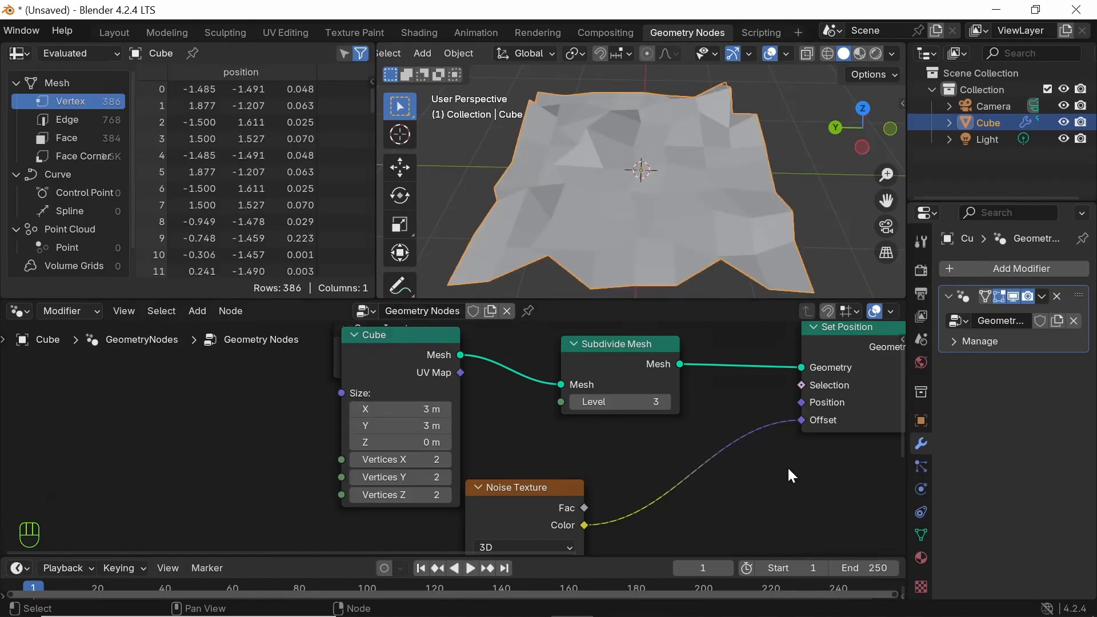
Lower the Noise Texture's scale to 0.800
{"action": "scroll", "coordinate": [708, 223], "scroll_direction": "down", "scroll_amount": 3}
{"action": "middle_click_drag", "start_coordinate": [632, 177], "coordinate": [656, 455]}
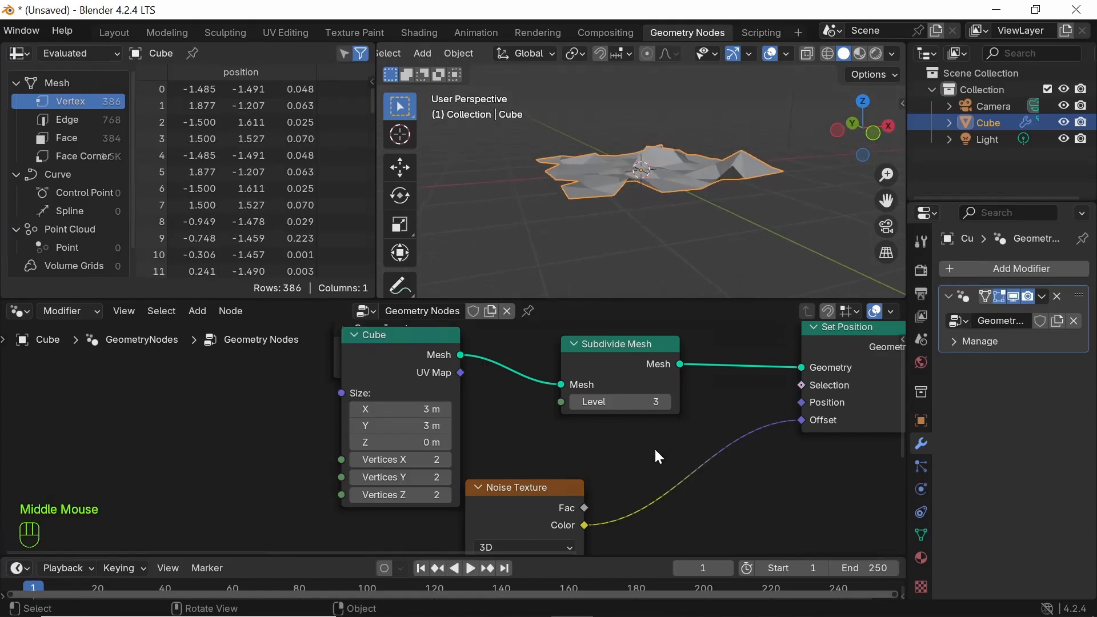
{"action": "middle_click_drag", "start_coordinate": [694, 506], "coordinate": [627, 478]}
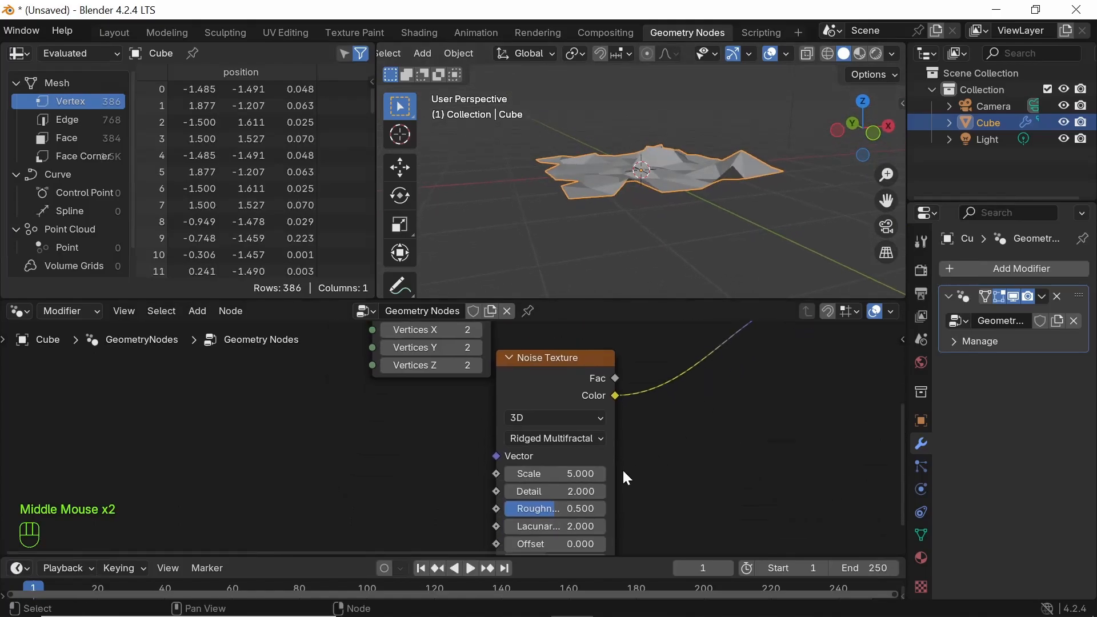
{"action": "left_click", "coordinate": [664, 478]}
{"action": "left_click_drag", "start_coordinate": [568, 475], "coordinate": [424, 474]}
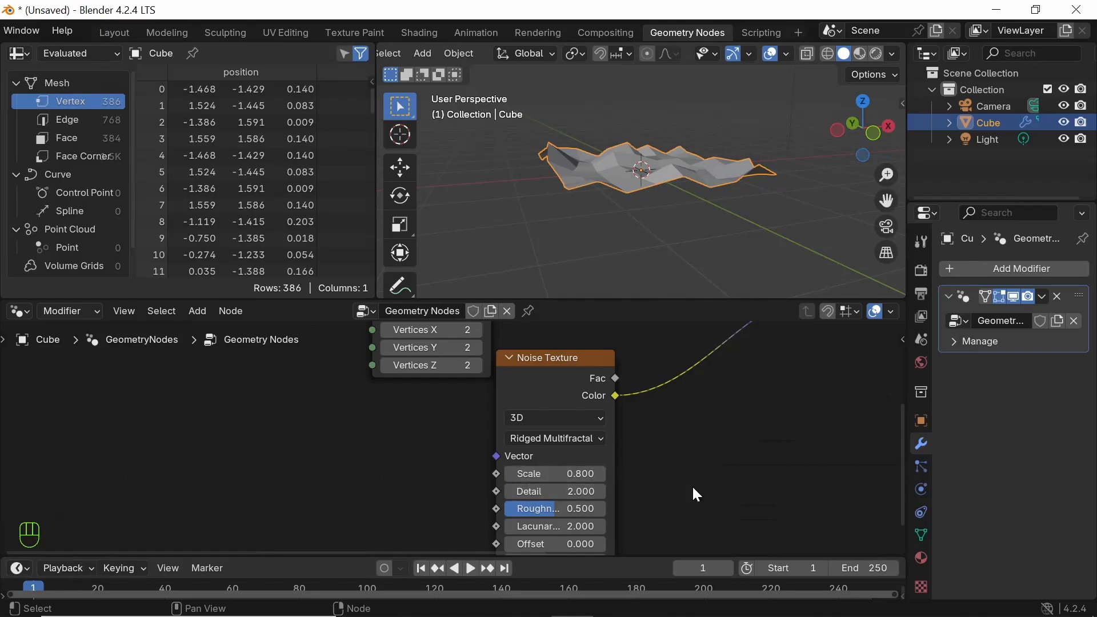
Move the Group Output node away and insert a Set Shade Smooth node between Set Position and Group Output
{"action": "scroll", "coordinate": [745, 415], "scroll_direction": "down", "scroll_amount": 3}
{"action": "middle_click_drag", "start_coordinate": [533, 507], "coordinate": [620, 485]}
{"action": "left_click_drag", "start_coordinate": [691, 389], "coordinate": [736, 217]}
{"action": "middle_click_drag", "start_coordinate": [736, 217], "coordinate": [743, 223]}
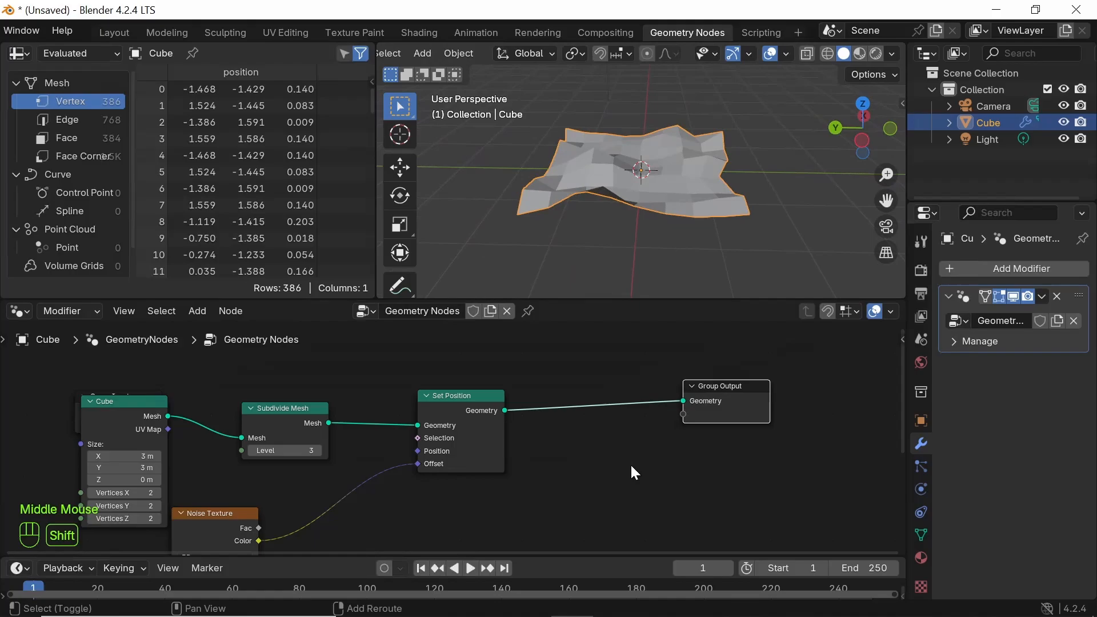
{"action": "key", "text": "shift+a"}
{"action": "type", "text": "set"}
{"action": "key", "text": "BackSpace"}
{"action": "key", "text": "BackSpace"}
{"action": "key", "text": "BackSpace"}
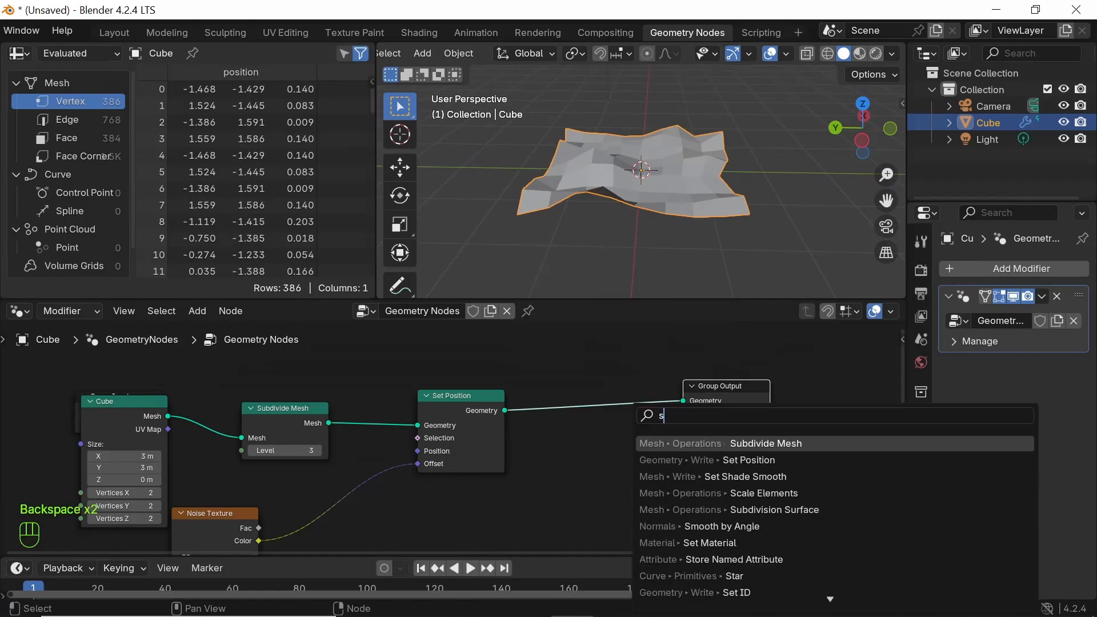
{"action": "type", "text": "shade"}
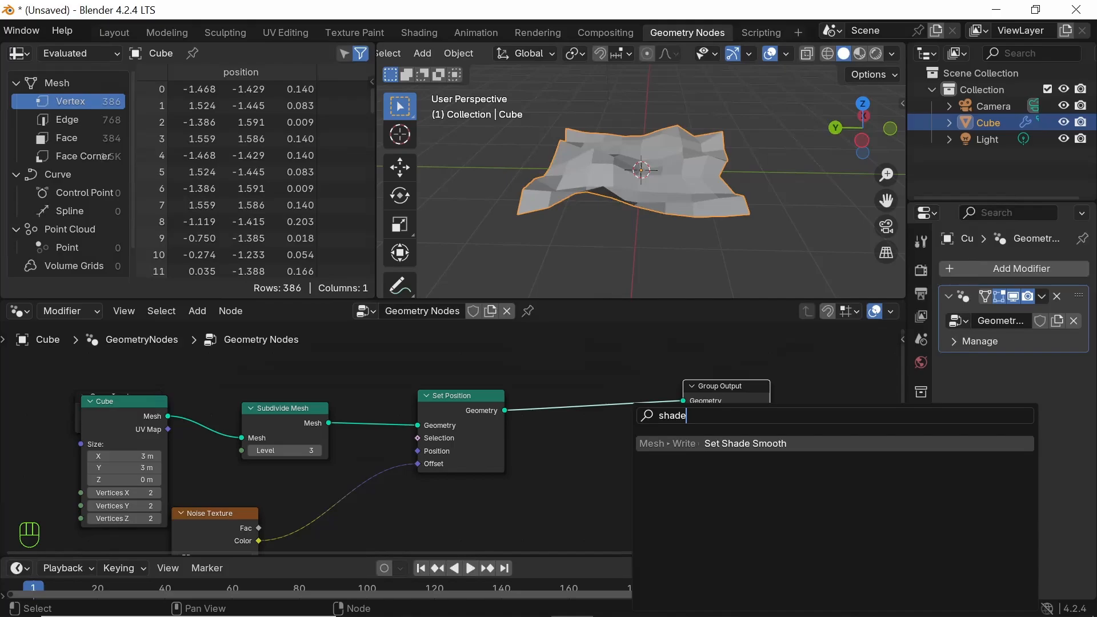
{"action": "key", "text": "Return"}
{"action": "left_click", "coordinate": [547, 387]}
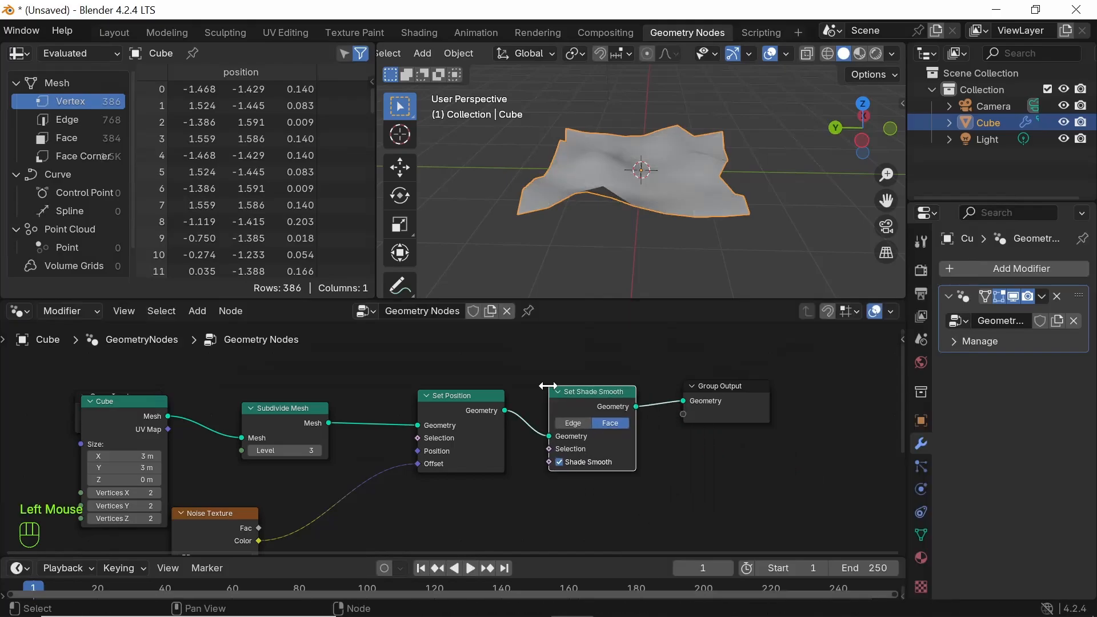
Separate the overlapping Group Input and Cube nodes, placing both farther from the Subdivide Mesh node
{"action": "middle_click_drag", "start_coordinate": [660, 242], "coordinate": [522, 203]}
{"action": "scroll", "coordinate": [658, 174], "scroll_direction": "up", "scroll_amount": 2}
{"action": "scroll", "coordinate": [559, 247], "scroll_direction": "down", "scroll_amount": 3}
{"action": "middle_click_drag", "start_coordinate": [653, 489], "coordinate": [660, 497]}
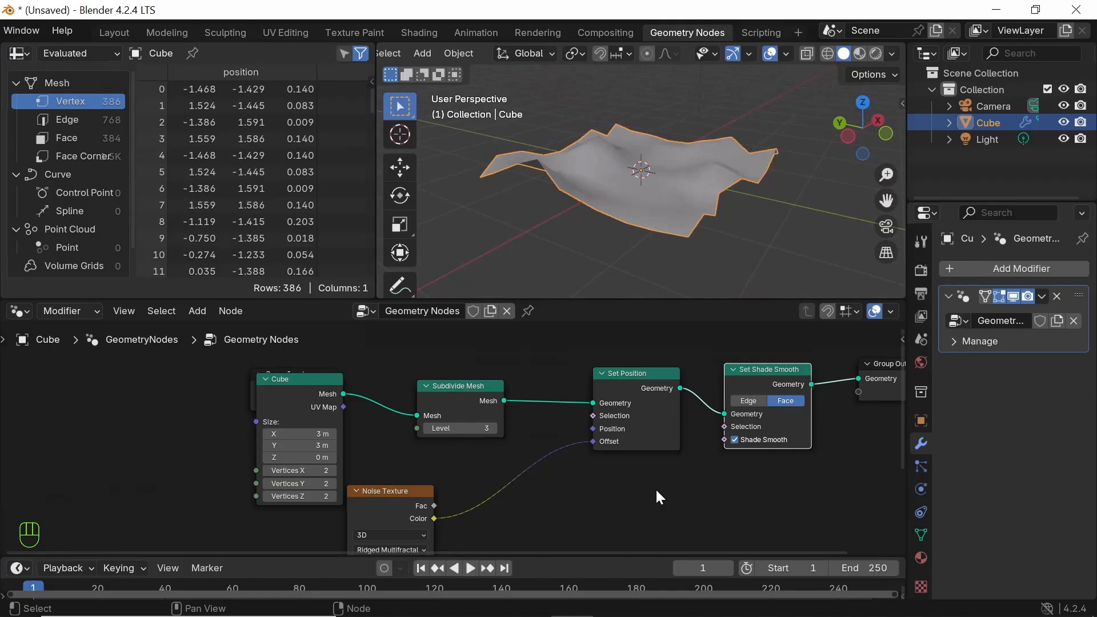
{"action": "scroll", "coordinate": [612, 489], "scroll_direction": "down", "scroll_amount": 3}
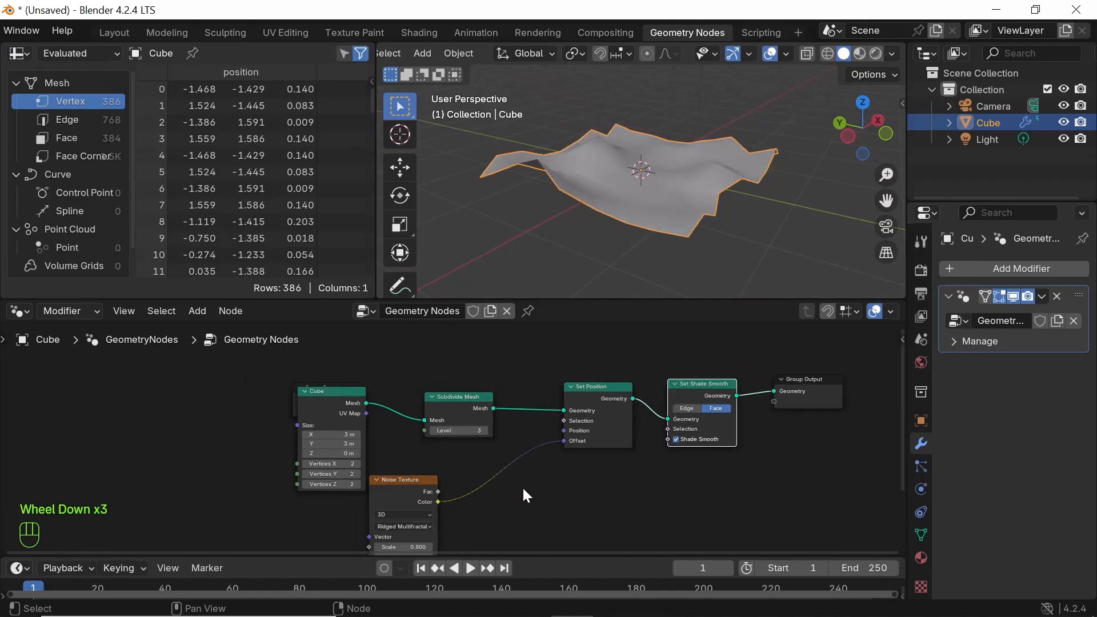
{"action": "middle_click_drag", "start_coordinate": [526, 495], "coordinate": [658, 519]}
{"action": "left_click_drag", "start_coordinate": [472, 422], "coordinate": [501, 420]}
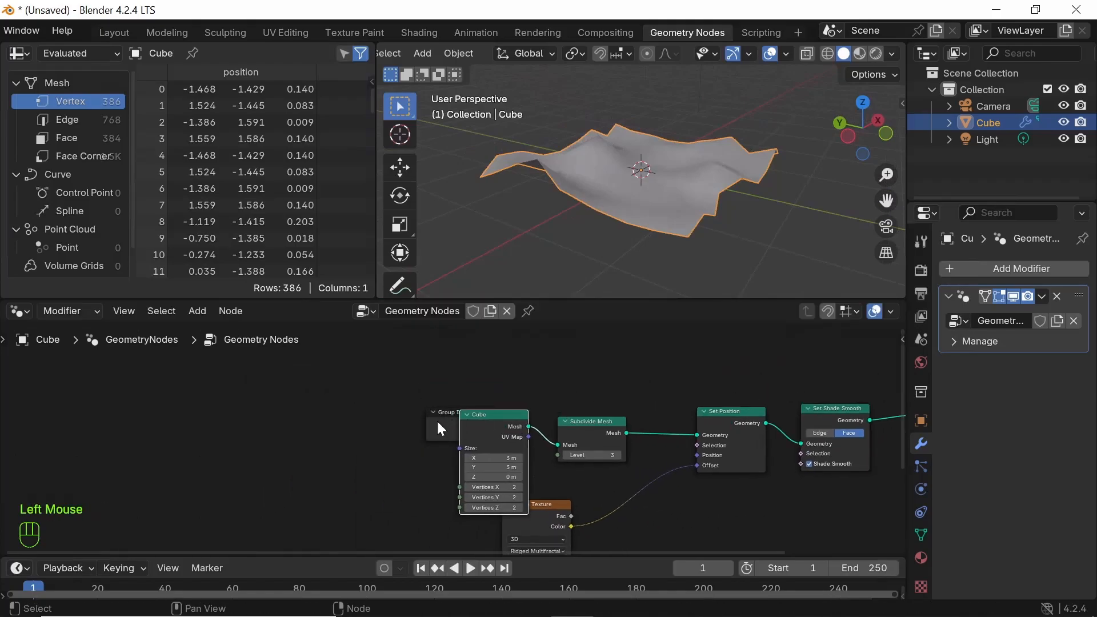
{"action": "left_click_drag", "start_coordinate": [429, 410], "coordinate": [299, 386]}
{"action": "left_click_drag", "start_coordinate": [490, 410], "coordinate": [429, 399]}
{"action": "middle_click_drag", "start_coordinate": [689, 474], "coordinate": [584, 402]}
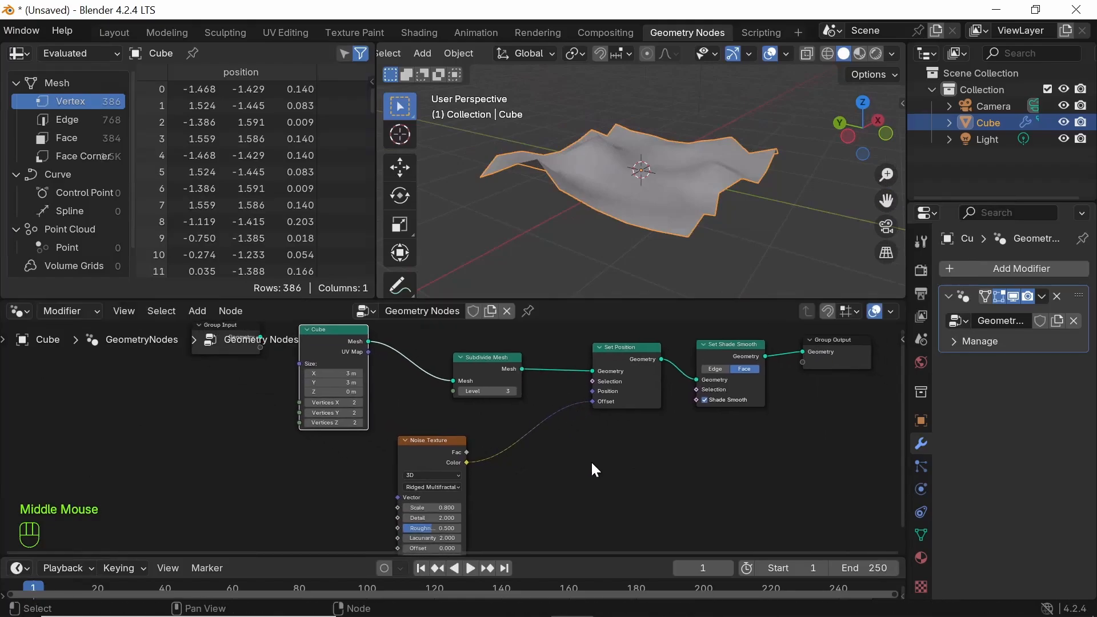
Try linking the Group Input's Geometry directly to the Group Output, and relink the Set Shade Smooth output in its place
{"action": "scroll", "coordinate": [590, 461], "scroll_direction": "down", "scroll_amount": 2}
{"action": "middle_click_drag", "start_coordinate": [352, 364], "coordinate": [386, 412]}
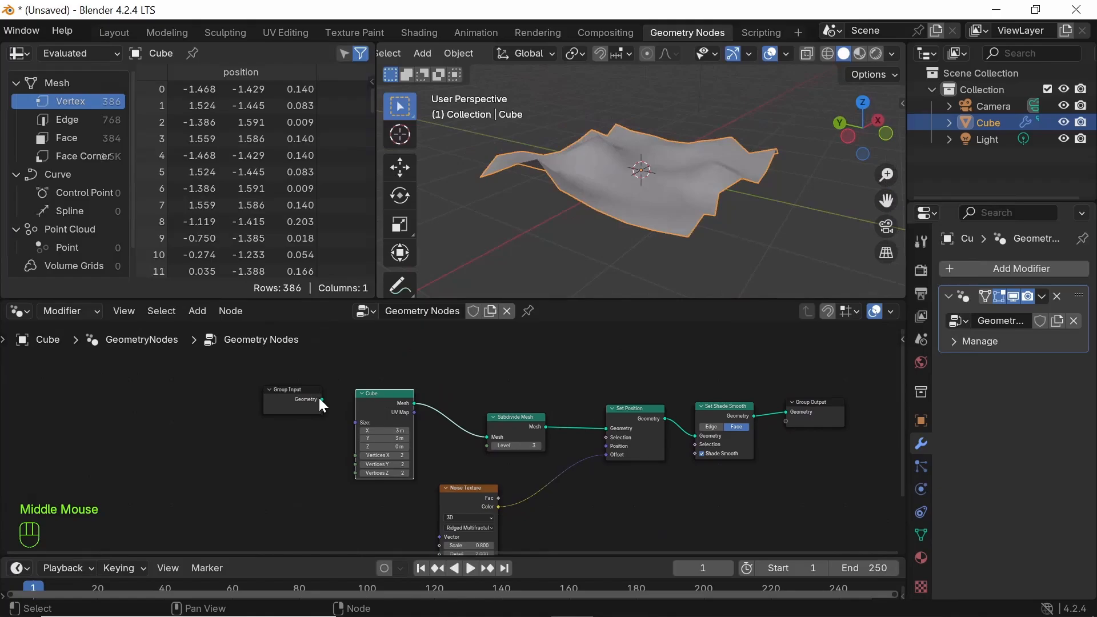
{"action": "left_click_drag", "start_coordinate": [323, 400], "coordinate": [786, 413]}
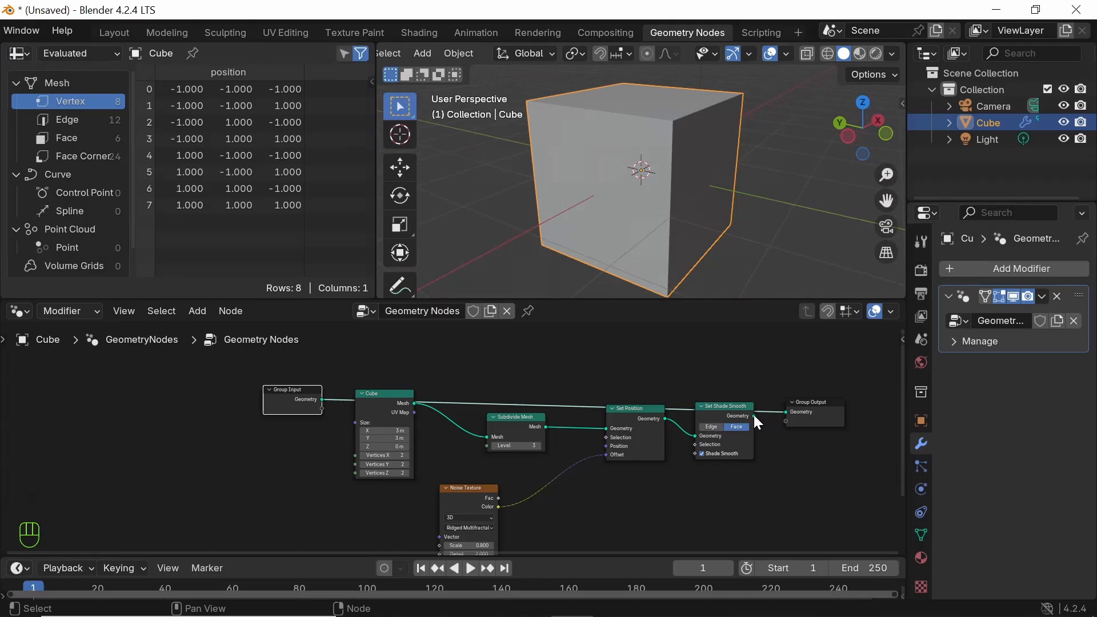
{"action": "left_click_drag", "start_coordinate": [753, 415], "coordinate": [785, 413]}
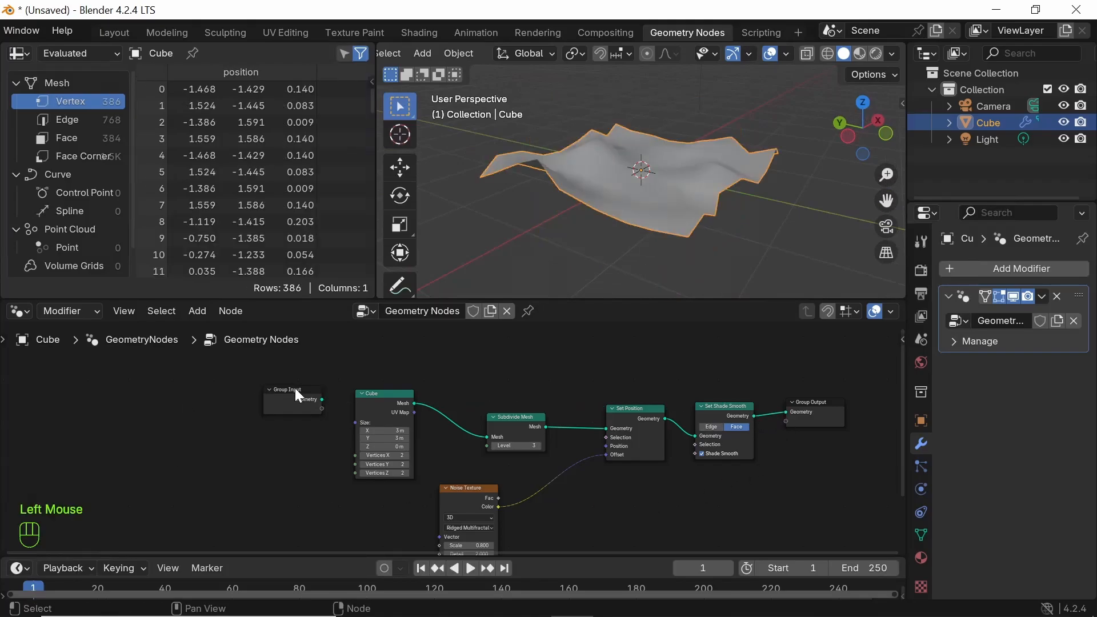
Move the unconnected Group Input node farther away from the Cube node and deselect it
{"action": "left_click_drag", "start_coordinate": [295, 388], "coordinate": [235, 391]}
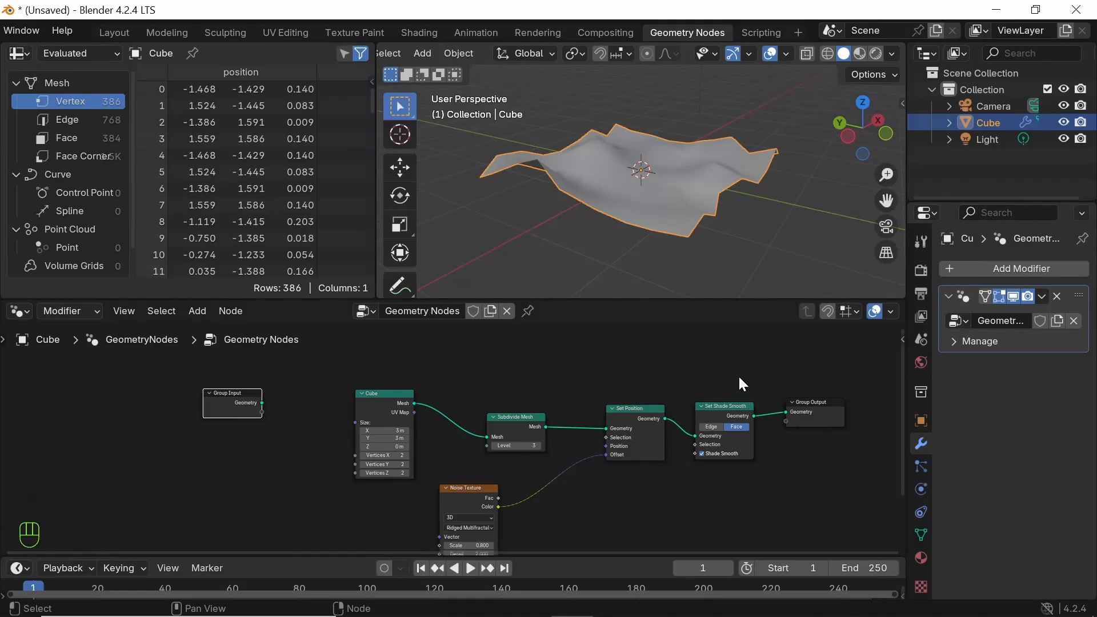
{"action": "right_click", "coordinate": [287, 477]}
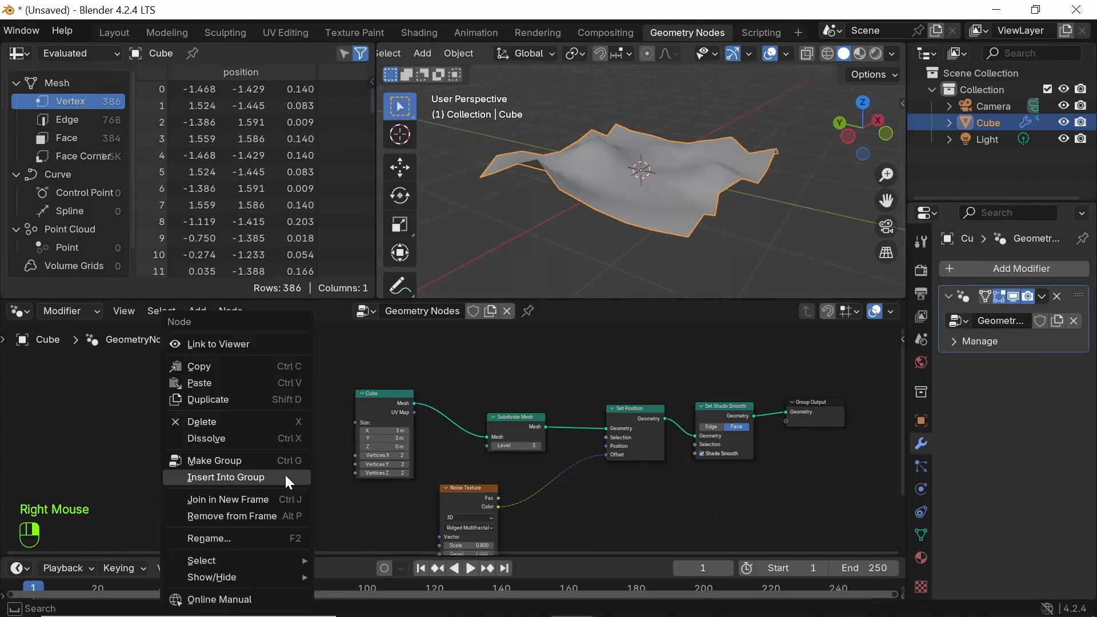
{"action": "left_click", "coordinate": [400, 354]}
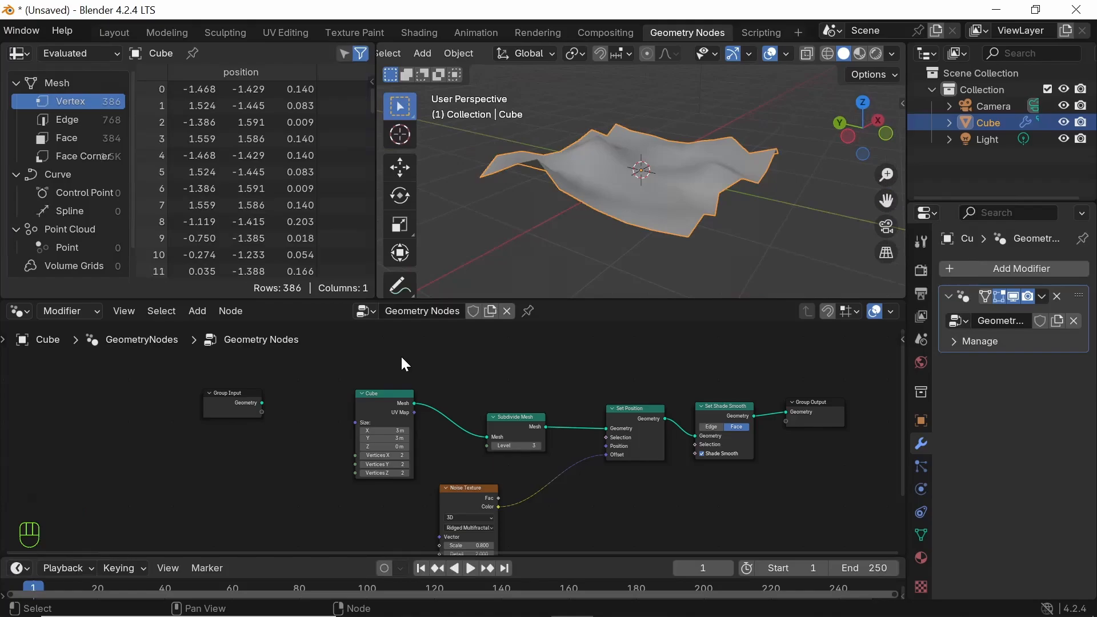
{"action": "left_click", "coordinate": [1050, 409]}
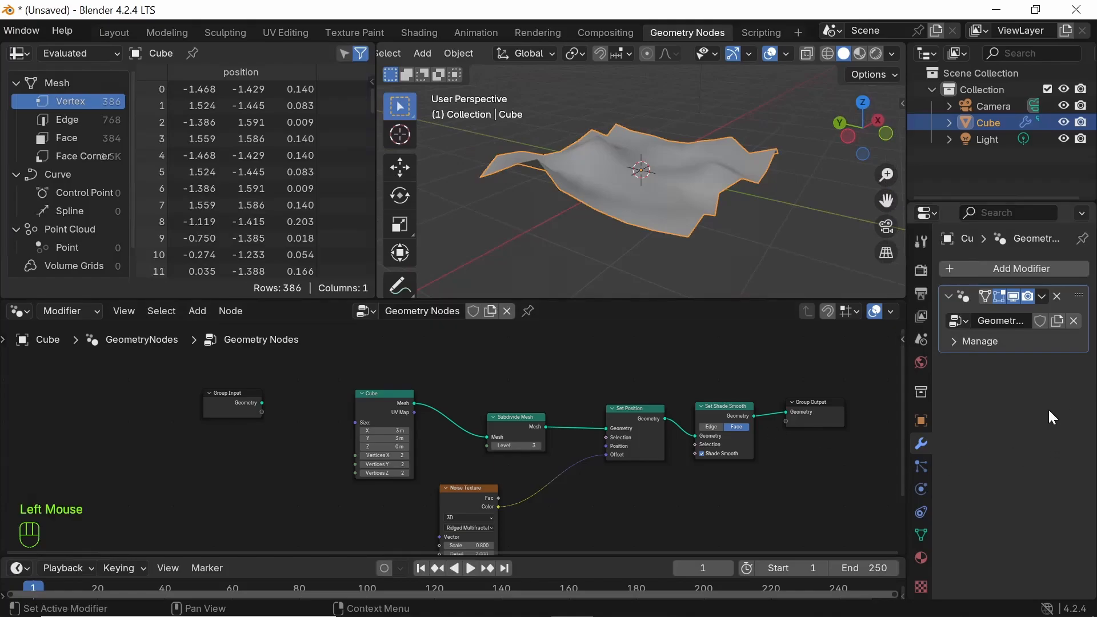
{"action": "middle_click_drag", "start_coordinate": [617, 200], "coordinate": [693, 202]}
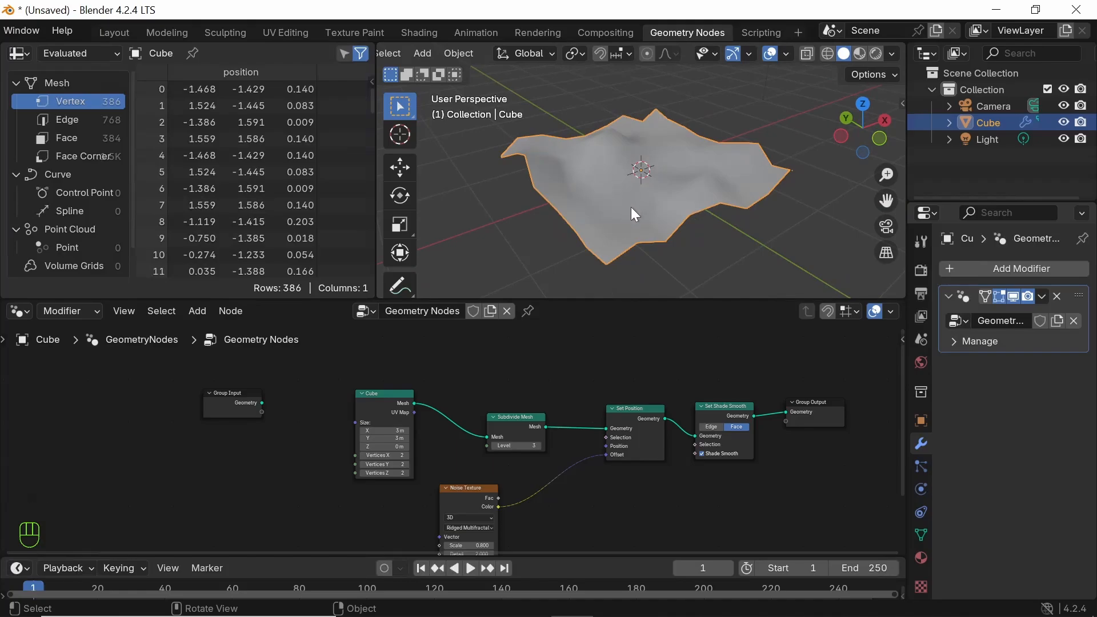
{"action": "middle_click_drag", "start_coordinate": [615, 209], "coordinate": [589, 207]}
{"action": "scroll", "coordinate": [678, 190], "scroll_direction": "up", "scroll_amount": 3}
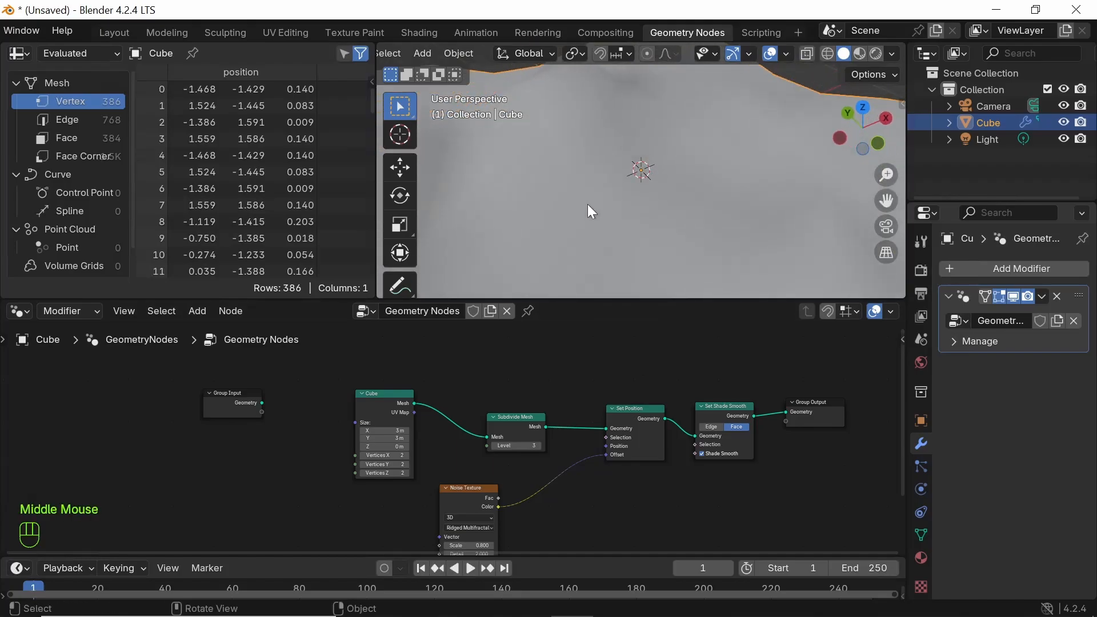
Add a second Geometry Nodes modifier to the landscape object and create a new node tree for it
{"action": "scroll", "coordinate": [588, 207], "scroll_direction": "down", "scroll_amount": 2}
{"action": "middle_click_drag", "start_coordinate": [655, 191], "coordinate": [615, 345]}
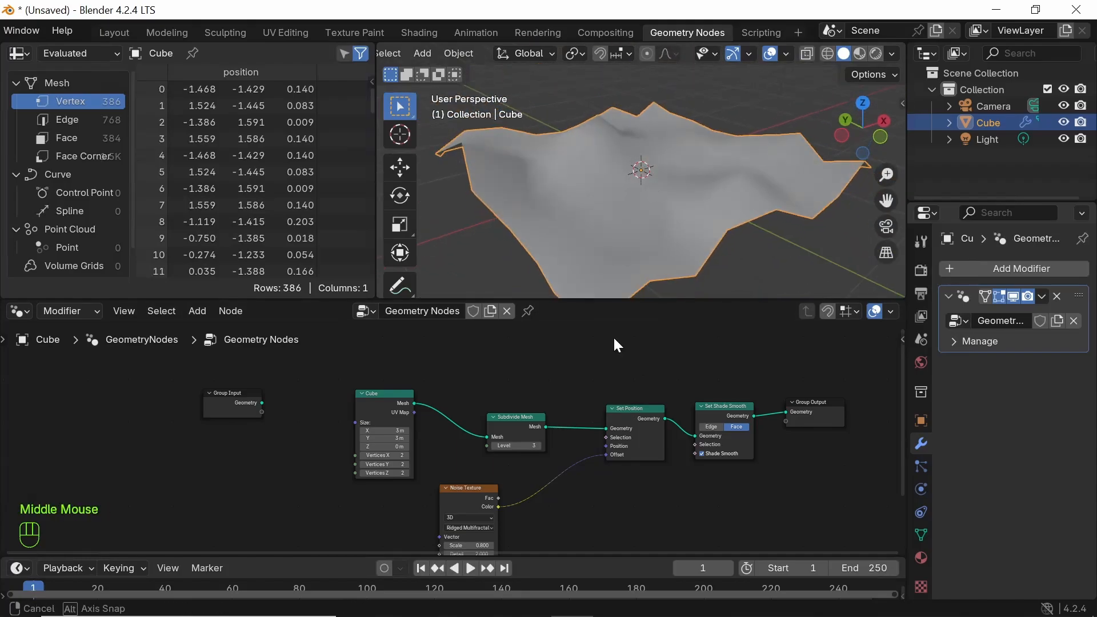
{"action": "left_click", "coordinate": [665, 207]}
{"action": "scroll", "coordinate": [637, 215], "scroll_direction": "down", "scroll_amount": 2}
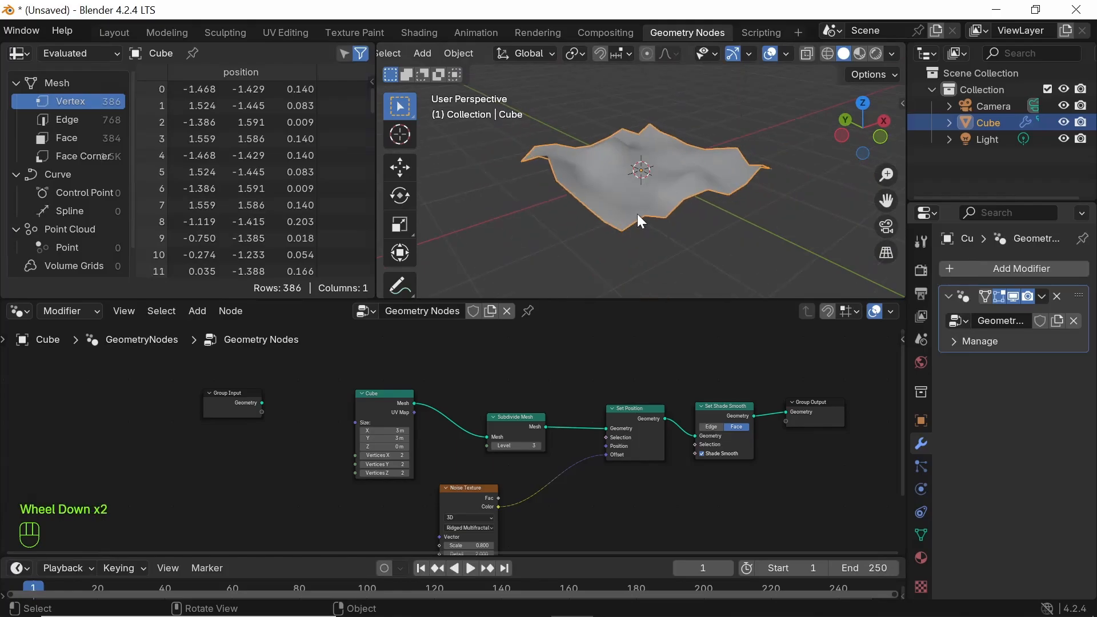
{"action": "left_click", "coordinate": [1000, 423]}
{"action": "left_click", "coordinate": [1000, 422]}
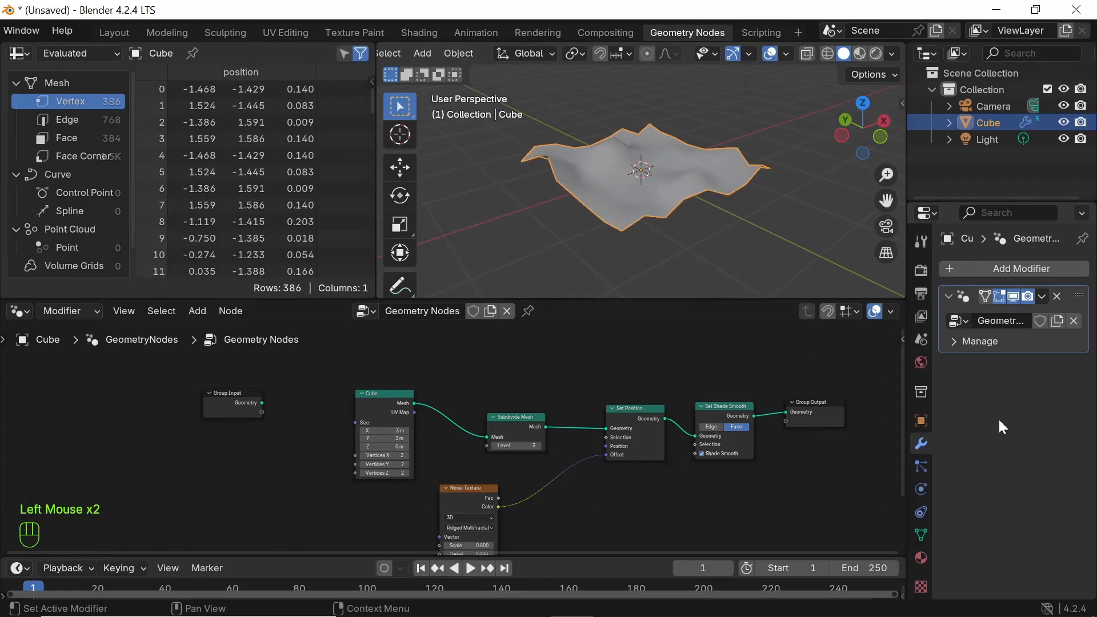
{"action": "key", "text": "shift+a"}
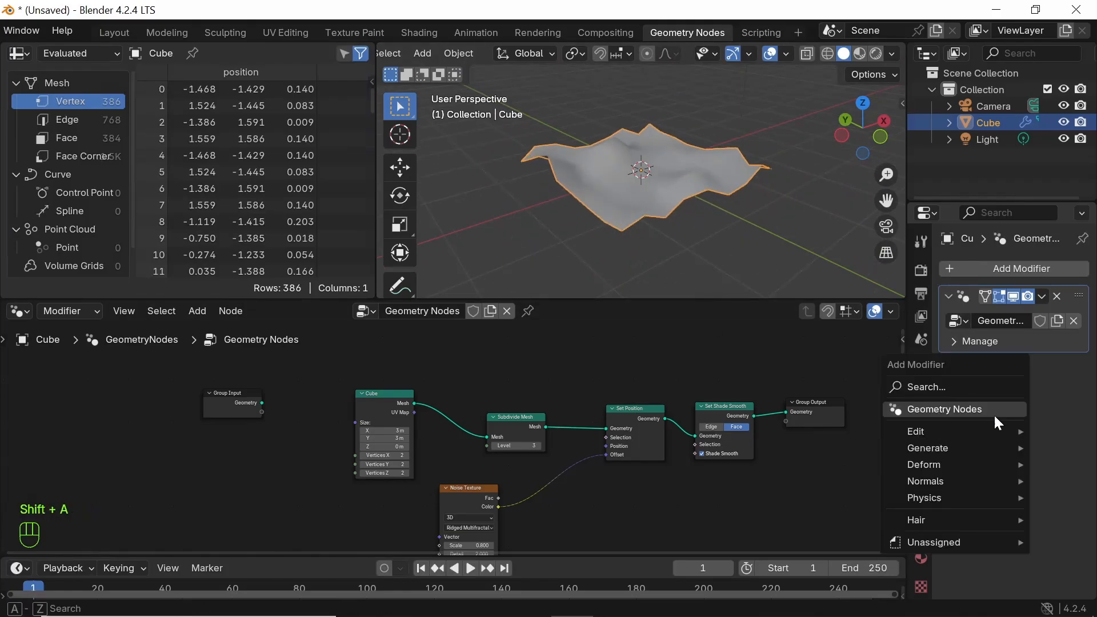
{"action": "left_click", "coordinate": [958, 413]}
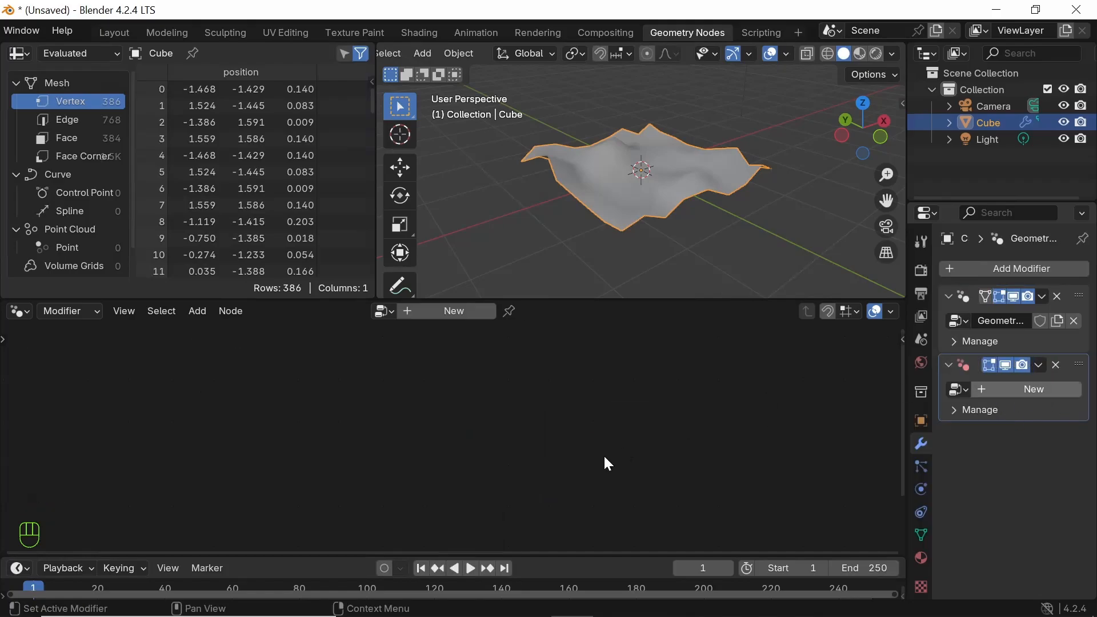
{"action": "left_click", "coordinate": [454, 316]}
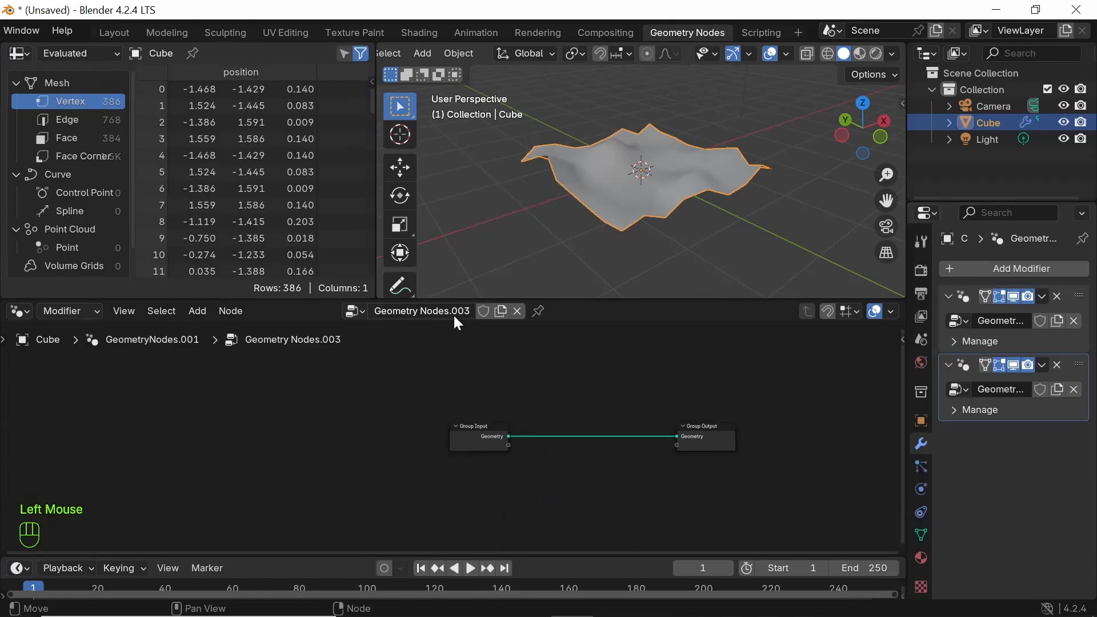
Spread the Group Input and Group Output nodes apart and compare the first modifier's node tree with the new one
{"action": "left_click_drag", "start_coordinate": [488, 429], "coordinate": [329, 412]}
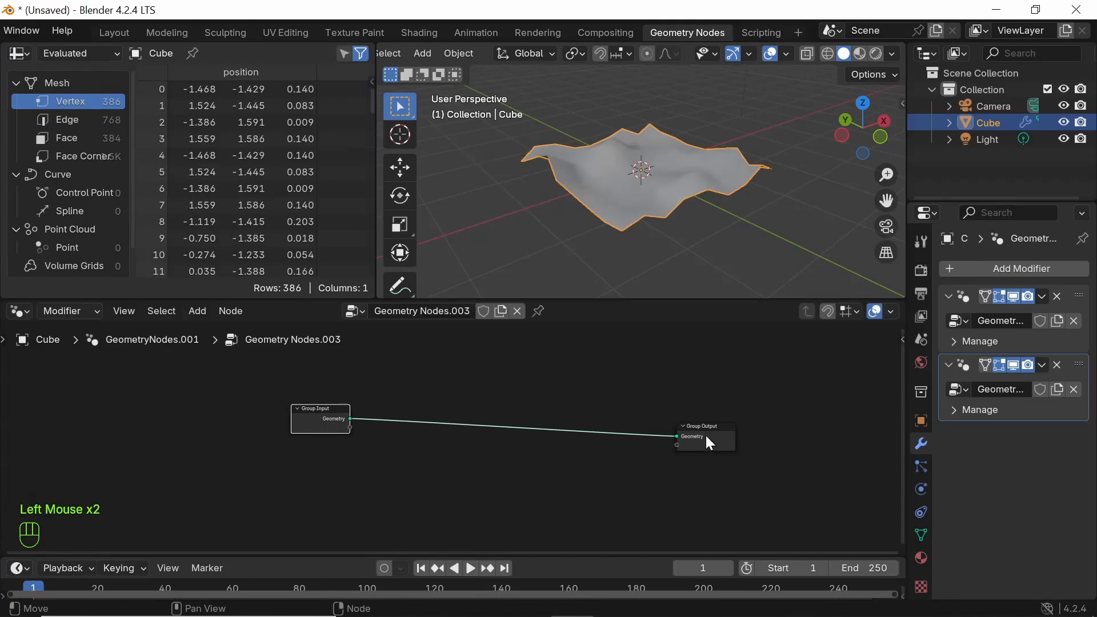
{"action": "left_click_drag", "start_coordinate": [706, 436], "coordinate": [735, 411]}
{"action": "left_click", "coordinate": [476, 491]}
{"action": "left_click", "coordinate": [815, 409]}
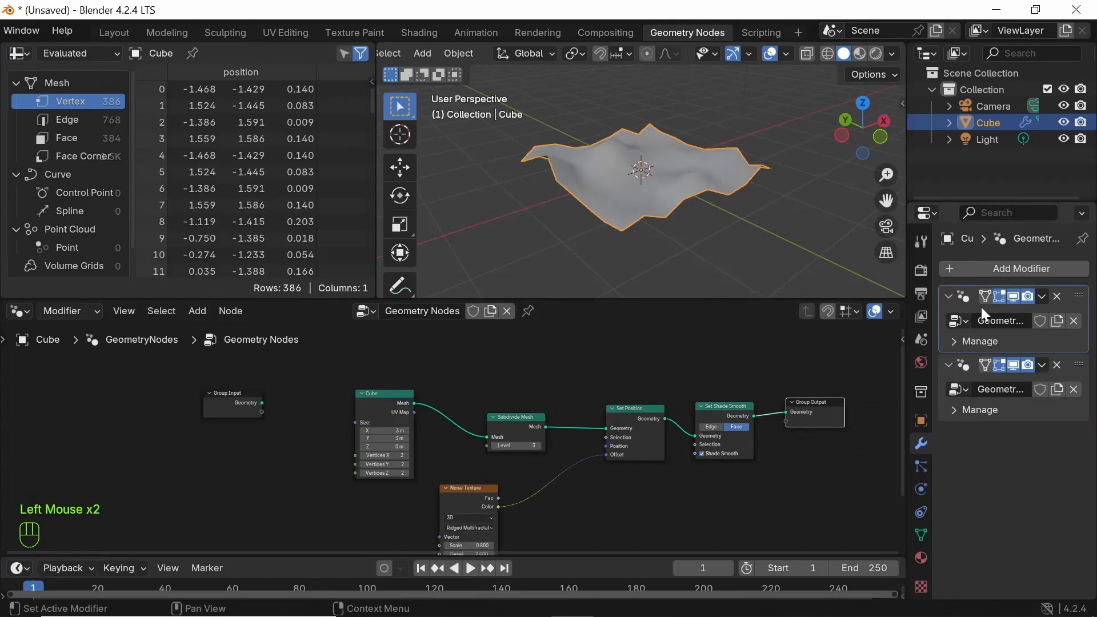
{"action": "left_click", "coordinate": [946, 393]}
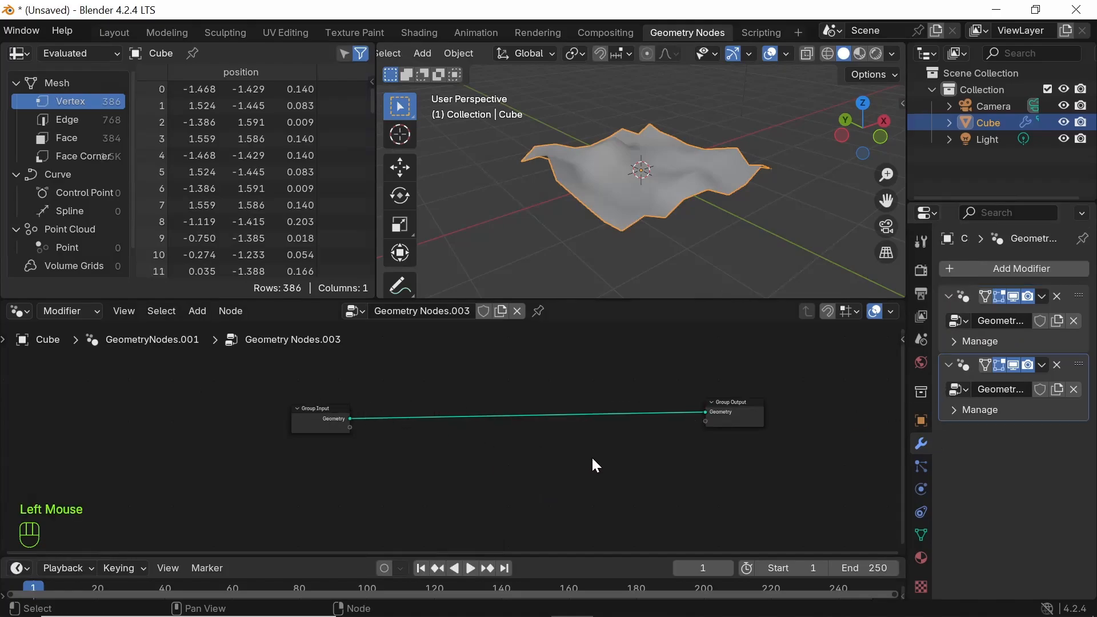
Cut the link between Group Input and Group Output, and move the Group Input node farther away
{"action": "mouse_move", "coordinate": [592, 434]}
{"action": "right_mouse_down", "text": "ctrl"}
{"action": "mouse_move", "coordinate": [536, 522]}
{"action": "mouse_move", "coordinate": [529, 517]}
{"action": "right_mouse_up", "text": "ctrl"}
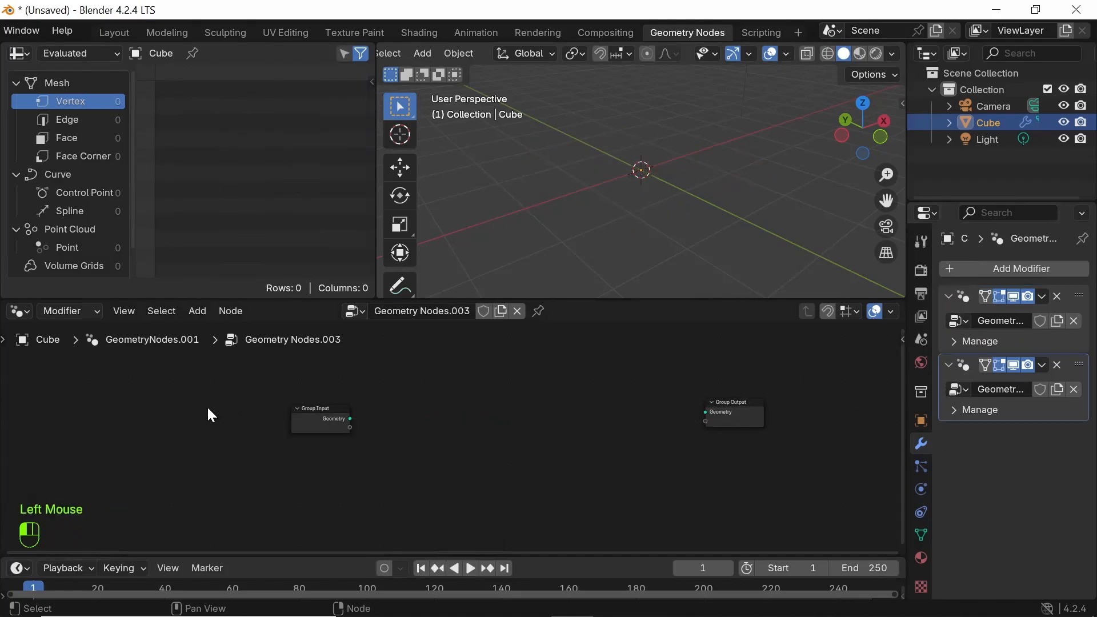
{"action": "left_click_drag", "start_coordinate": [313, 416], "coordinate": [218, 419]}
{"action": "left_click", "coordinate": [538, 482]}
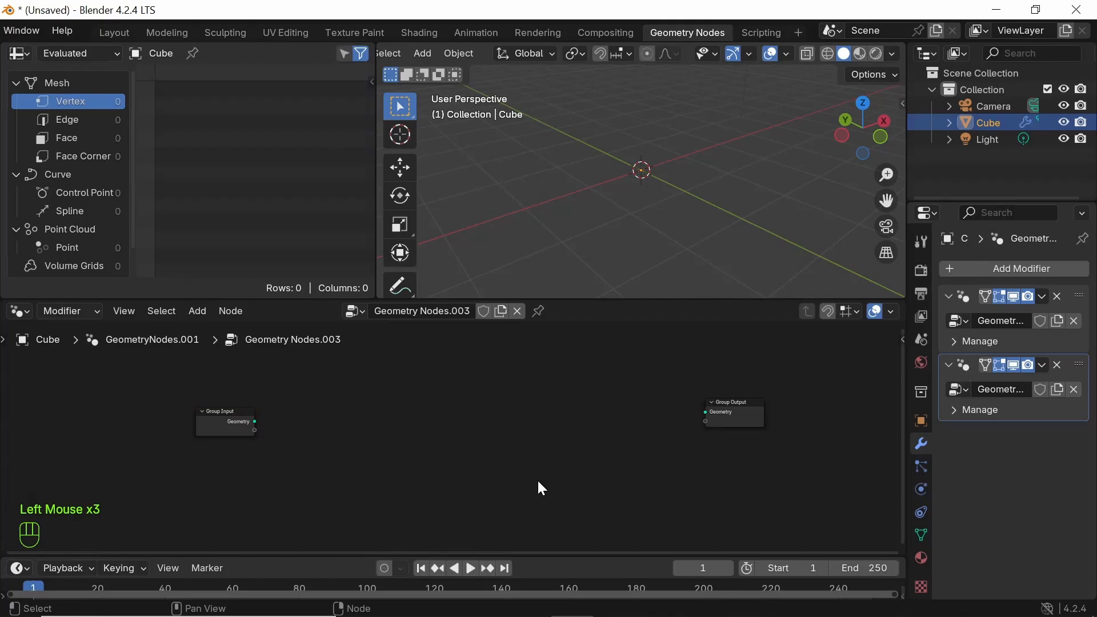
Add a Cube mesh primitive node between the Group Input and Group Output nodes
{"action": "key", "text": "shift+a"}
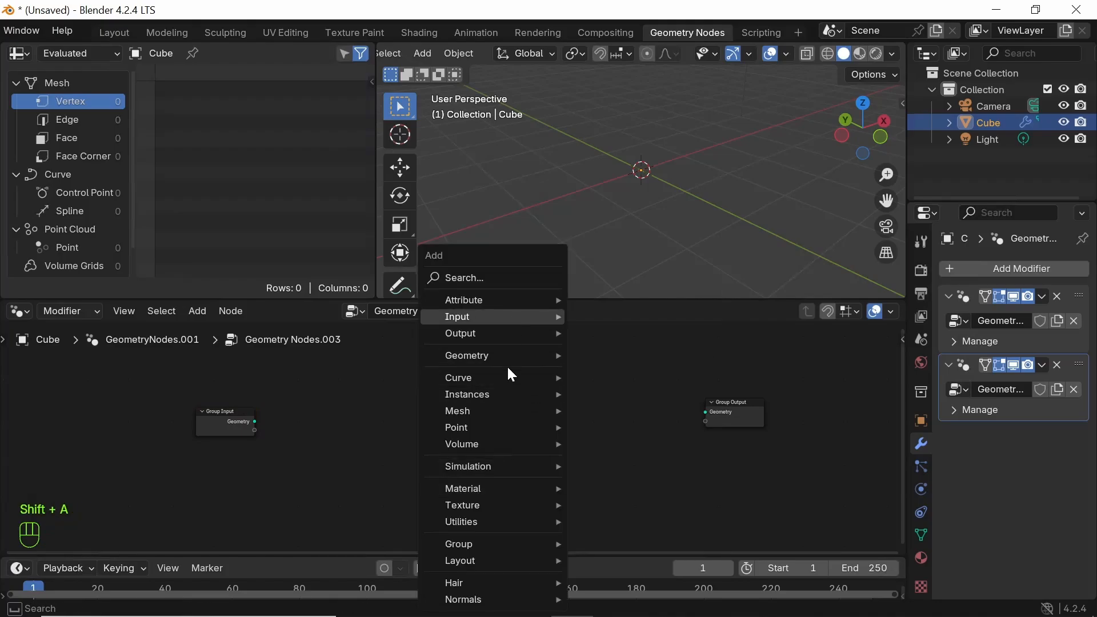
{"action": "mouse_move", "coordinate": [508, 410]}
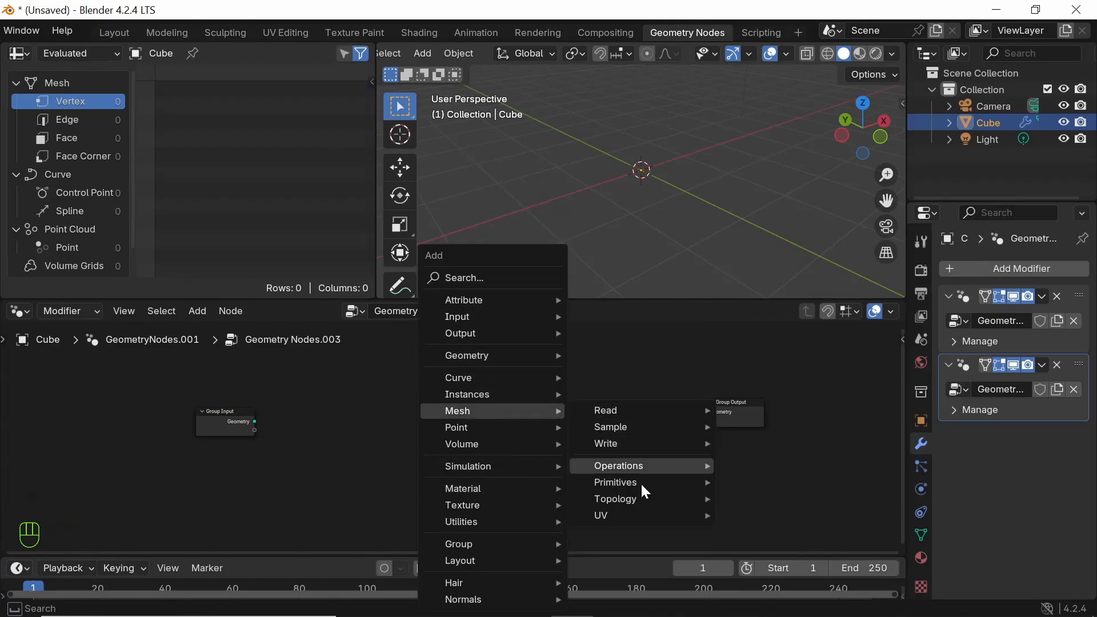
{"action": "mouse_move", "coordinate": [642, 484]}
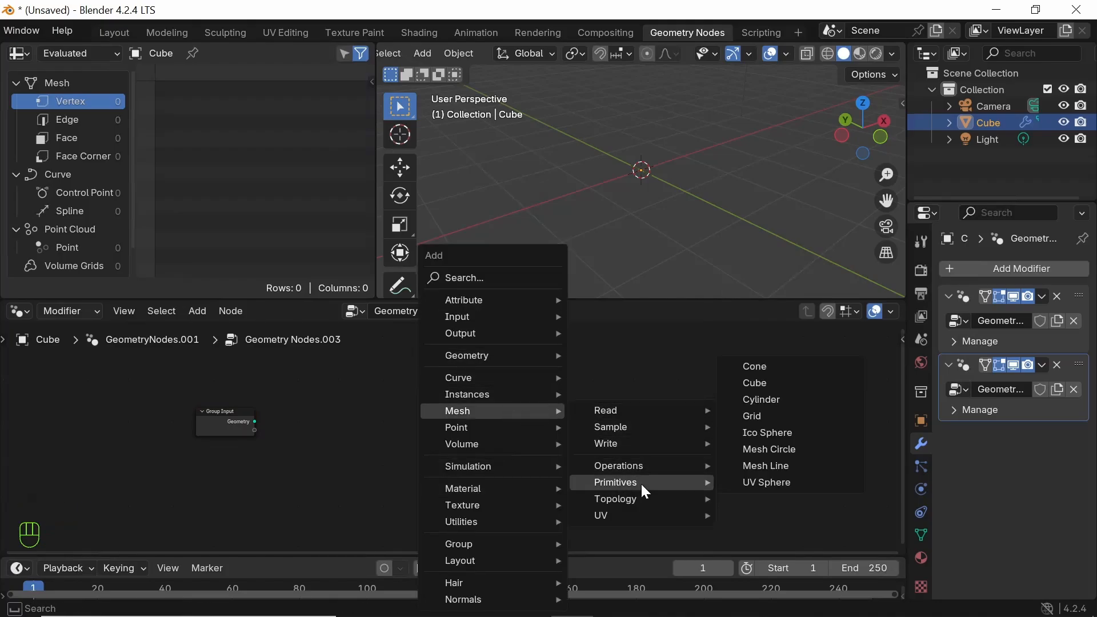
{"action": "left_click", "coordinate": [766, 383]}
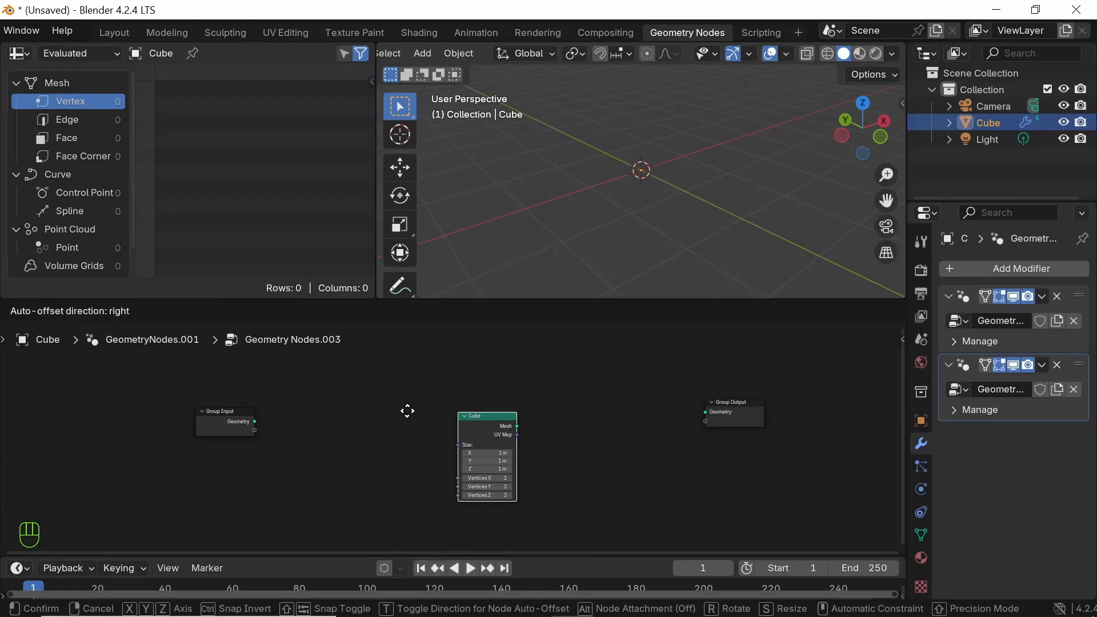
{"action": "left_click", "coordinate": [357, 410]}
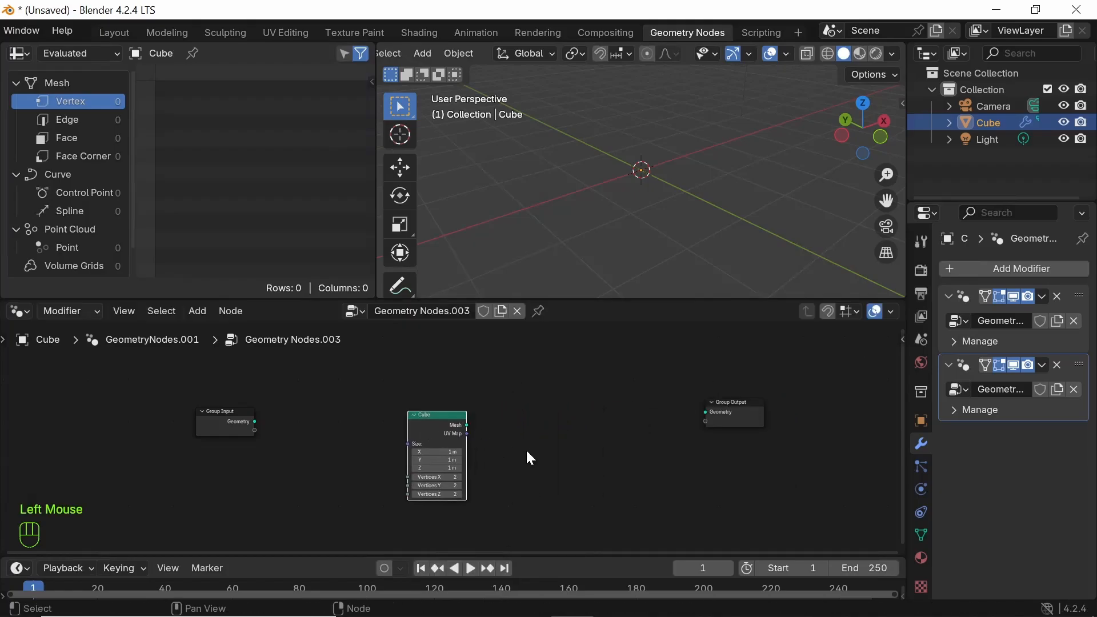
Expand the first modifier's Manage section and check the node trees of both modifiers
{"action": "left_click", "coordinate": [942, 339]}
{"action": "left_click", "coordinate": [959, 321]}
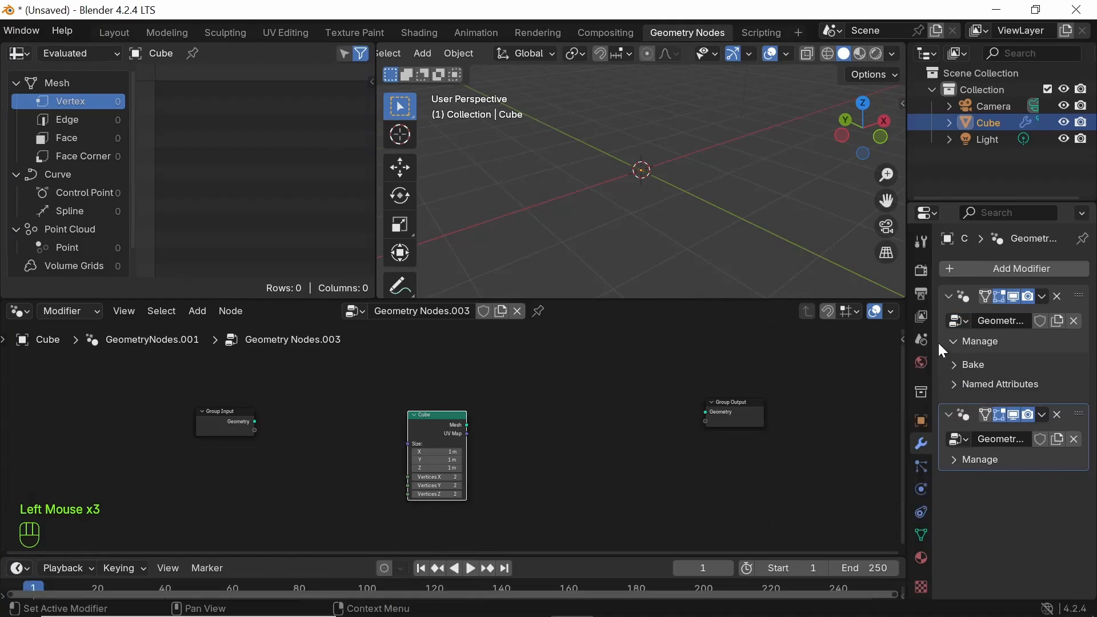
{"action": "left_click", "coordinate": [942, 311]}
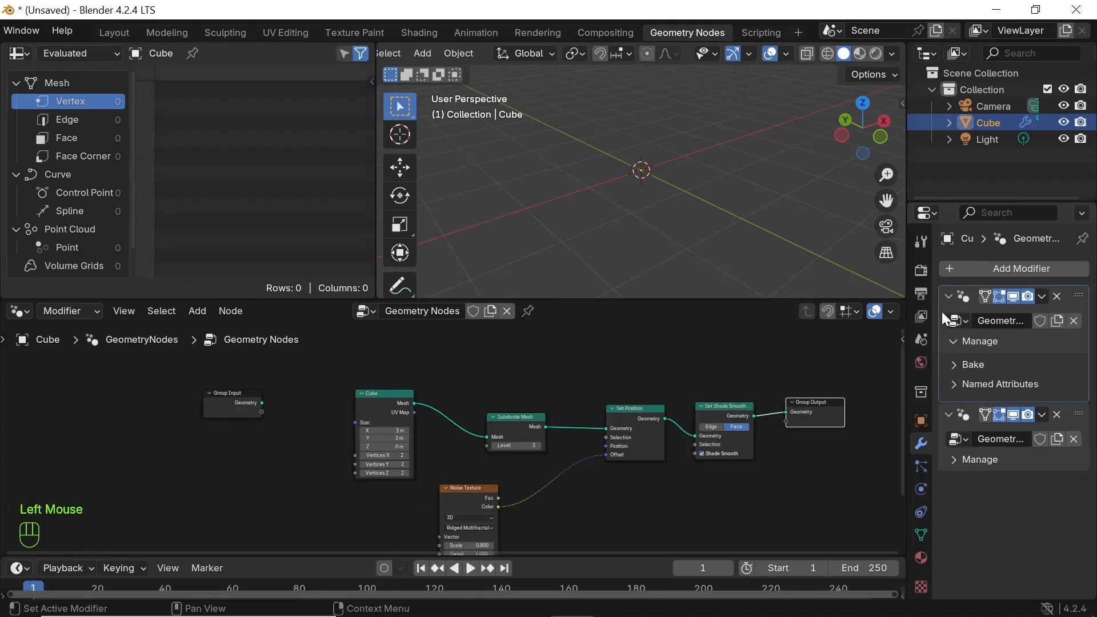
{"action": "left_click", "coordinate": [942, 447]}
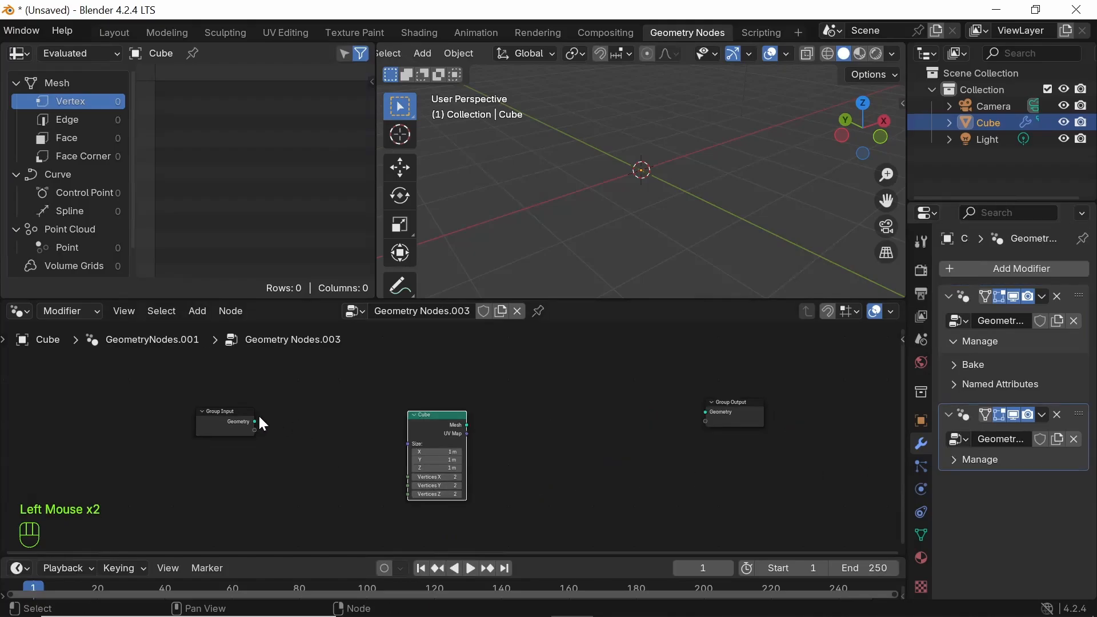
Link the Group Input's Geometry directly to the Group Output and delete the Cube node
{"action": "left_click_drag", "start_coordinate": [255, 422], "coordinate": [707, 412]}
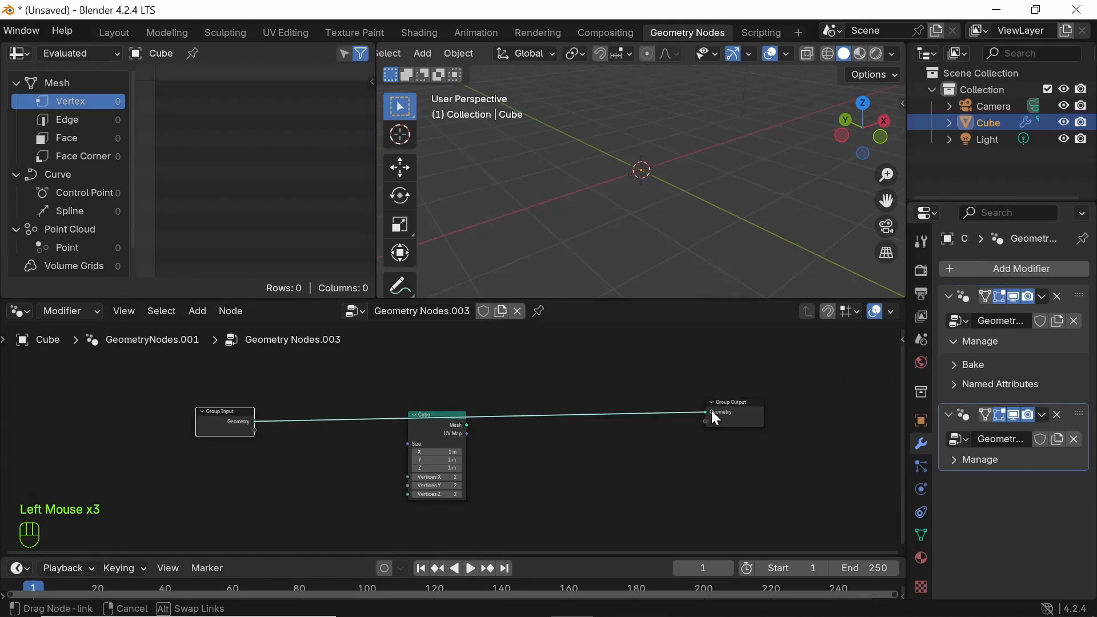
{"action": "left_click", "coordinate": [410, 445]}
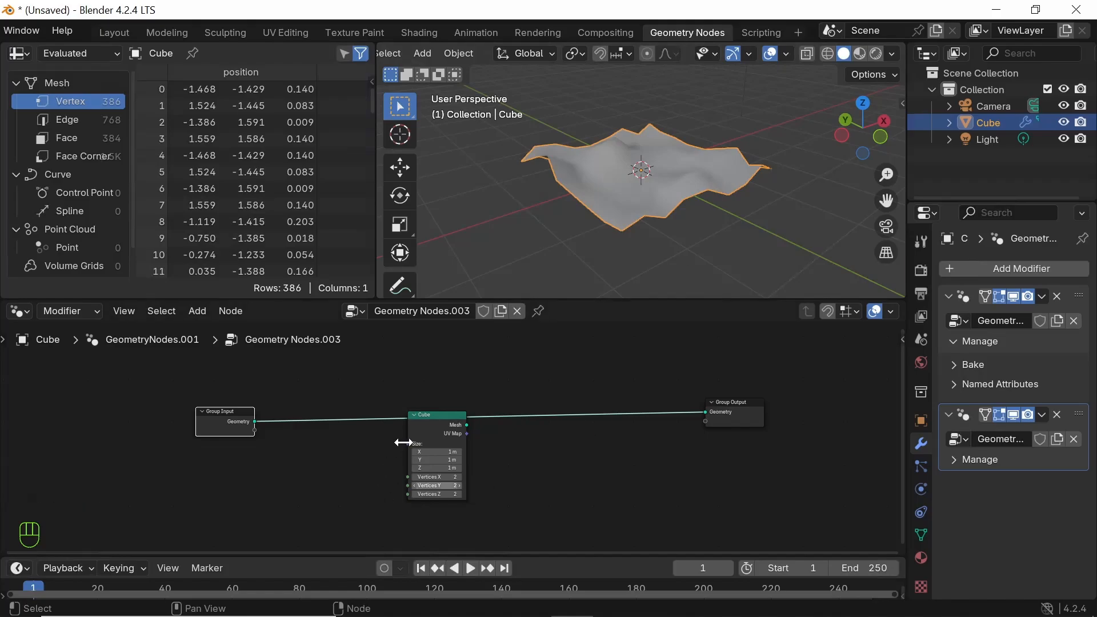
{"action": "key", "text": "x"}
Disconnect the Group Input's Geometry from the Group Output
{"action": "scroll", "coordinate": [510, 458], "scroll_direction": "down", "scroll_amount": 2}
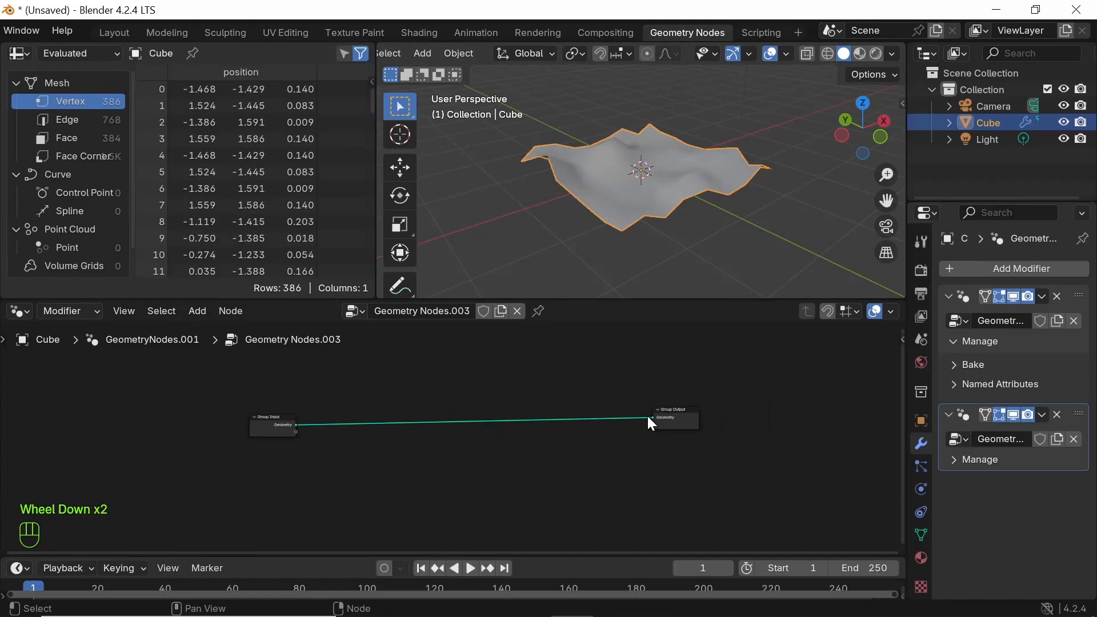
{"action": "left_click_drag", "start_coordinate": [652, 417], "coordinate": [458, 468]}
{"action": "scroll", "coordinate": [445, 484], "scroll_direction": "up", "scroll_amount": 2}
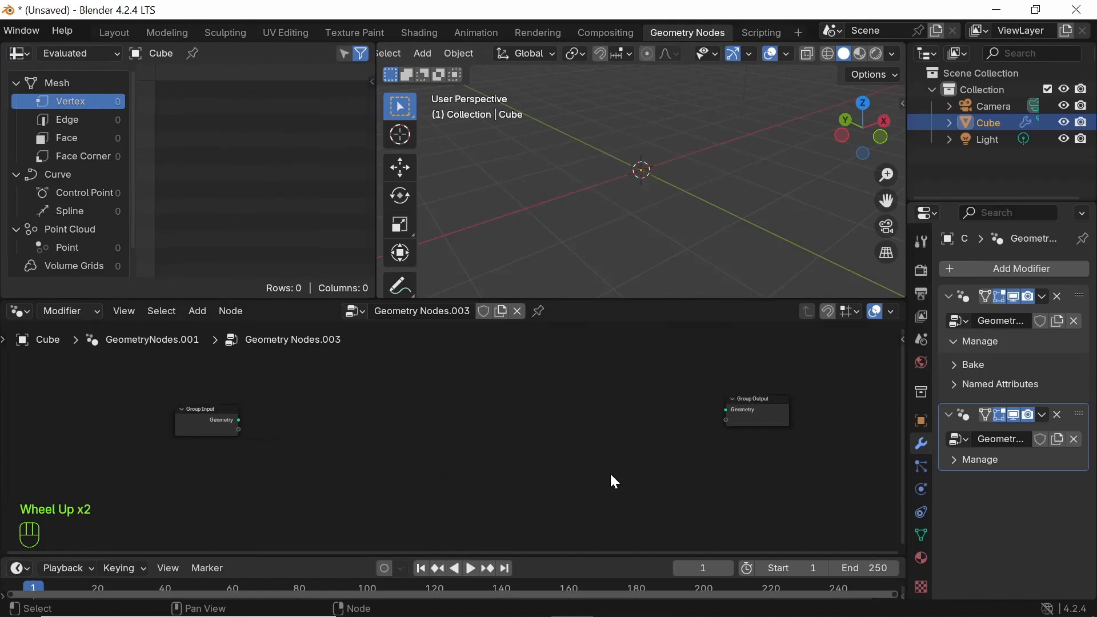
{"action": "middle_click_drag", "start_coordinate": [421, 468], "coordinate": [426, 477]}
Add a Cone mesh primitive node beside Group Input and link its Mesh output to the Group Output's Geometry
{"action": "key", "text": "shift+a"}
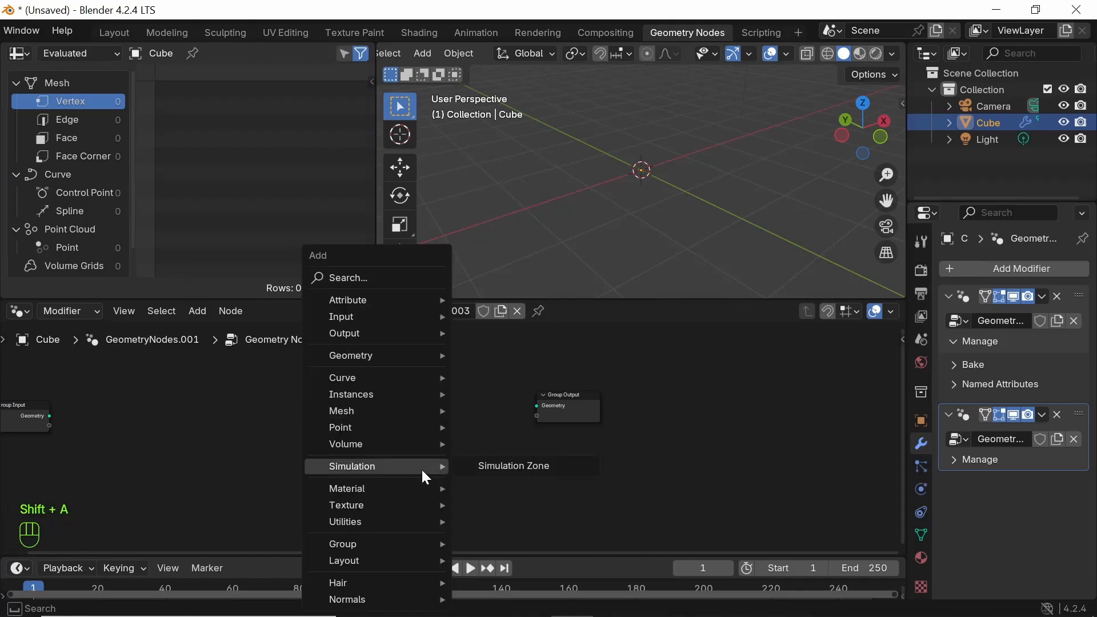
{"action": "type", "text": "cone"}
{"action": "key", "text": "Return"}
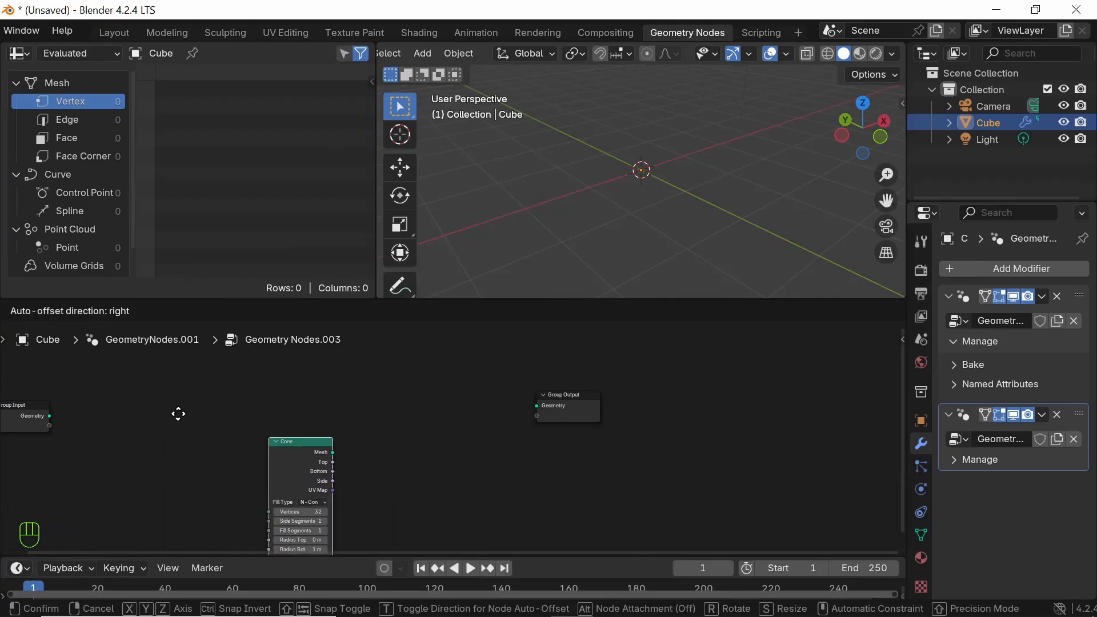
{"action": "left_click", "coordinate": [86, 415]}
{"action": "scroll", "coordinate": [242, 424], "scroll_direction": "up", "scroll_amount": 2}
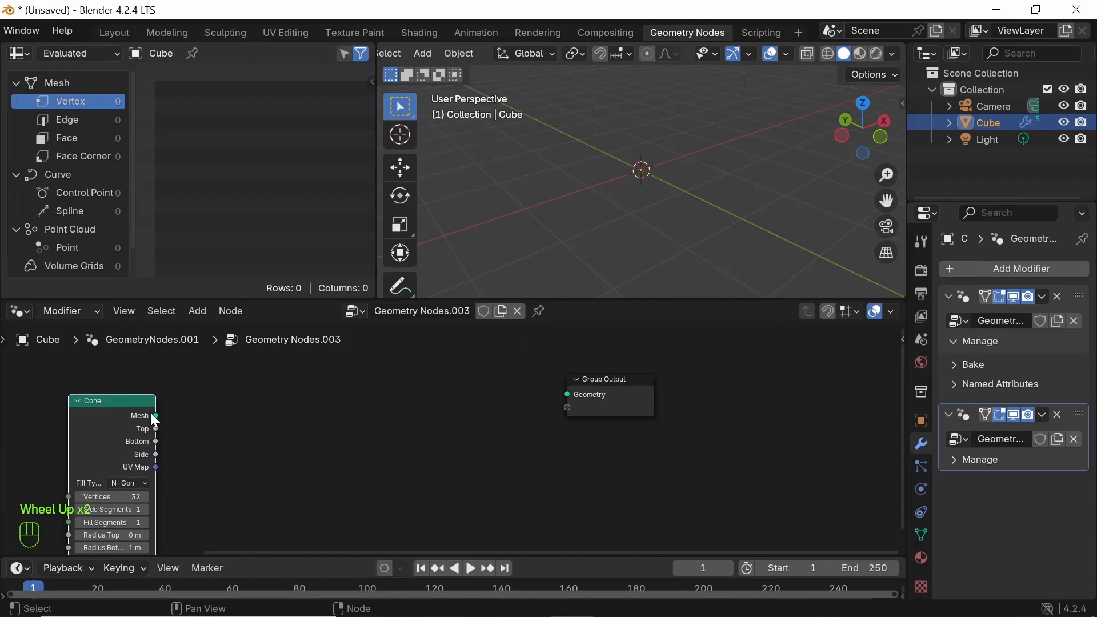
{"action": "left_click_drag", "start_coordinate": [156, 416], "coordinate": [559, 395]}
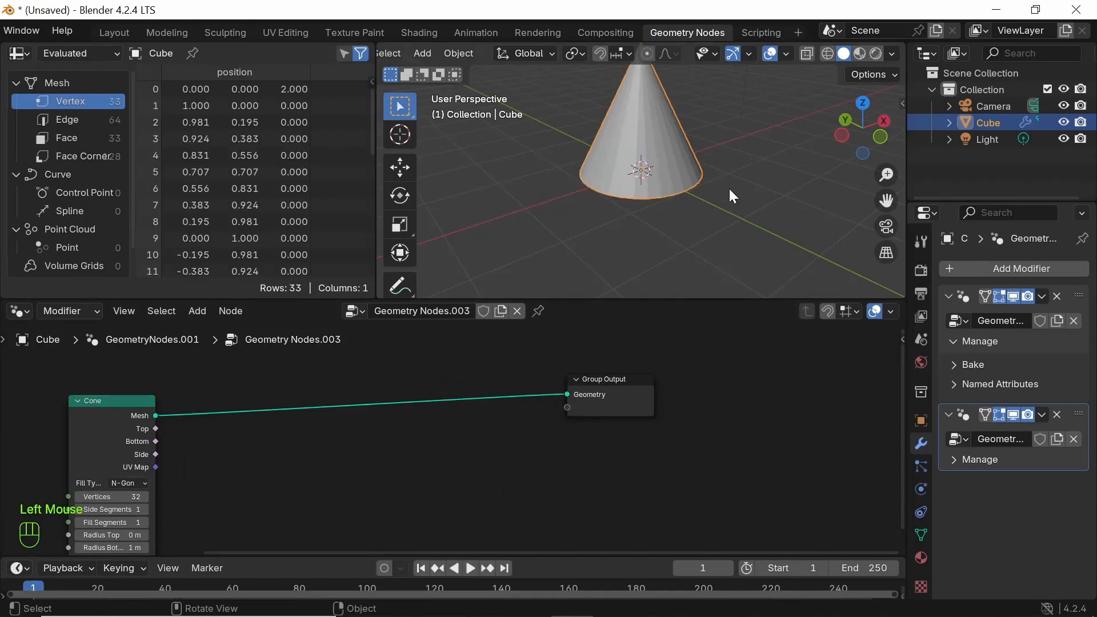
Insert a Set Position node between Cone and Group Output, and move the Cone node farther away from it
{"action": "scroll", "coordinate": [728, 187], "scroll_direction": "down", "scroll_amount": 2}
{"action": "key", "text": "shift+a"}
{"action": "type", "text": "s"}
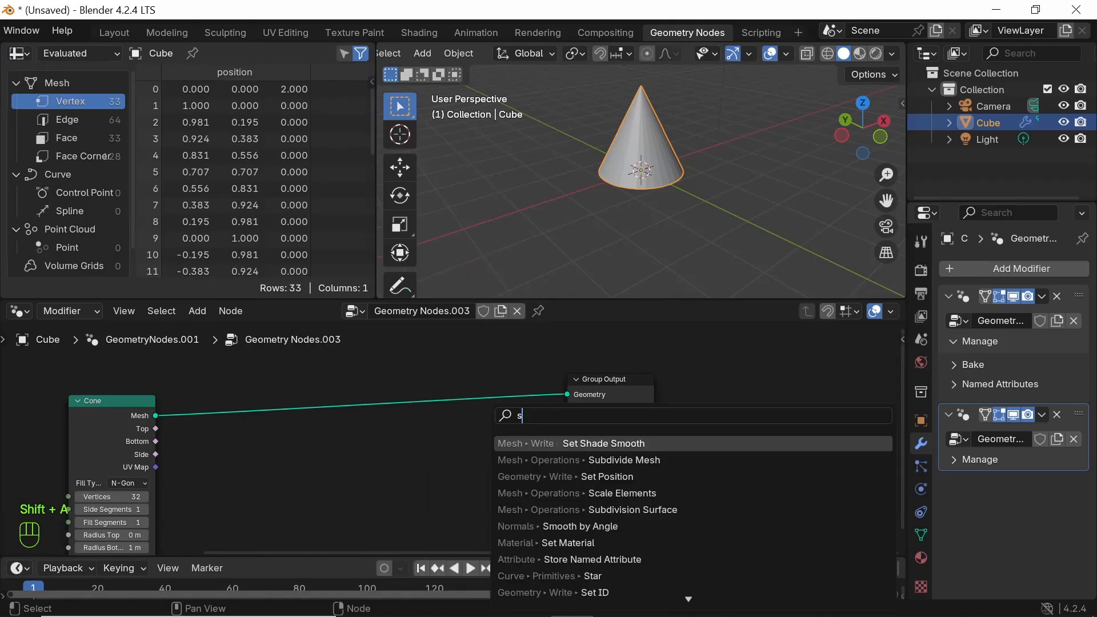
{"action": "type", "text": "et pos"}
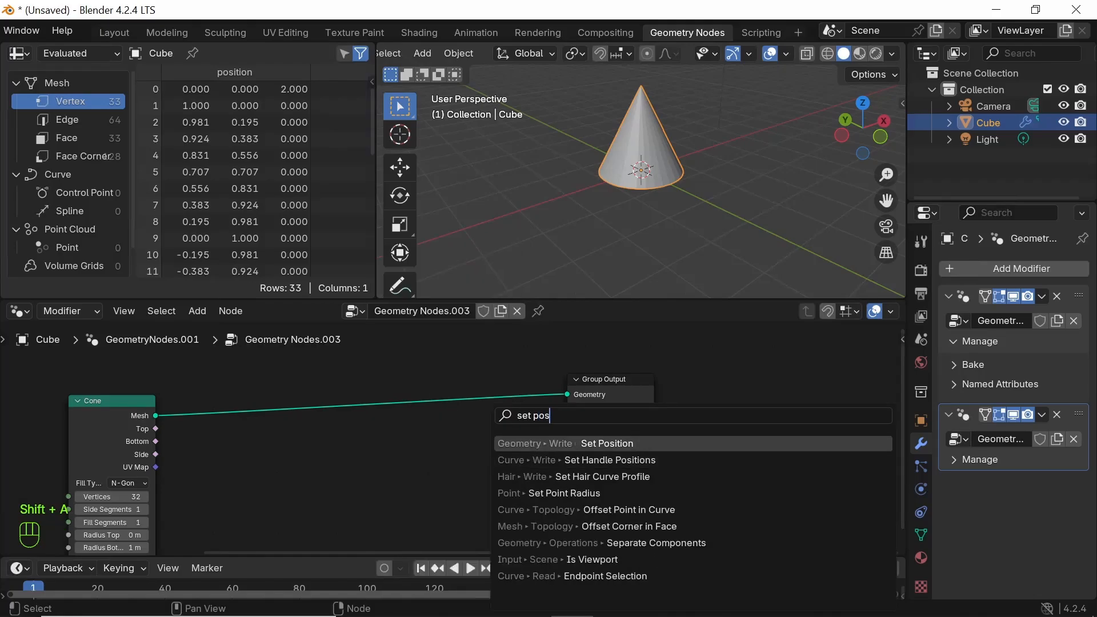
{"action": "key", "text": "Return"}
{"action": "left_click", "coordinate": [309, 354]}
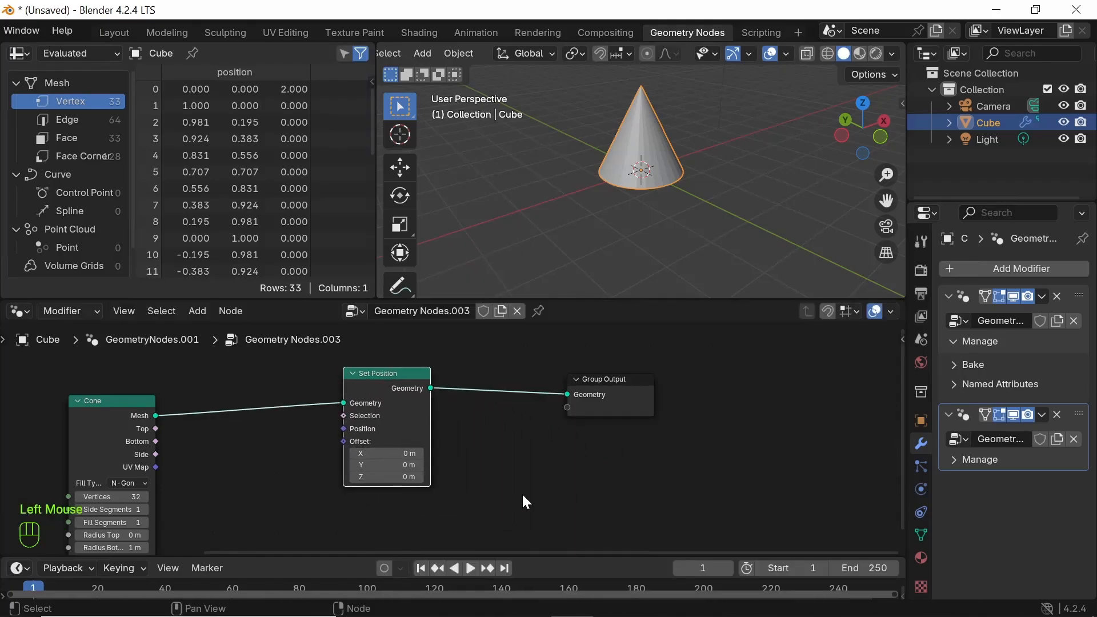
{"action": "middle_click_drag", "start_coordinate": [522, 499], "coordinate": [254, 375]}
{"action": "left_click_drag", "start_coordinate": [287, 370], "coordinate": [206, 362]}
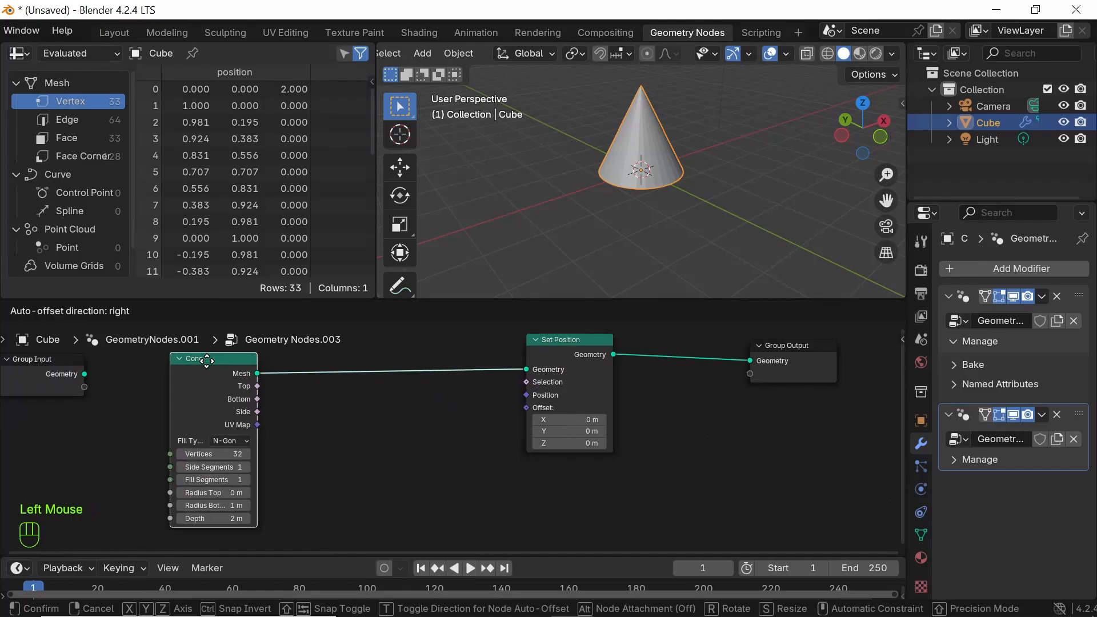
{"action": "left_click", "coordinate": [526, 383]}
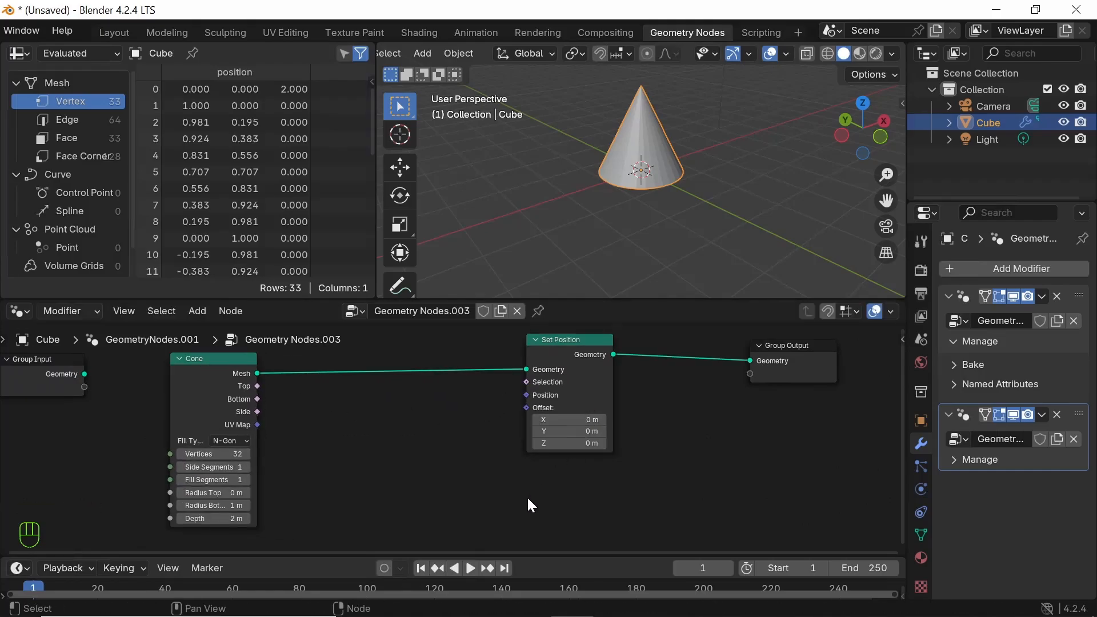
Add a Noise Texture node below the Cone's link and connect its Color output to the Set Position Offset
{"action": "left_click", "coordinate": [429, 467]}
{"action": "key", "text": "shift"}
{"action": "key", "text": "shift+a"}
{"action": "mouse_move", "coordinate": [374, 466]}
{"action": "type", "text": "noise"}
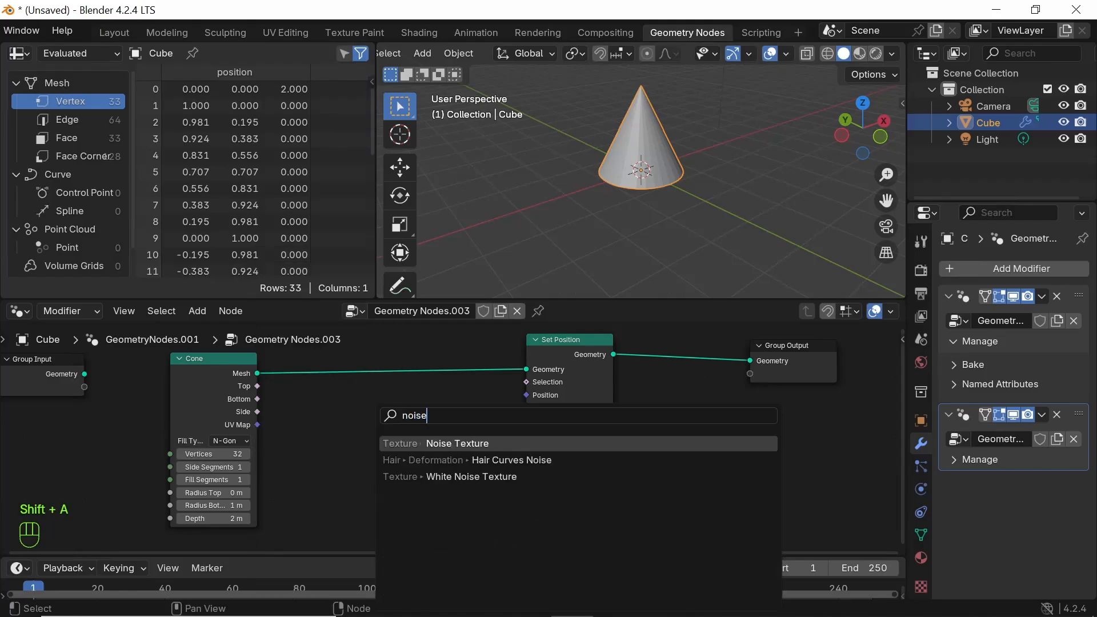
{"action": "key", "text": "Return"}
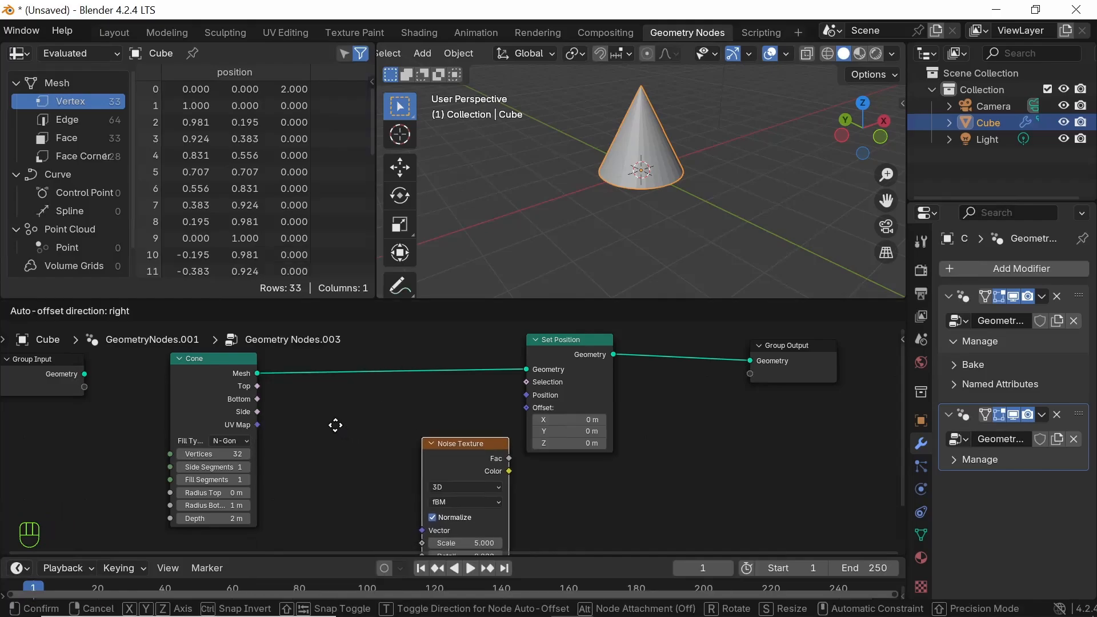
{"action": "left_click", "coordinate": [427, 448]}
{"action": "left_click_drag", "start_coordinate": [422, 458], "coordinate": [526, 408]}
Set the Noise Texture node's type to Ridged Multifractal
{"action": "middle_click_drag", "start_coordinate": [678, 151], "coordinate": [514, 206]}
{"action": "left_click", "coordinate": [378, 489]}
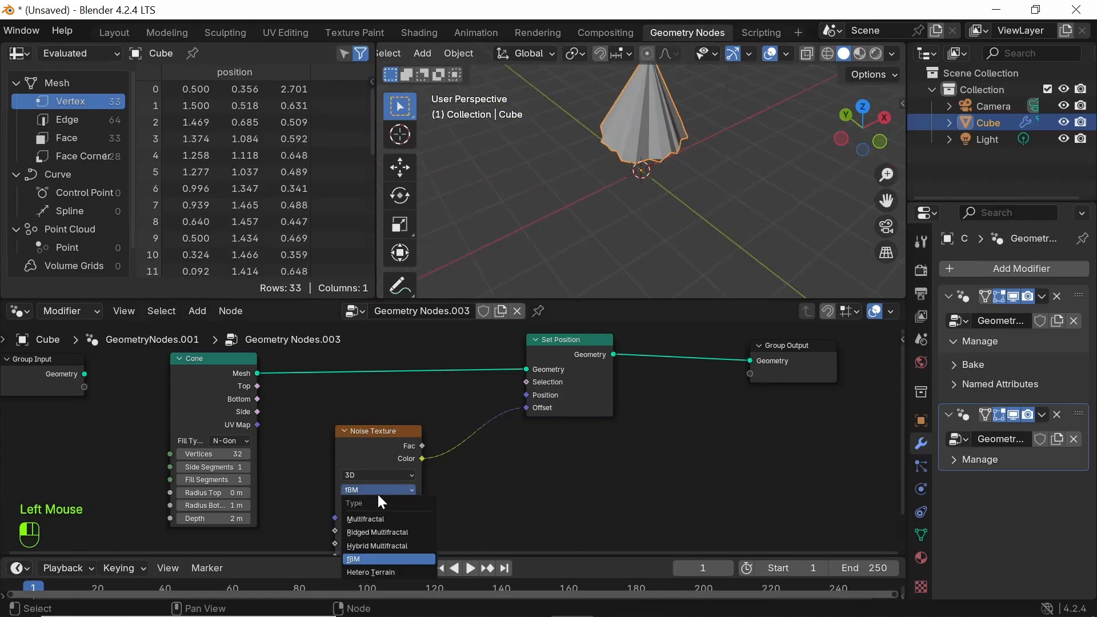
{"action": "left_click", "coordinate": [381, 531]}
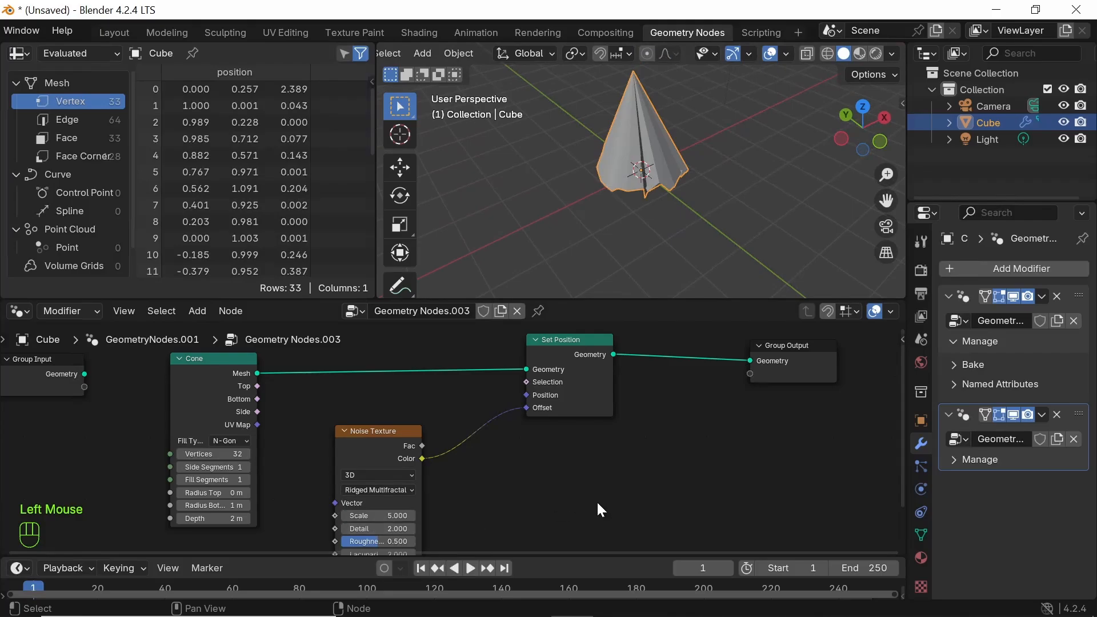
Set the Cone's Side Segments to 32 while viewing the mesh in wireframe, and return the viewport to solid shading
{"action": "middle_click_drag", "start_coordinate": [598, 506], "coordinate": [423, 533]}
{"action": "scroll", "coordinate": [422, 533], "scroll_direction": "up", "scroll_amount": 2}
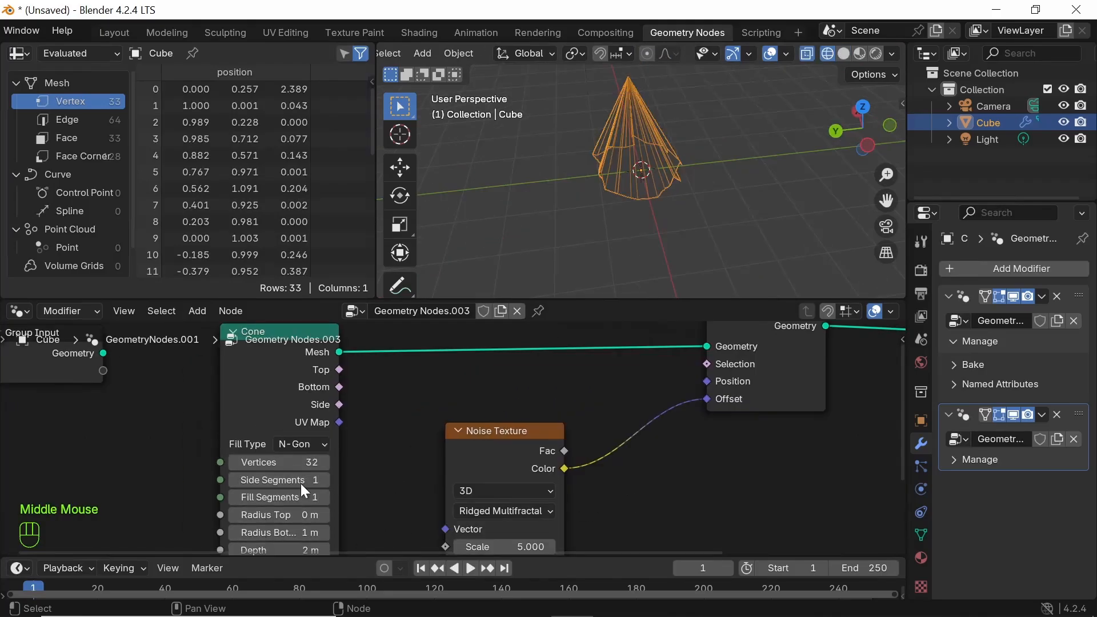
{"action": "left_click", "coordinate": [300, 482]}
{"action": "type", "text": "32"}
{"action": "key", "text": "Return"}
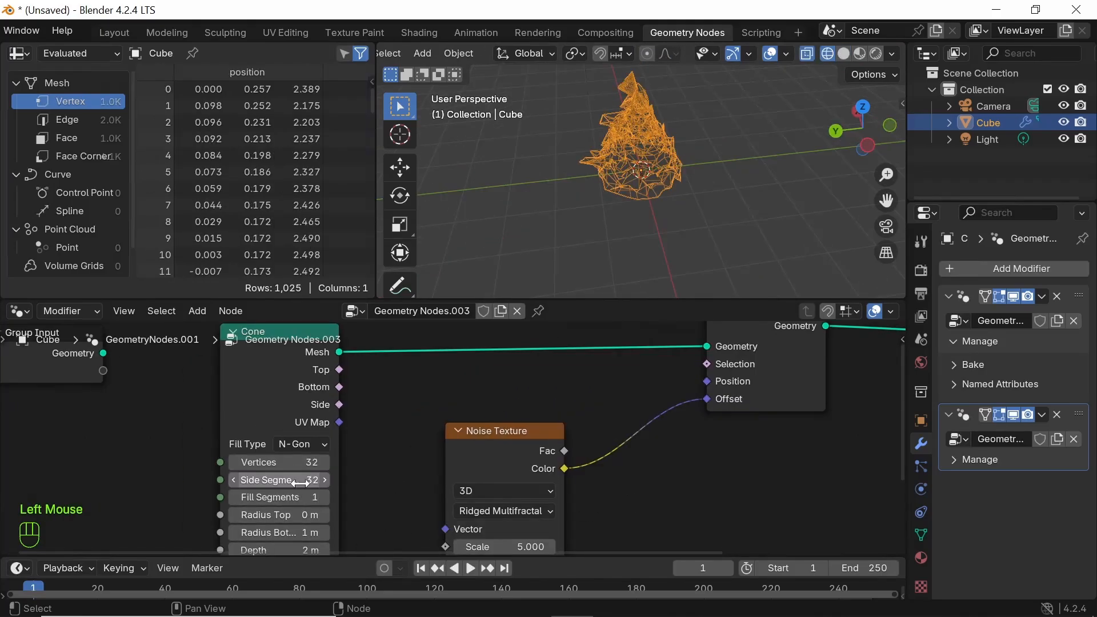
{"action": "left_click", "coordinate": [844, 54]}
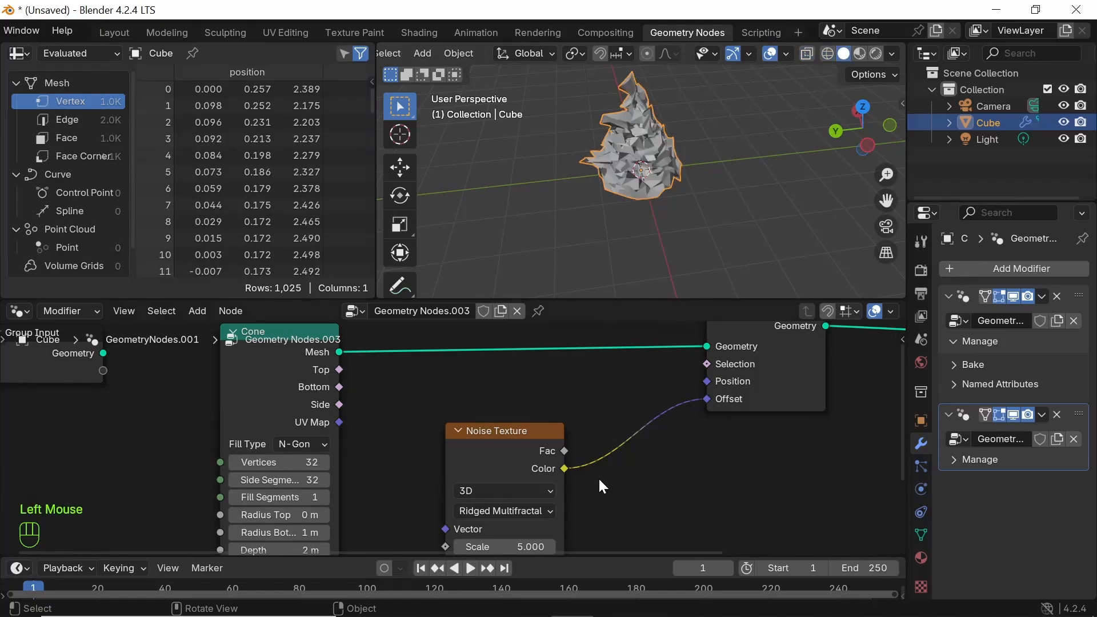
Lower the Noise Texture's Scale to 0.7 and check the cone's softened shape up close
{"action": "middle_click_drag", "start_coordinate": [674, 503], "coordinate": [693, 427]}
{"action": "left_click_drag", "start_coordinate": [533, 469], "coordinate": [476, 470]}
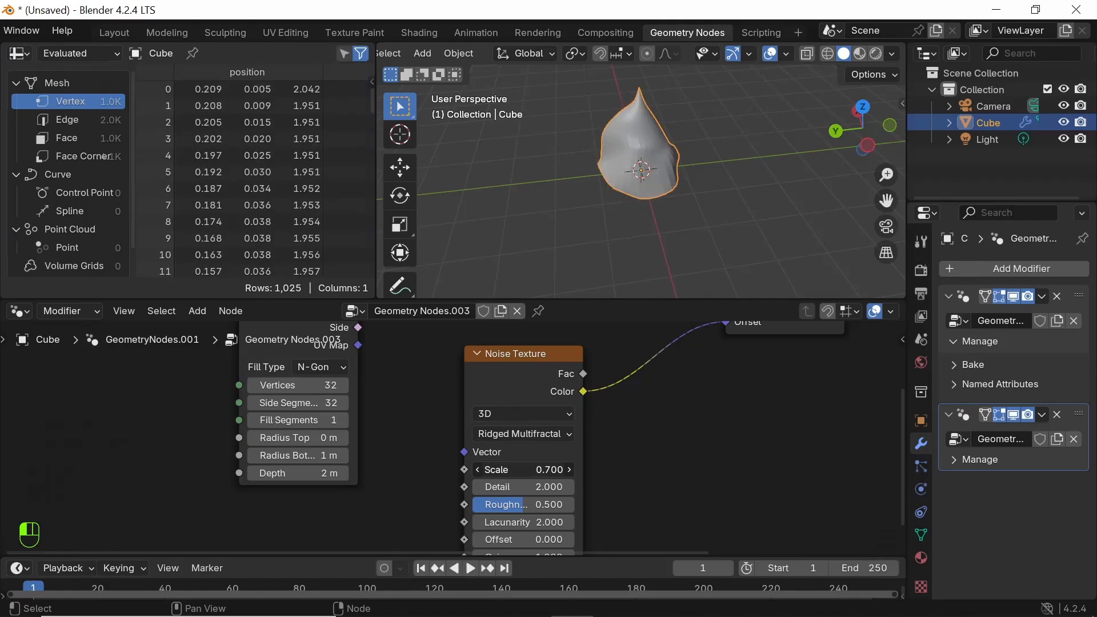
{"action": "middle_click_drag", "start_coordinate": [591, 140], "coordinate": [625, 119]}
{"action": "scroll", "coordinate": [625, 119], "scroll_direction": "up", "scroll_amount": 3}
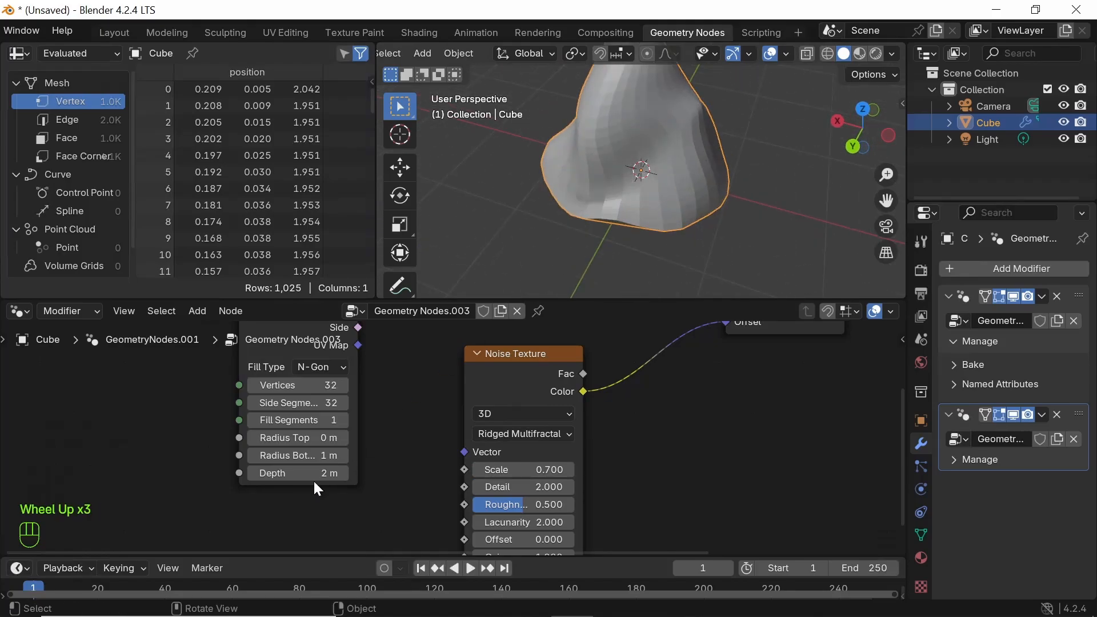
Set the Cone node's Radius Top to 0.2 m
{"action": "left_click", "coordinate": [303, 438]}
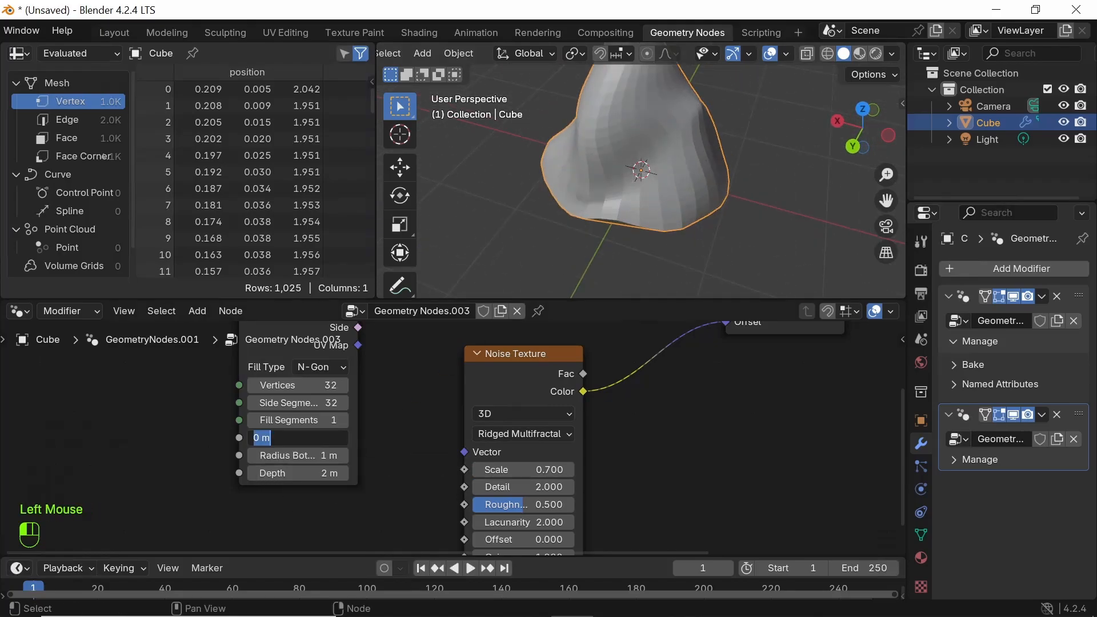
{"action": "type", "text": "0.2"}
{"action": "key", "text": "Return"}
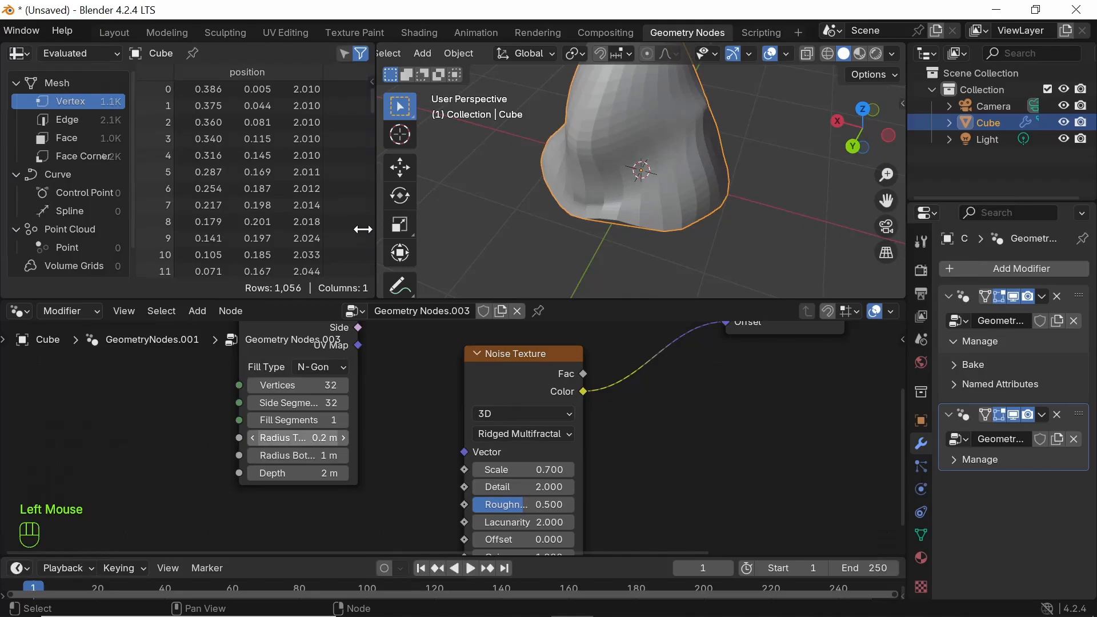
Set the Cone node's Fill Segments to 8
{"action": "scroll", "coordinate": [695, 213], "scroll_direction": "down", "scroll_amount": 4}
{"action": "middle_click_drag", "start_coordinate": [668, 192], "coordinate": [753, 129]}
{"action": "scroll", "coordinate": [459, 435], "scroll_direction": "up", "scroll_amount": 1}
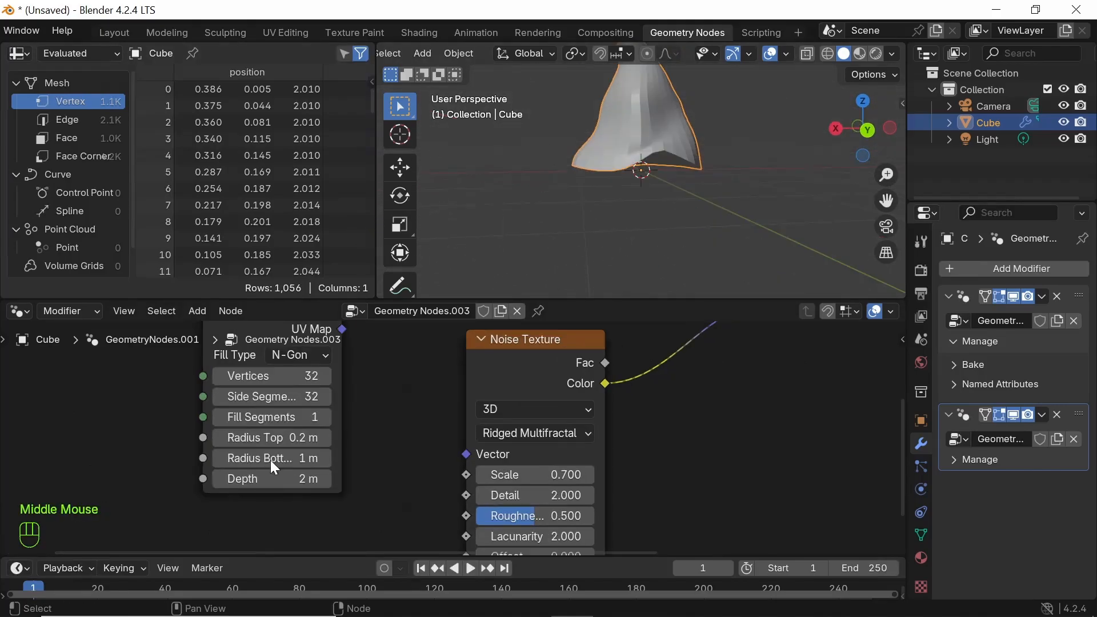
{"action": "left_click", "coordinate": [276, 419]}
{"action": "type", "text": "8"}
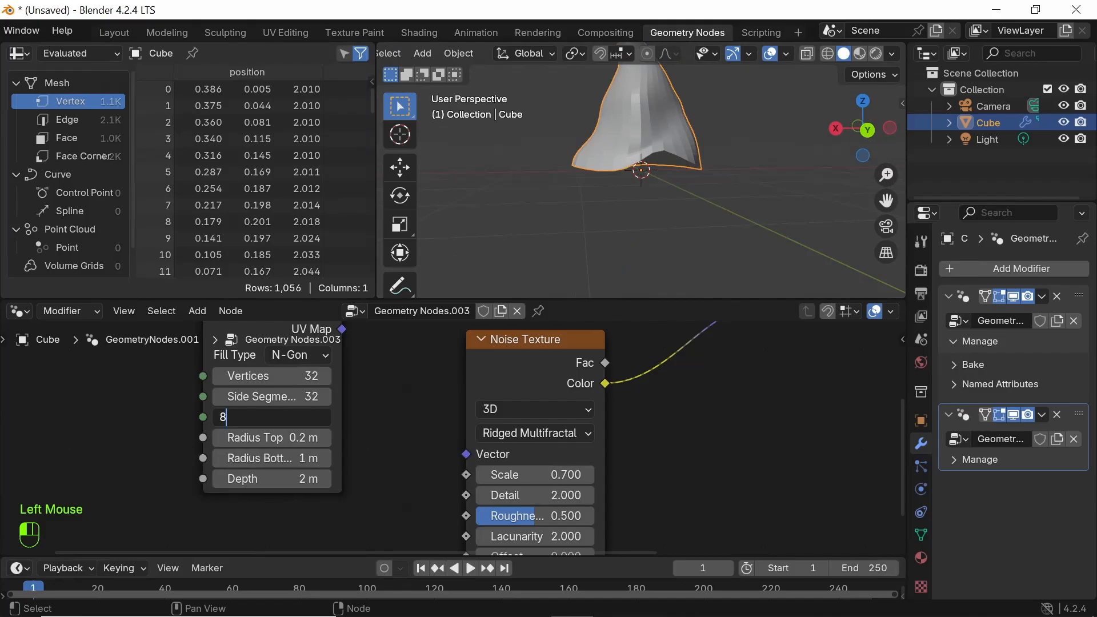
{"action": "key", "text": "Return"}
Set both the Vertices and the Side Segments of the Cone node to 64
{"action": "middle_click_drag", "start_coordinate": [303, 396], "coordinate": [296, 463]}
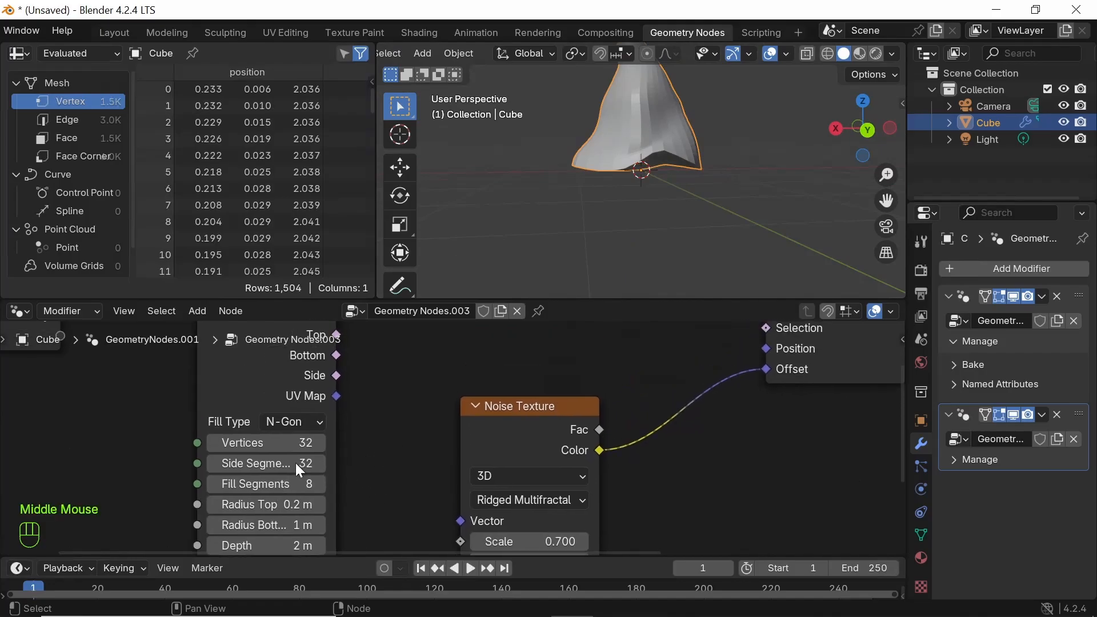
{"action": "left_click", "coordinate": [264, 443]}
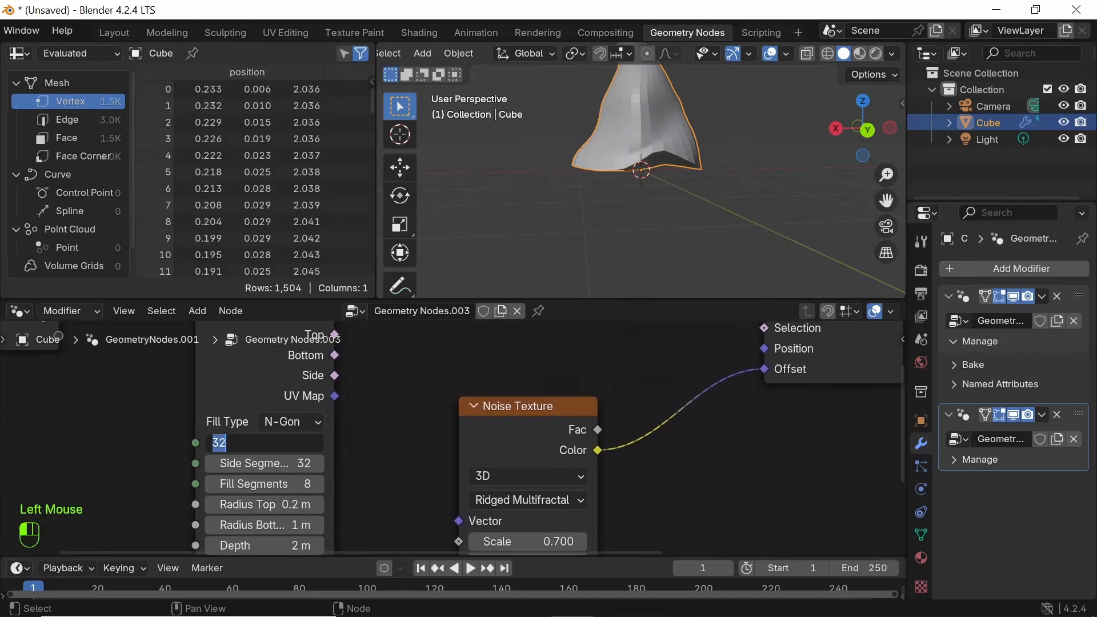
{"action": "type", "text": "64"}
{"action": "key", "text": "Return"}
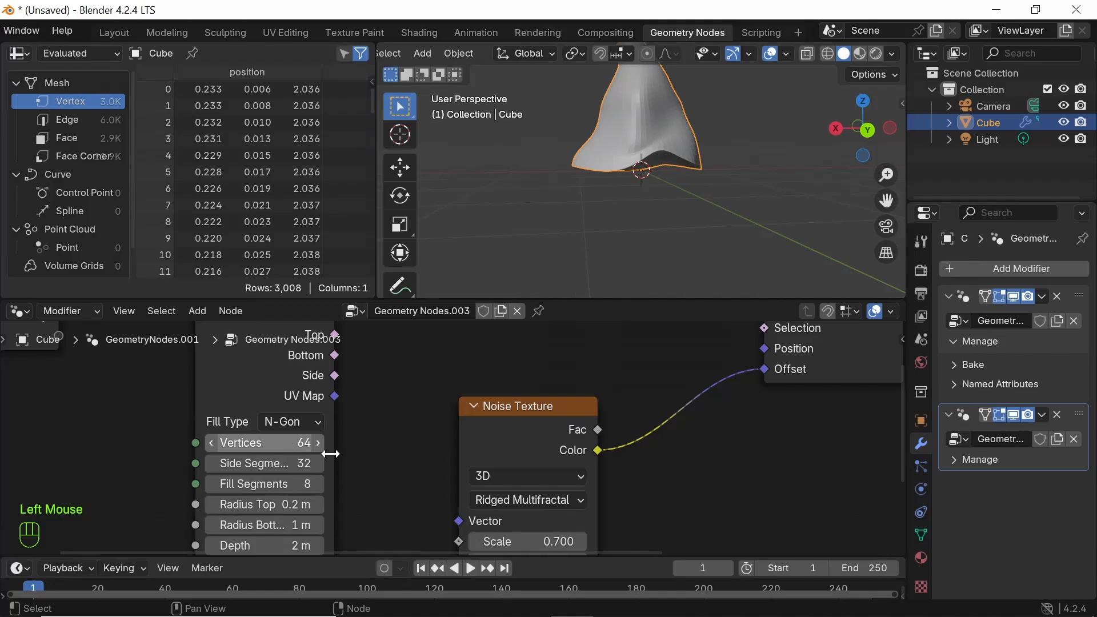
{"action": "left_click", "coordinate": [276, 464]}
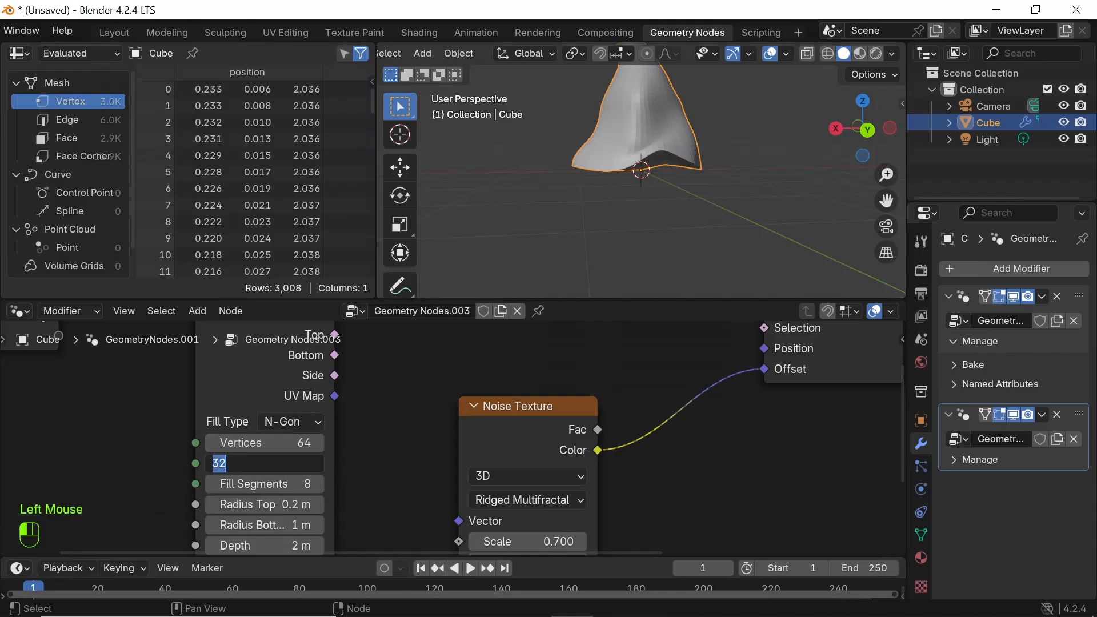
{"action": "type", "text": "64"}
{"action": "key", "text": "Return"}
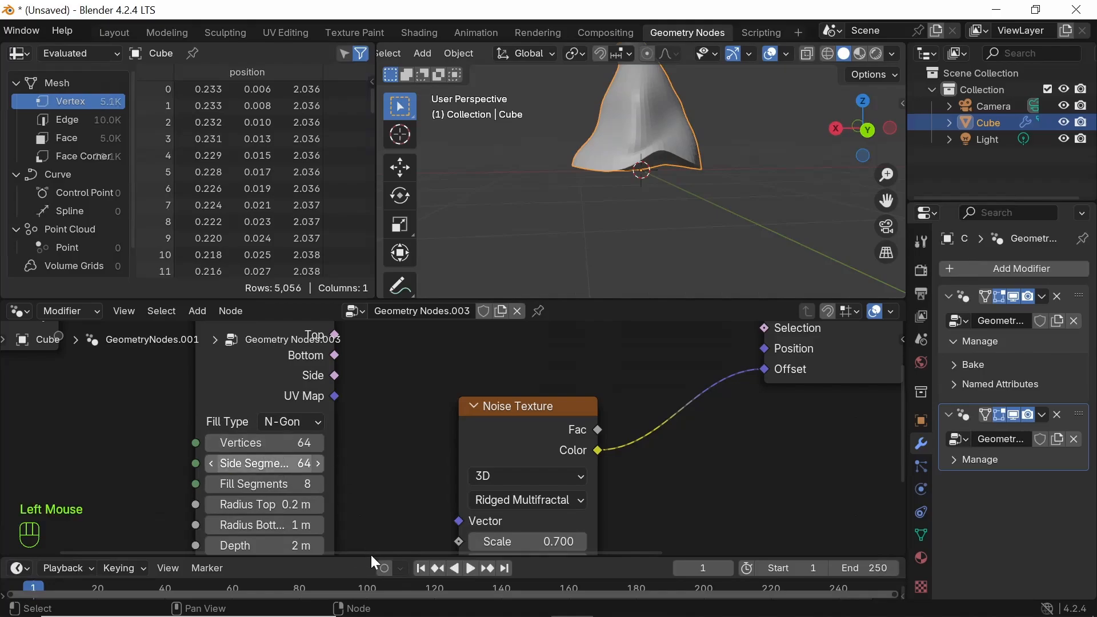
Widen the cone's base by setting the Cone node's Radius Bottom to 2 m
{"action": "scroll", "coordinate": [733, 354], "scroll_direction": "down", "scroll_amount": 2}
{"action": "middle_click_drag", "start_coordinate": [726, 350], "coordinate": [612, 496]}
{"action": "scroll", "coordinate": [512, 481], "scroll_direction": "down", "scroll_amount": 2}
{"action": "scroll", "coordinate": [640, 188], "scroll_direction": "down", "scroll_amount": 3}
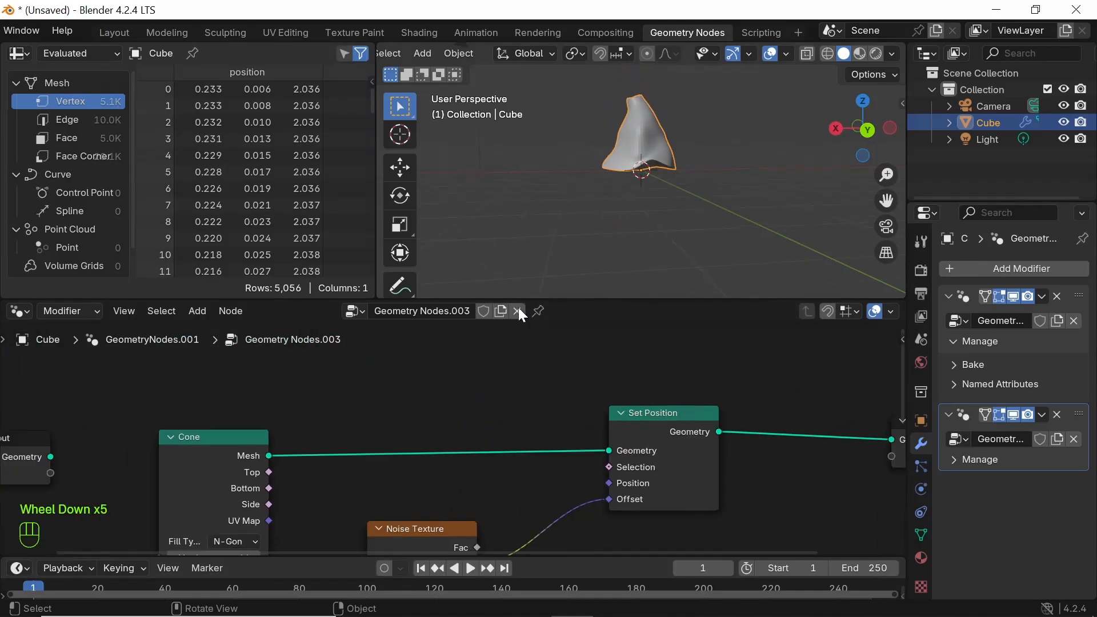
{"action": "middle_click_drag", "start_coordinate": [416, 440], "coordinate": [662, 341]}
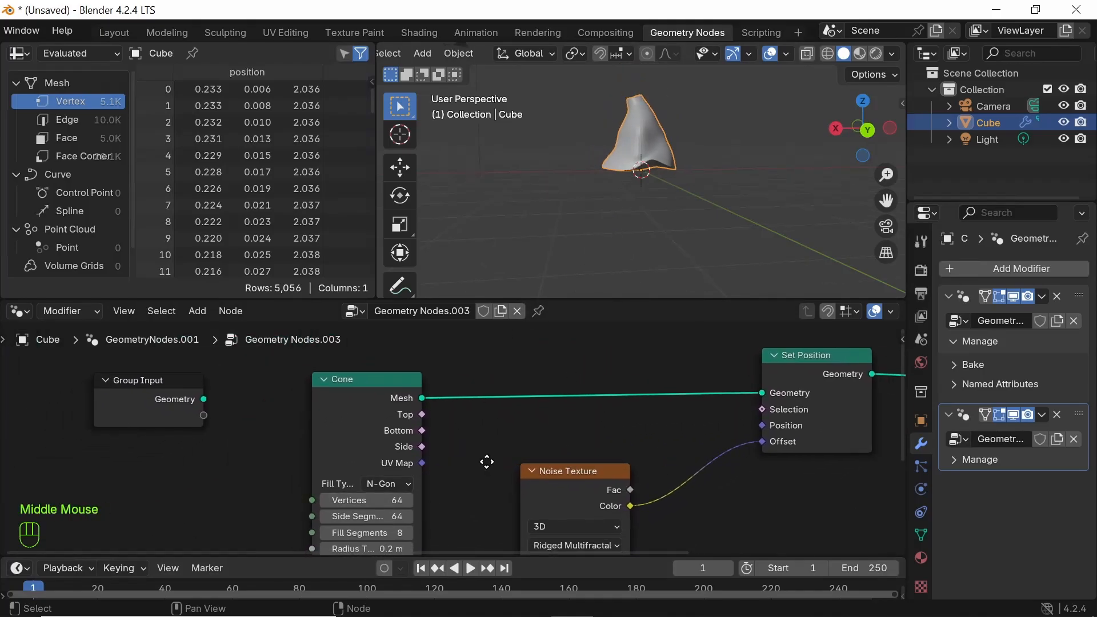
{"action": "middle_click_drag", "start_coordinate": [487, 461], "coordinate": [581, 375]}
{"action": "scroll", "coordinate": [511, 529], "scroll_direction": "up", "scroll_amount": 2}
{"action": "middle_click_drag", "start_coordinate": [493, 512], "coordinate": [458, 454]}
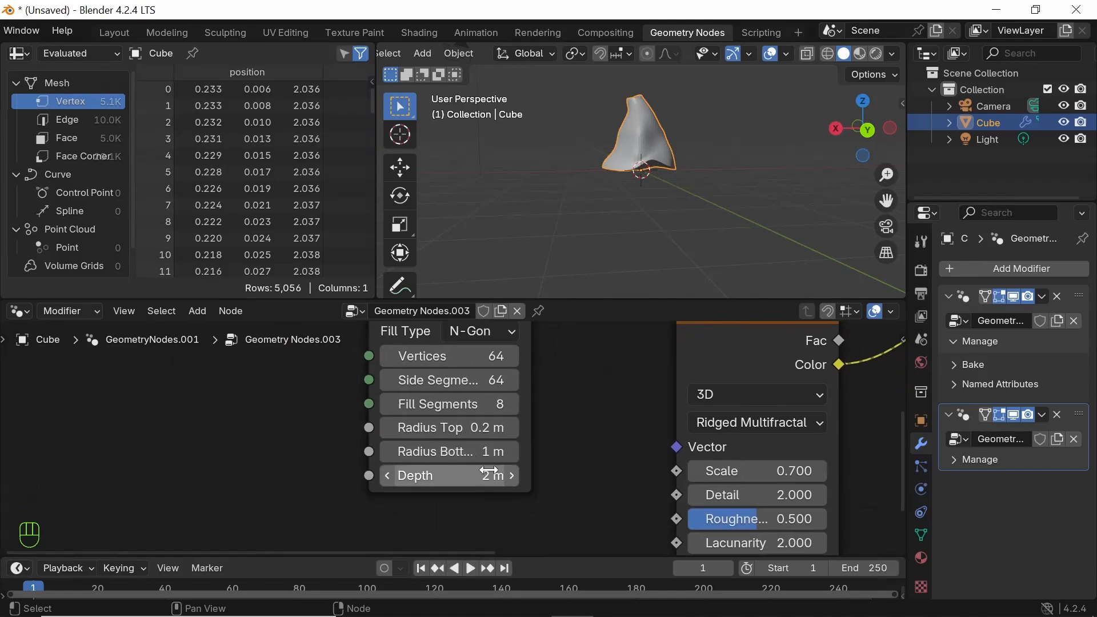
{"action": "left_click", "coordinate": [449, 452]}
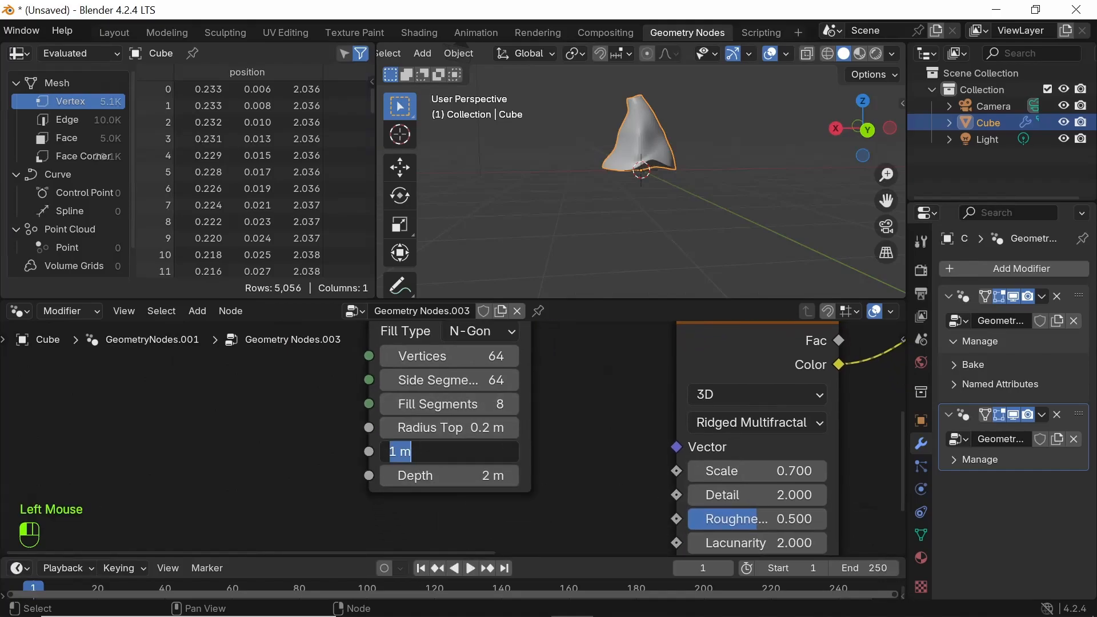
{"action": "type", "text": "2"}
{"action": "key", "text": "Return"}
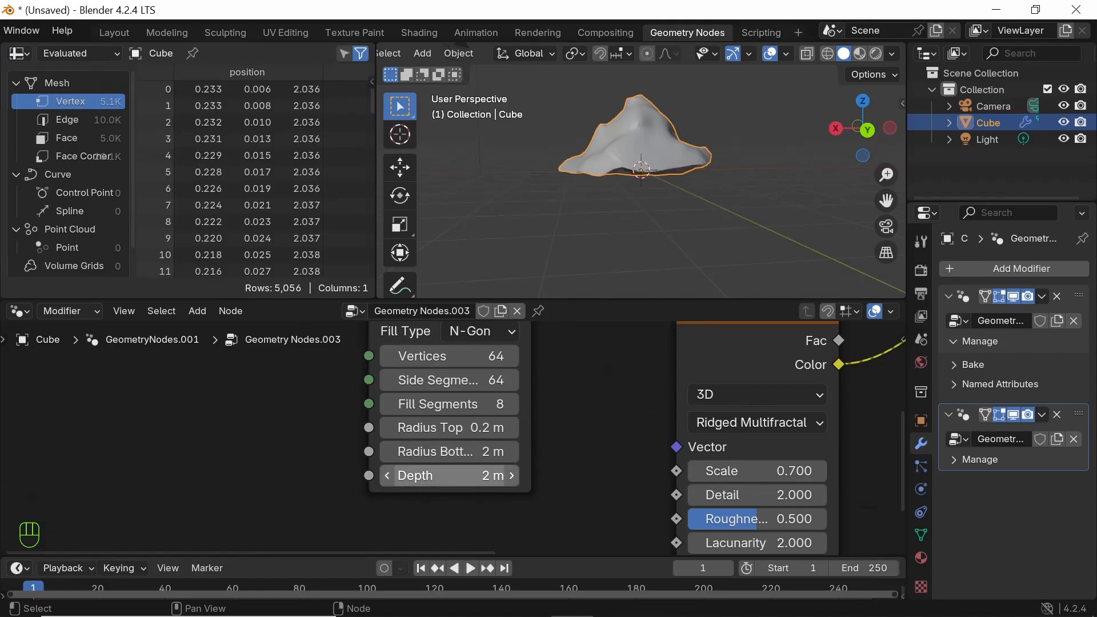
Set the Cone node's Depth to 2.5 m
{"action": "left_click", "coordinate": [425, 482]}
{"action": "type", "text": "2.5"}
{"action": "key", "text": "Return"}
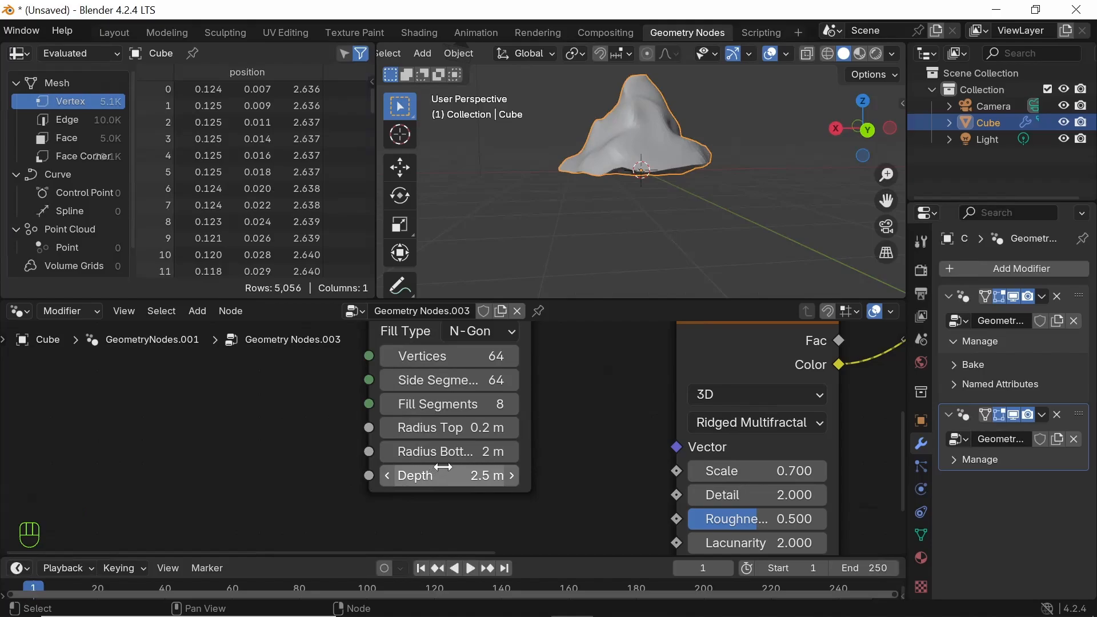
Set the Cone node's Depth to 3 m and check the taller shape from another side
{"action": "left_click", "coordinate": [446, 480]}
{"action": "type", "text": "3"}
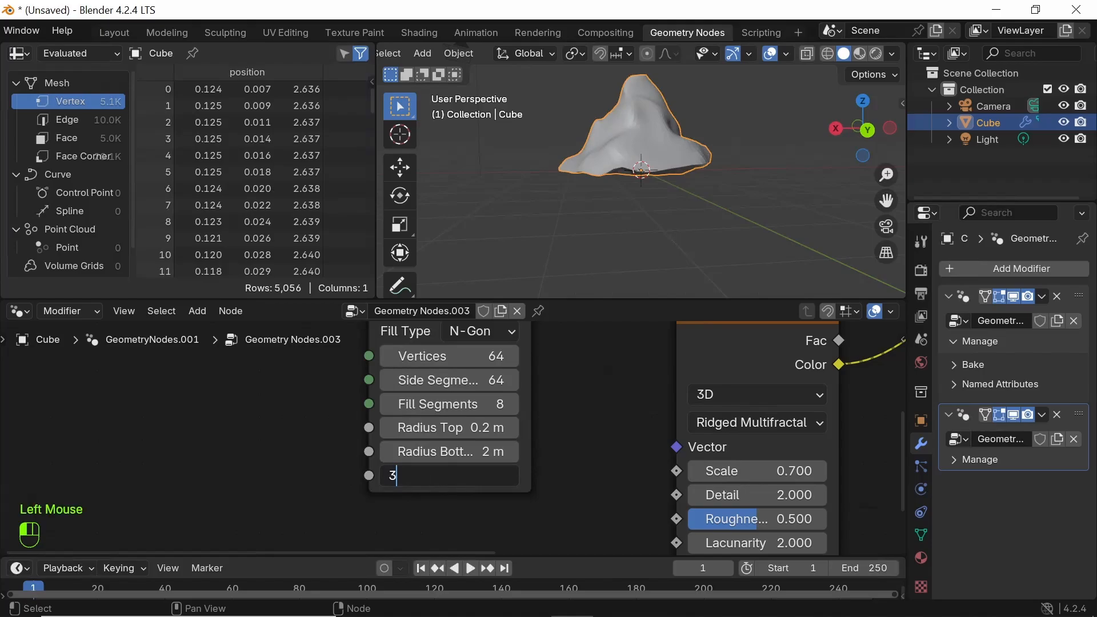
{"action": "key", "text": "Return"}
{"action": "left_click", "coordinate": [592, 402]}
{"action": "scroll", "coordinate": [680, 195], "scroll_direction": "down", "scroll_amount": 3}
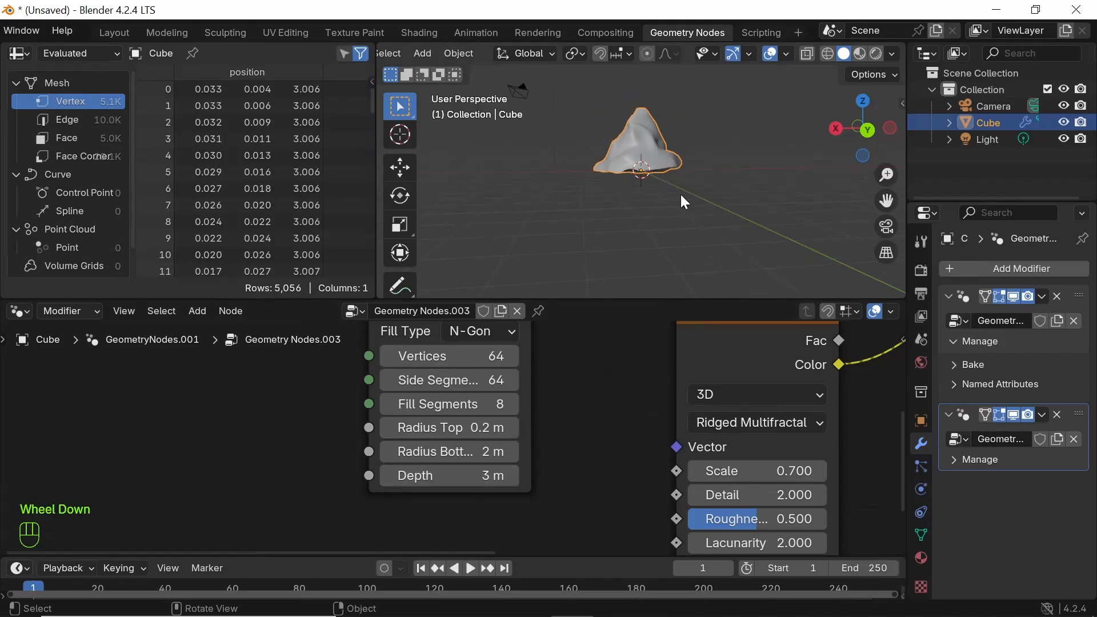
{"action": "middle_click_drag", "start_coordinate": [686, 203], "coordinate": [675, 137]}
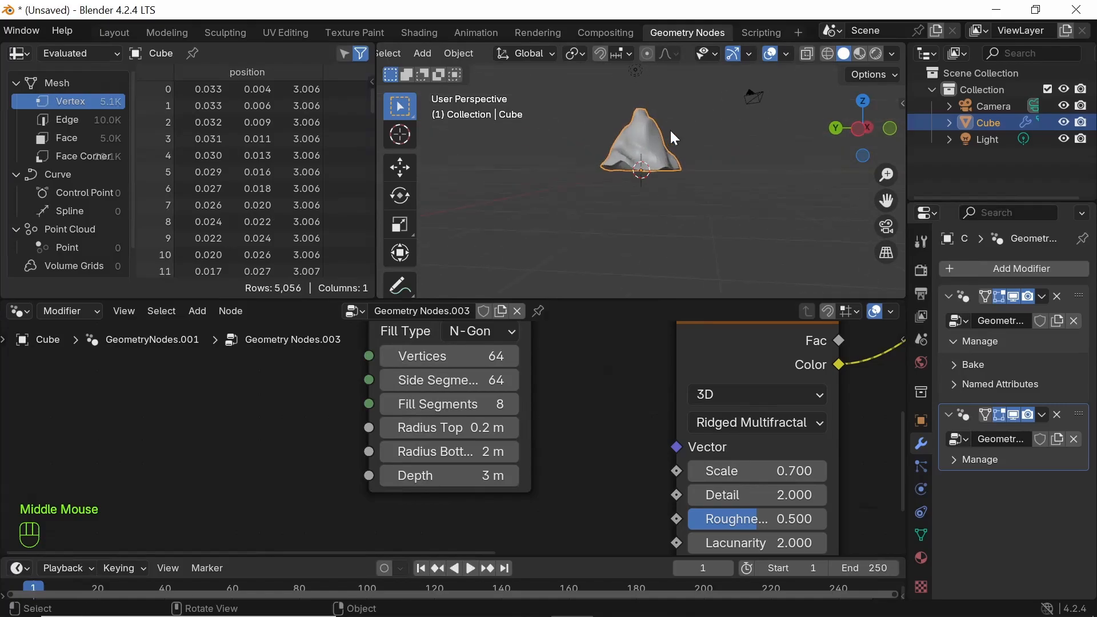
{"action": "scroll", "coordinate": [643, 197], "scroll_direction": "up", "scroll_amount": 2}
Move the Group Output farther away and insert a Set Shade Smooth node between Set Position and Group Output
{"action": "scroll", "coordinate": [464, 495], "scroll_direction": "down", "scroll_amount": 5}
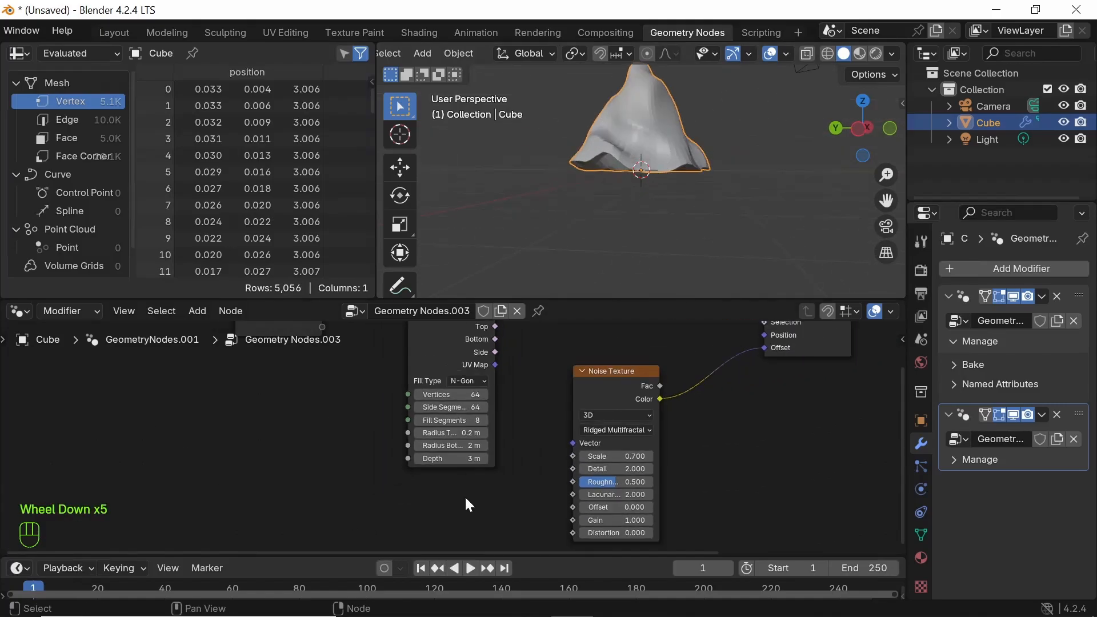
{"action": "middle_click_drag", "start_coordinate": [766, 439], "coordinate": [252, 482]}
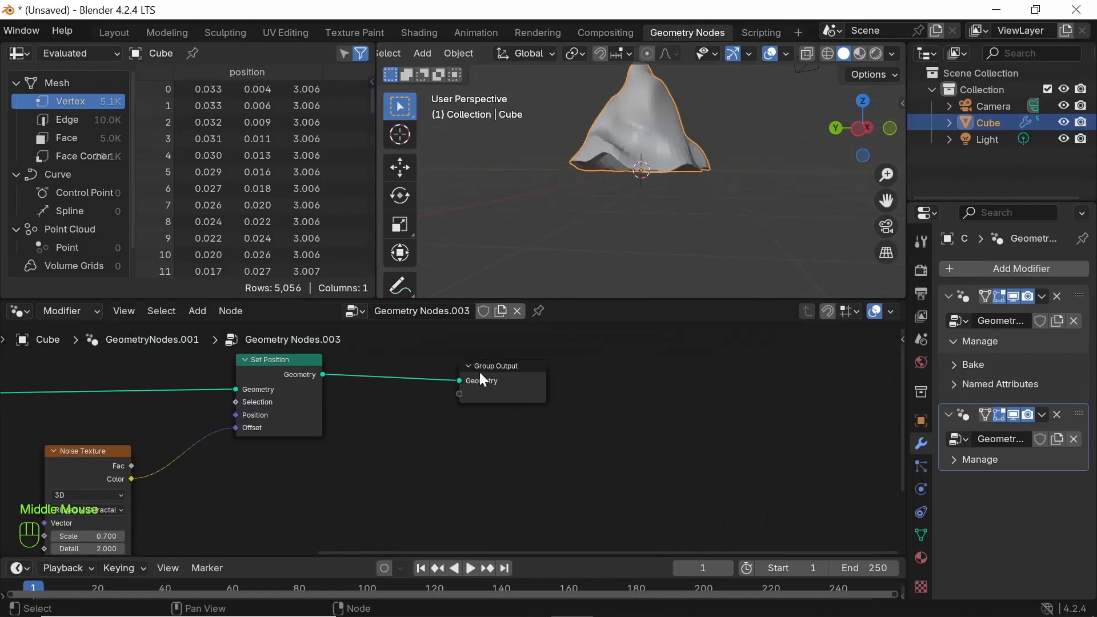
{"action": "left_click_drag", "start_coordinate": [497, 372], "coordinate": [620, 368]}
{"action": "key", "text": "shift+a"}
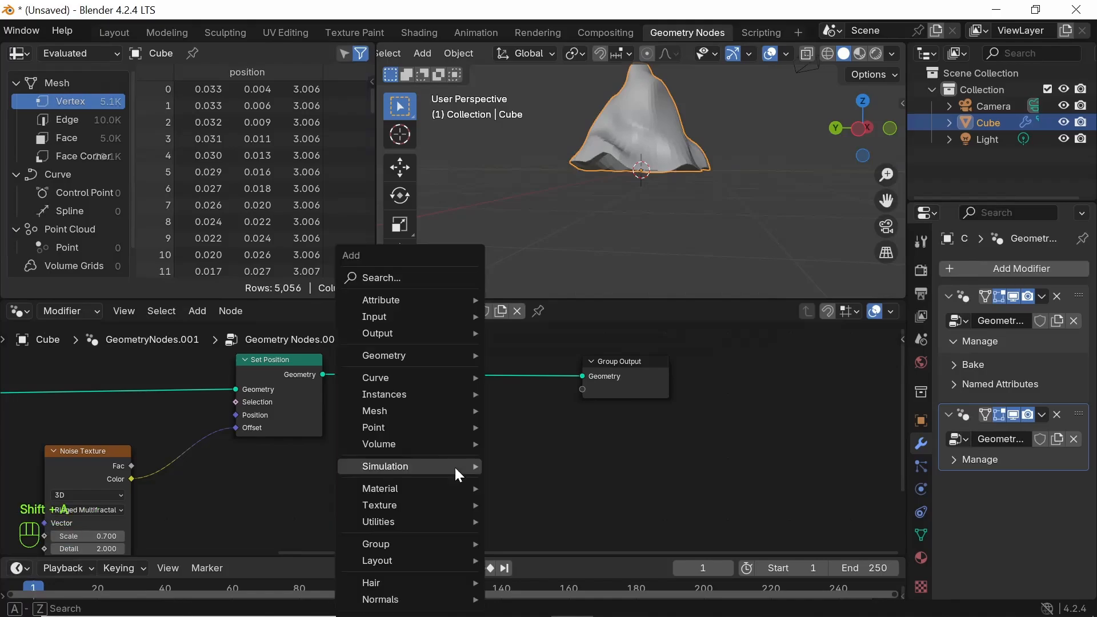
{"action": "type", "text": "shade"}
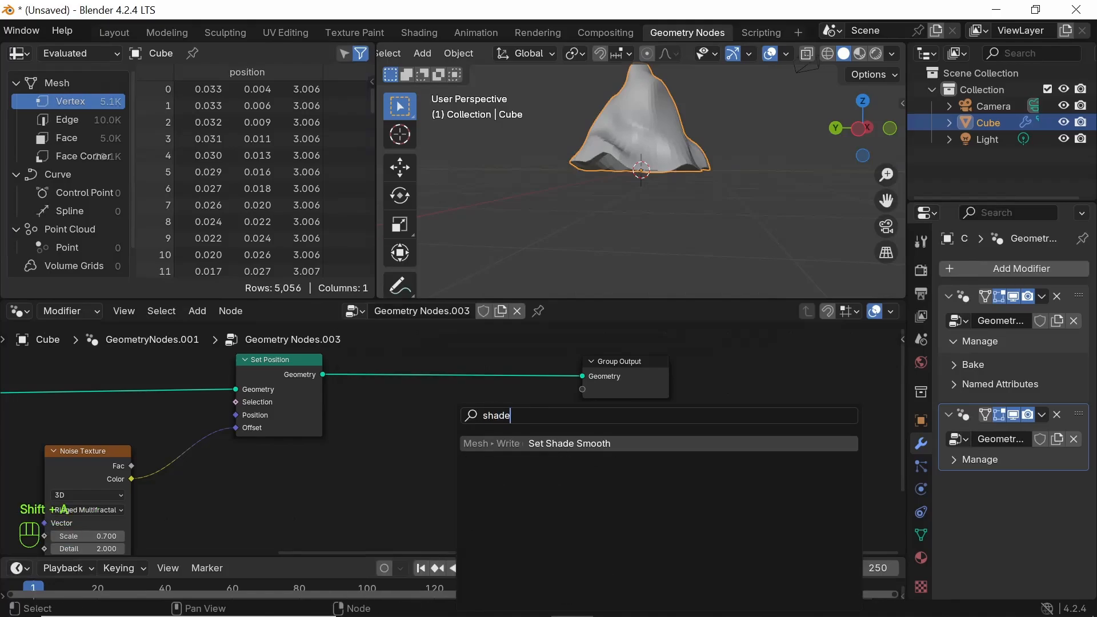
{"action": "key", "text": "Return"}
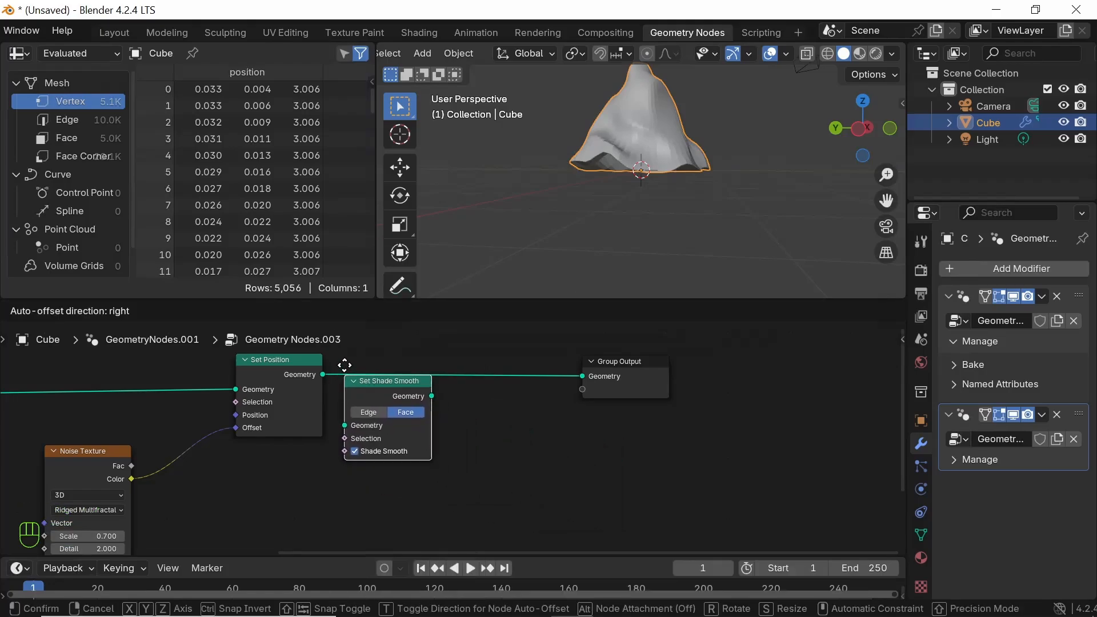
{"action": "left_click", "coordinate": [344, 365]}
{"action": "middle_click_drag", "start_coordinate": [718, 186], "coordinate": [529, 203]}
{"action": "scroll", "coordinate": [529, 201], "scroll_direction": "down", "scroll_amount": 2}
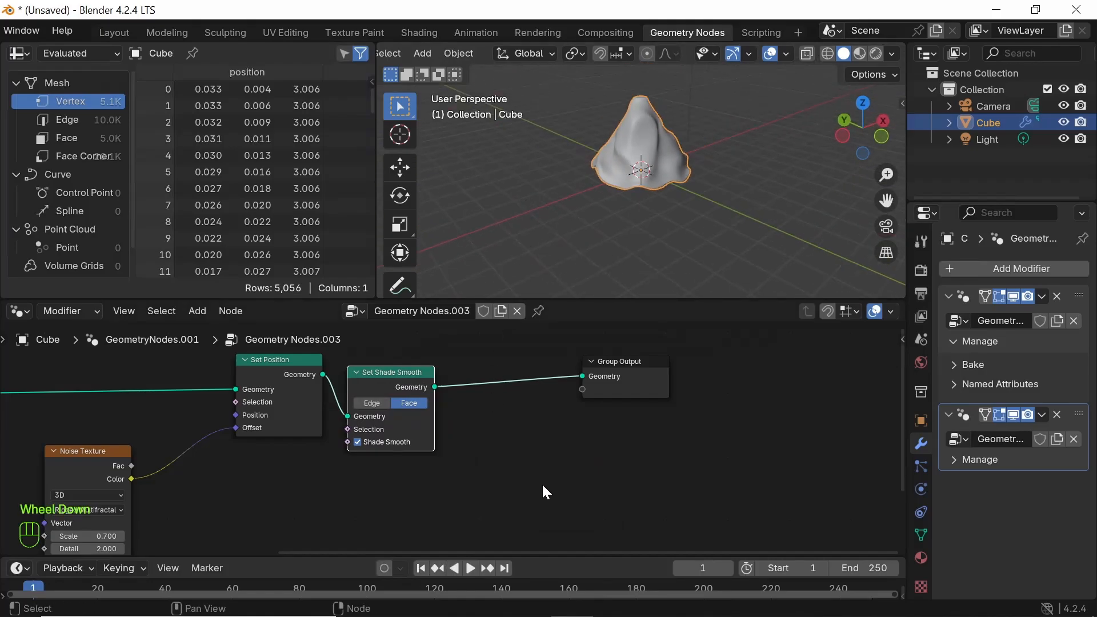
Move the Group Input node to just above the Cone node
{"action": "middle_click_drag", "start_coordinate": [474, 423], "coordinate": [583, 528]}
{"action": "scroll", "coordinate": [594, 400], "scroll_direction": "down", "scroll_amount": 2}
{"action": "middle_click_drag", "start_coordinate": [327, 423], "coordinate": [522, 413]}
{"action": "left_click_drag", "start_coordinate": [243, 481], "coordinate": [432, 430]}
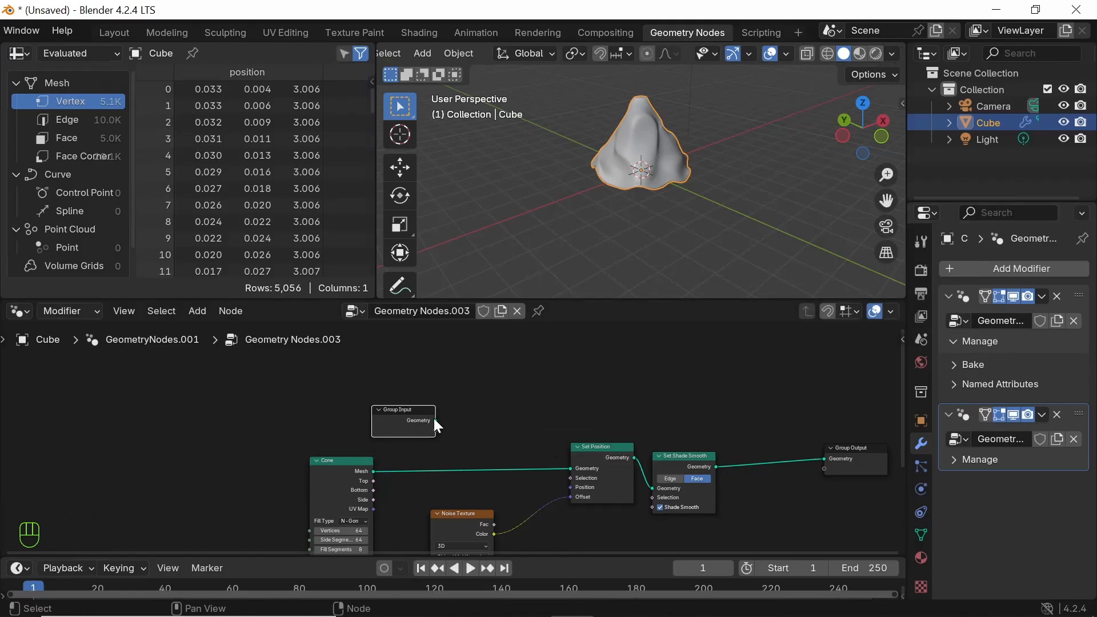
Insert a Join Geometry node between Set Shade Smooth and Group Output
{"action": "left_click_drag", "start_coordinate": [435, 421], "coordinate": [737, 413]}
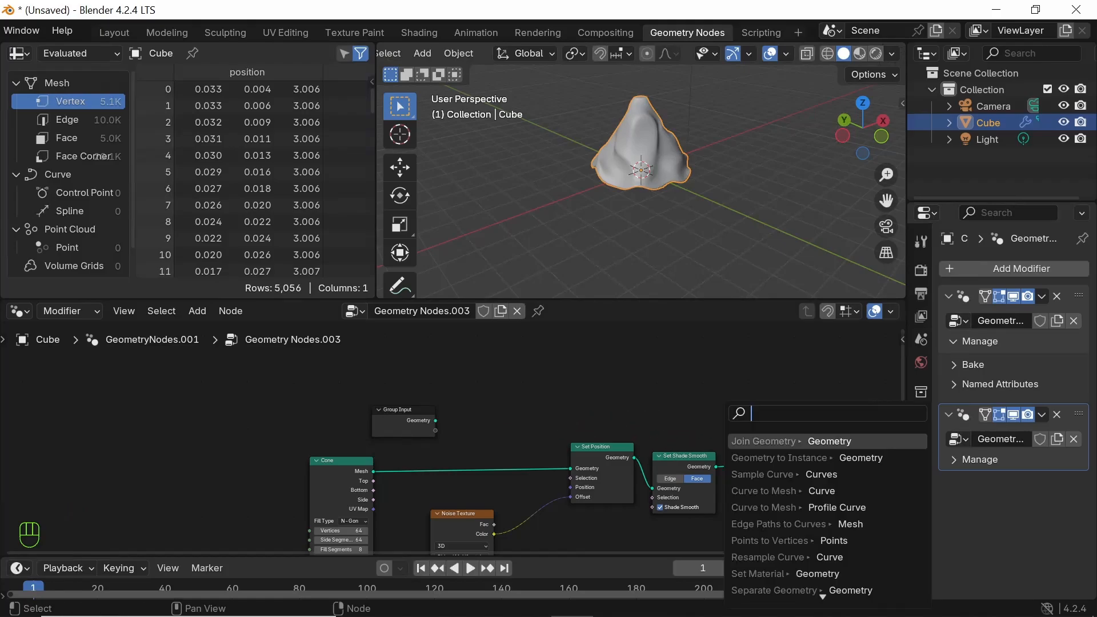
{"action": "key", "text": "Escape"}
{"action": "middle_click_drag", "start_coordinate": [722, 413], "coordinate": [441, 382], "text": "shift"}
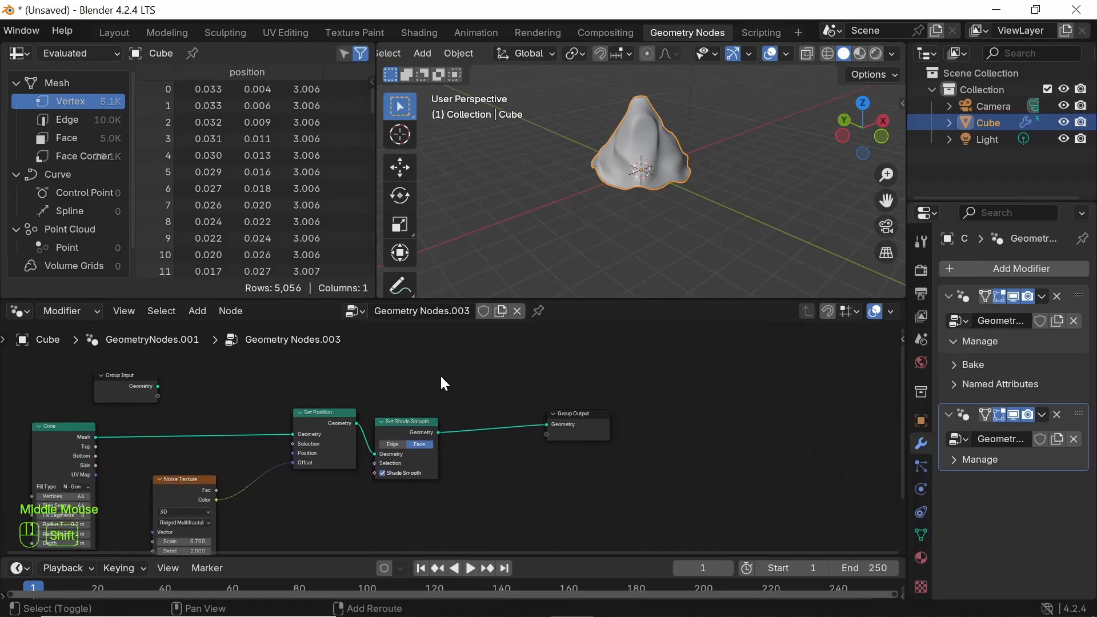
{"action": "key", "text": "shift+a"}
{"action": "type", "text": "join"}
{"action": "key", "text": "Return"}
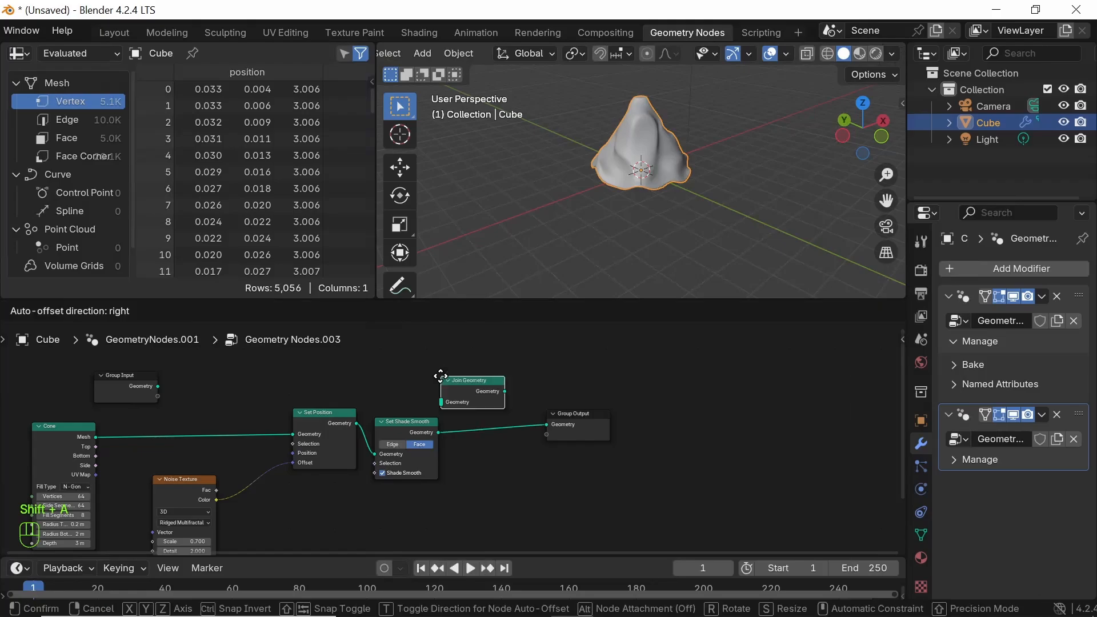
{"action": "left_click", "coordinate": [507, 407]}
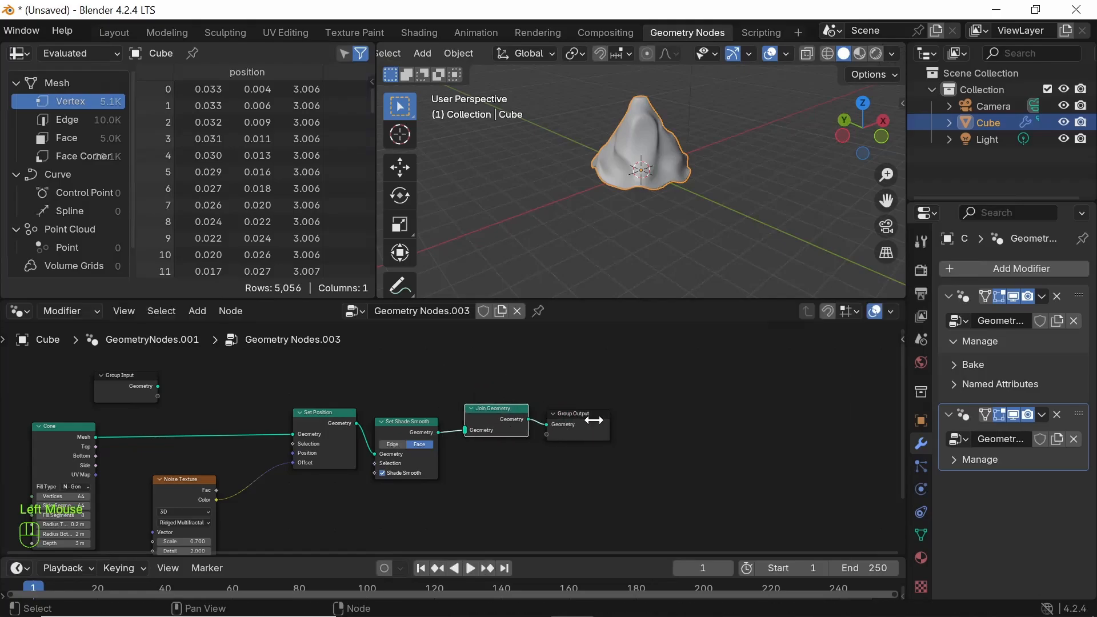
Space out Join Geometry and Group Output, connect the Group Input's Geometry to Join Geometry, and view the combined mesh from above
{"action": "left_click_drag", "start_coordinate": [588, 419], "coordinate": [664, 415]}
{"action": "left_click_drag", "start_coordinate": [509, 408], "coordinate": [539, 369]}
{"action": "left_click_drag", "start_coordinate": [158, 387], "coordinate": [494, 393]}
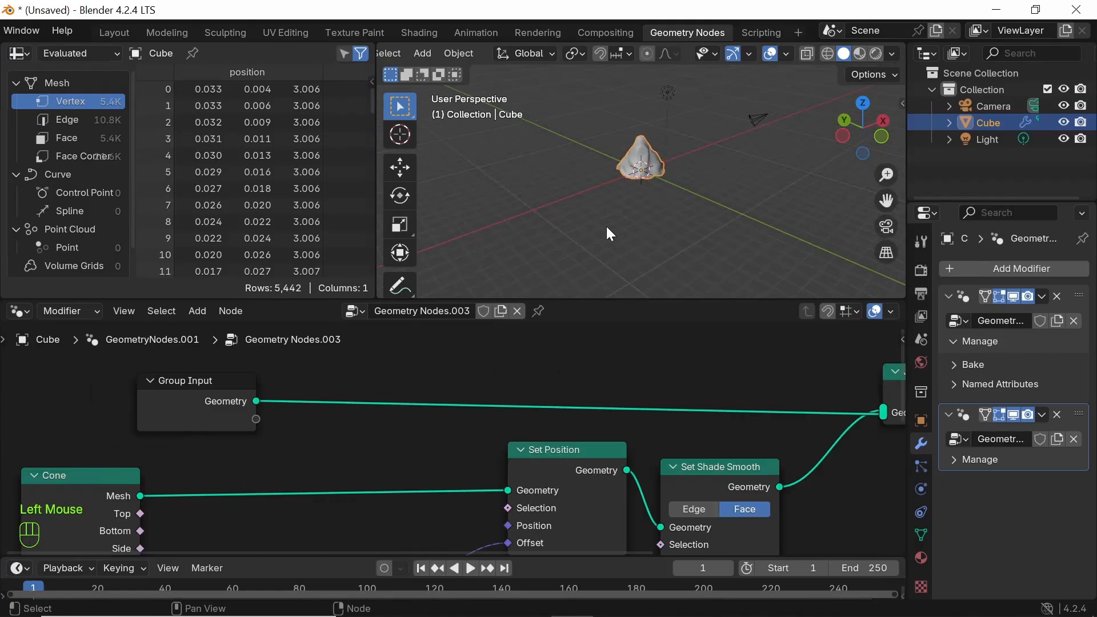
{"action": "scroll", "coordinate": [626, 190], "scroll_direction": "up", "scroll_amount": 2}
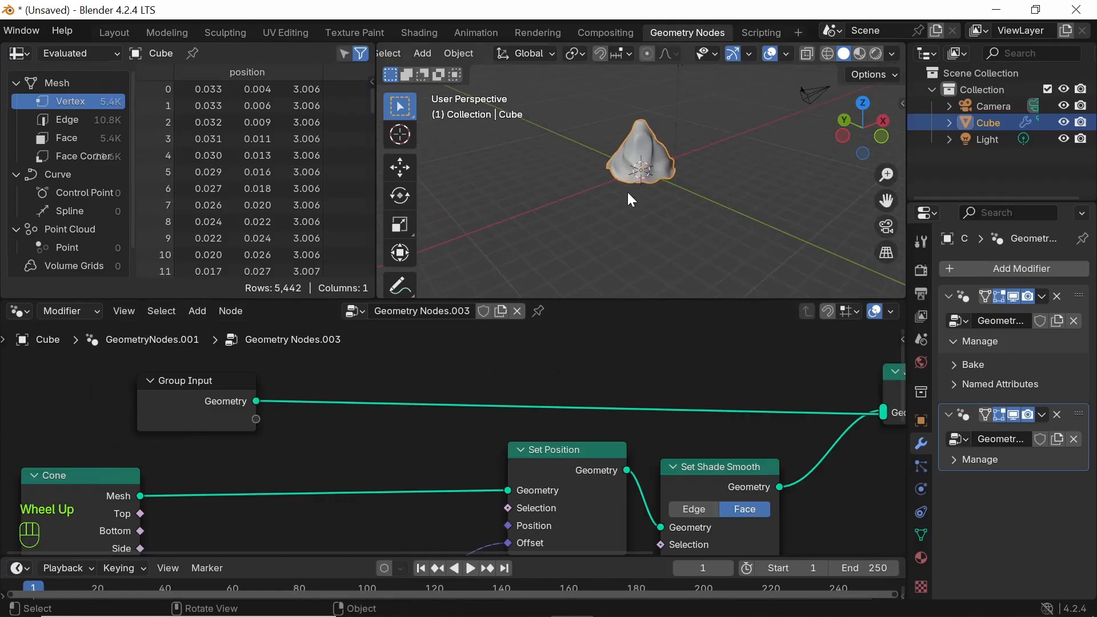
{"action": "mouse_move", "coordinate": [644, 135]}
{"action": "middle_mouse_down"}
{"action": "mouse_move", "coordinate": [630, 60]}
{"action": "mouse_move", "coordinate": [653, 146]}
{"action": "middle_mouse_up"}
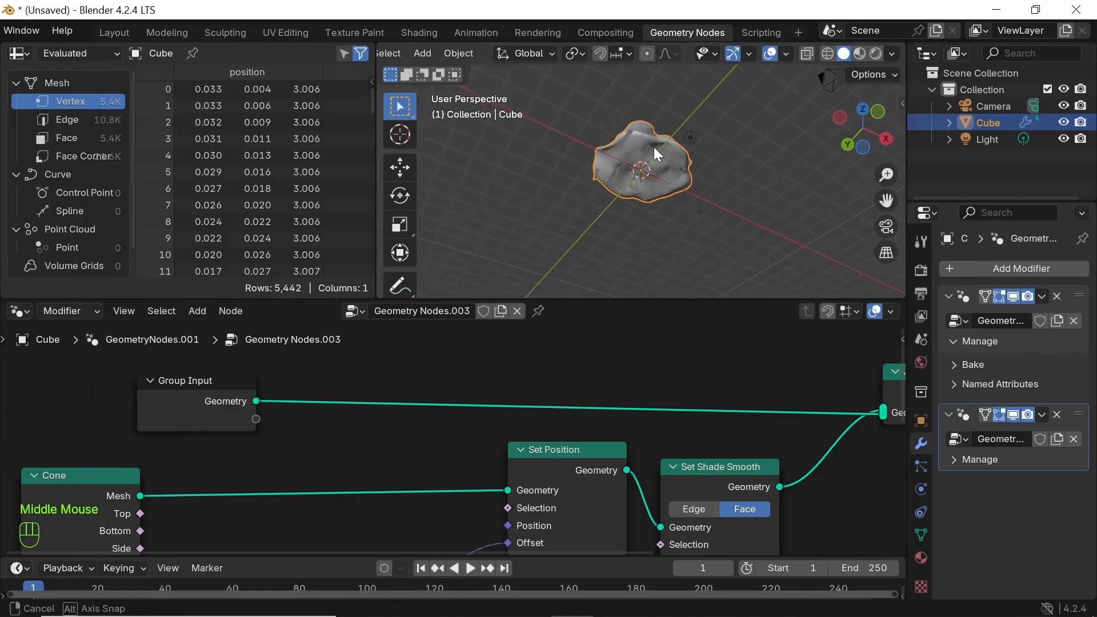
{"action": "scroll", "coordinate": [664, 193], "scroll_direction": "up", "scroll_amount": 3}
{"action": "scroll", "coordinate": [641, 172], "scroll_direction": "up", "scroll_amount": 2}
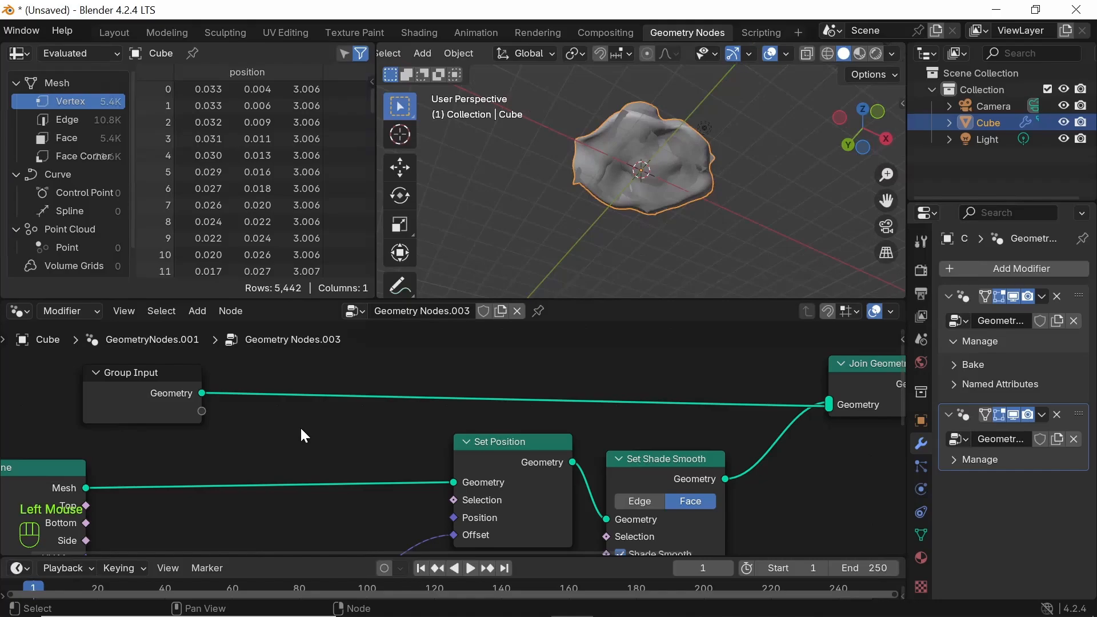
Insert a Scale Elements node on the link between Group Input and Join Geometry
{"action": "key", "text": "shift+a"}
{"action": "mouse_move", "coordinate": [301, 430]}
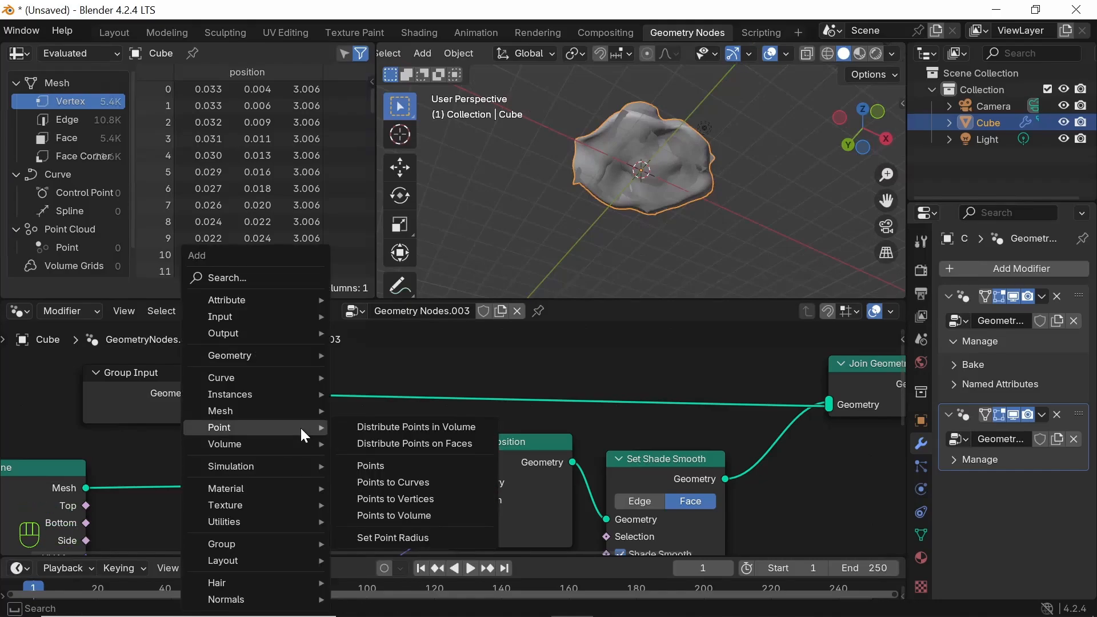
{"action": "type", "text": "scale"}
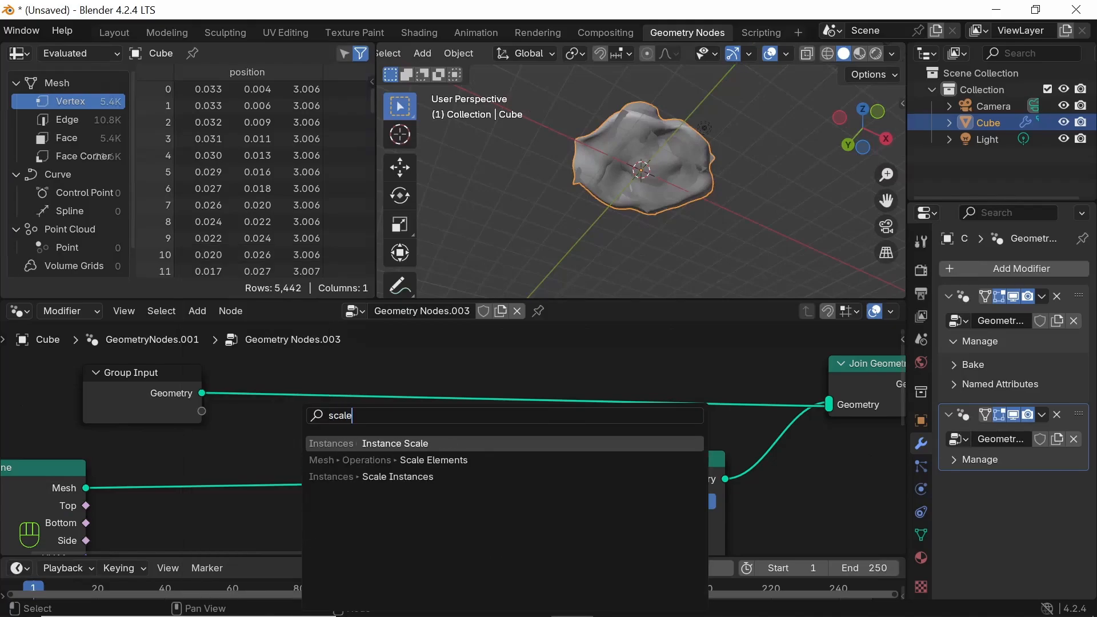
{"action": "key", "text": "Down"}
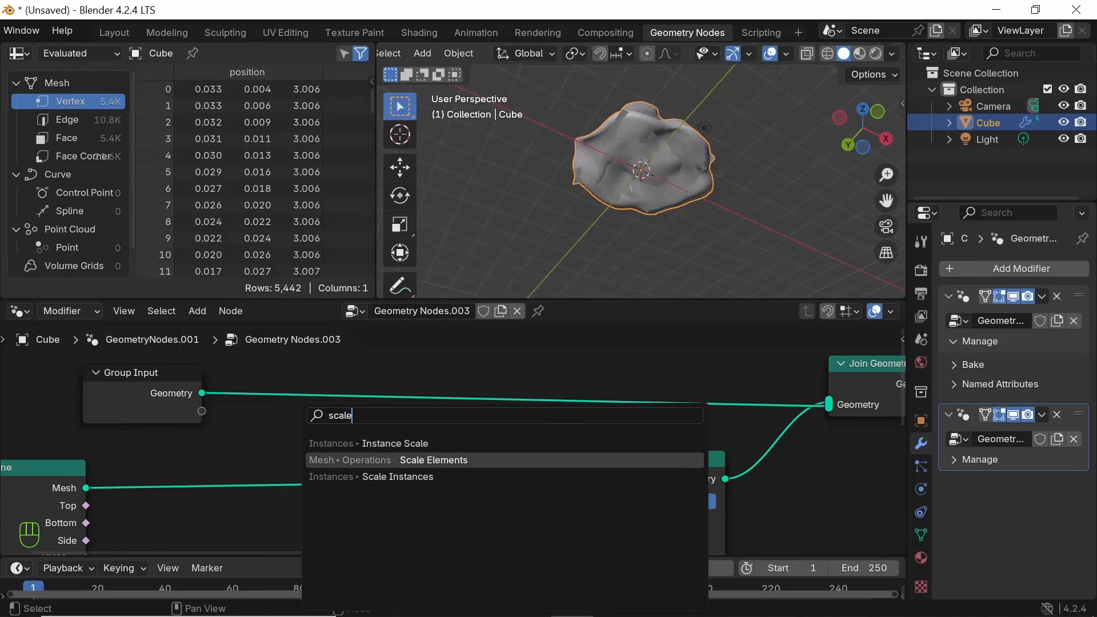
{"action": "key", "text": "Return"}
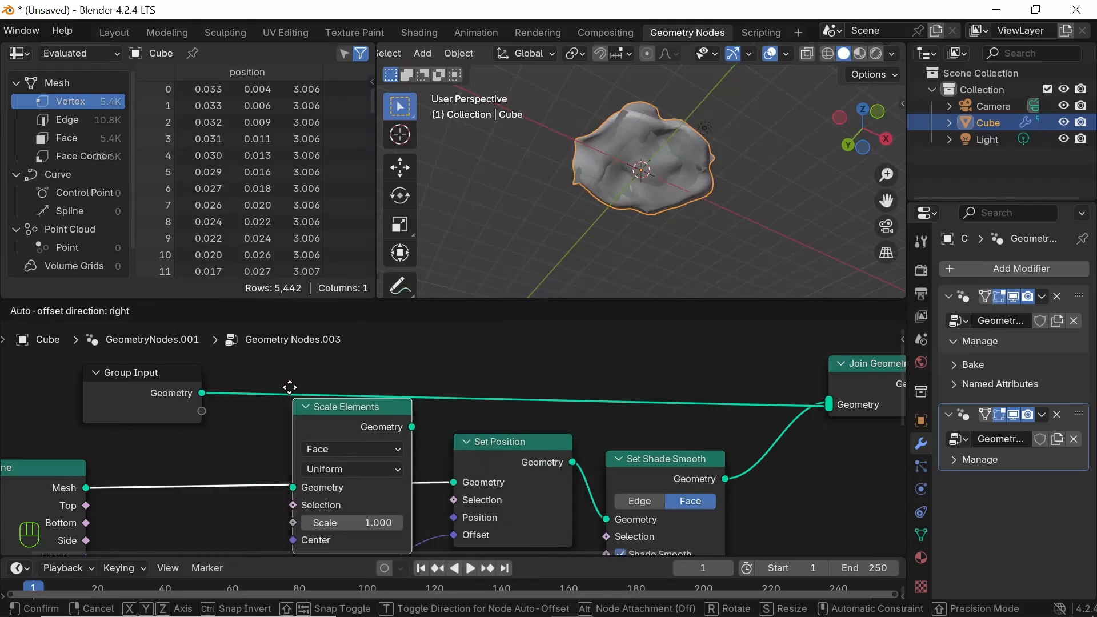
{"action": "left_click", "coordinate": [289, 383]}
{"action": "middle_click_drag", "start_coordinate": [417, 455], "coordinate": [438, 428]}
Raise the Scale Elements node's Scale stepwise to 2.2 and view the enlarged landscape from the side
{"action": "left_click", "coordinate": [416, 481]}
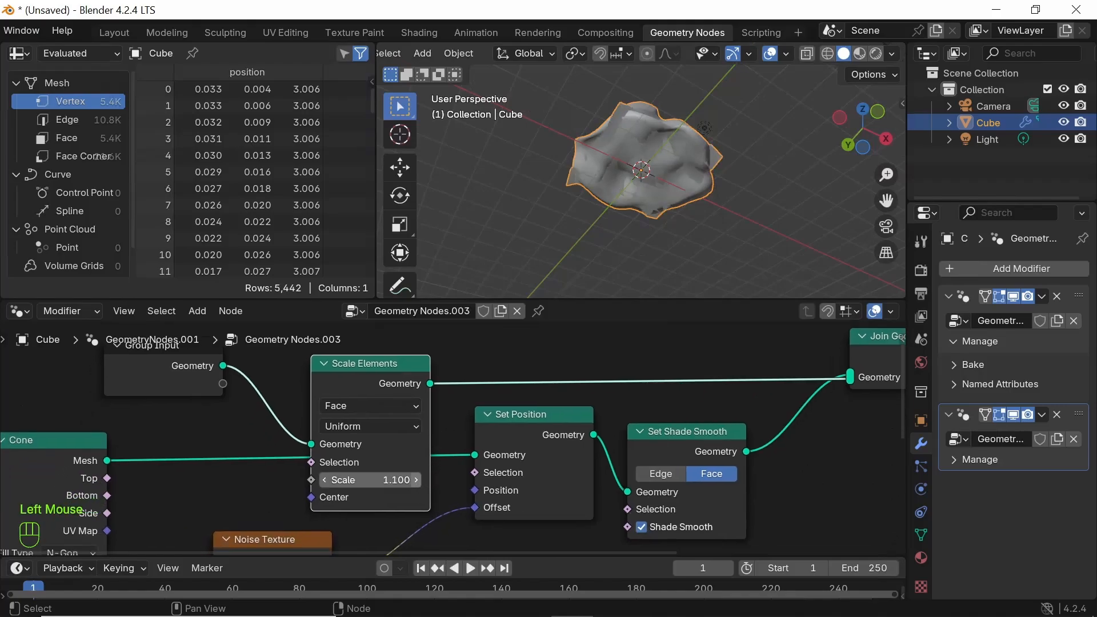
{"action": "double_click", "coordinate": [416, 481]}
{"action": "triple_click", "coordinate": [416, 481]}
{"action": "triple_click", "coordinate": [416, 481]}
{"action": "left_click", "coordinate": [416, 481]}
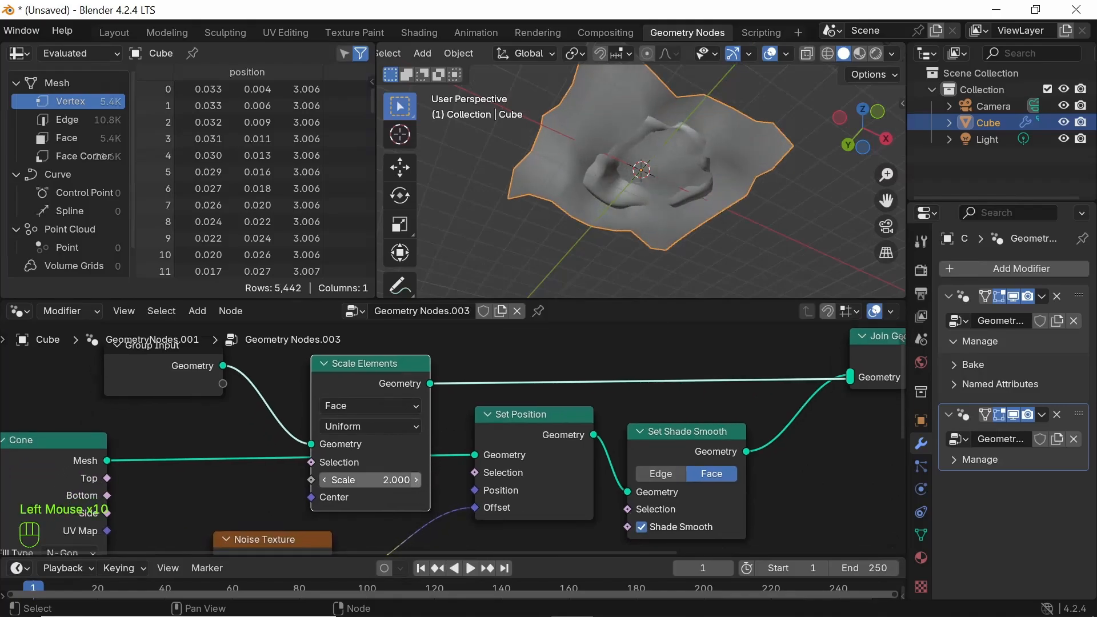
{"action": "left_click", "coordinate": [416, 481]}
{"action": "left_click", "coordinate": [416, 481]}
{"action": "middle_click_drag", "start_coordinate": [673, 142], "coordinate": [577, 120]}
Set the Scale Elements node's Scale to 4 and check the mountain on its landscape from several sides
{"action": "left_click", "coordinate": [399, 479]}
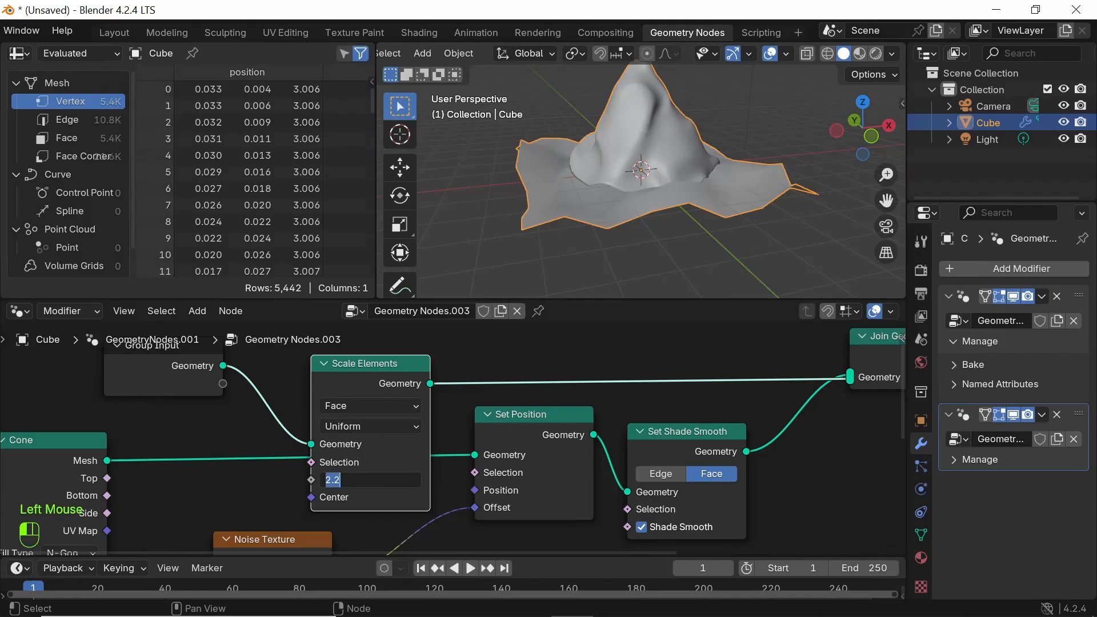
{"action": "type", "text": "4"}
{"action": "key", "text": "Return"}
{"action": "scroll", "coordinate": [549, 211], "scroll_direction": "down", "scroll_amount": 2}
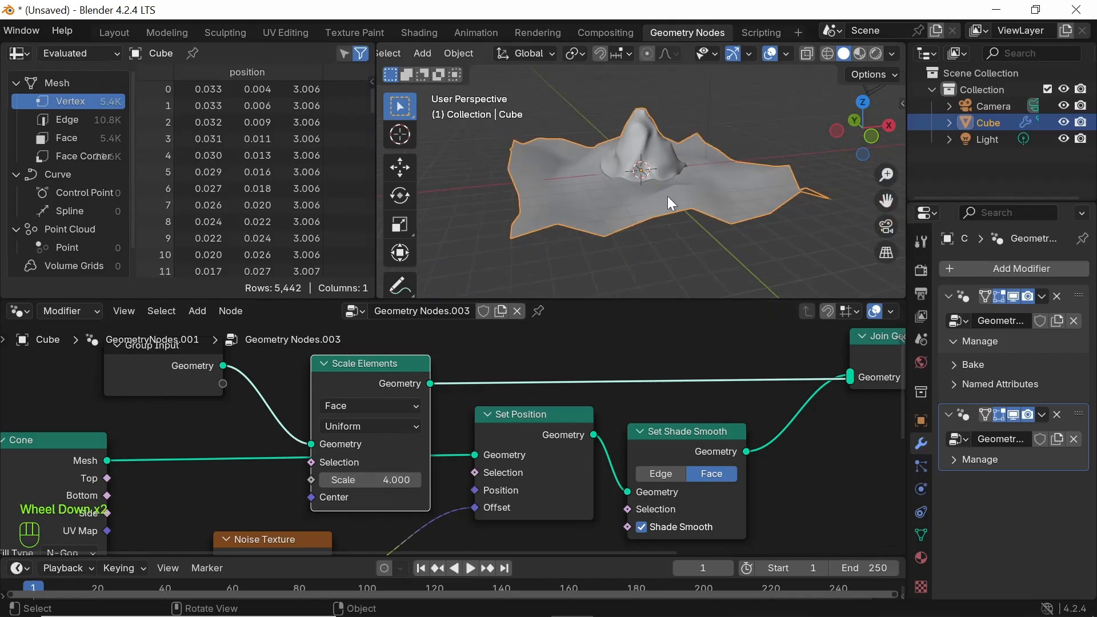
{"action": "middle_click_drag", "start_coordinate": [667, 196], "coordinate": [716, 258]}
{"action": "scroll", "coordinate": [451, 440], "scroll_direction": "down", "scroll_amount": 2}
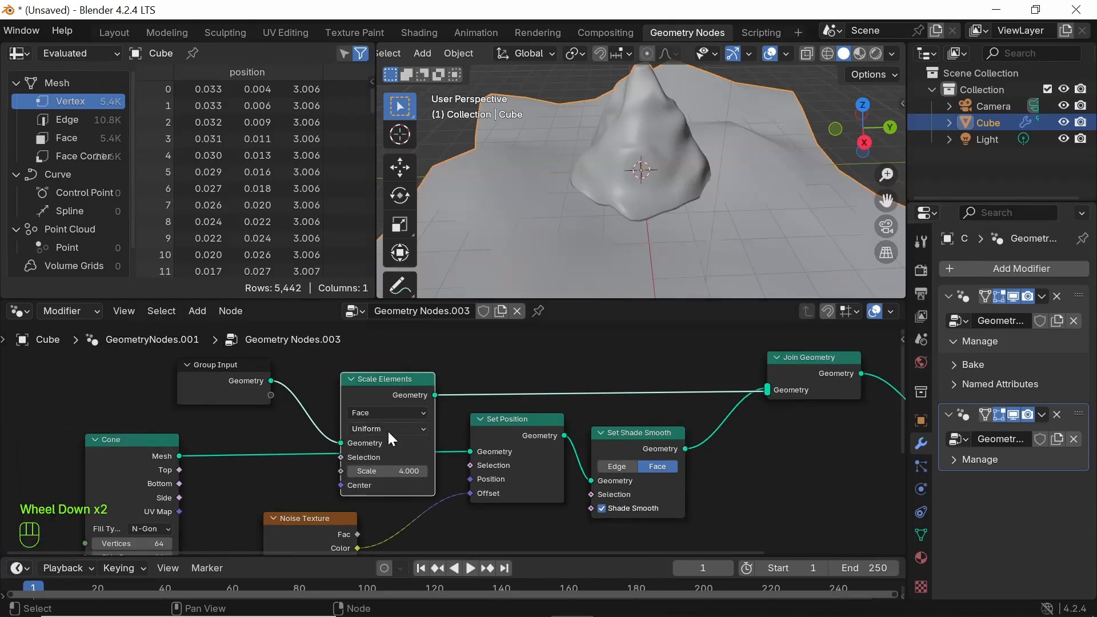
{"action": "scroll", "coordinate": [388, 429], "scroll_direction": "down", "scroll_amount": 2}
{"action": "middle_click_drag", "start_coordinate": [682, 197], "coordinate": [578, 221]}
{"action": "middle_click_drag", "start_coordinate": [730, 210], "coordinate": [633, 95]}
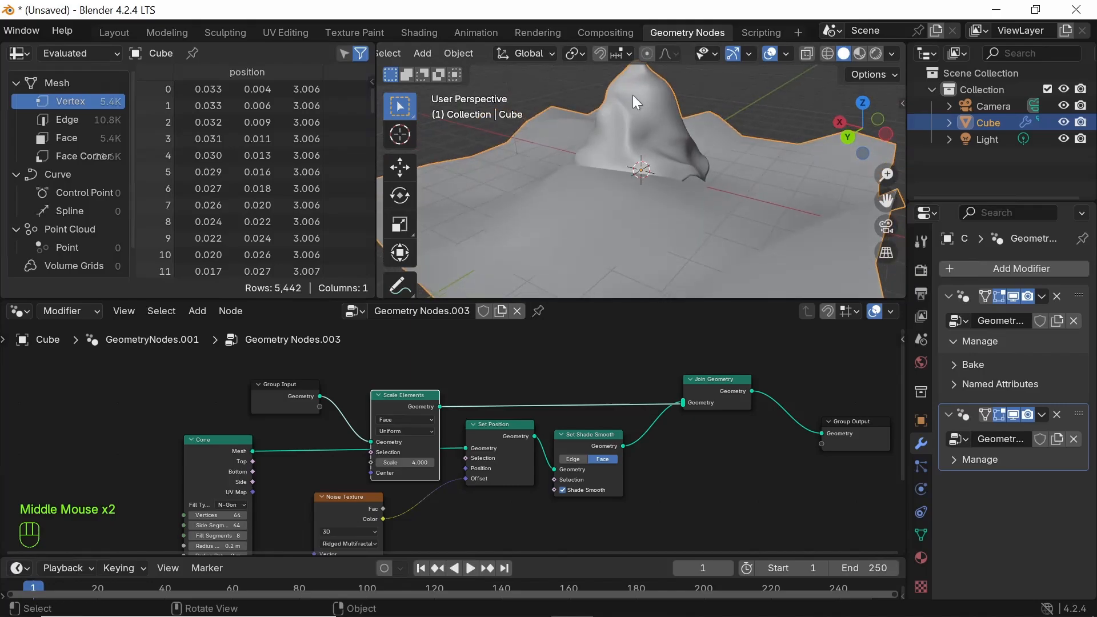
Preview the mountain and landscape in Rendered viewport shading from different sides, then return to Solid shading
{"action": "scroll", "coordinate": [639, 136], "scroll_direction": "up", "scroll_amount": 2}
{"action": "scroll", "coordinate": [640, 136], "scroll_direction": "down", "scroll_amount": 3}
{"action": "middle_click_drag", "start_coordinate": [698, 56], "coordinate": [683, 56]}
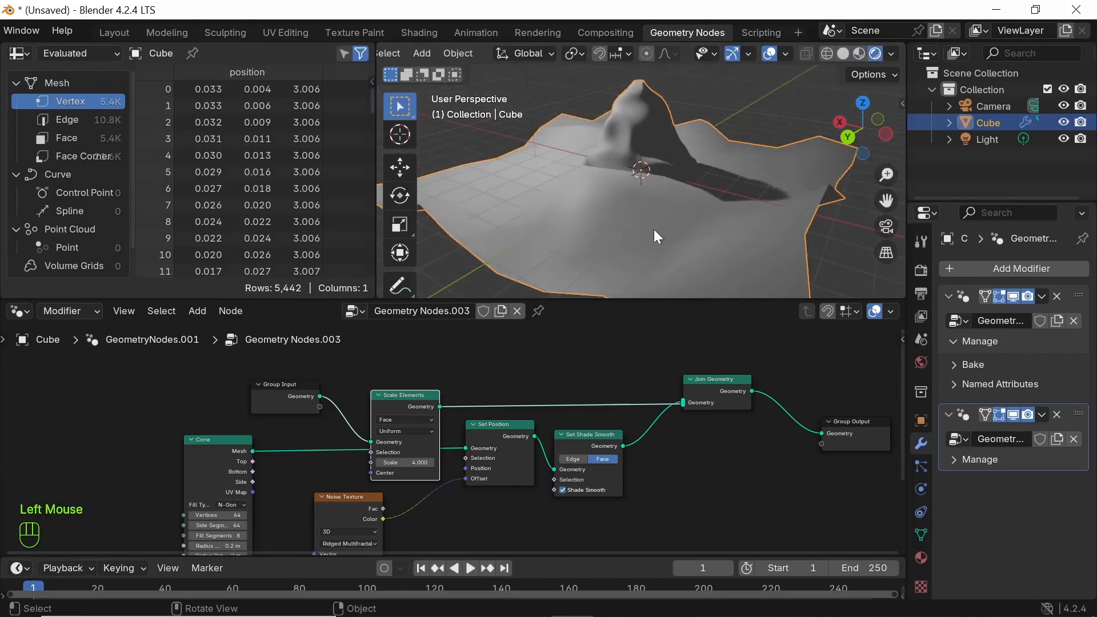
{"action": "mouse_move", "coordinate": [654, 235]}
{"action": "middle_mouse_down"}
{"action": "mouse_move", "coordinate": [516, 230]}
{"action": "mouse_move", "coordinate": [728, 197]}
{"action": "mouse_move", "coordinate": [603, 197]}
{"action": "mouse_move", "coordinate": [747, 184]}
{"action": "mouse_move", "coordinate": [615, 216]}
{"action": "mouse_move", "coordinate": [638, 222]}
{"action": "mouse_move", "coordinate": [763, 192]}
{"action": "middle_mouse_up"}
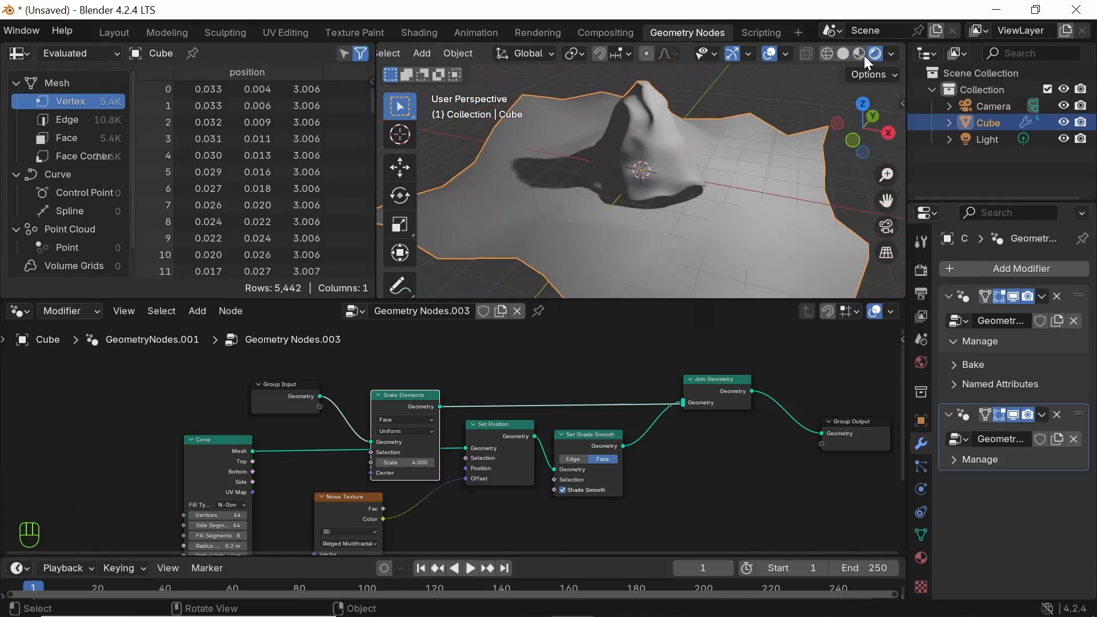
{"action": "left_click", "coordinate": [842, 53]}
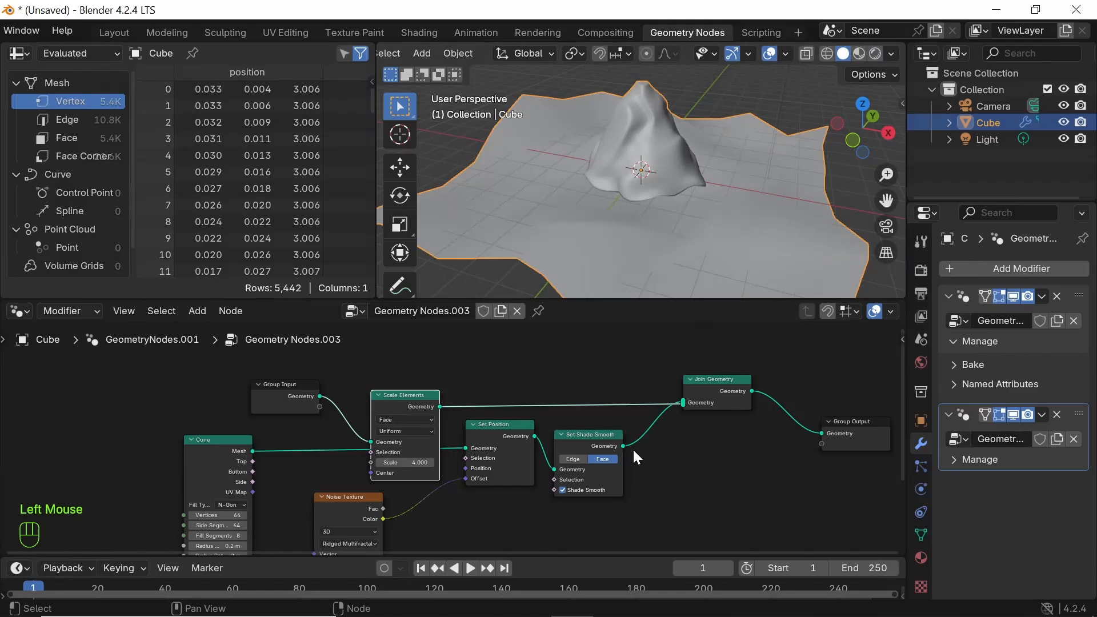
Open the first Geometry Nodes modifier's node tree and try Subdivide Mesh Level 4 before setting it back to 3
{"action": "scroll", "coordinate": [550, 449], "scroll_direction": "down", "scroll_amount": 2}
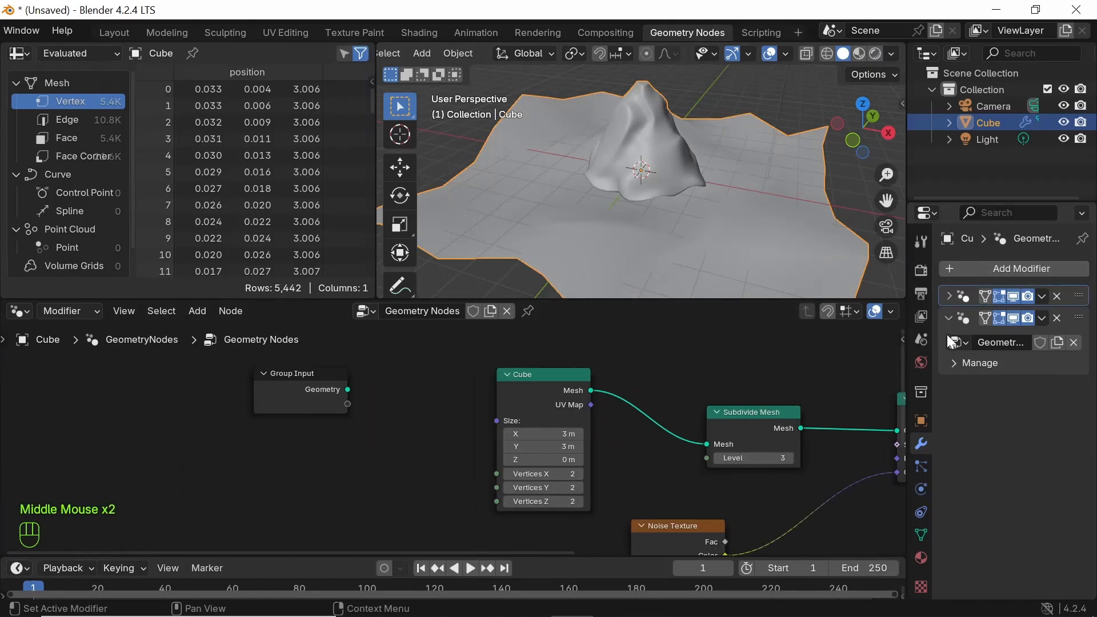
{"action": "left_click", "coordinate": [949, 298]}
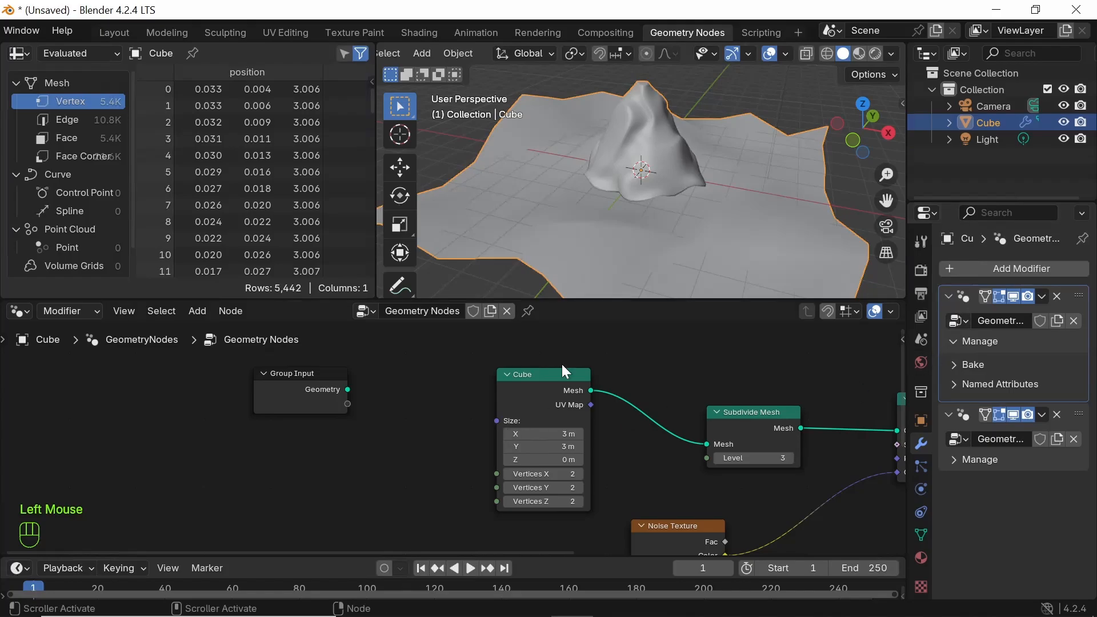
{"action": "middle_click_drag", "start_coordinate": [387, 491], "coordinate": [417, 480]}
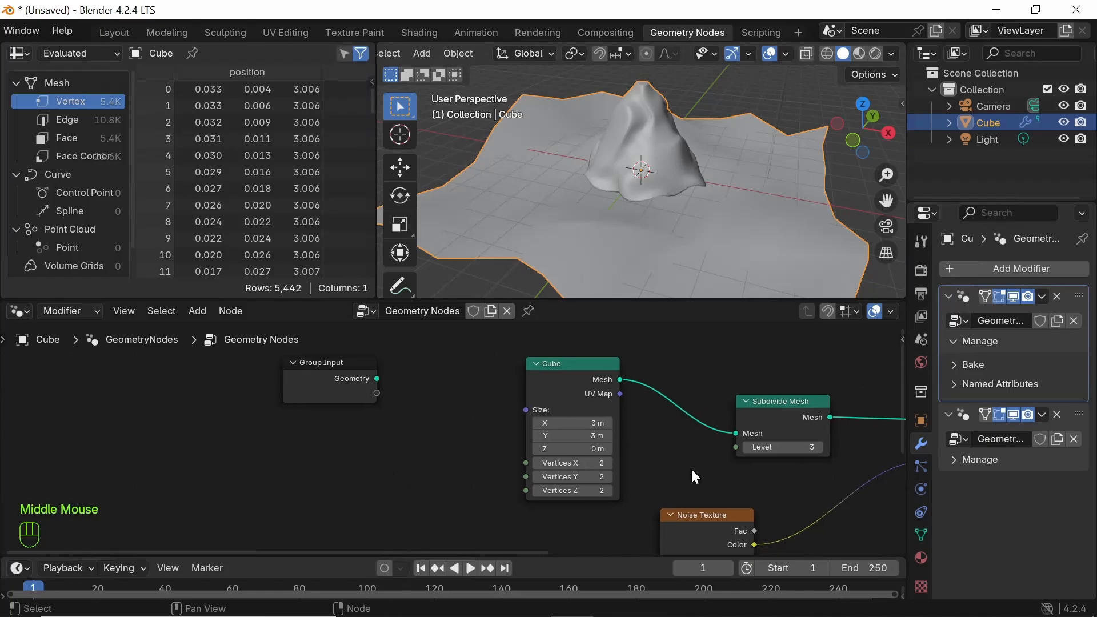
{"action": "left_click", "coordinate": [820, 447]}
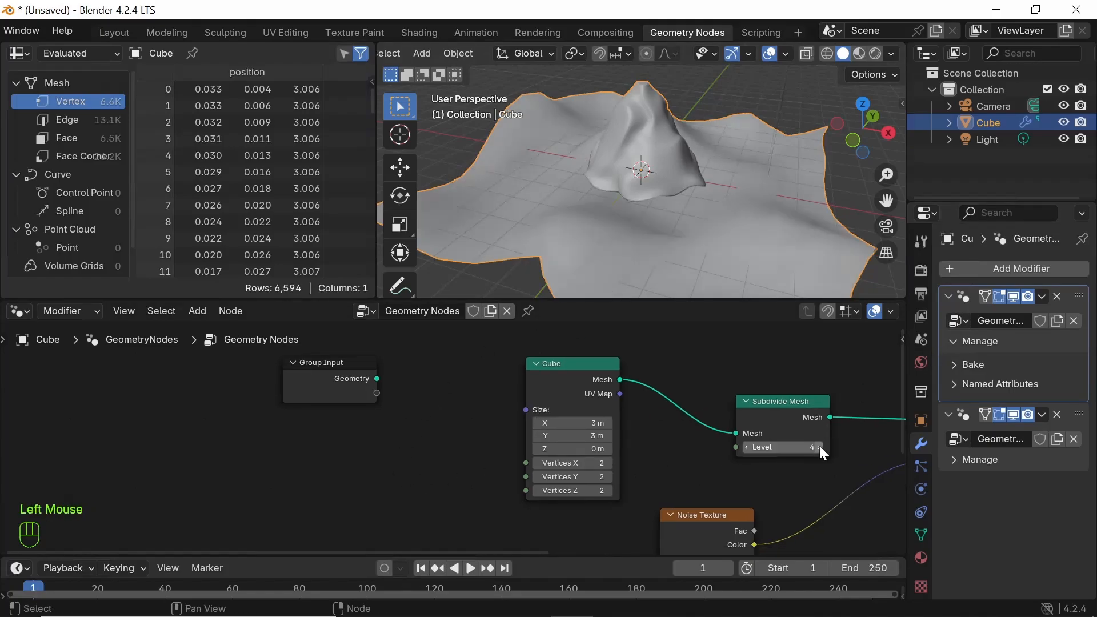
{"action": "left_click", "coordinate": [744, 447]}
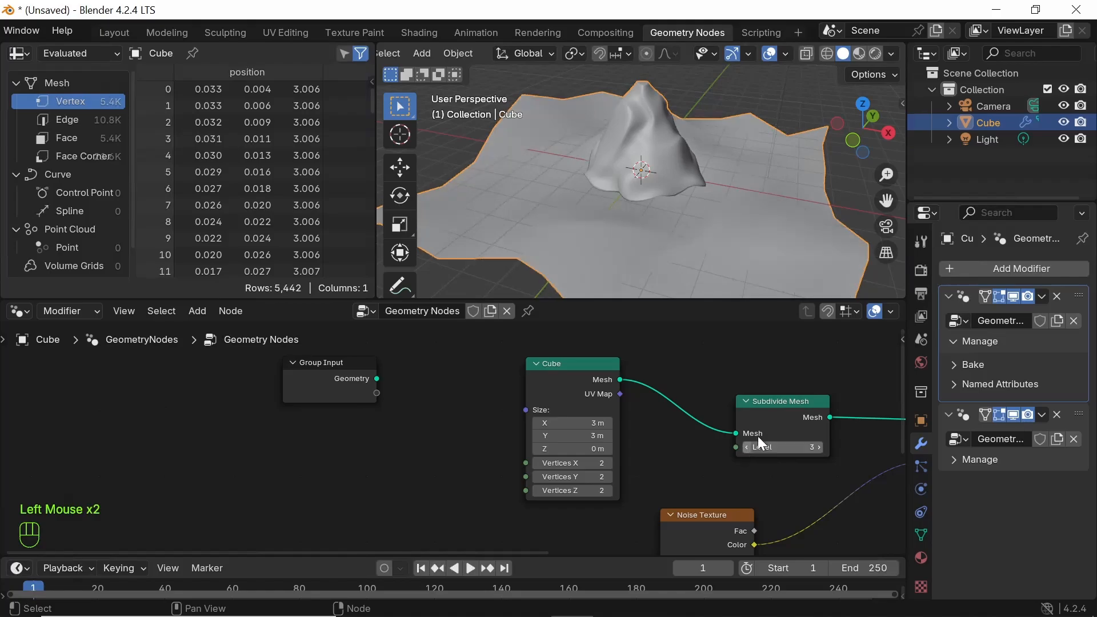
Place the Group Input between Cube and Subdivide Mesh and expose the Subdivide Mesh Level as a modifier input
{"action": "left_click_drag", "start_coordinate": [327, 368], "coordinate": [709, 438]}
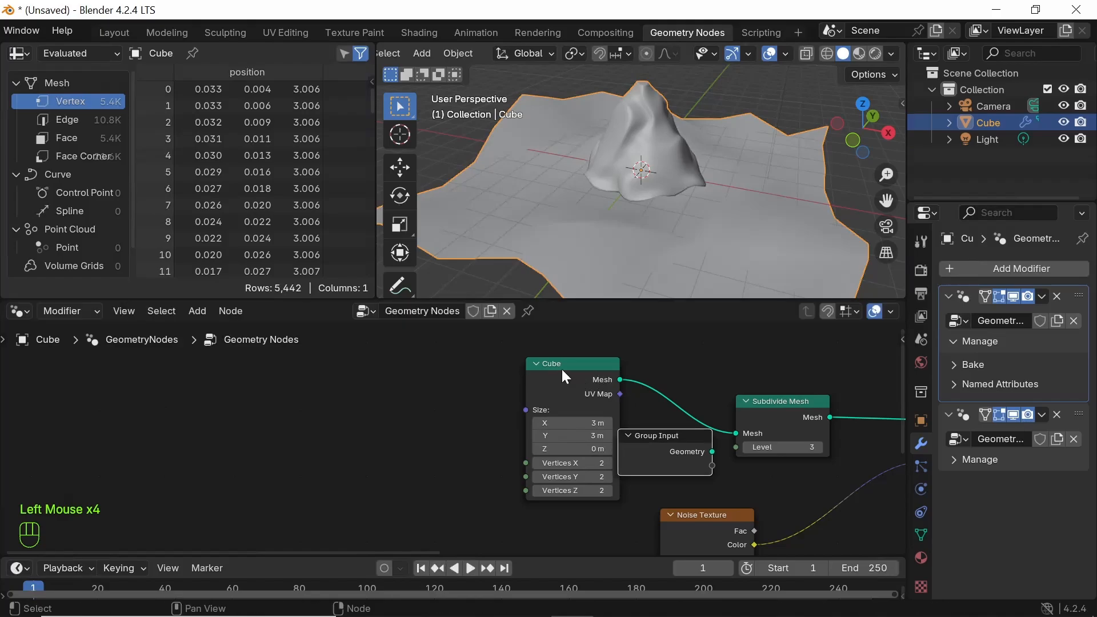
{"action": "left_click_drag", "start_coordinate": [560, 367], "coordinate": [369, 363]}
{"action": "left_click_drag", "start_coordinate": [639, 438], "coordinate": [551, 442]}
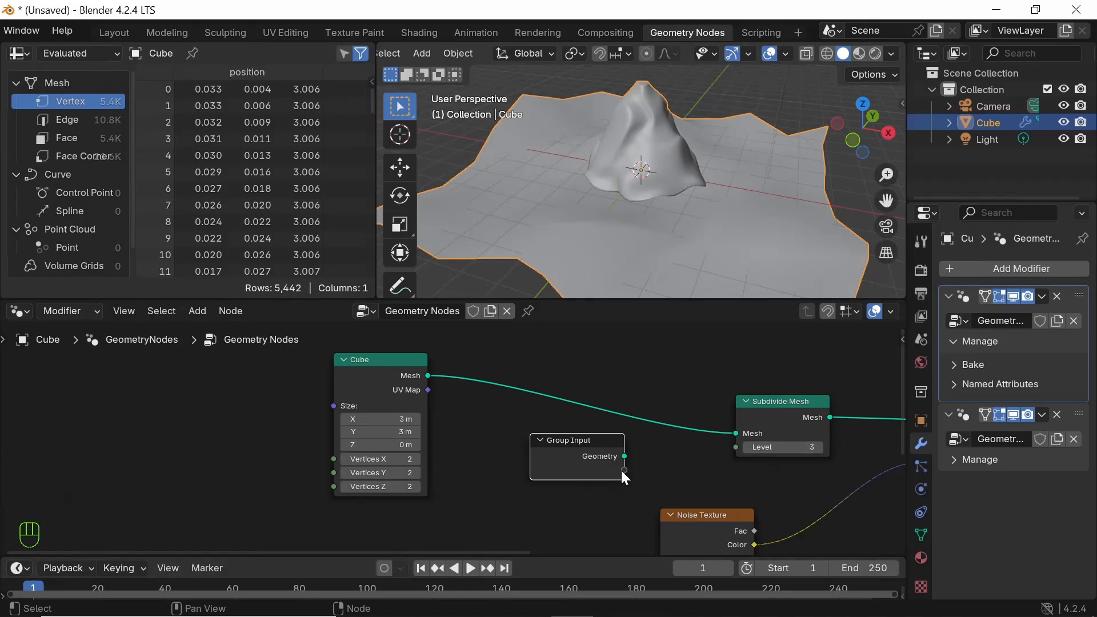
{"action": "left_click_drag", "start_coordinate": [736, 447], "coordinate": [624, 470]}
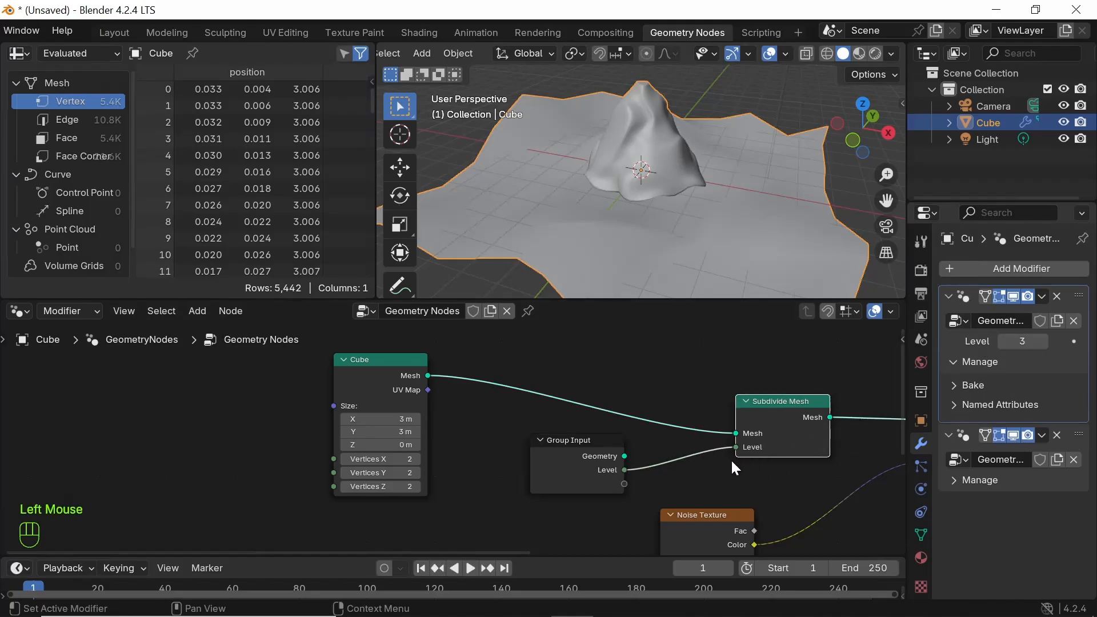
Duplicate the Group Input node and place the copy beside the Noise Texture node
{"action": "middle_click_drag", "start_coordinate": [491, 444], "coordinate": [522, 494]}
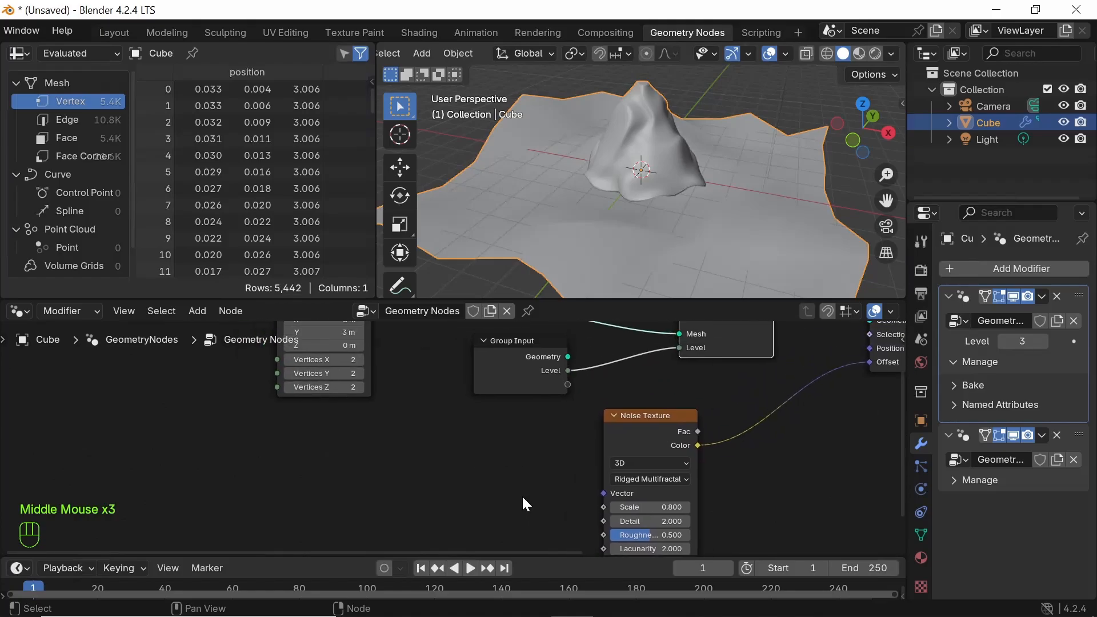
{"action": "left_click", "coordinate": [509, 345]}
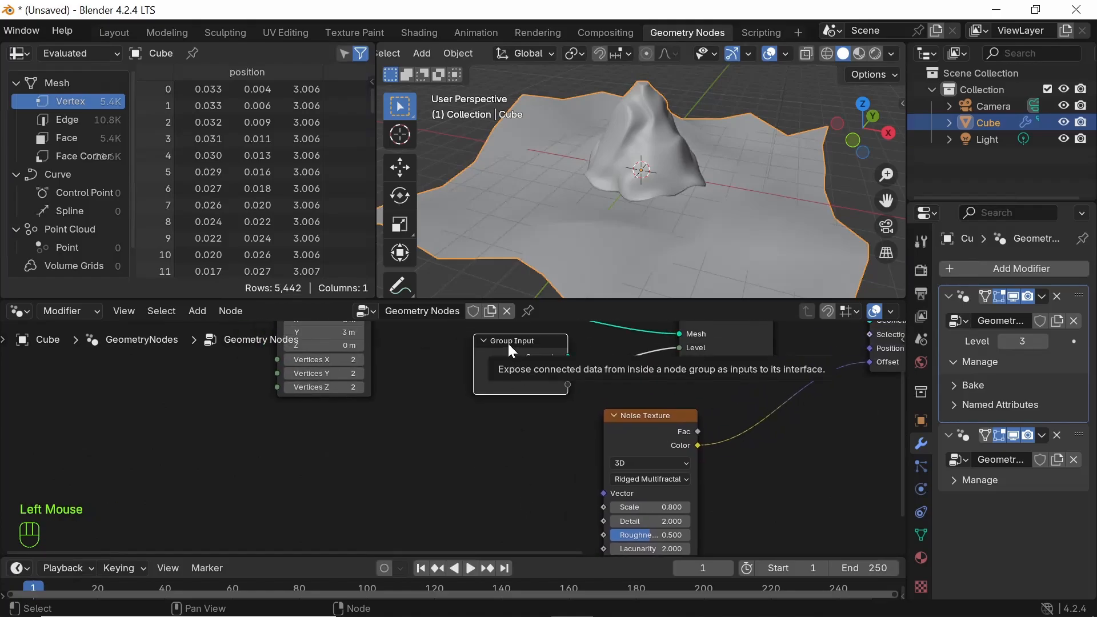
{"action": "key", "text": "shift+d"}
{"action": "left_click", "coordinate": [518, 494]}
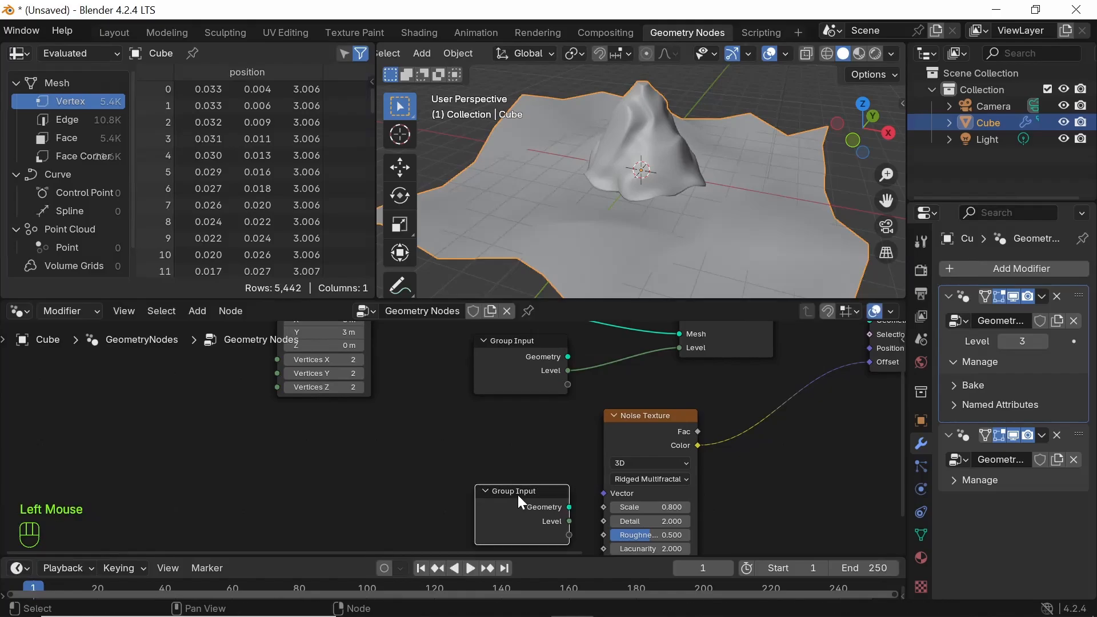
Expose the Noise Texture's Scale as a modifier input by linking it to the duplicated Group Input's empty socket
{"action": "middle_click_drag", "start_coordinate": [572, 510], "coordinate": [481, 348]}
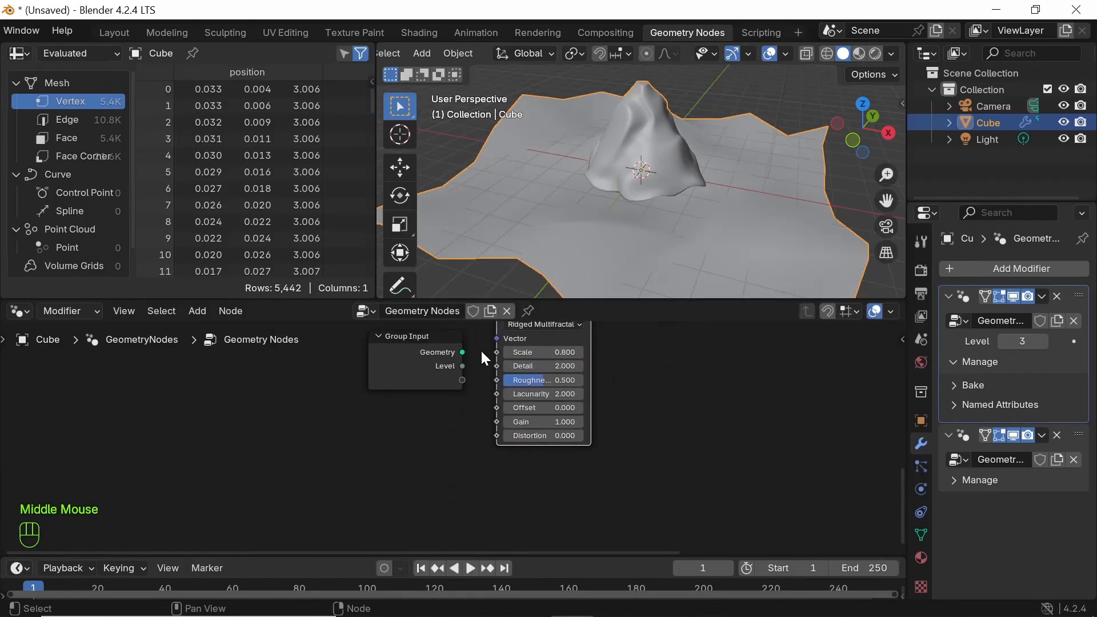
{"action": "left_click_drag", "start_coordinate": [496, 352], "coordinate": [463, 377]}
{"action": "middle_click_drag", "start_coordinate": [421, 470], "coordinate": [417, 488]}
{"action": "scroll", "coordinate": [440, 440], "scroll_direction": "up", "scroll_amount": 4}
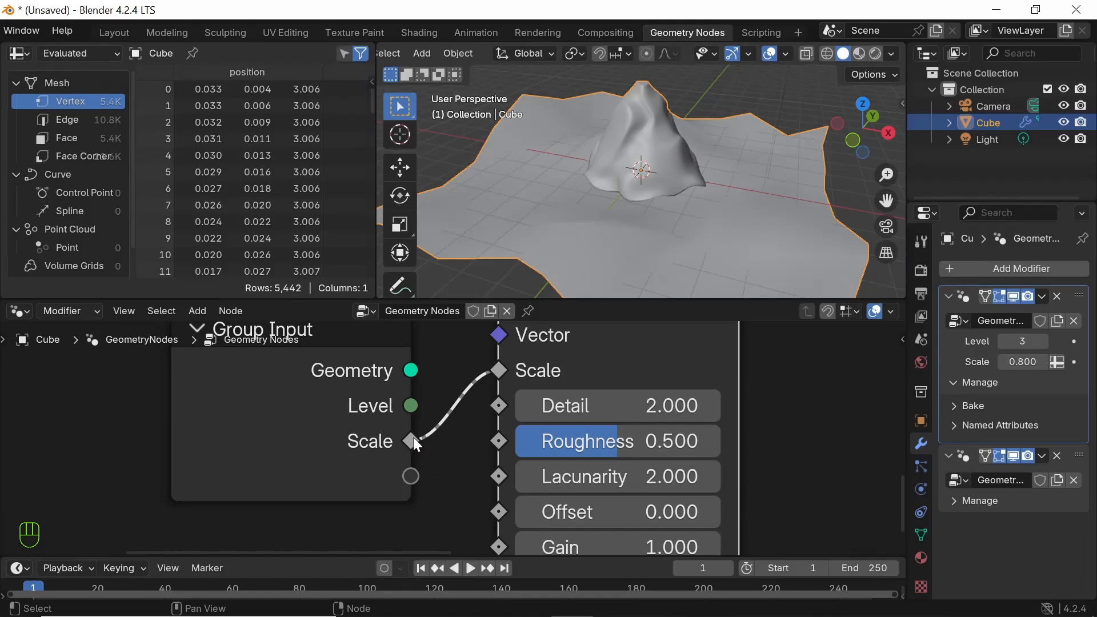
{"action": "scroll", "coordinate": [442, 463], "scroll_direction": "down", "scroll_amount": 2}
{"action": "middle_click_drag", "start_coordinate": [417, 475], "coordinate": [371, 500]}
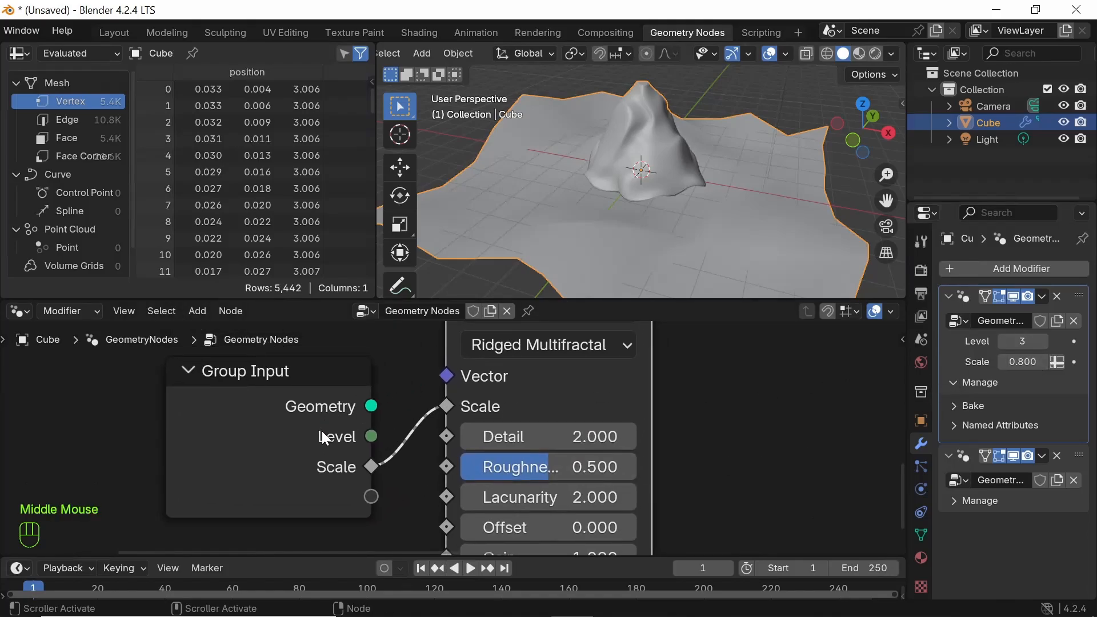
Duplicate the Group Input node beside the Cube node and expose the Cube's Size as a modifier input
{"action": "scroll", "coordinate": [325, 431], "scroll_direction": "down", "scroll_amount": 4}
{"action": "middle_click_drag", "start_coordinate": [411, 444], "coordinate": [375, 455]}
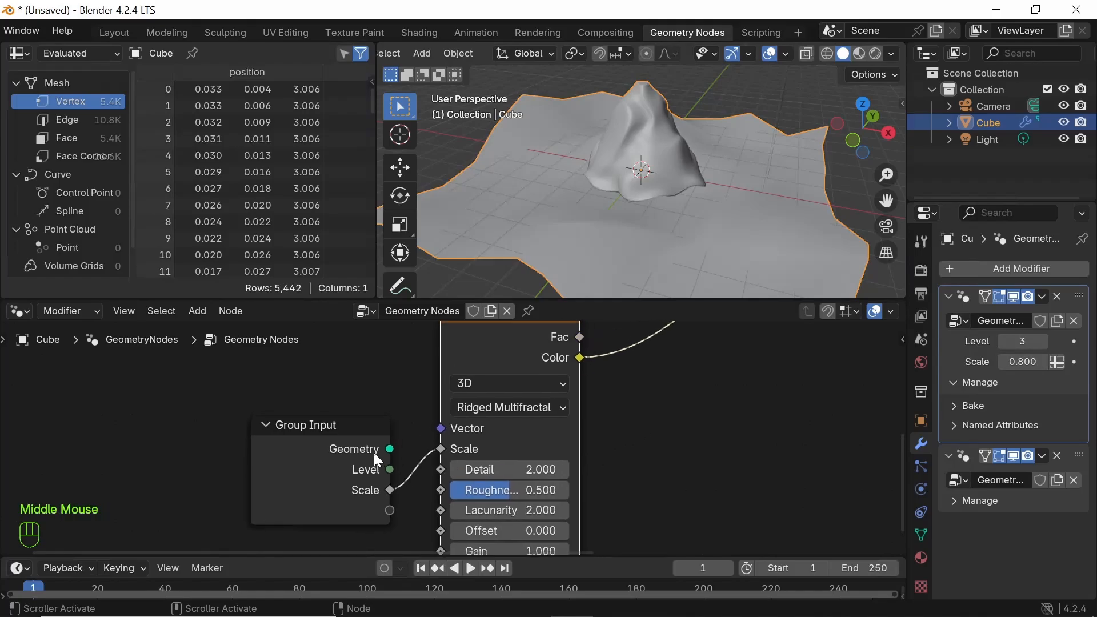
{"action": "middle_click_drag", "start_coordinate": [316, 493], "coordinate": [338, 456]}
{"action": "scroll", "coordinate": [330, 387], "scroll_direction": "down", "scroll_amount": 2}
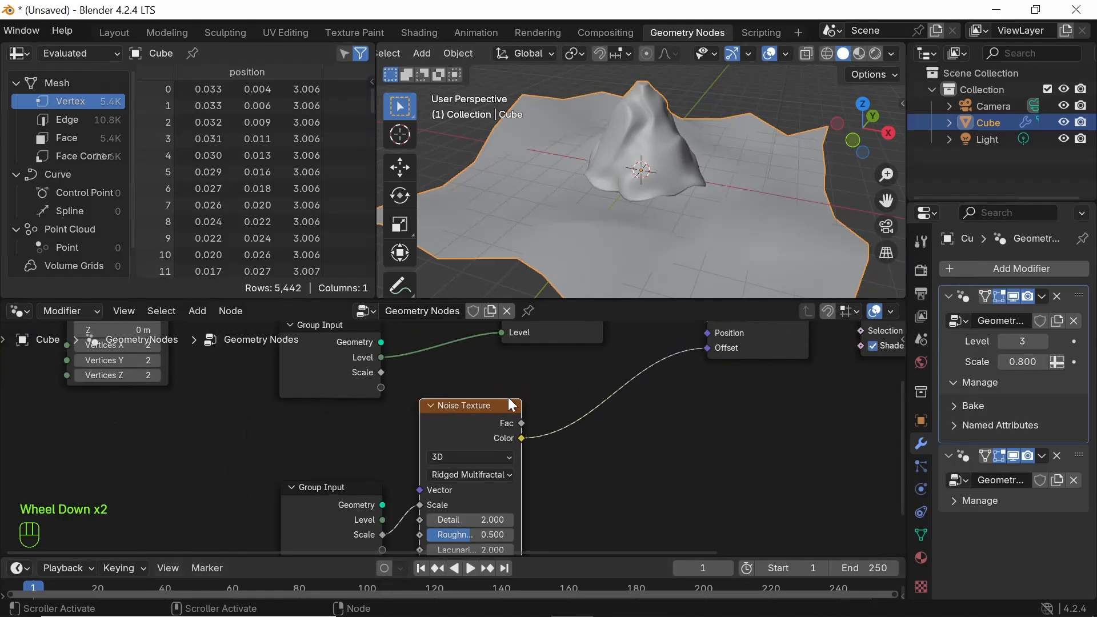
{"action": "middle_click_drag", "start_coordinate": [381, 516], "coordinate": [410, 502]}
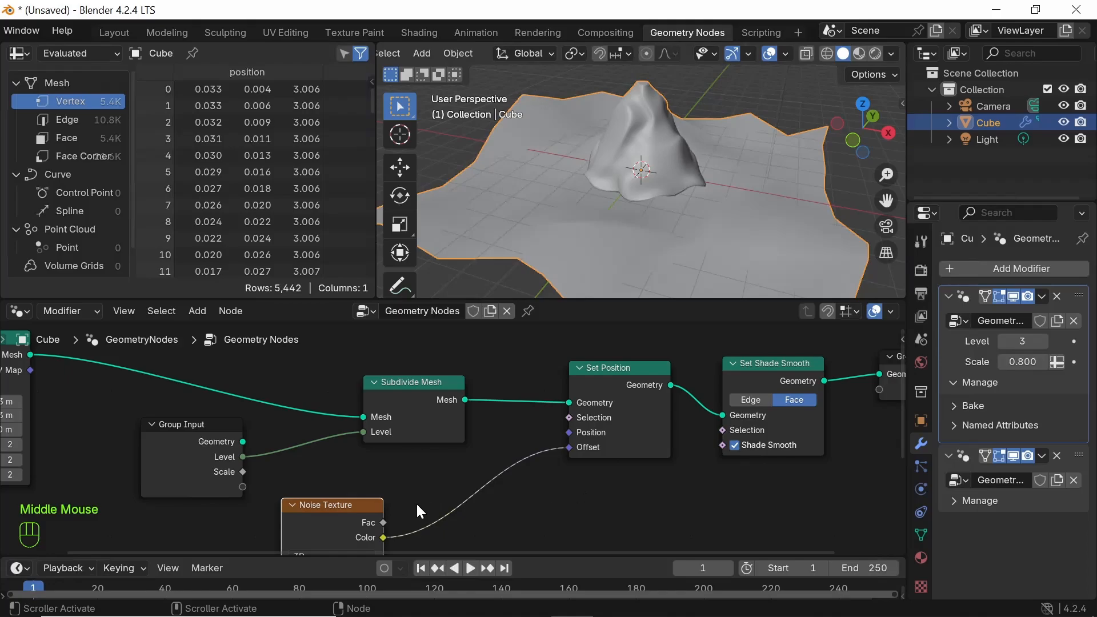
{"action": "mouse_move", "coordinate": [570, 493]}
{"action": "middle_mouse_down"}
{"action": "mouse_move", "coordinate": [291, 506]}
{"action": "mouse_move", "coordinate": [585, 485]}
{"action": "middle_mouse_up"}
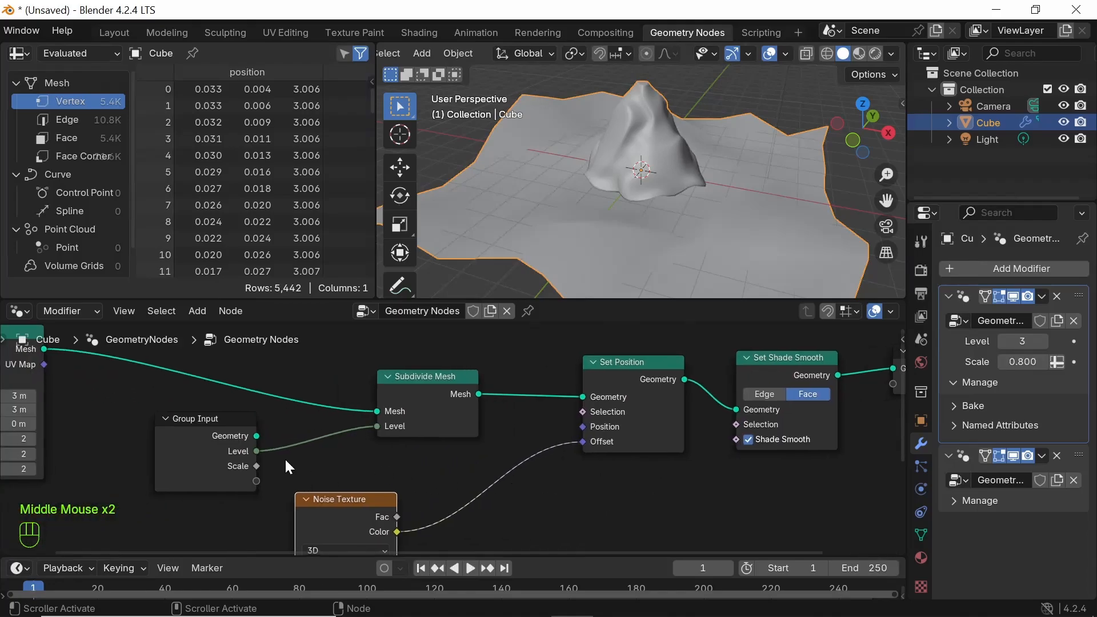
{"action": "scroll", "coordinate": [286, 466], "scroll_direction": "down", "scroll_amount": 2}
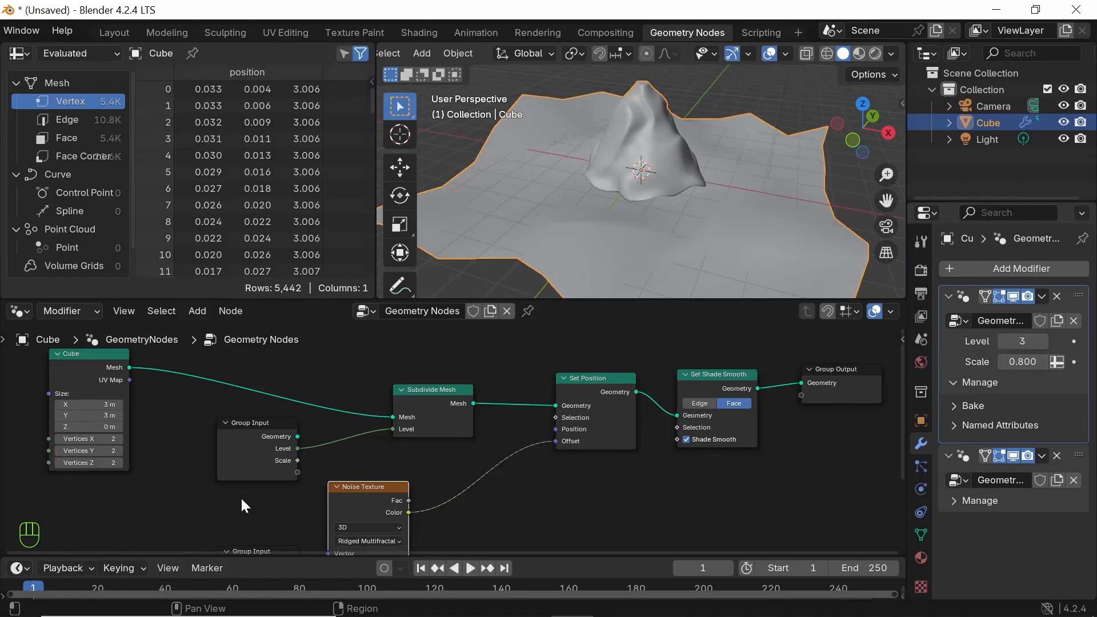
{"action": "middle_click_drag", "start_coordinate": [372, 489], "coordinate": [455, 503]}
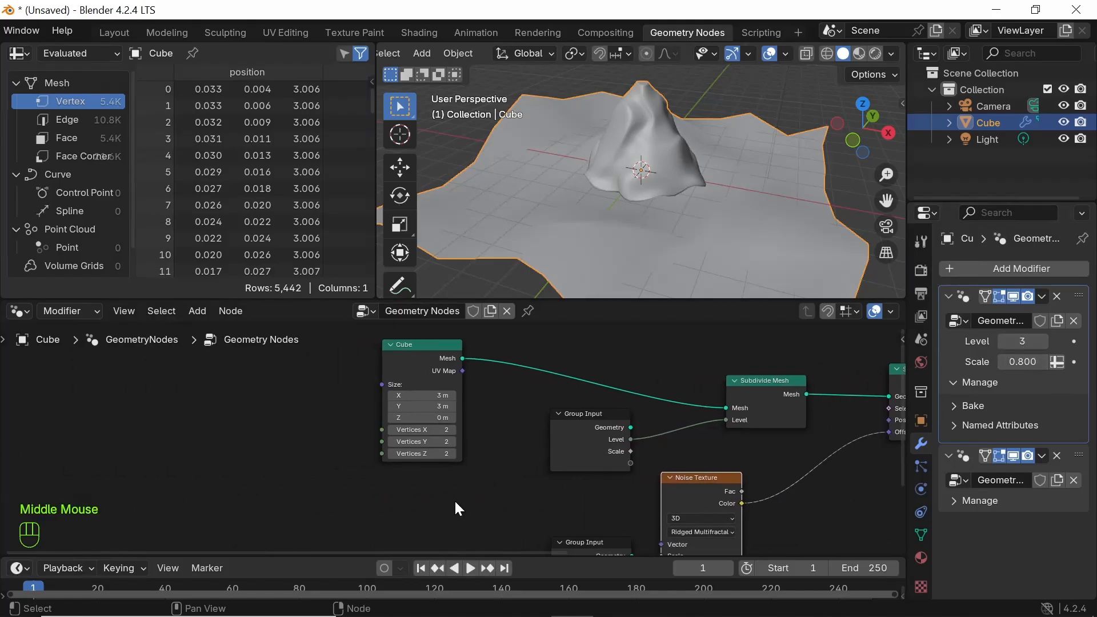
{"action": "scroll", "coordinate": [340, 427], "scroll_direction": "up", "scroll_amount": 4}
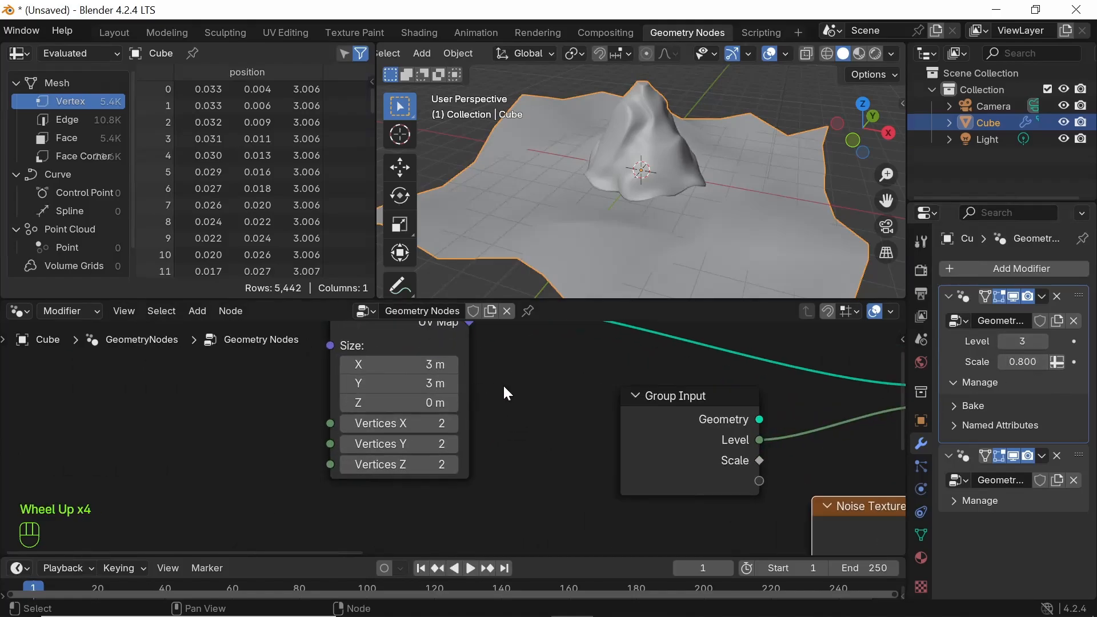
{"action": "middle_click_drag", "start_coordinate": [553, 408], "coordinate": [597, 475]}
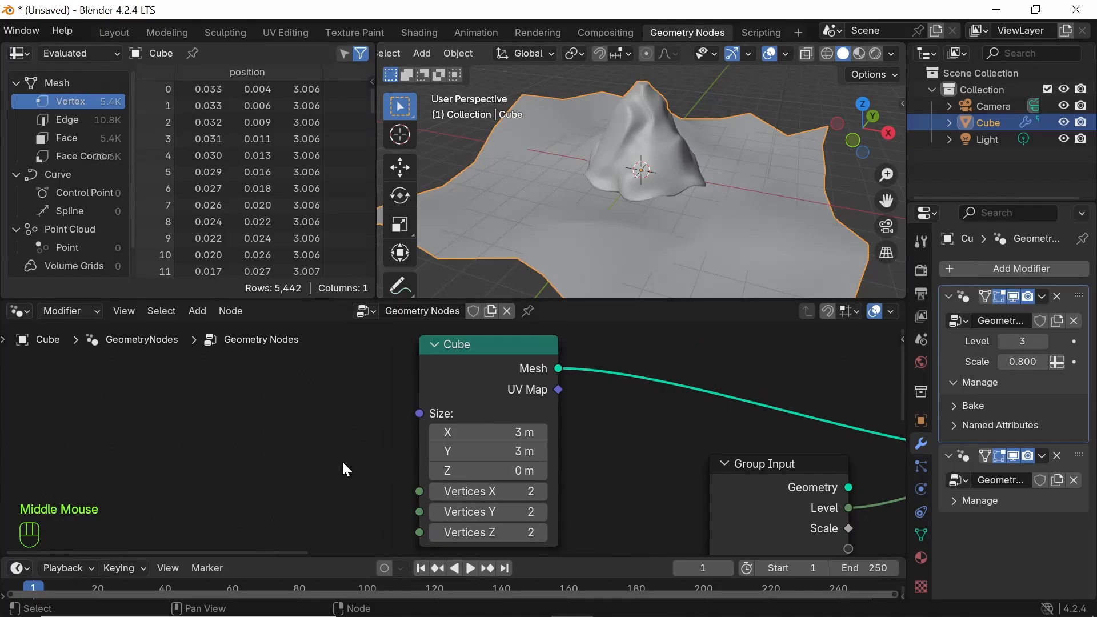
{"action": "left_click", "coordinate": [780, 463]}
{"action": "key", "text": "shift+d"}
{"action": "left_click", "coordinate": [302, 433]}
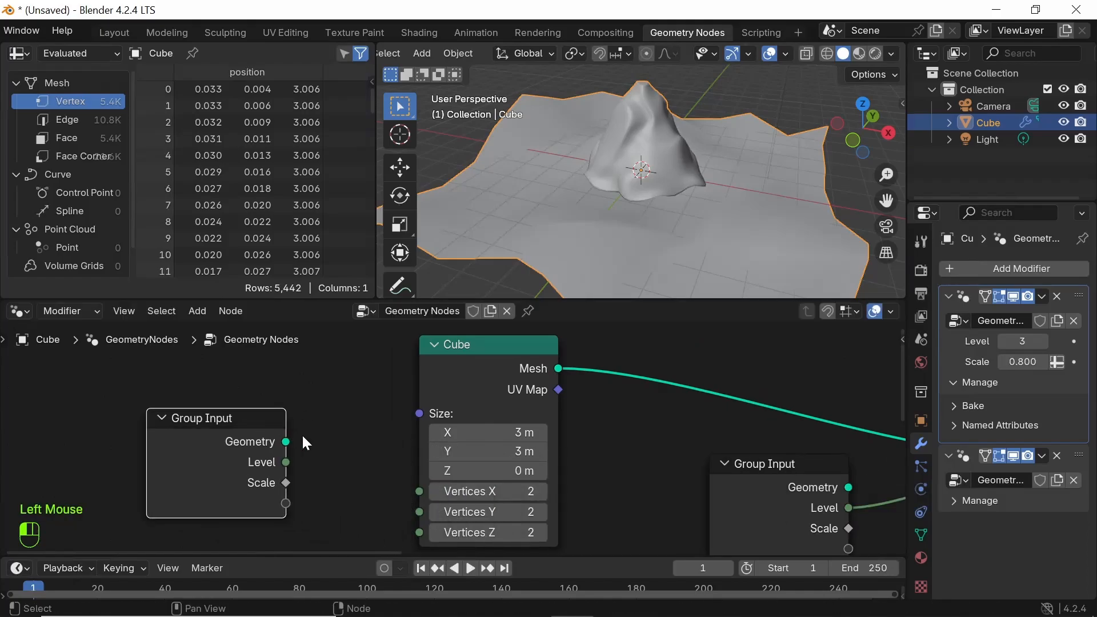
{"action": "left_click_drag", "start_coordinate": [286, 503], "coordinate": [415, 425]}
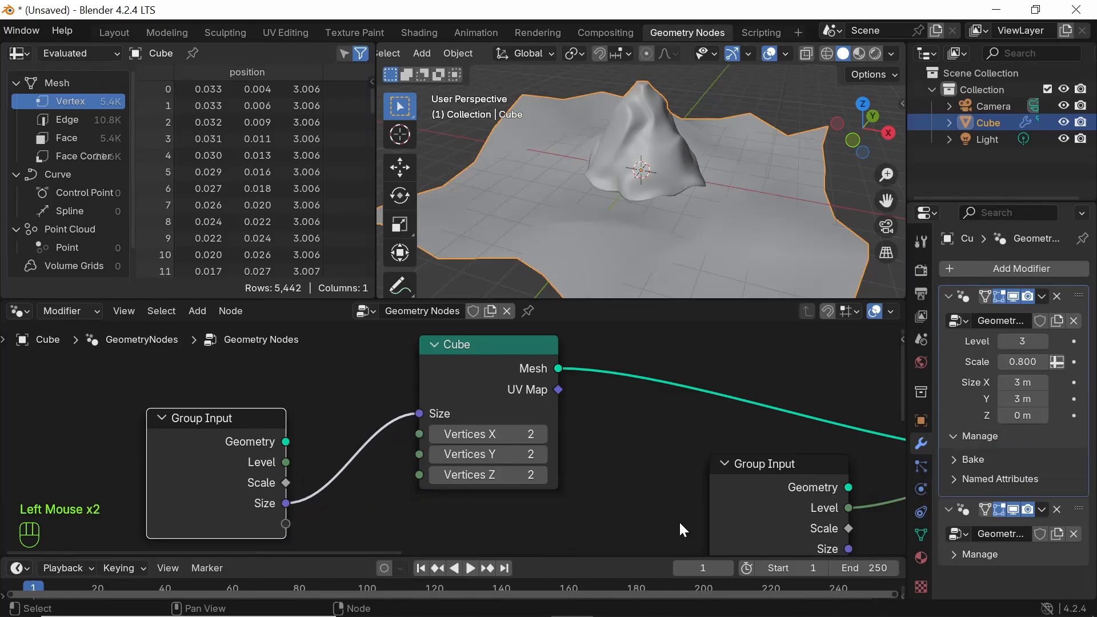
Open the second Geometry Nodes modifier's node tree and place a duplicate of its Group Input beside the Cone's lower inputs
{"action": "scroll", "coordinate": [678, 520], "scroll_direction": "down", "scroll_amount": 3}
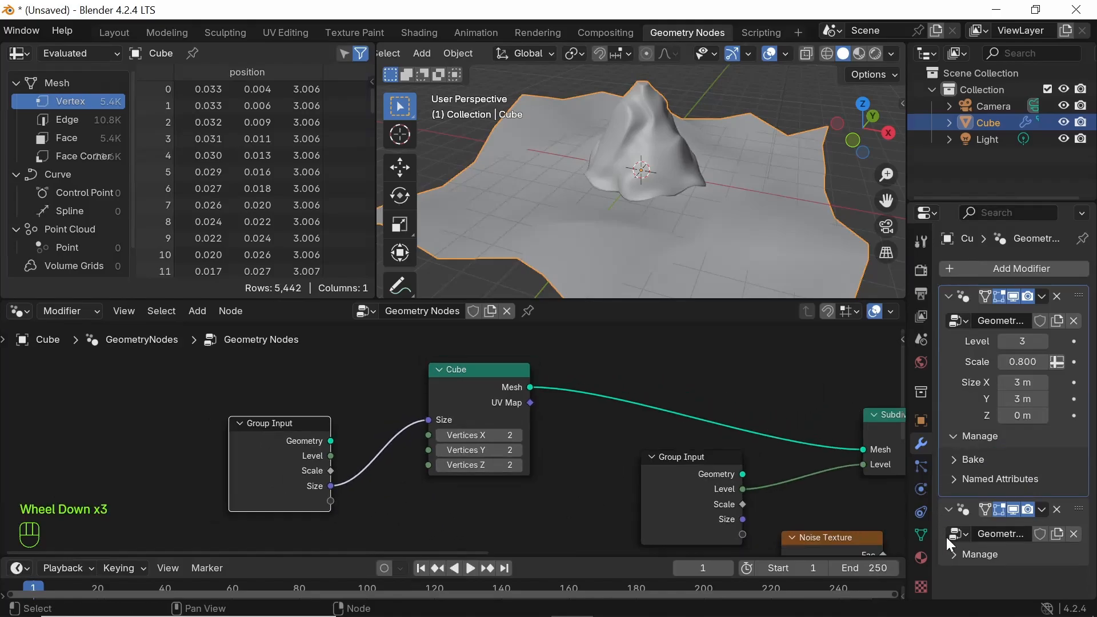
{"action": "middle_click_drag", "start_coordinate": [515, 427], "coordinate": [337, 411]}
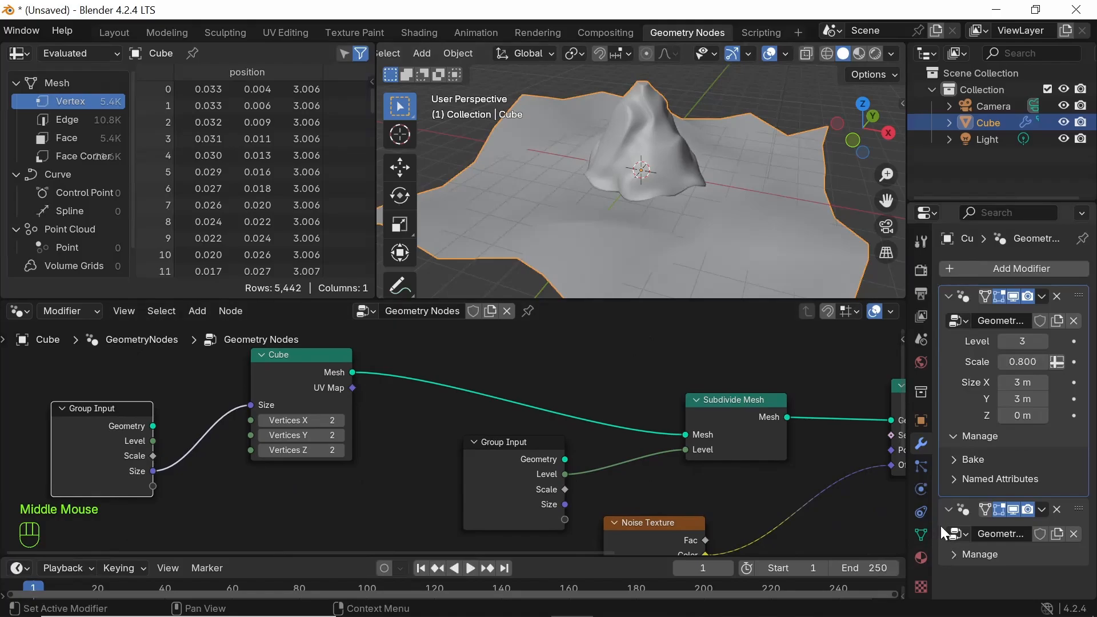
{"action": "left_click", "coordinate": [941, 525]}
{"action": "scroll", "coordinate": [311, 471], "scroll_direction": "down", "scroll_amount": 2}
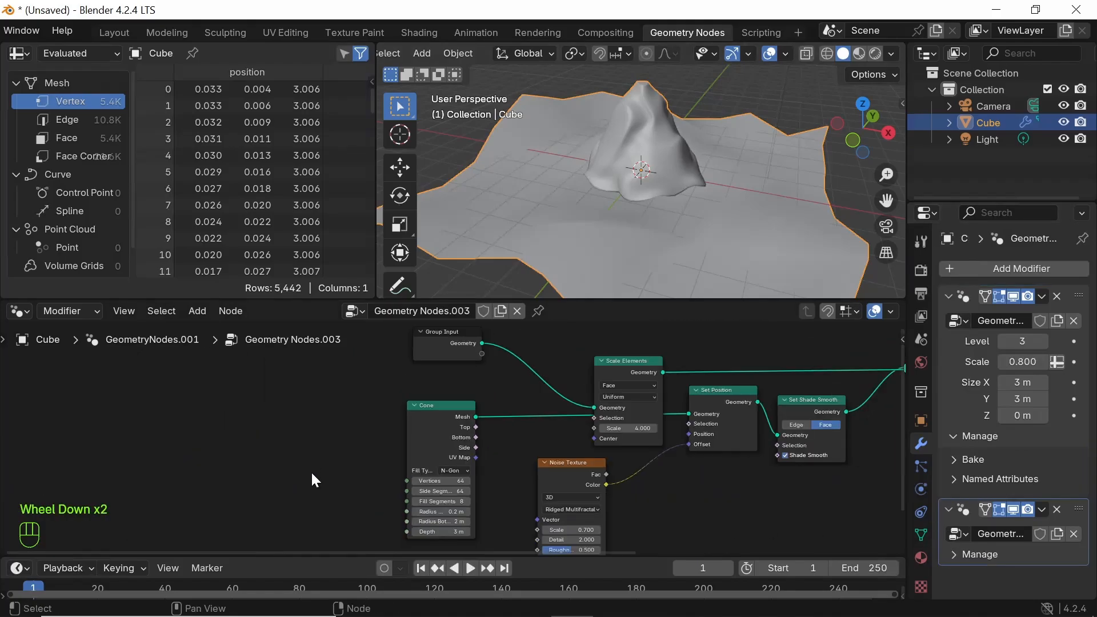
{"action": "scroll", "coordinate": [393, 498], "scroll_direction": "up", "scroll_amount": 4}
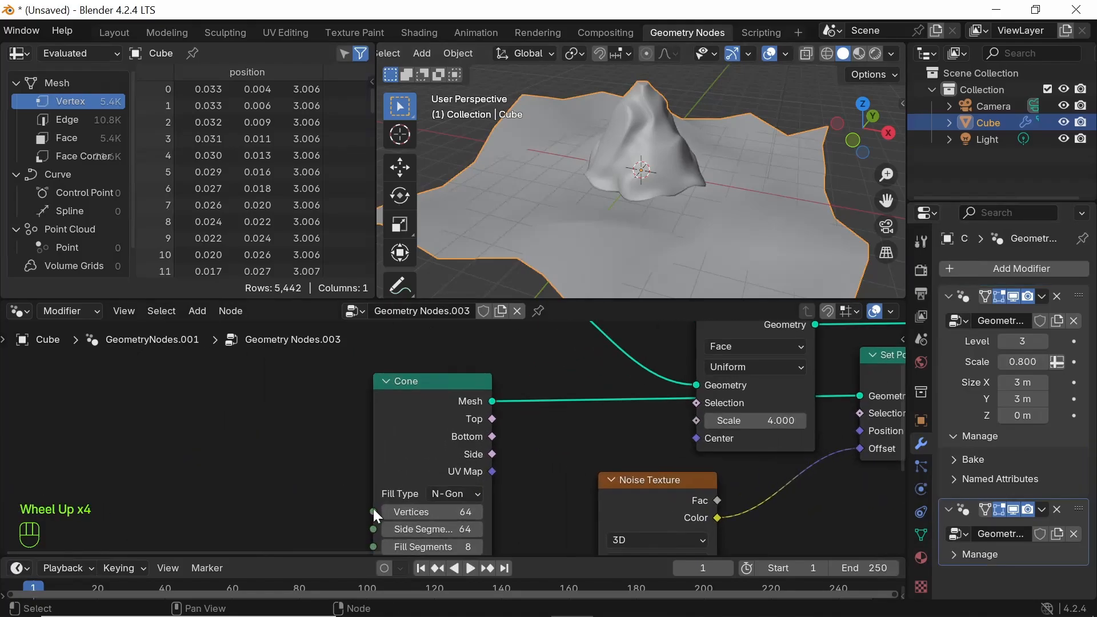
{"action": "middle_click_drag", "start_coordinate": [504, 405], "coordinate": [470, 526]}
{"action": "scroll", "coordinate": [505, 518], "scroll_direction": "up", "scroll_amount": 2}
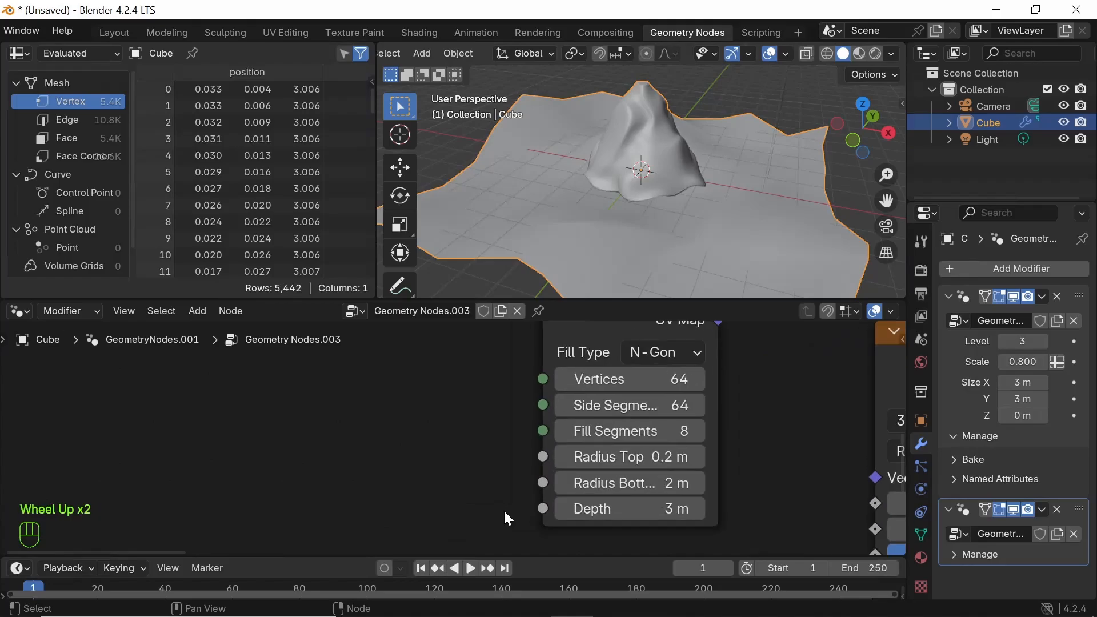
{"action": "scroll", "coordinate": [481, 504], "scroll_direction": "down", "scroll_amount": 5}
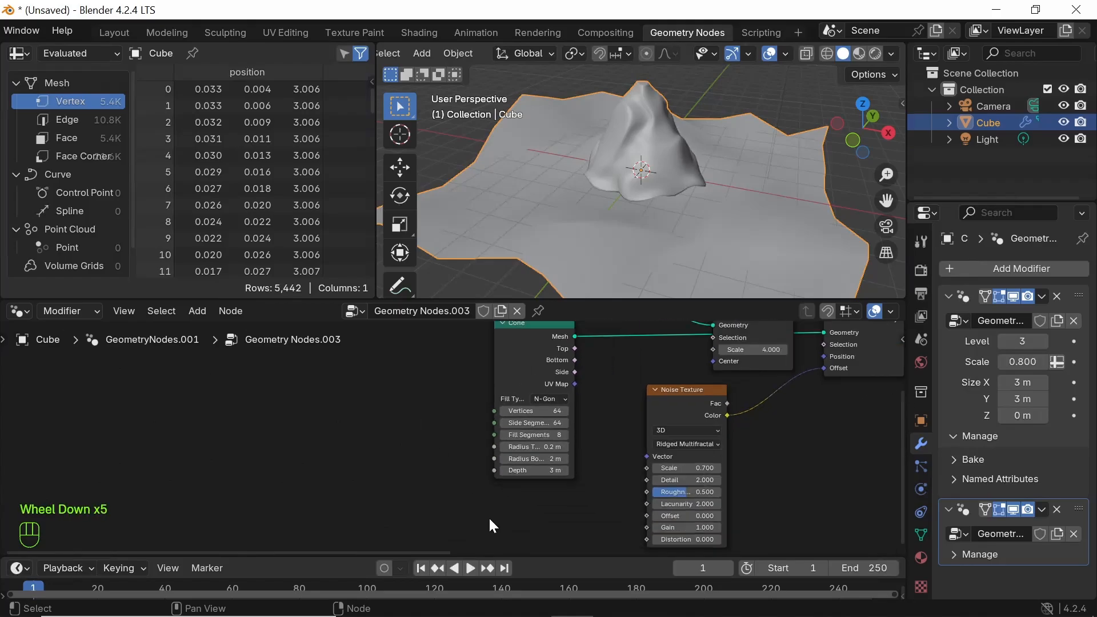
{"action": "middle_click_drag", "start_coordinate": [489, 520], "coordinate": [504, 504]}
{"action": "left_click", "coordinate": [625, 381]}
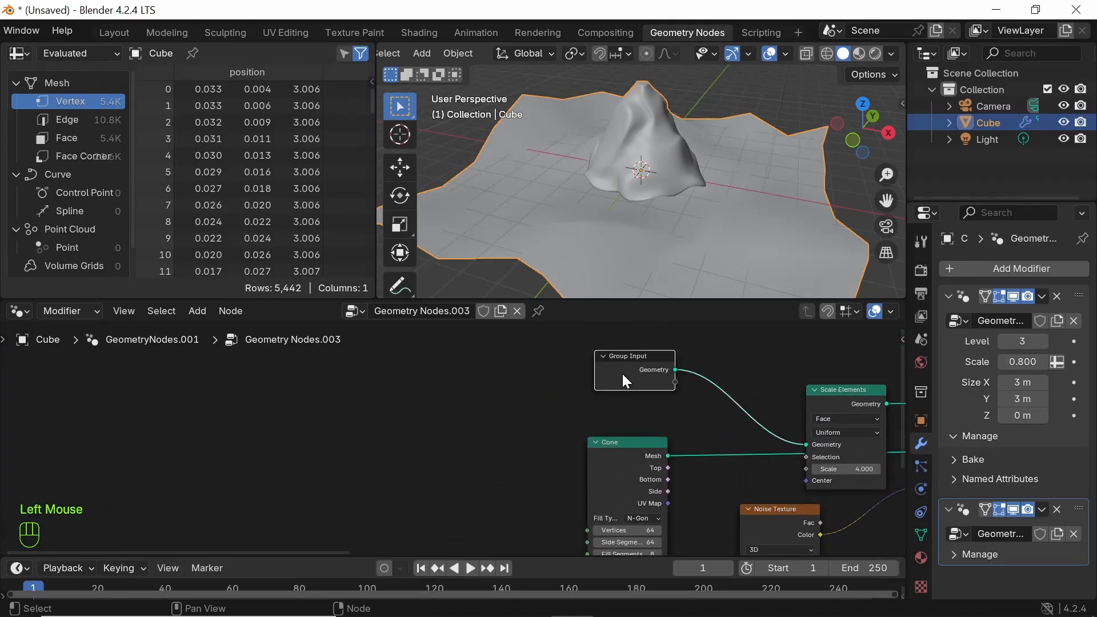
{"action": "key", "text": "shift+d"}
{"action": "left_click", "coordinate": [457, 537]}
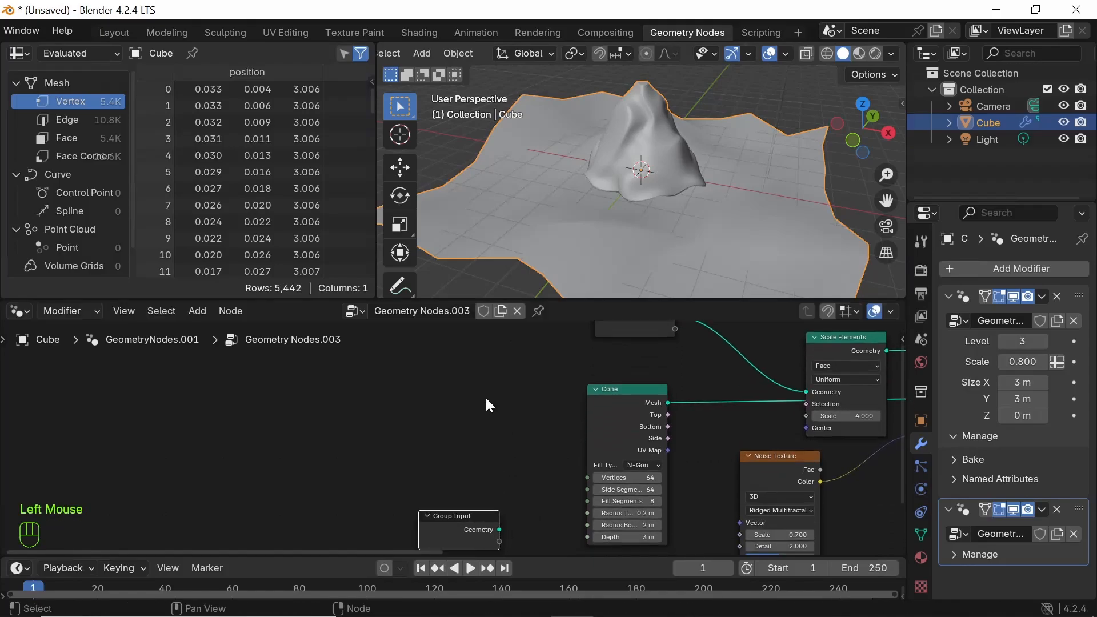
Expose the Cone's Depth as a modifier input through the duplicated Group Input and move that Group Input farther from the Cone
{"action": "scroll", "coordinate": [534, 508], "scroll_direction": "down", "scroll_amount": 2}
{"action": "scroll", "coordinate": [553, 534], "scroll_direction": "up", "scroll_amount": 3}
{"action": "middle_click_drag", "start_coordinate": [551, 529], "coordinate": [550, 462]}
{"action": "scroll", "coordinate": [548, 457], "scroll_direction": "up", "scroll_amount": 2}
{"action": "scroll", "coordinate": [547, 458], "scroll_direction": "up", "scroll_amount": 1}
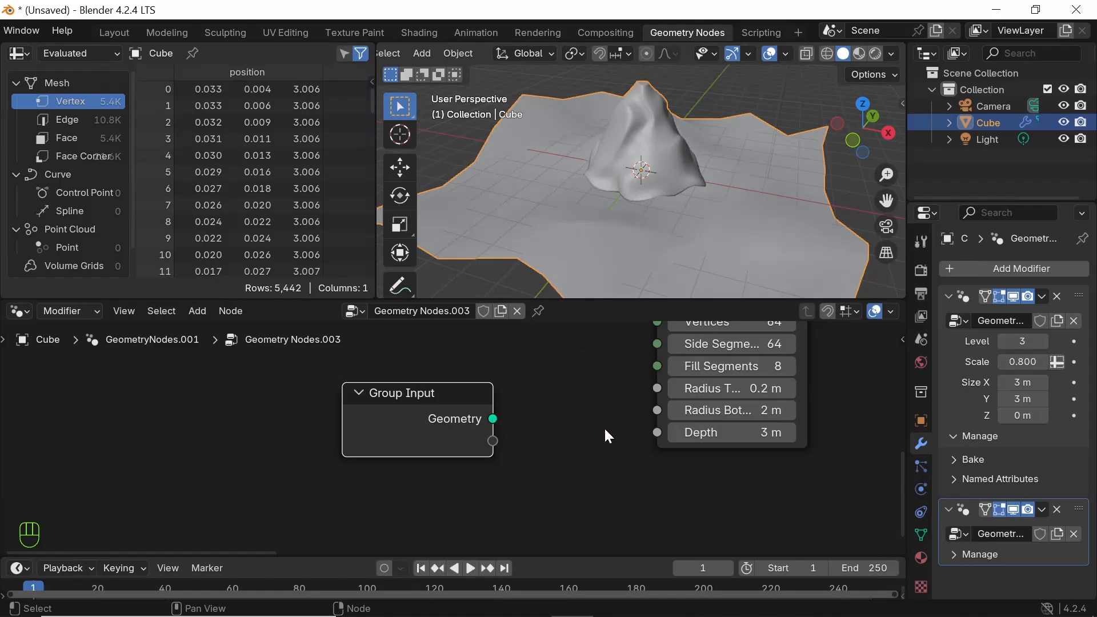
{"action": "left_click_drag", "start_coordinate": [657, 433], "coordinate": [503, 447]}
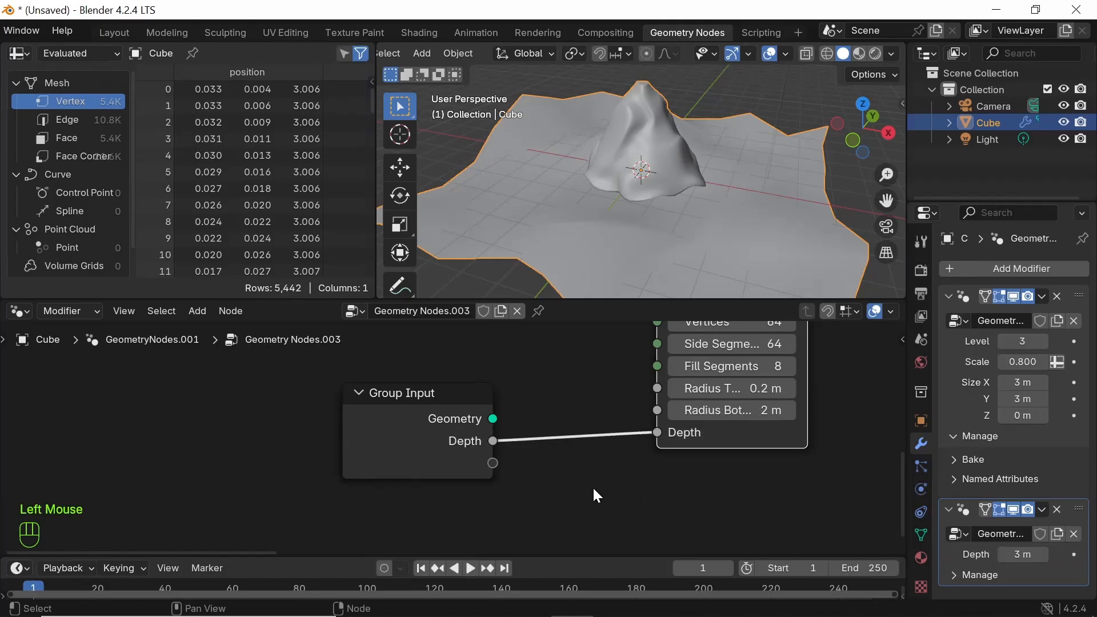
{"action": "scroll", "coordinate": [594, 490], "scroll_direction": "down", "scroll_amount": 1}
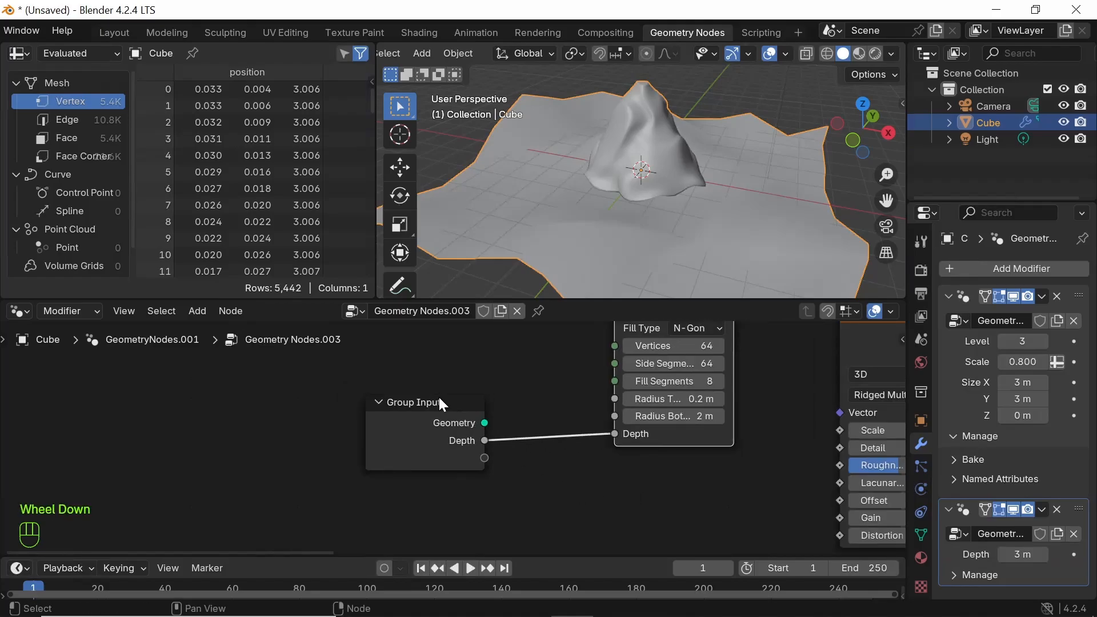
{"action": "left_click_drag", "start_coordinate": [440, 403], "coordinate": [408, 388]}
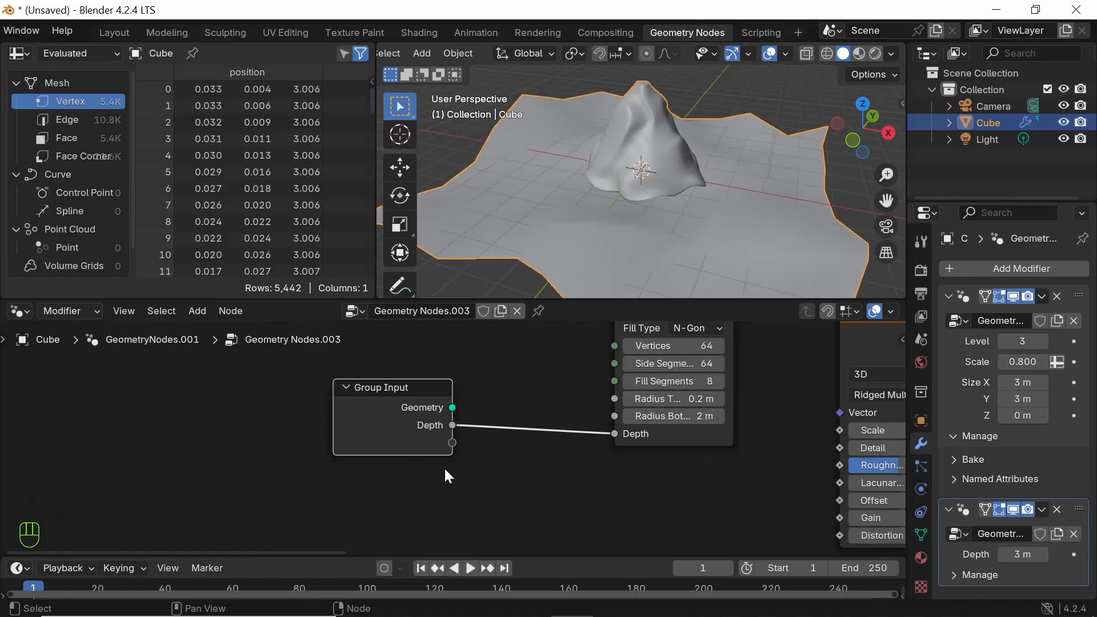
Duplicate the Group Input node again, place the copy just before Scale Elements, and shift the Cone node away to make room
{"action": "scroll", "coordinate": [446, 465], "scroll_direction": "down", "scroll_amount": 3}
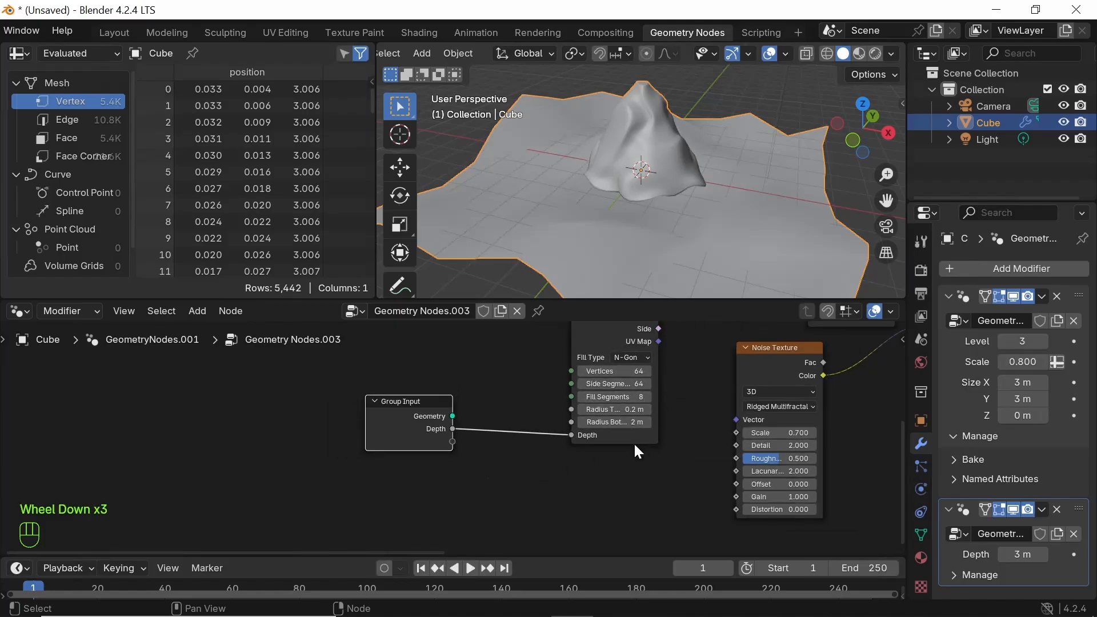
{"action": "middle_click_drag", "start_coordinate": [638, 451], "coordinate": [498, 553]}
{"action": "middle_click_drag", "start_coordinate": [682, 492], "coordinate": [577, 508]}
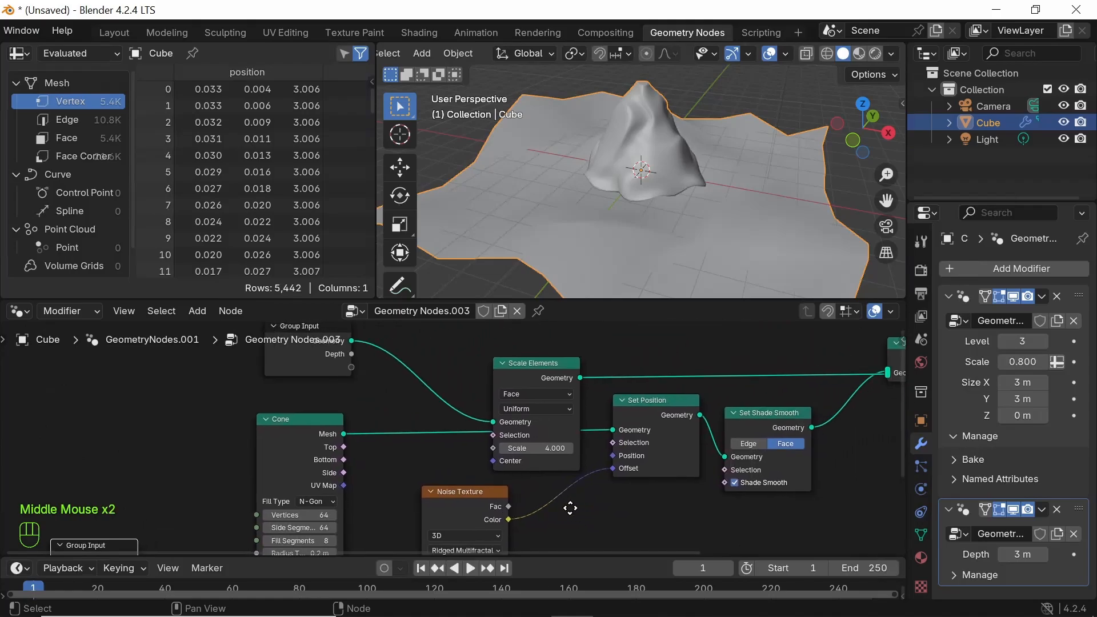
{"action": "middle_click_drag", "start_coordinate": [543, 448], "coordinate": [633, 449]}
{"action": "middle_click_drag", "start_coordinate": [547, 447], "coordinate": [689, 389]}
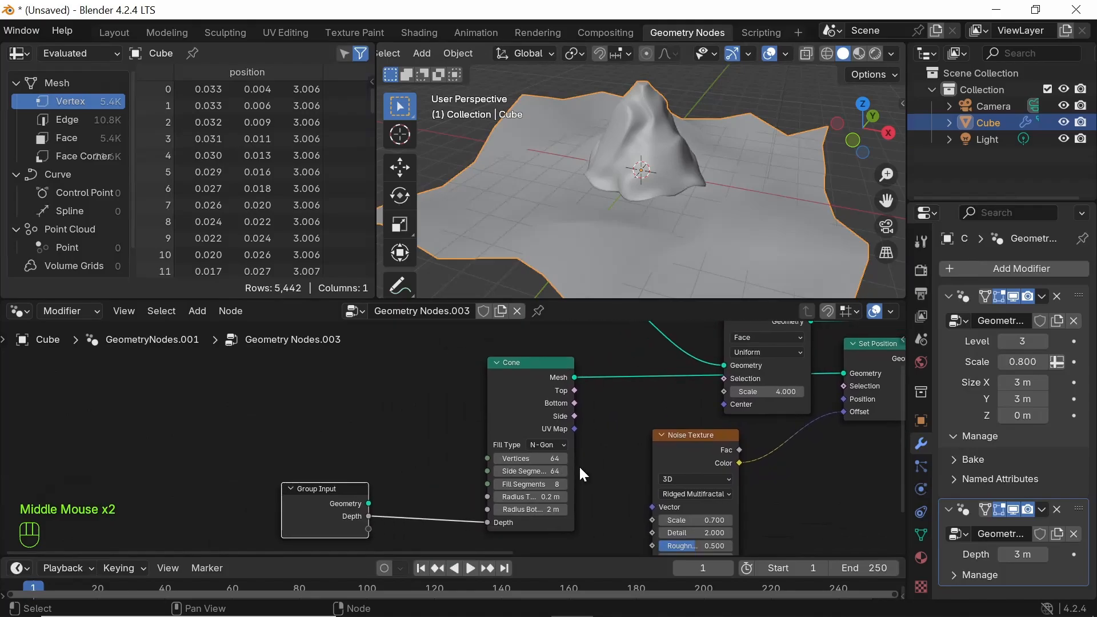
{"action": "key", "text": "shift+d"}
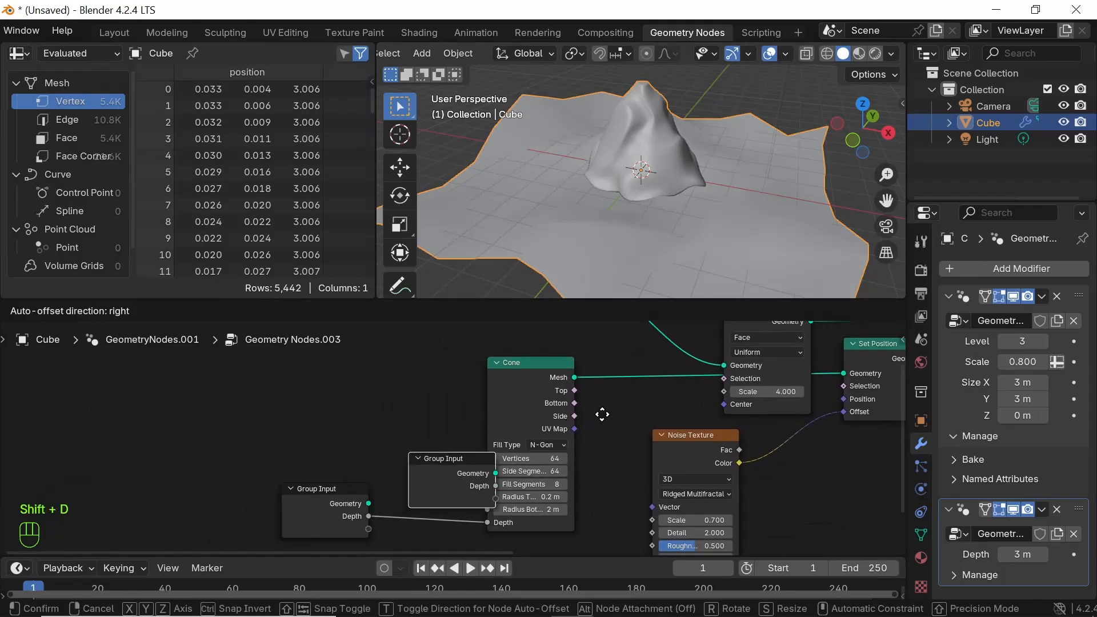
{"action": "left_click", "coordinate": [689, 413]}
{"action": "scroll", "coordinate": [690, 424], "scroll_direction": "up", "scroll_amount": 4}
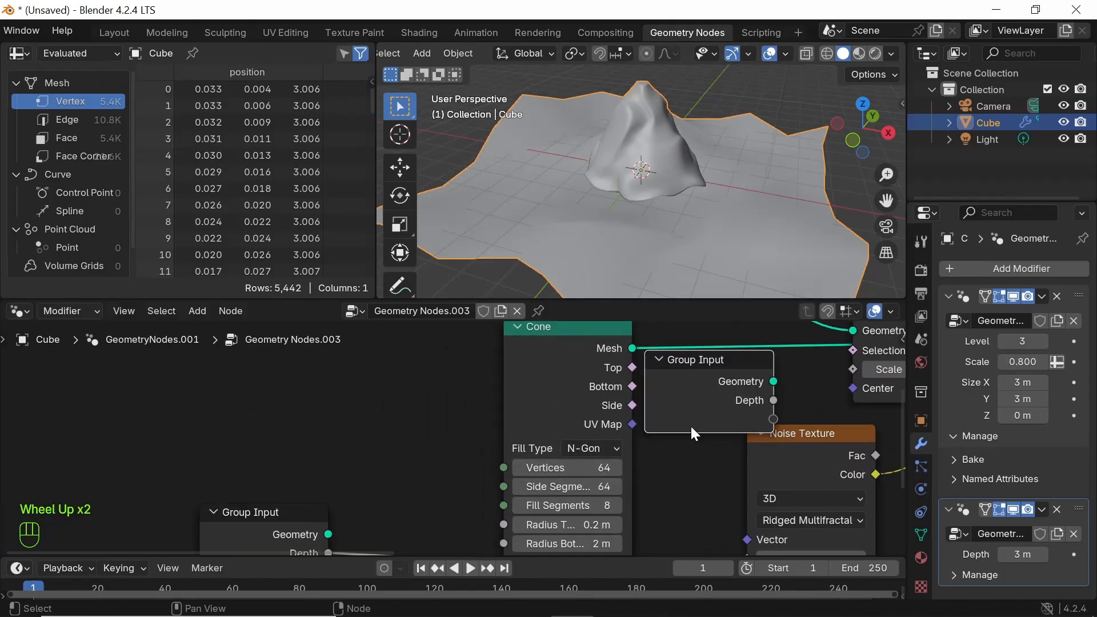
{"action": "middle_click_drag", "start_coordinate": [619, 406], "coordinate": [437, 478]}
{"action": "left_click_drag", "start_coordinate": [402, 358], "coordinate": [280, 335]}
{"action": "scroll", "coordinate": [694, 480], "scroll_direction": "down", "scroll_amount": 2}
{"action": "middle_click_drag", "start_coordinate": [694, 480], "coordinate": [552, 428]}
{"action": "left_click_drag", "start_coordinate": [489, 434], "coordinate": [481, 404]}
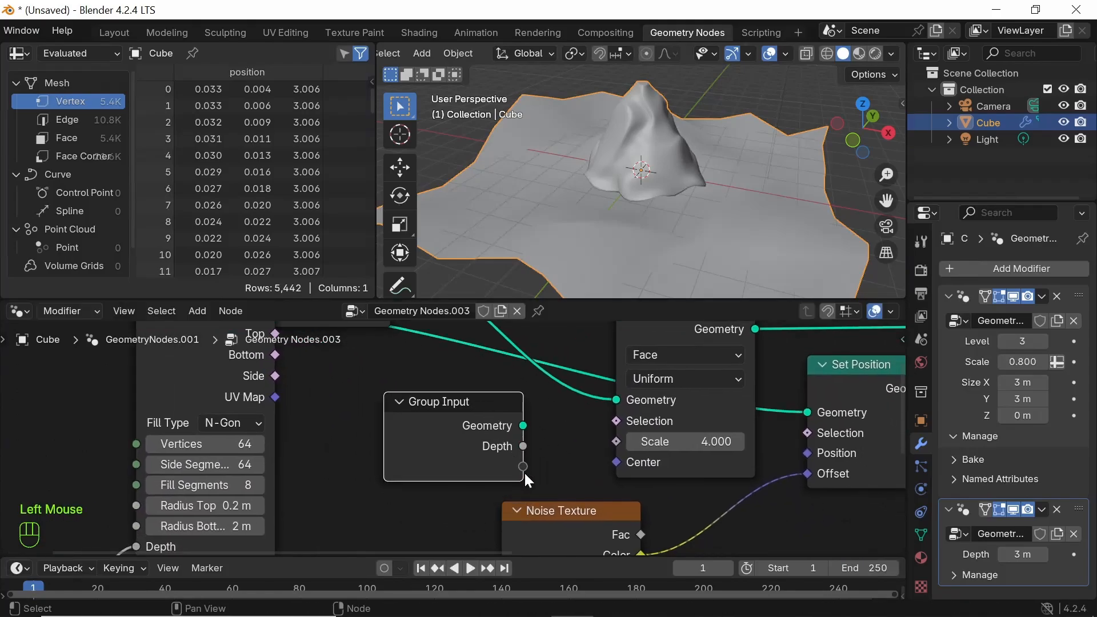
Expose the Scale of Scale Elements as a modifier input and move the Cone node below the upper Group Input nodes
{"action": "left_click_drag", "start_coordinate": [616, 441], "coordinate": [523, 467]}
{"action": "scroll", "coordinate": [380, 502], "scroll_direction": "down", "scroll_amount": 2}
{"action": "scroll", "coordinate": [395, 442], "scroll_direction": "down", "scroll_amount": 1}
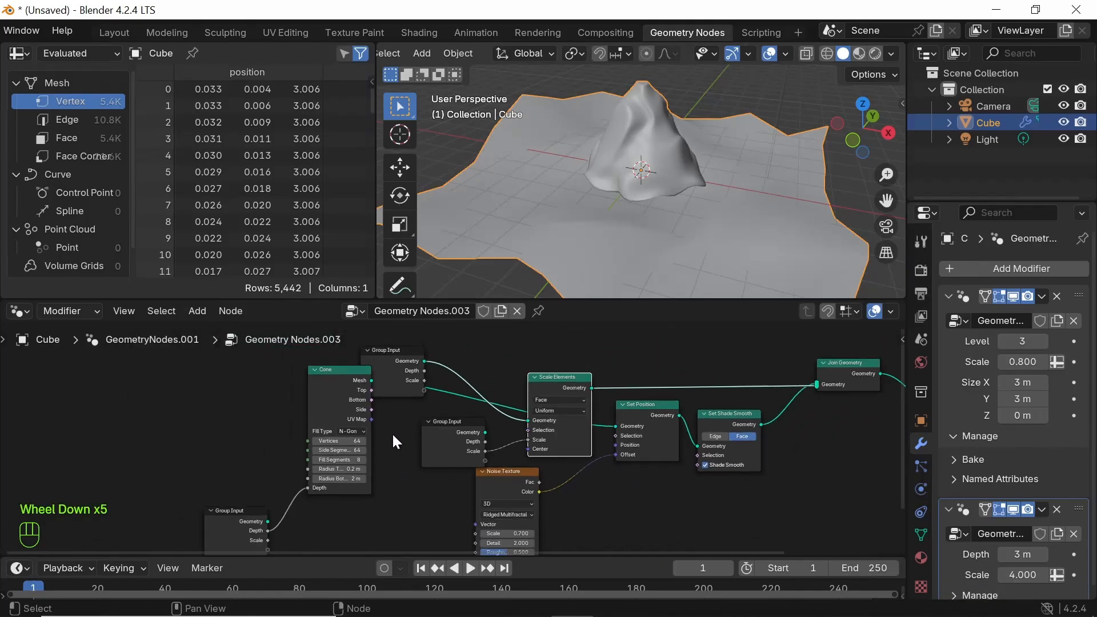
{"action": "left_click_drag", "start_coordinate": [348, 368], "coordinate": [333, 527]}
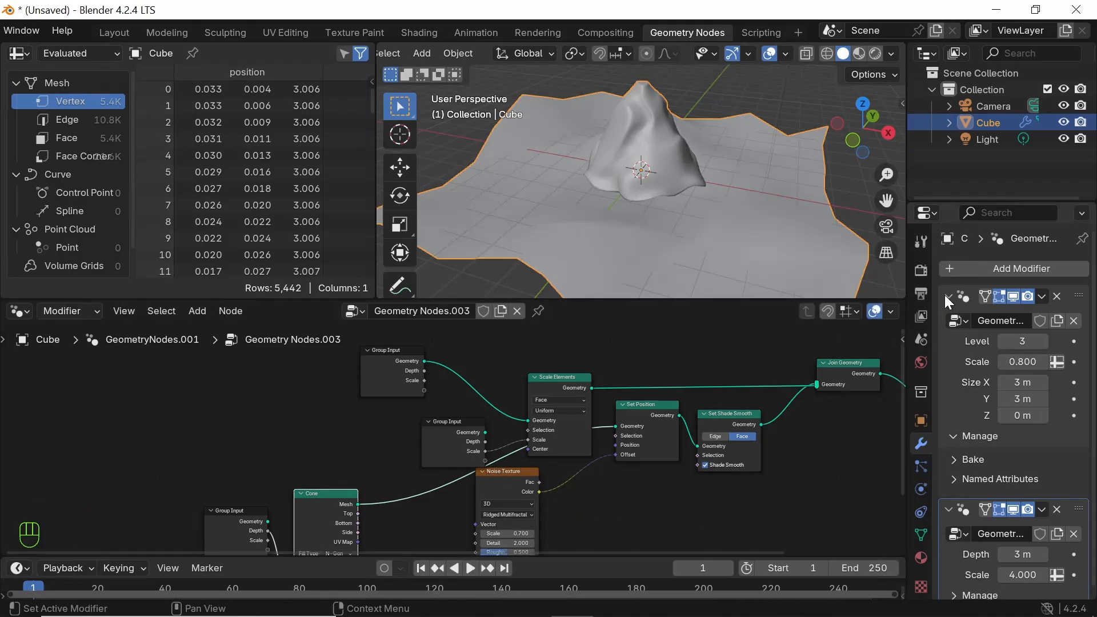
Show the node group's properties and examine its Group Sockets list alongside the exposed modifier inputs
{"action": "scroll", "coordinate": [972, 554], "scroll_direction": "down", "scroll_amount": 2}
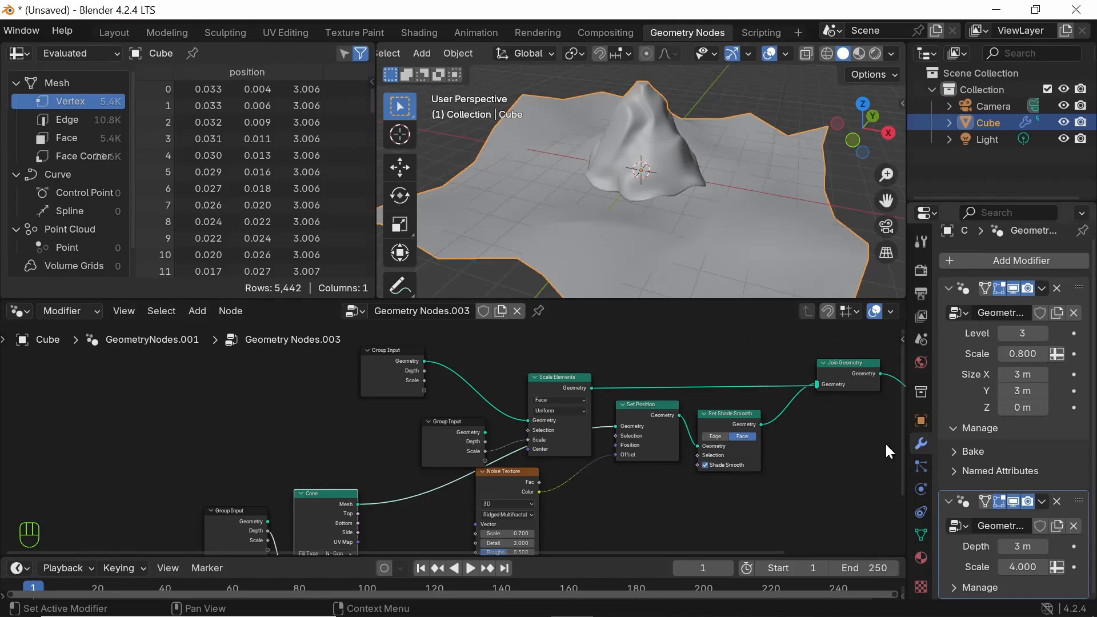
{"action": "left_click", "coordinate": [903, 337]}
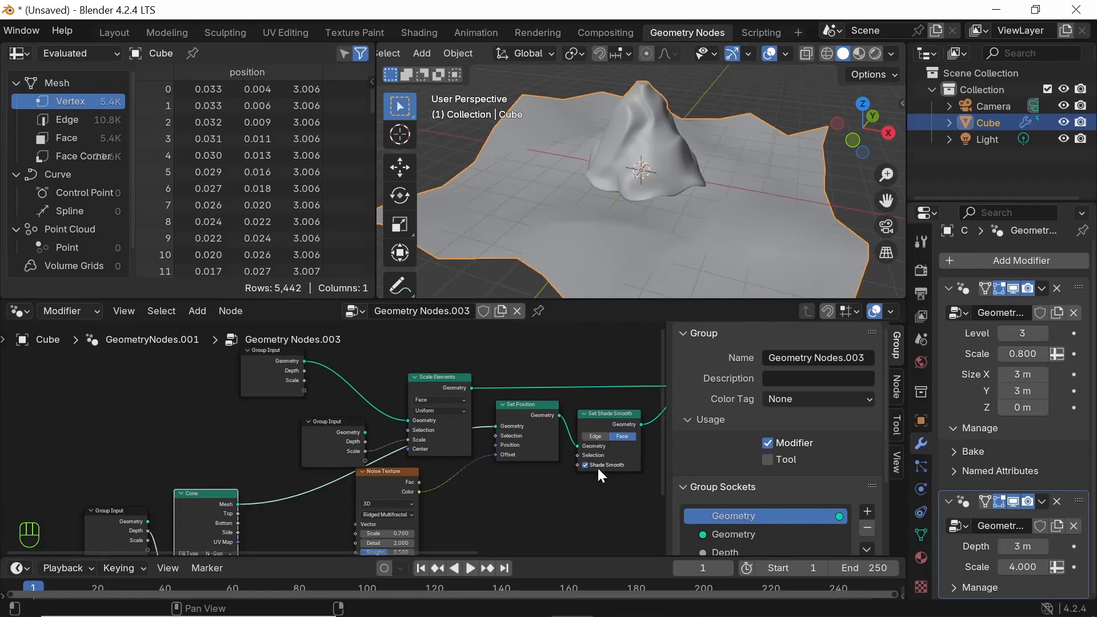
{"action": "middle_click_drag", "start_coordinate": [529, 492], "coordinate": [453, 473]}
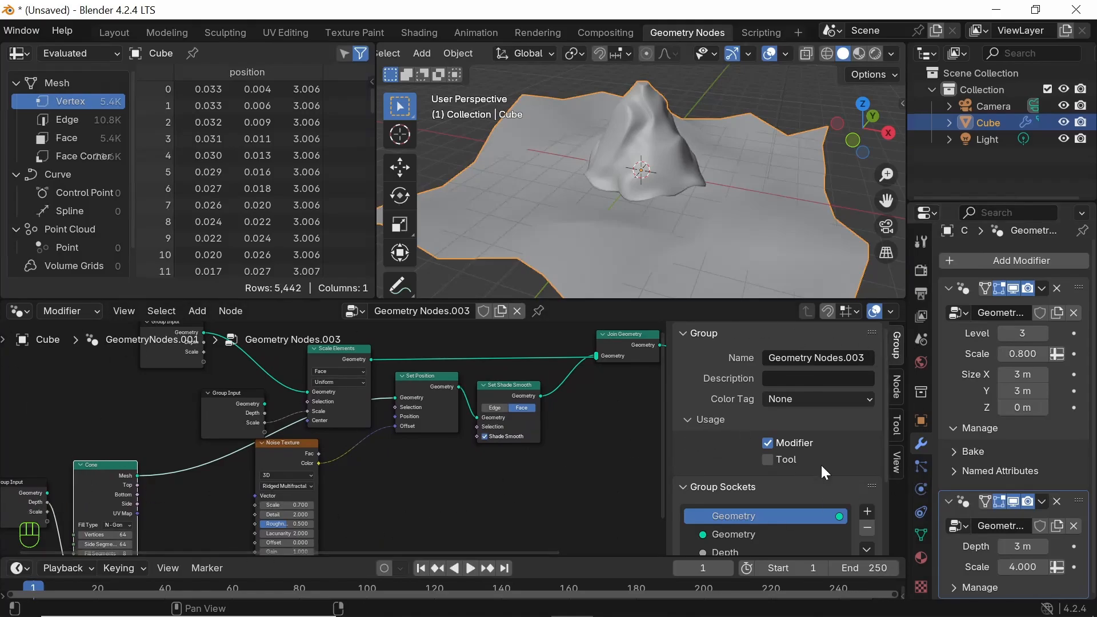
{"action": "scroll", "coordinate": [812, 432], "scroll_direction": "down", "scroll_amount": 2}
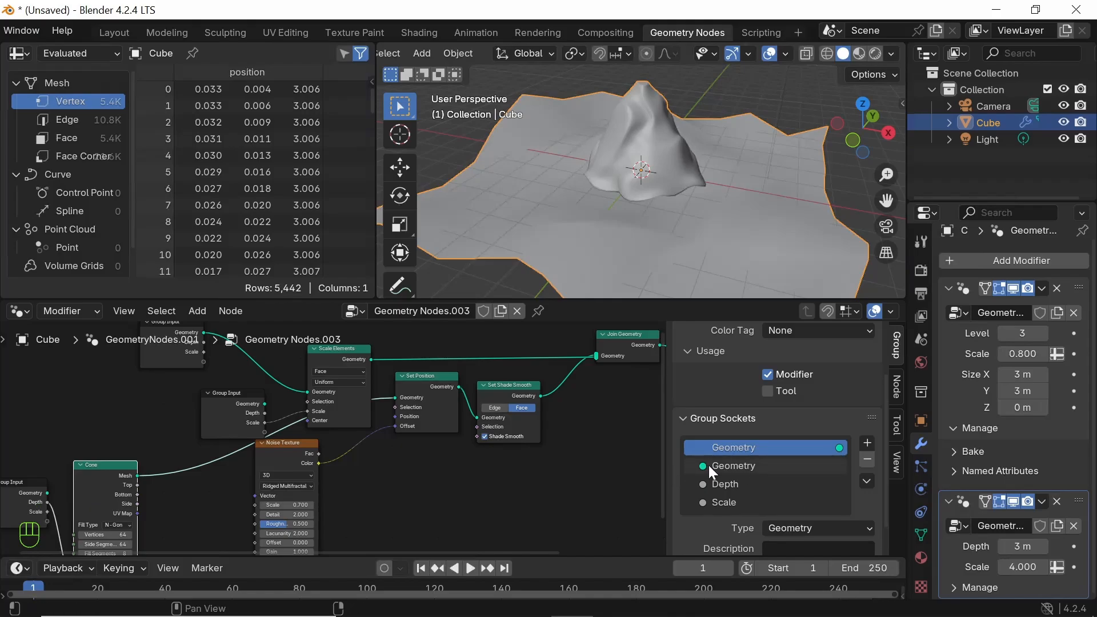
{"action": "scroll", "coordinate": [712, 474], "scroll_direction": "up", "scroll_amount": 2}
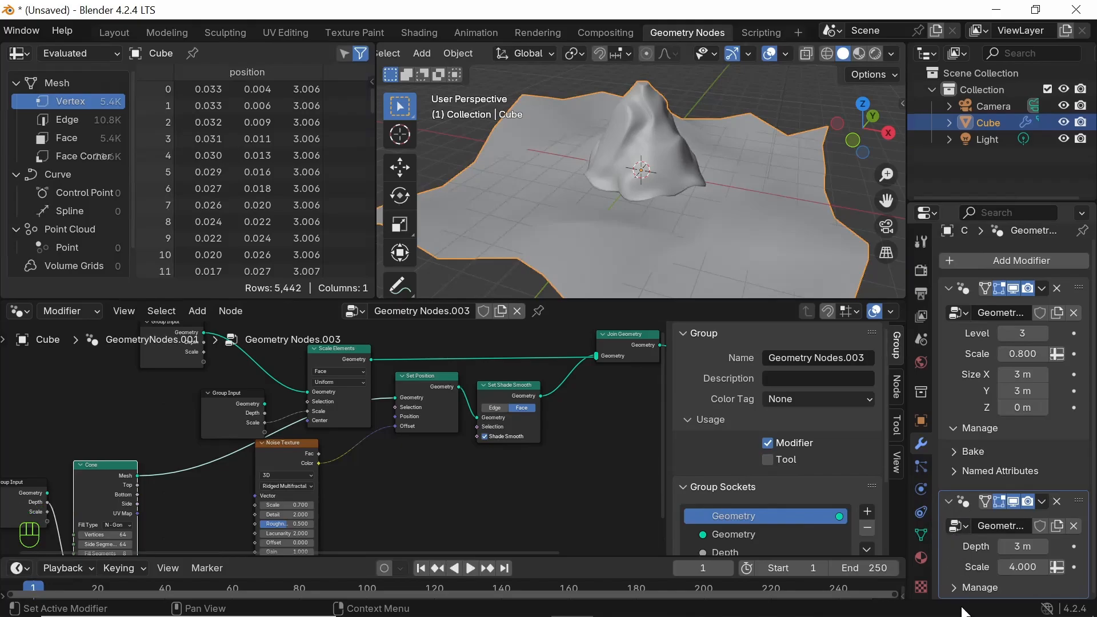
Switch to the first Geometry Nodes modifier's node group and rename its Level socket to Detailing
{"action": "scroll", "coordinate": [722, 458], "scroll_direction": "down", "scroll_amount": 1}
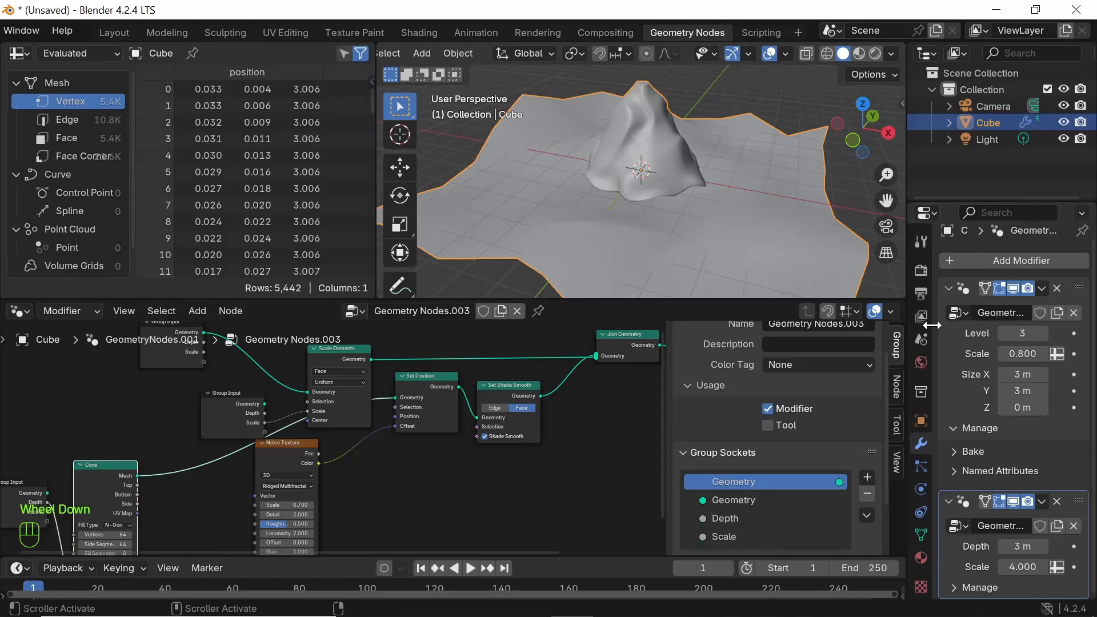
{"action": "left_click", "coordinate": [940, 336]}
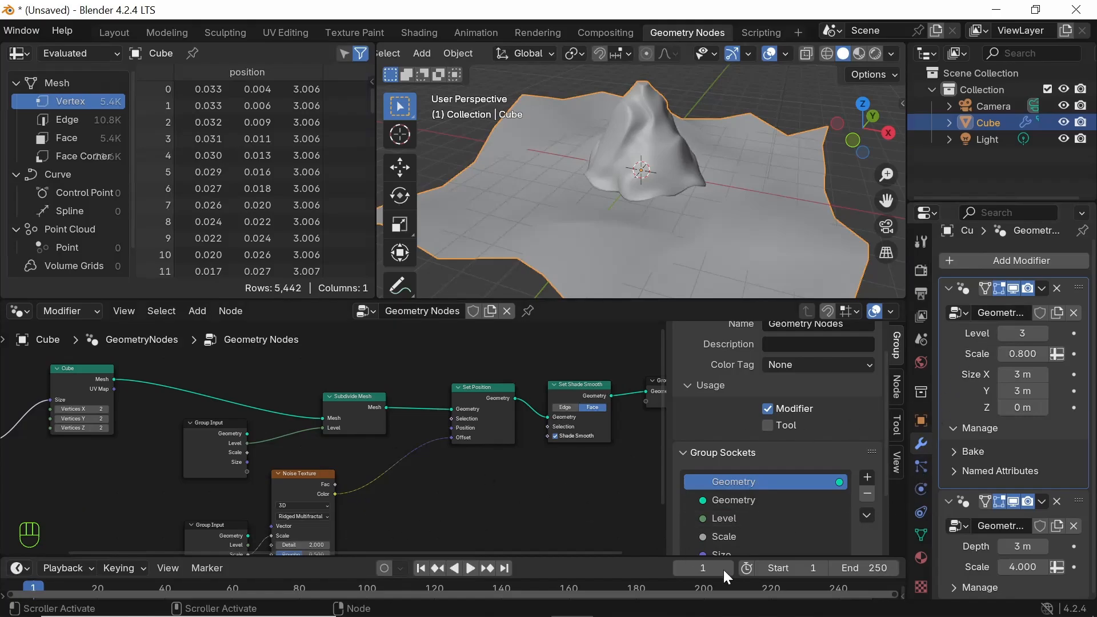
{"action": "left_click", "coordinate": [745, 517]}
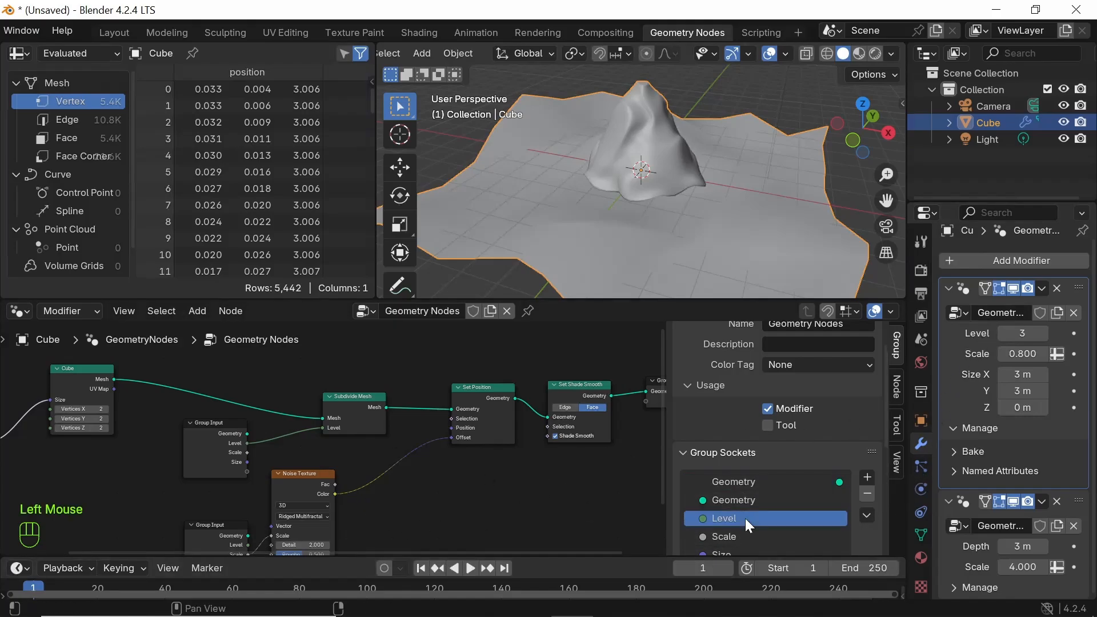
{"action": "double_click", "coordinate": [740, 517]}
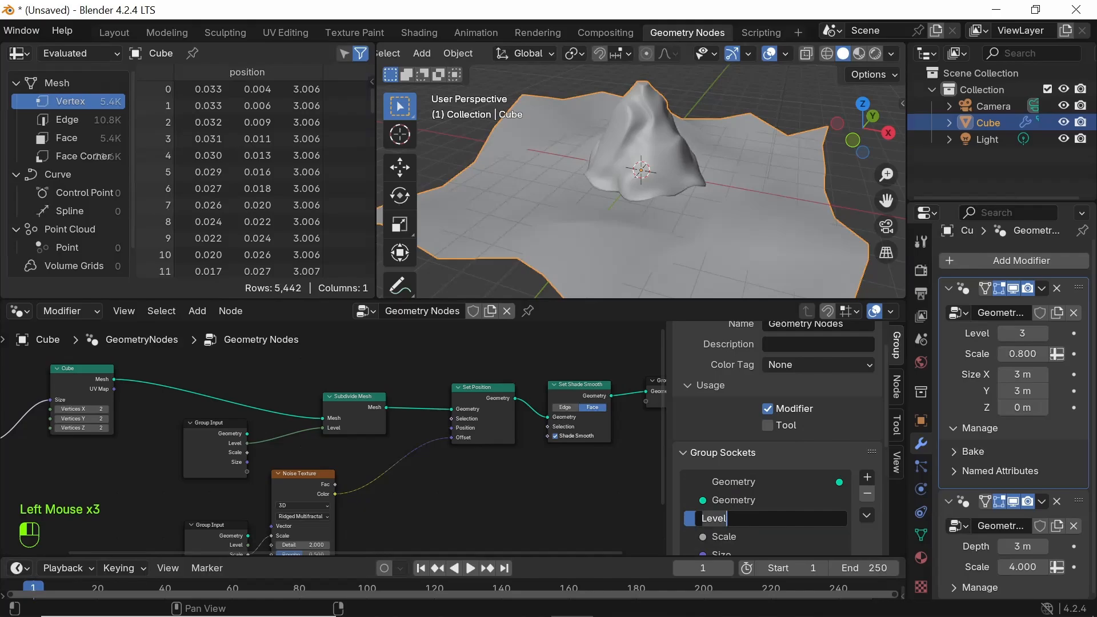
{"action": "type", "text": "Detailing"}
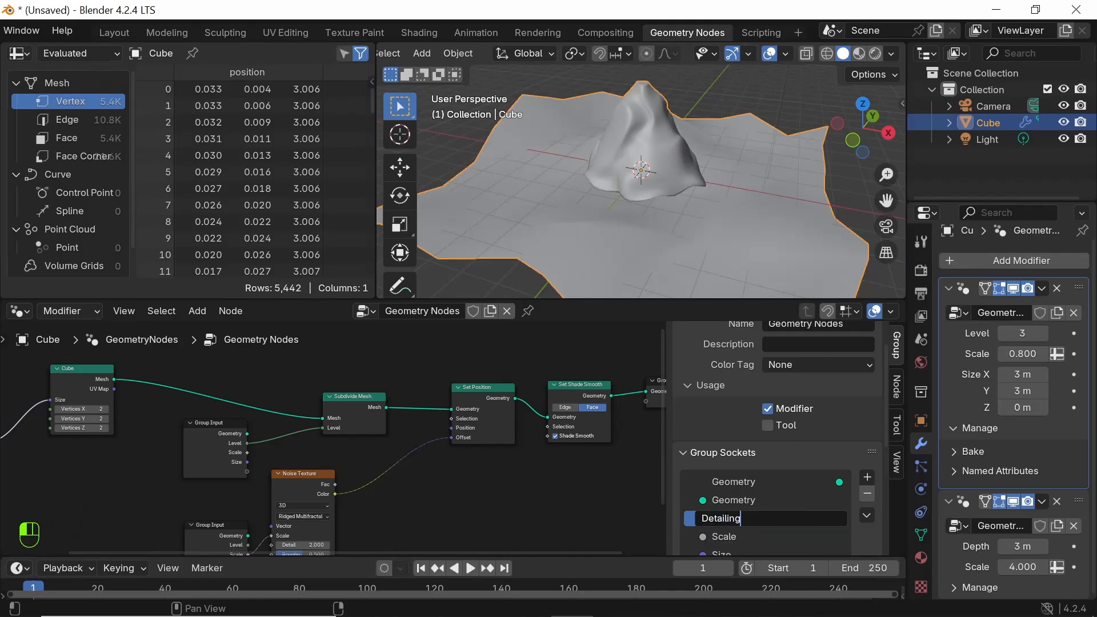
{"action": "key", "text": "Return"}
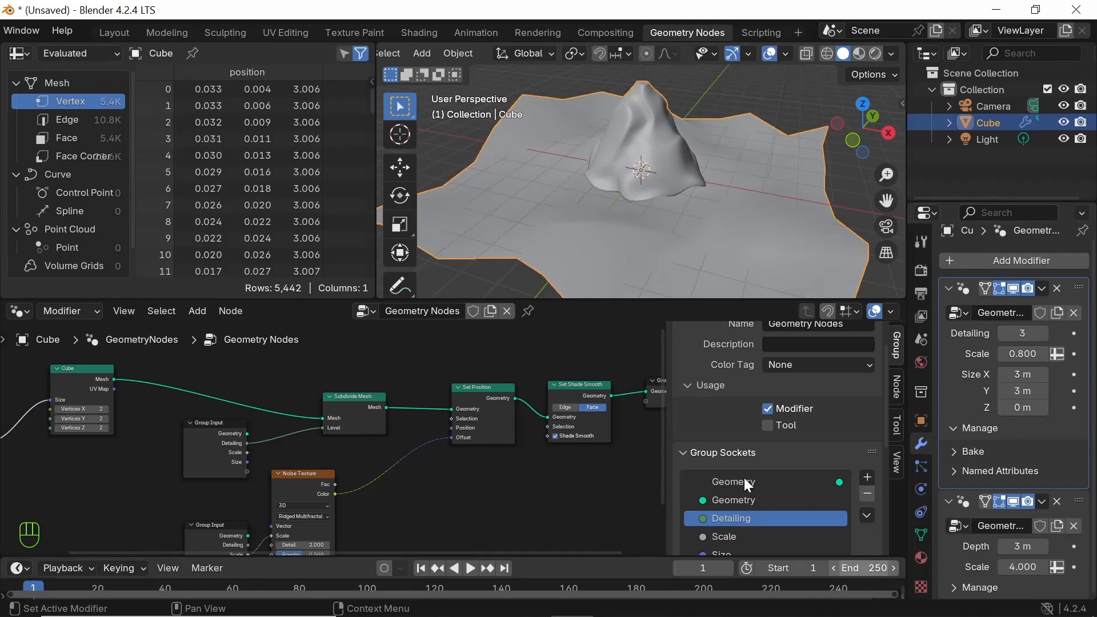
Set the Detailing socket's description to "Decides the detailing of landscape" and check its tooltip on the modifier input
{"action": "left_click", "coordinate": [789, 344]}
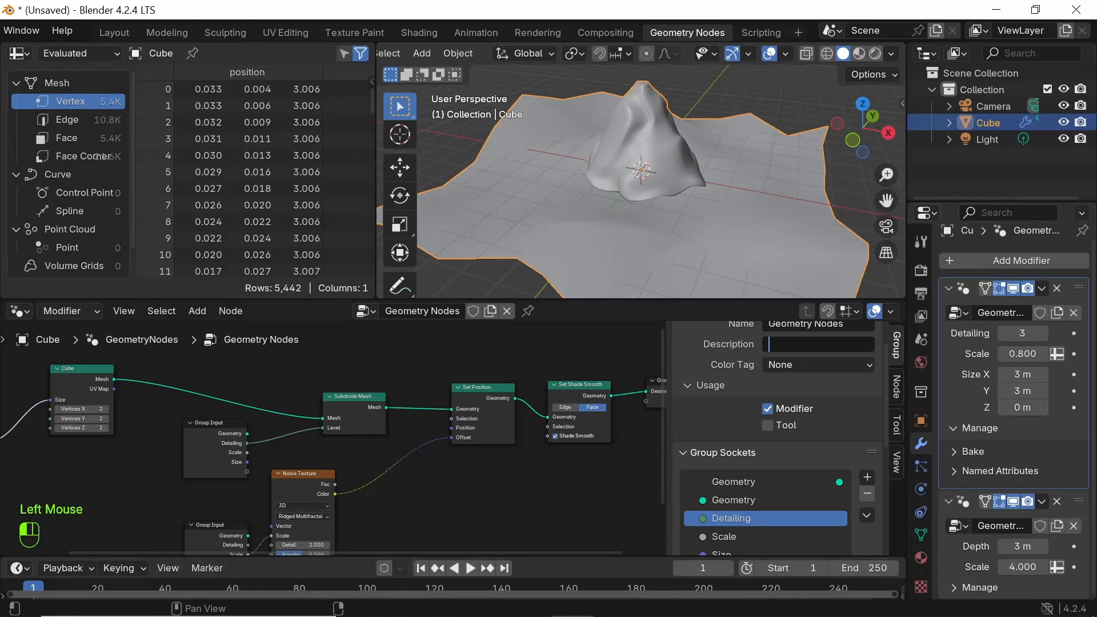
{"action": "key", "text": "Escape"}
{"action": "scroll", "coordinate": [789, 344], "scroll_direction": "up", "scroll_amount": 1}
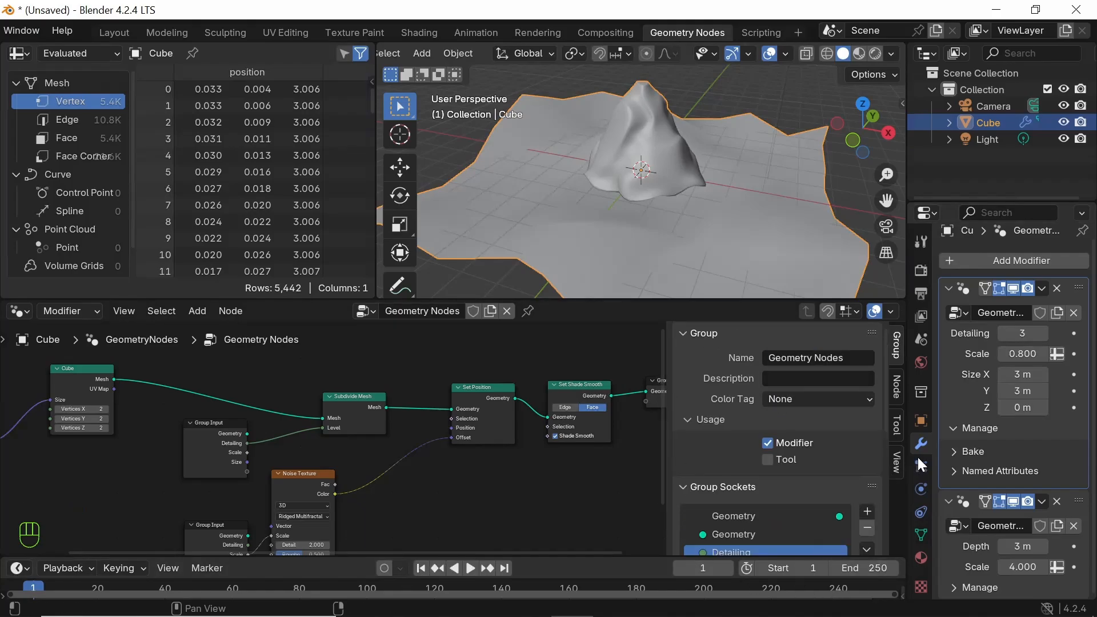
{"action": "scroll", "coordinate": [781, 513], "scroll_direction": "down", "scroll_amount": 2}
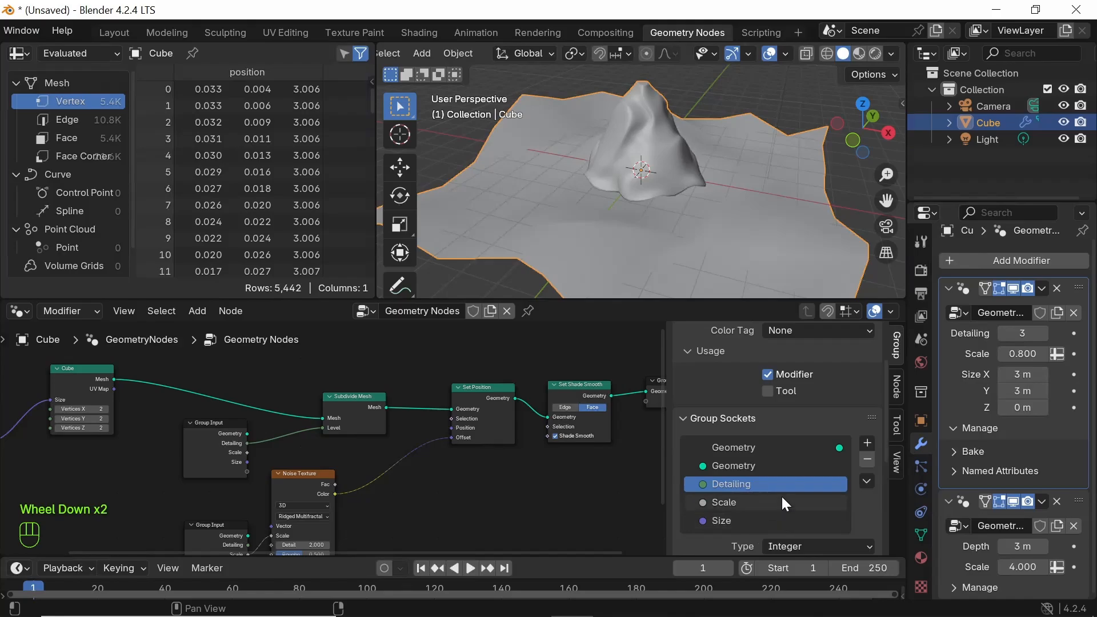
{"action": "scroll", "coordinate": [780, 491], "scroll_direction": "down", "scroll_amount": 1}
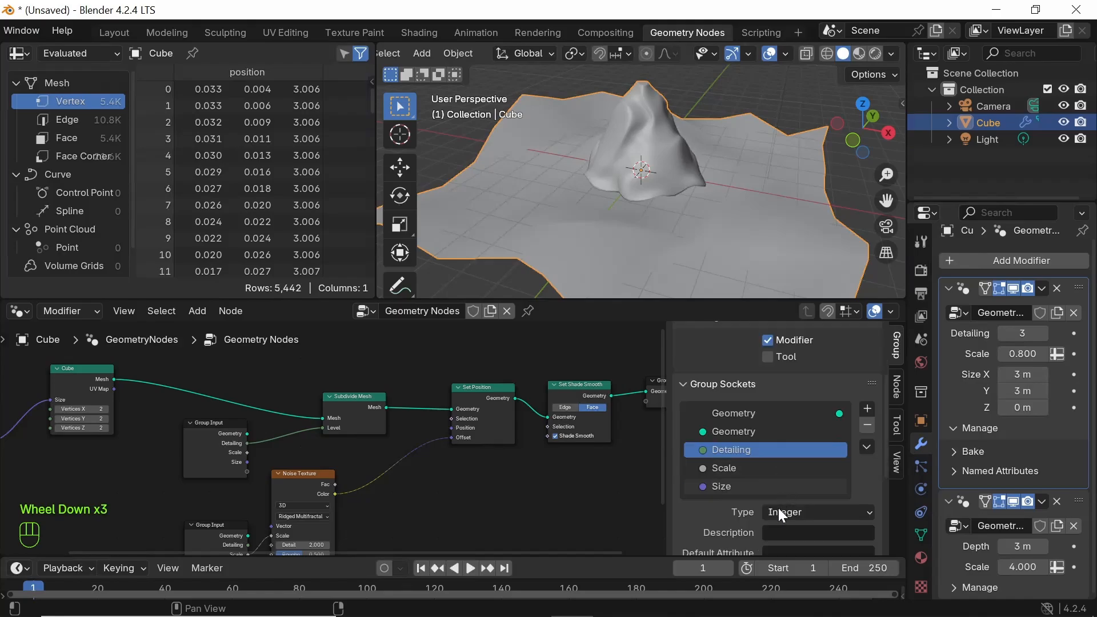
{"action": "left_click", "coordinate": [801, 531]}
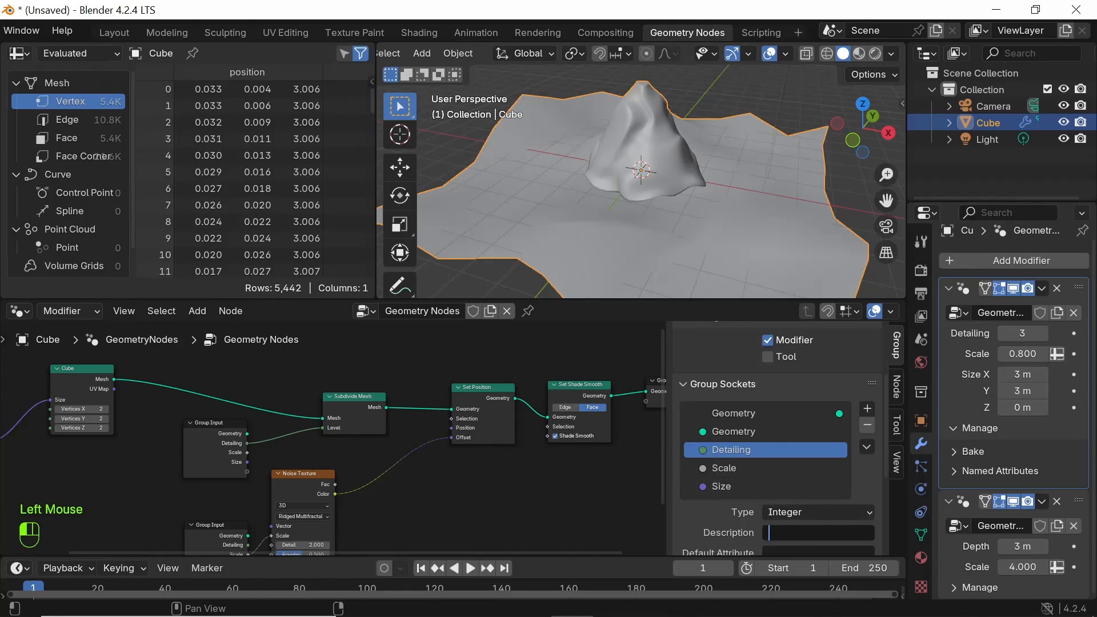
{"action": "left_click", "coordinate": [721, 468]}
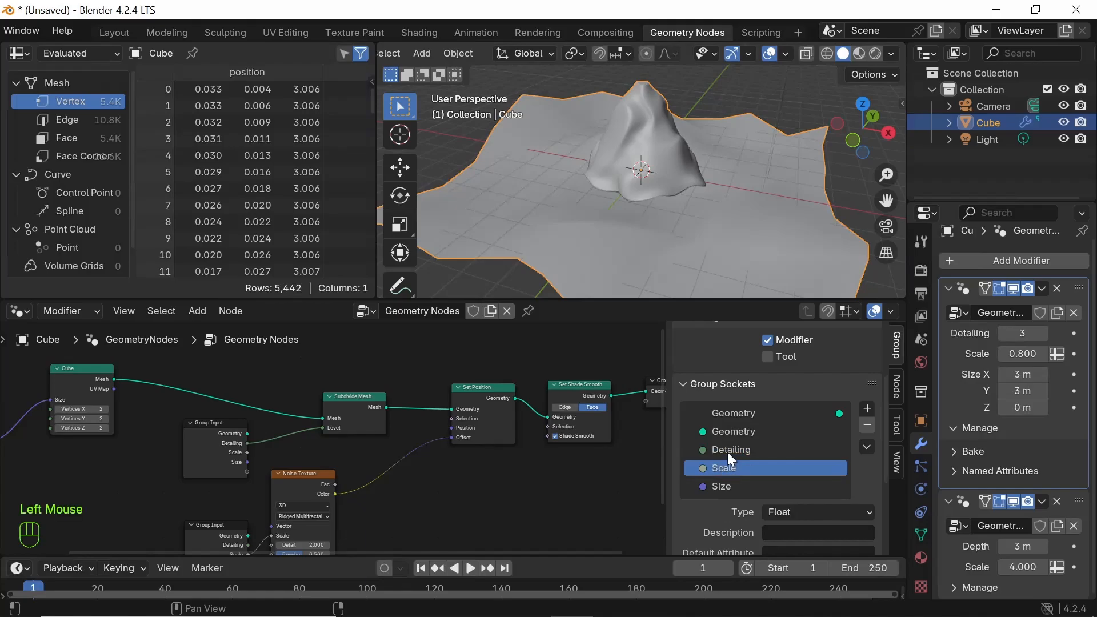
{"action": "left_click", "coordinate": [728, 451]}
{"action": "left_click", "coordinate": [790, 532]}
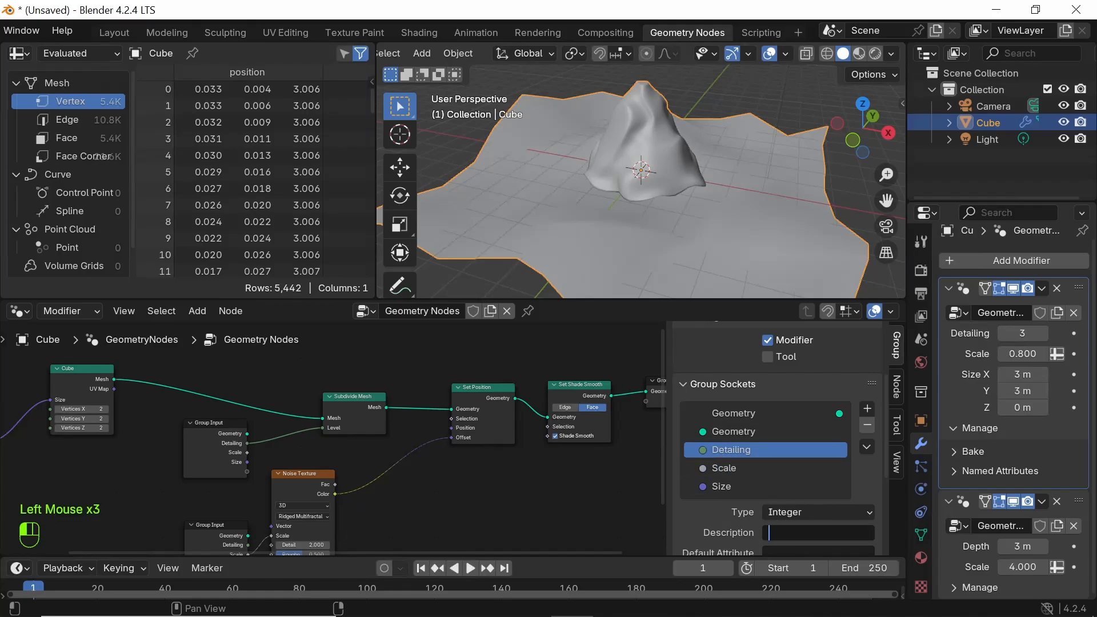
{"action": "type", "text": "Decides the"}
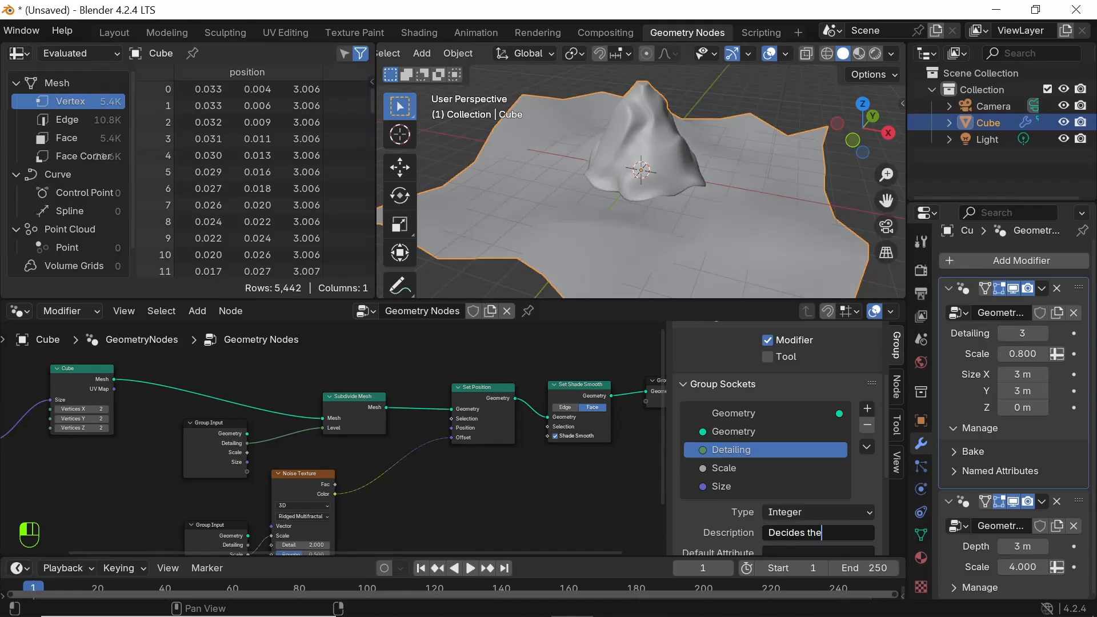
{"action": "type", "text": " detailing of landscaoe"}
{"action": "key", "text": "BackSpace"}
{"action": "key", "text": "BackSpace"}
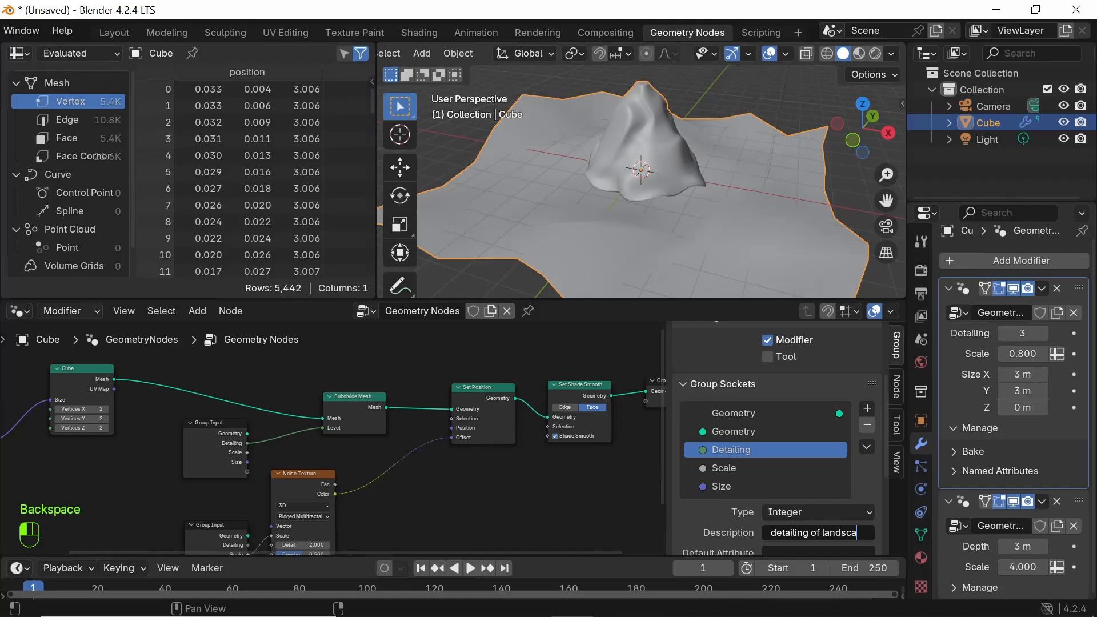
{"action": "type", "text": "pe"}
{"action": "left_click", "coordinate": [636, 532]}
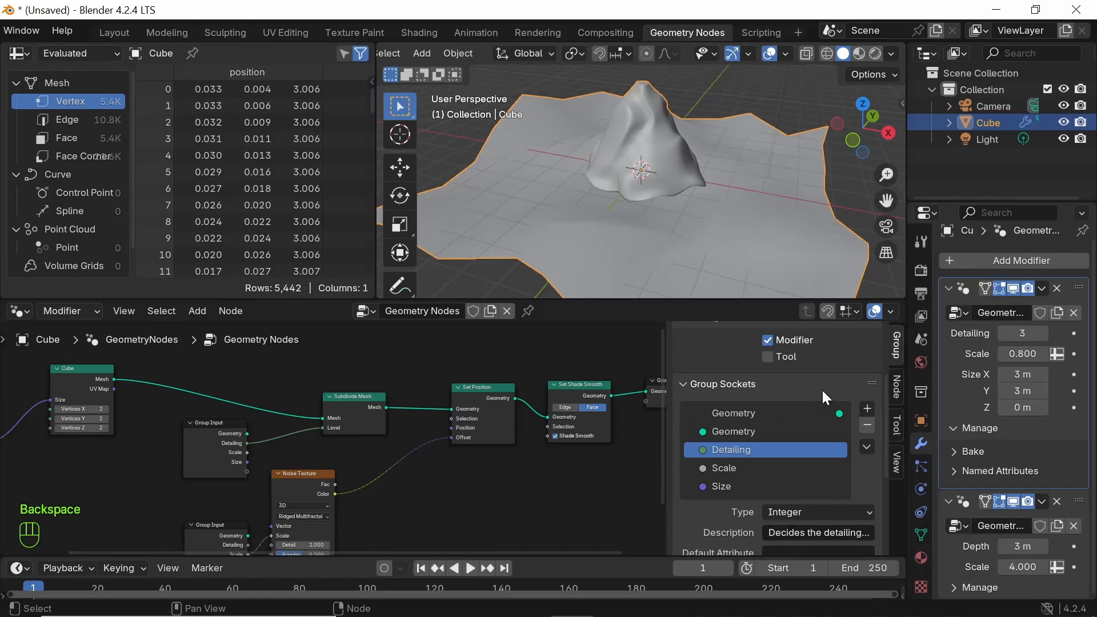
{"action": "mouse_move", "coordinate": [1021, 335]}
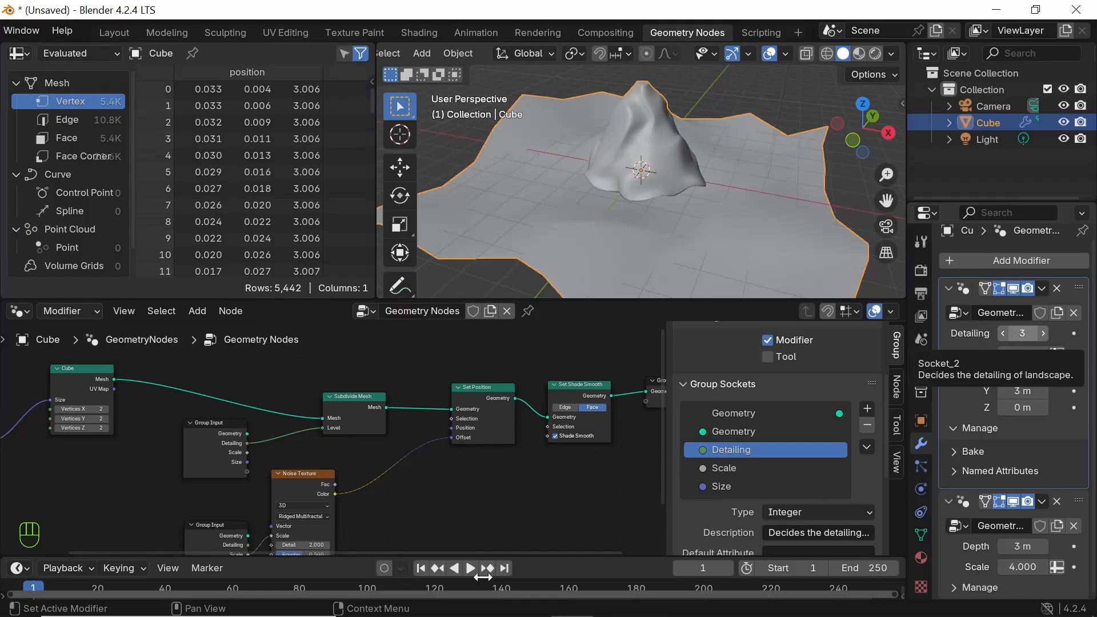
Set the description of the landscape group's Scale socket to "intesity of ladscape"
{"action": "left_click", "coordinate": [716, 469]}
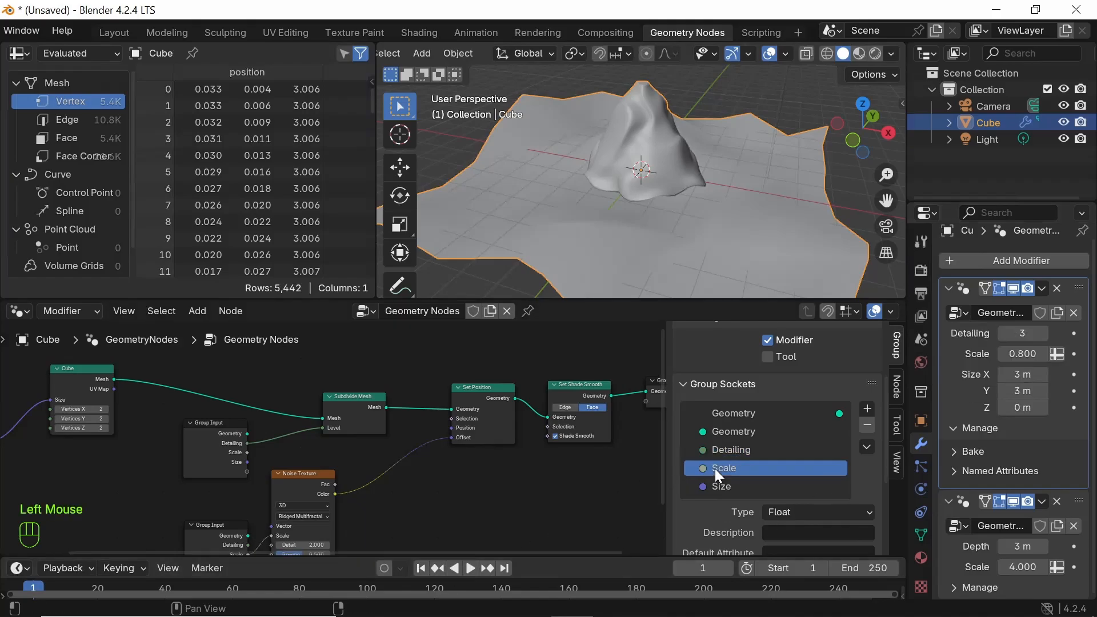
{"action": "mouse_move", "coordinate": [610, 509]}
{"action": "middle_mouse_down"}
{"action": "mouse_move", "coordinate": [534, 490]}
{"action": "mouse_move", "coordinate": [613, 513]}
{"action": "middle_mouse_up"}
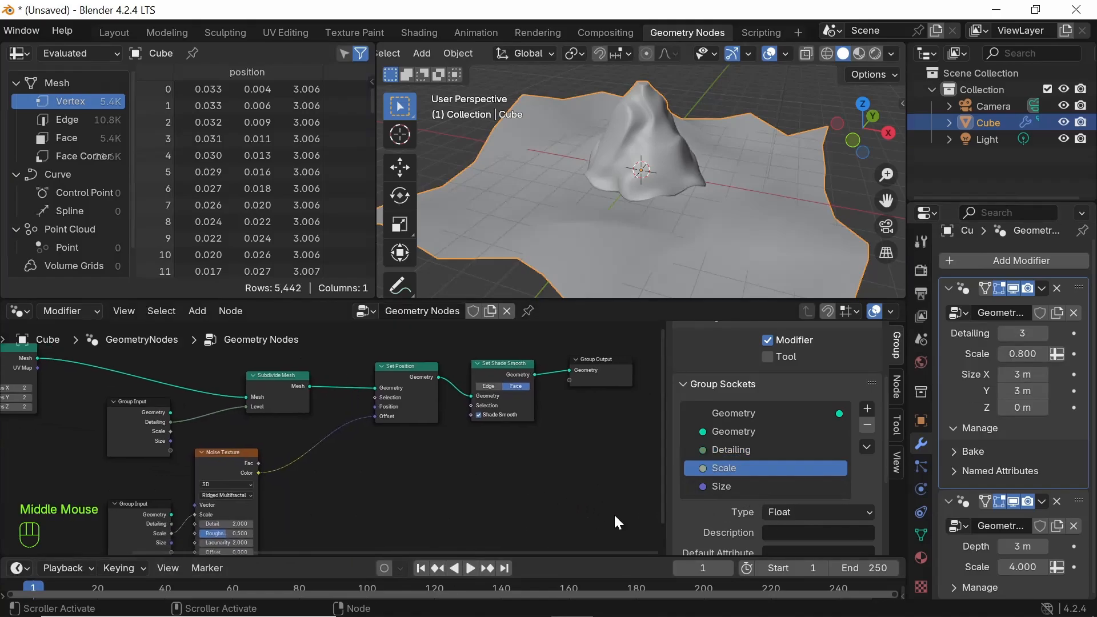
{"action": "middle_click_drag", "start_coordinate": [758, 513], "coordinate": [787, 497]}
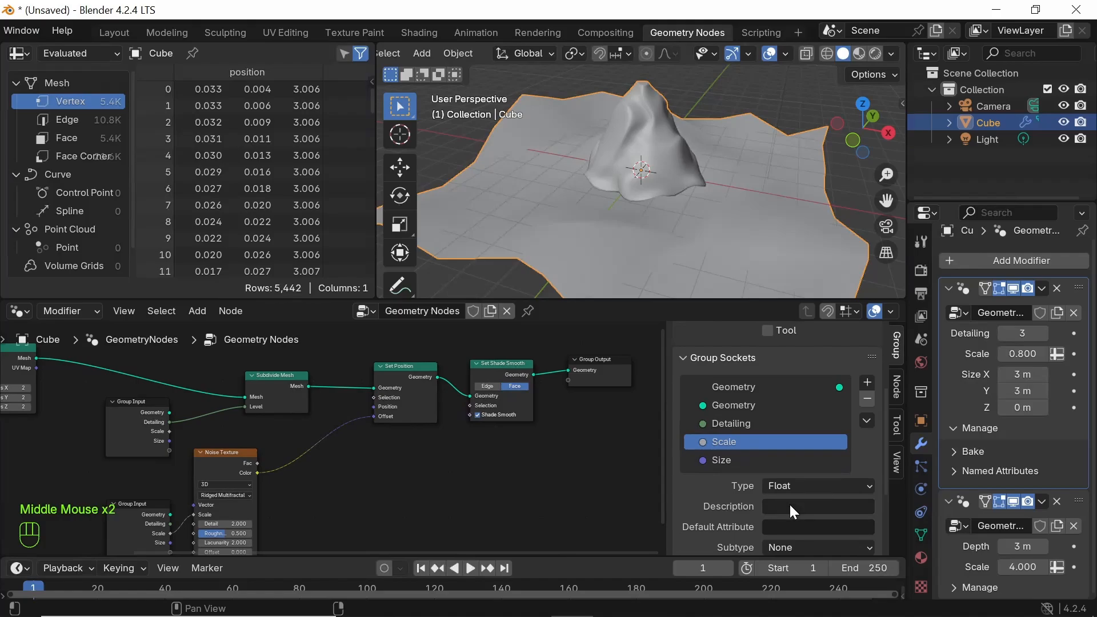
{"action": "left_click", "coordinate": [793, 506]}
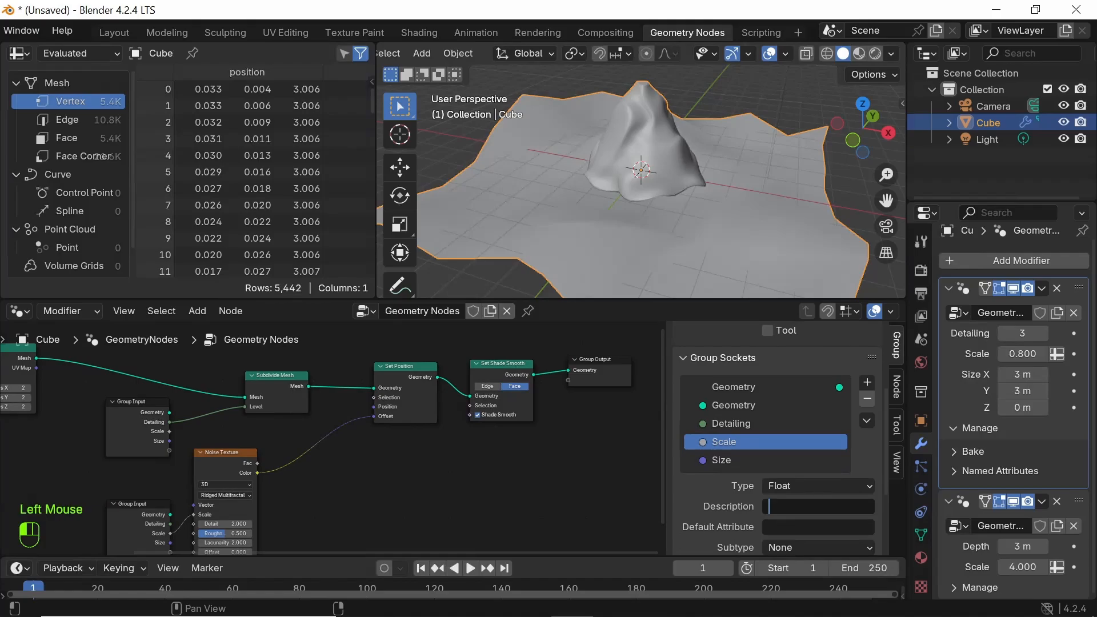
{"action": "type", "text": "intesity of"}
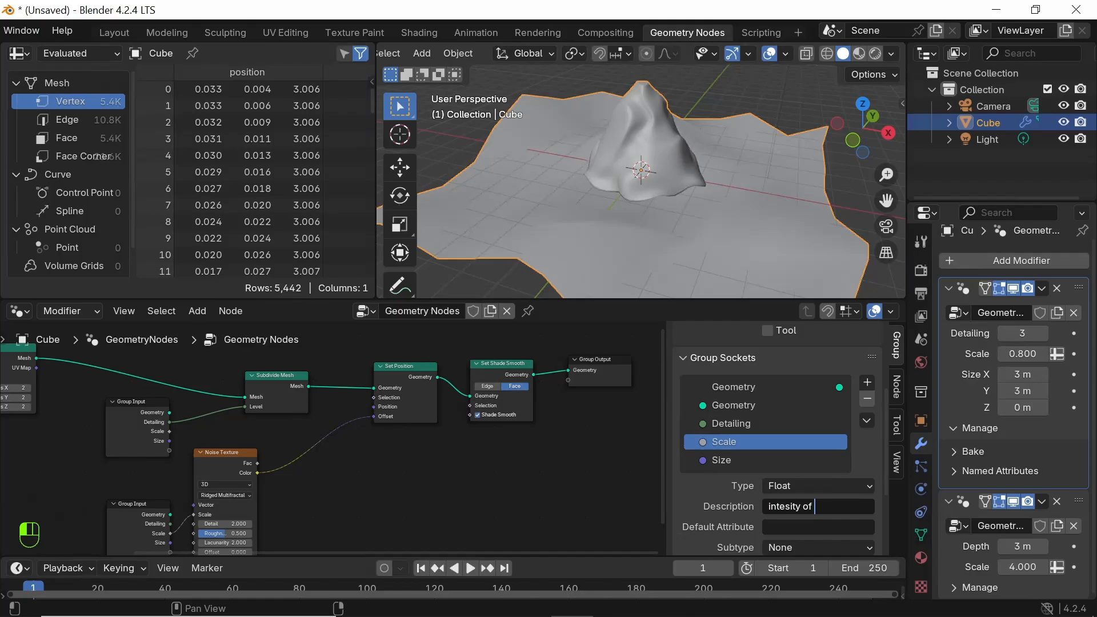
{"action": "type", "text": " ladscape"}
{"action": "key", "text": "Return"}
Set the Size socket's description to "Size of landcpae"
{"action": "left_click", "coordinate": [718, 460]}
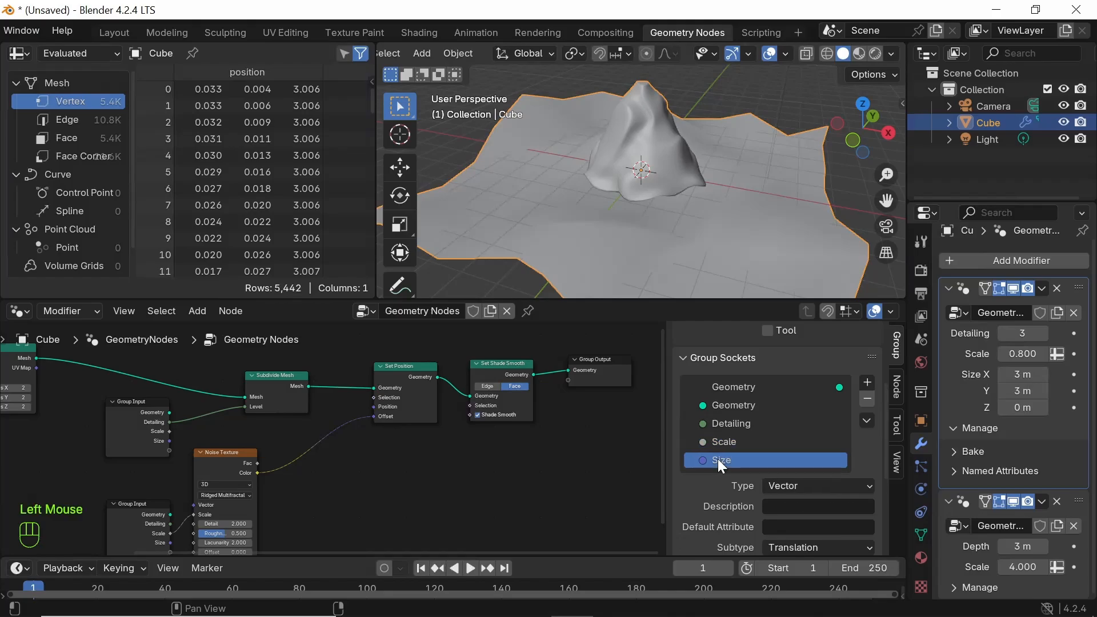
{"action": "left_click", "coordinate": [829, 506]}
{"action": "type", "text": "Size of landcpae"}
{"action": "key", "text": "Return"}
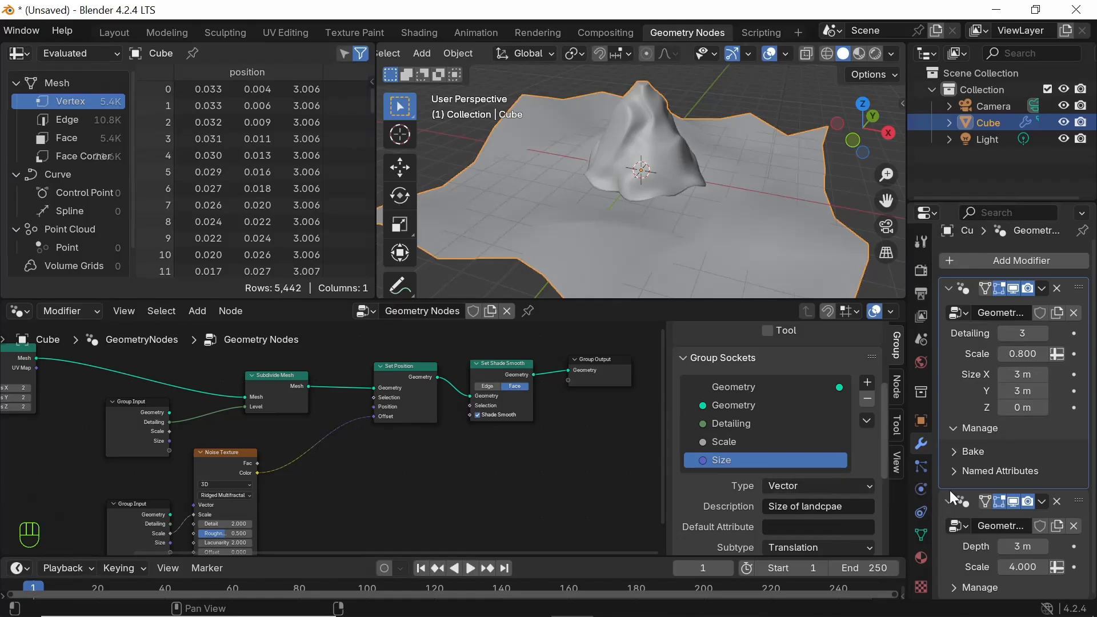
Describe the Scale socket in the second modifier's node group as "Landscape size" and examine its default, limit and visibility options
{"action": "left_click", "coordinate": [944, 562]}
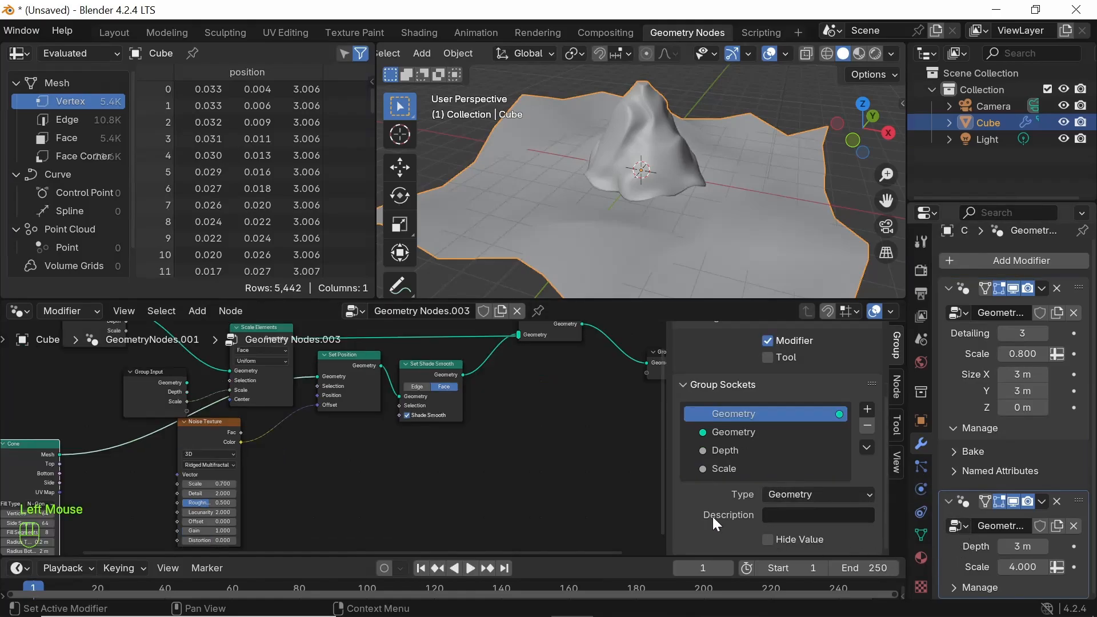
{"action": "left_click", "coordinate": [737, 468]}
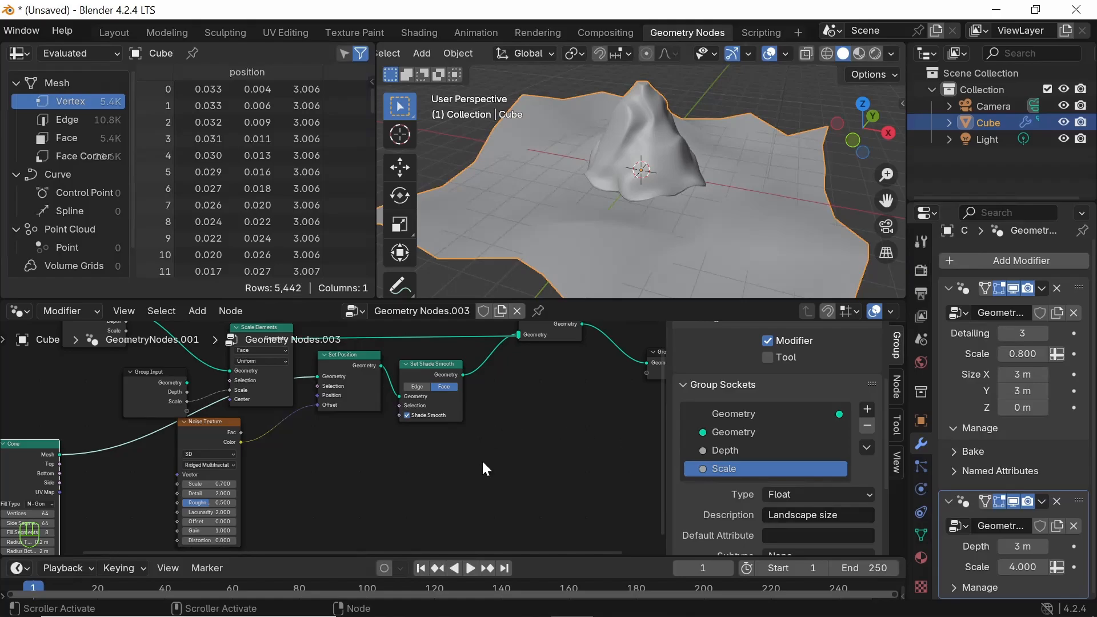
{"action": "middle_click_drag", "start_coordinate": [259, 399], "coordinate": [308, 423]}
{"action": "scroll", "coordinate": [242, 411], "scroll_direction": "up", "scroll_amount": 2}
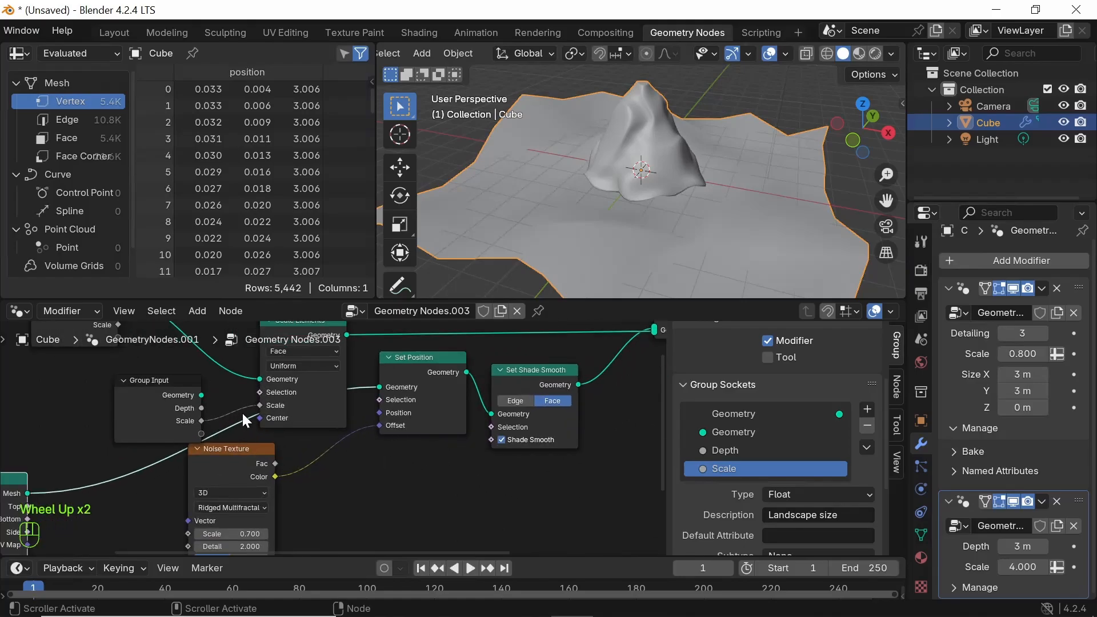
{"action": "scroll", "coordinate": [204, 410], "scroll_direction": "down", "scroll_amount": 1}
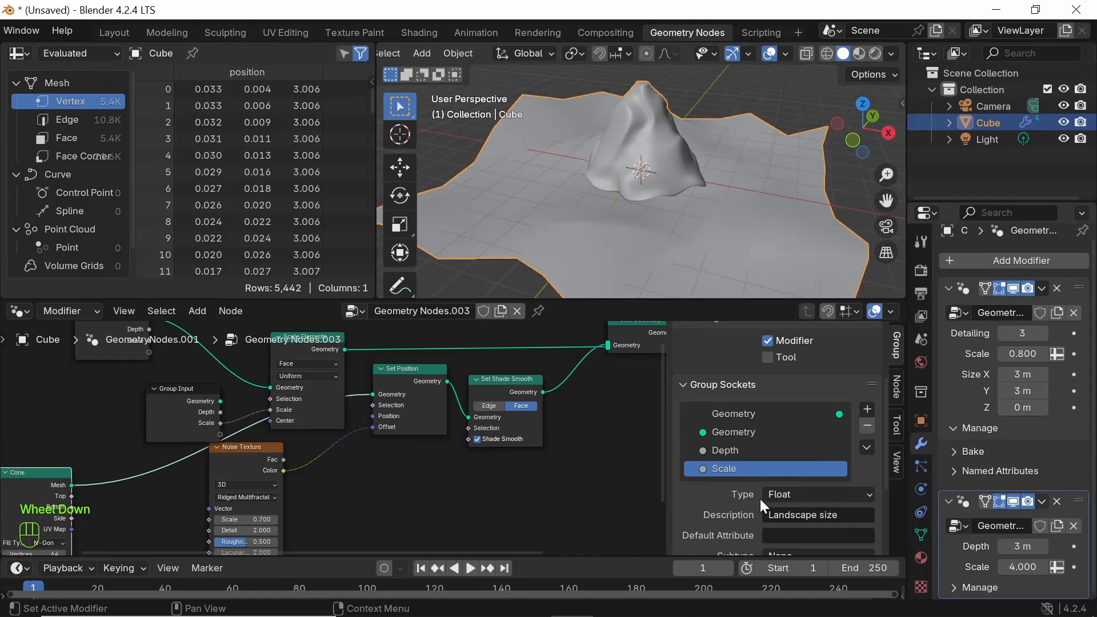
{"action": "scroll", "coordinate": [811, 524], "scroll_direction": "down", "scroll_amount": 3}
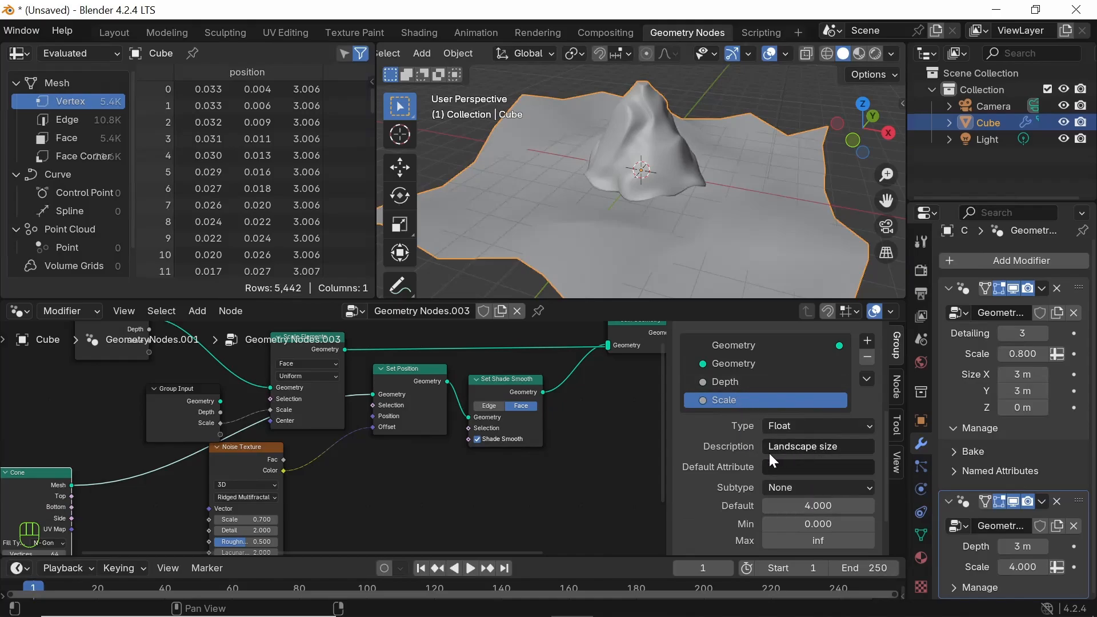
{"action": "scroll", "coordinate": [770, 455], "scroll_direction": "down", "scroll_amount": 3}
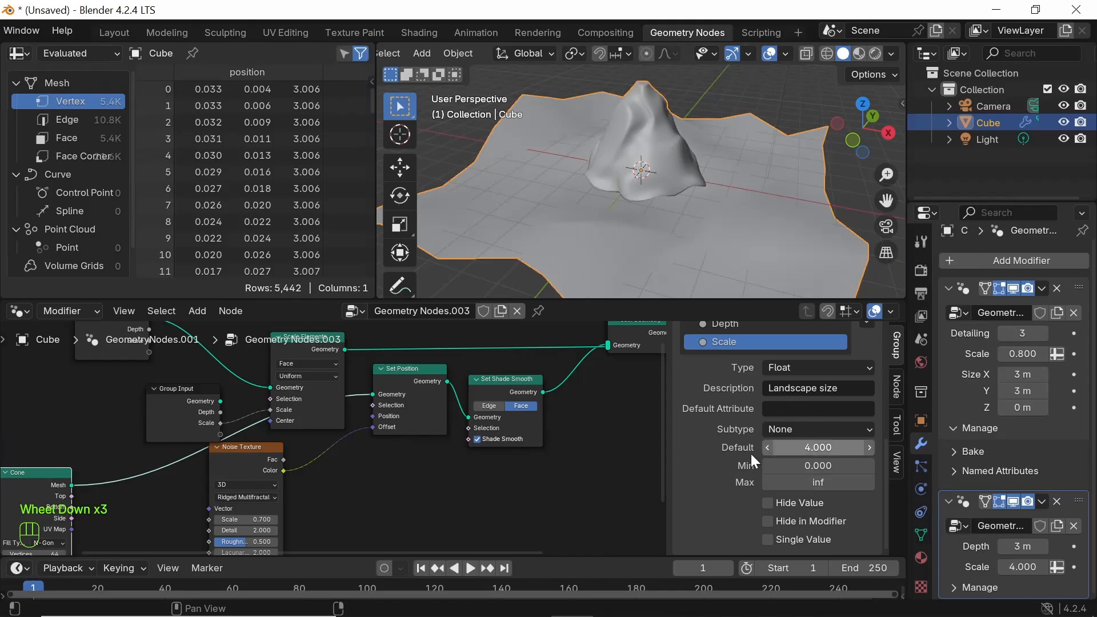
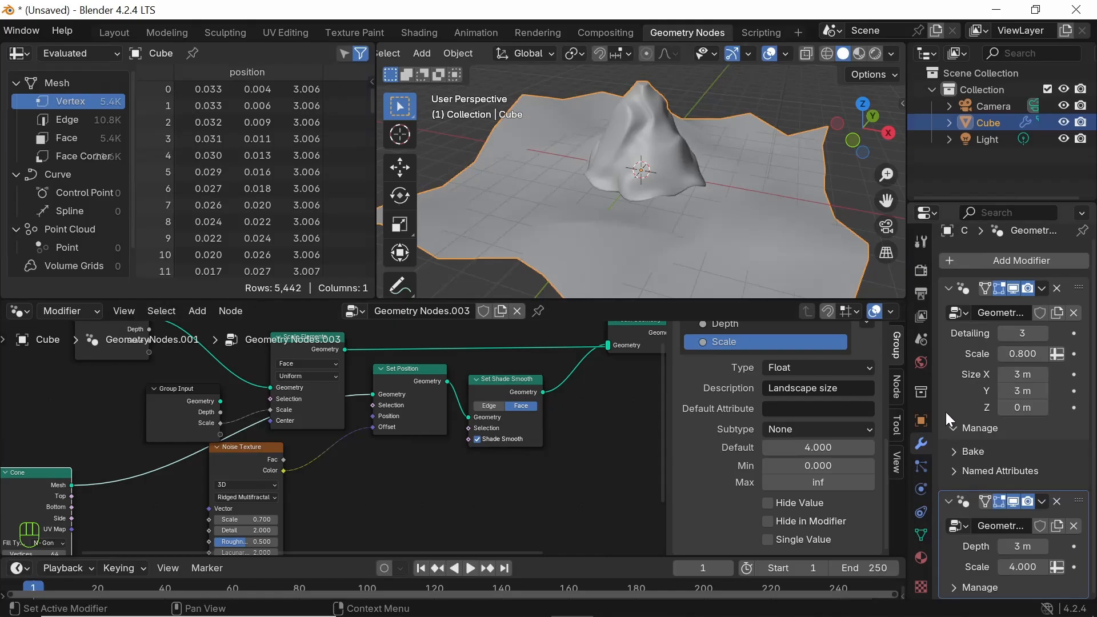
Set the minimum of the Detailing socket in the first modifier's node group to 2
{"action": "left_click", "coordinate": [942, 394]}
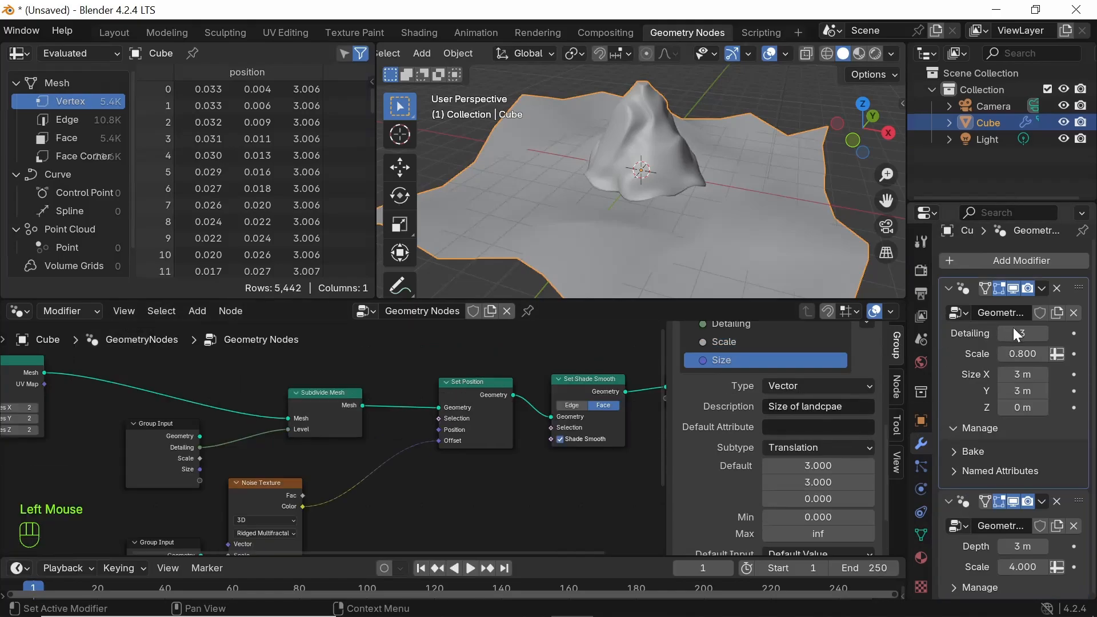
{"action": "scroll", "coordinate": [786, 450], "scroll_direction": "up", "scroll_amount": 3}
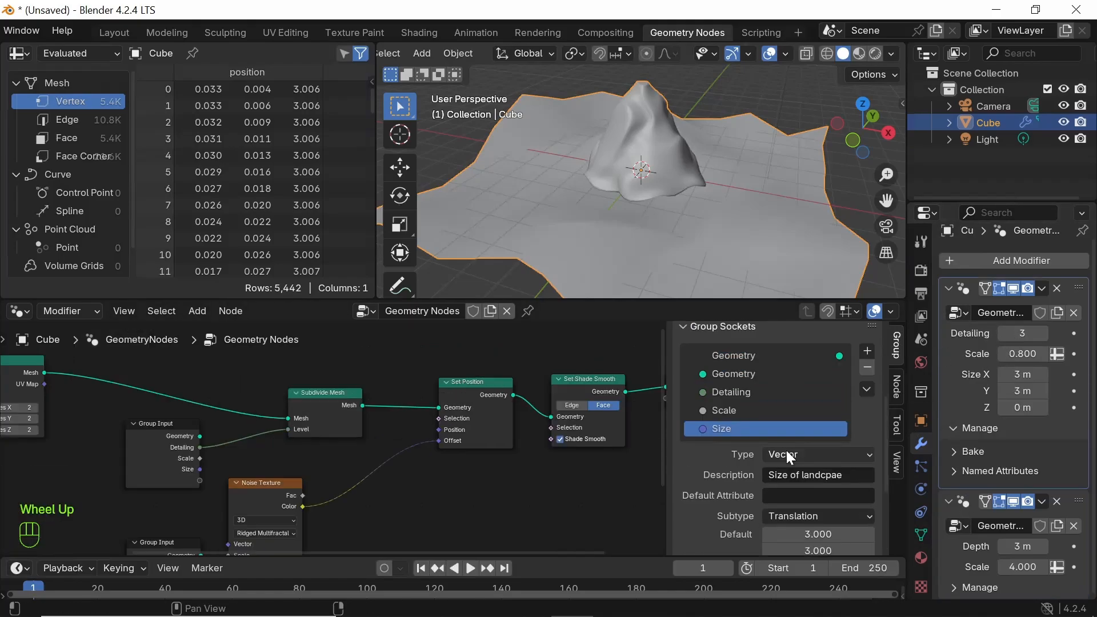
{"action": "left_click", "coordinate": [736, 392]}
{"action": "scroll", "coordinate": [733, 472], "scroll_direction": "down", "scroll_amount": 2}
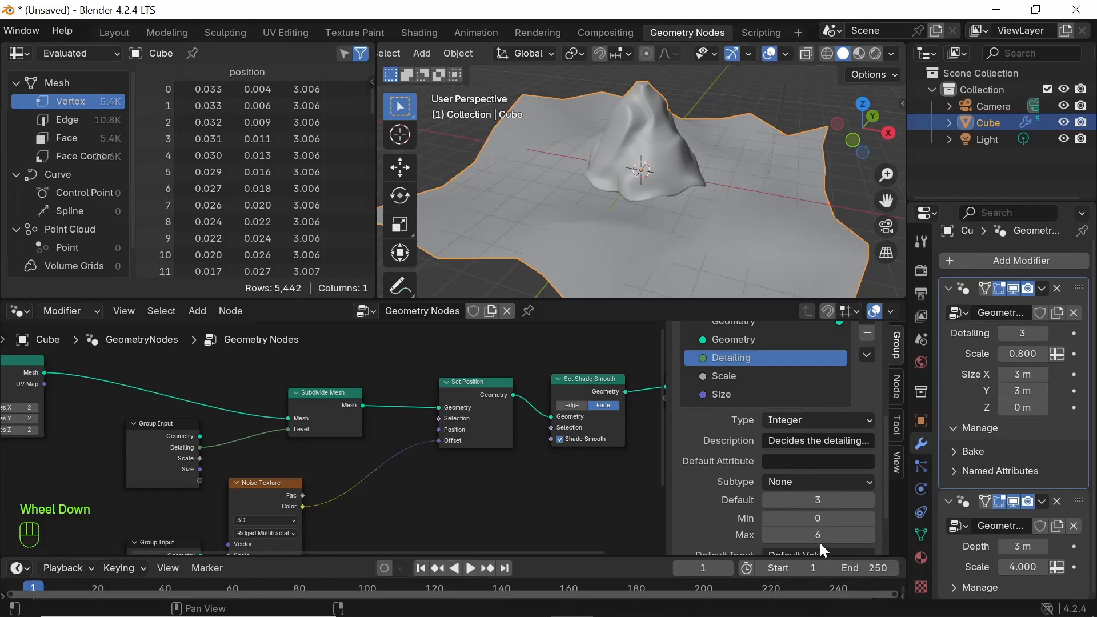
{"action": "left_click", "coordinate": [824, 519]}
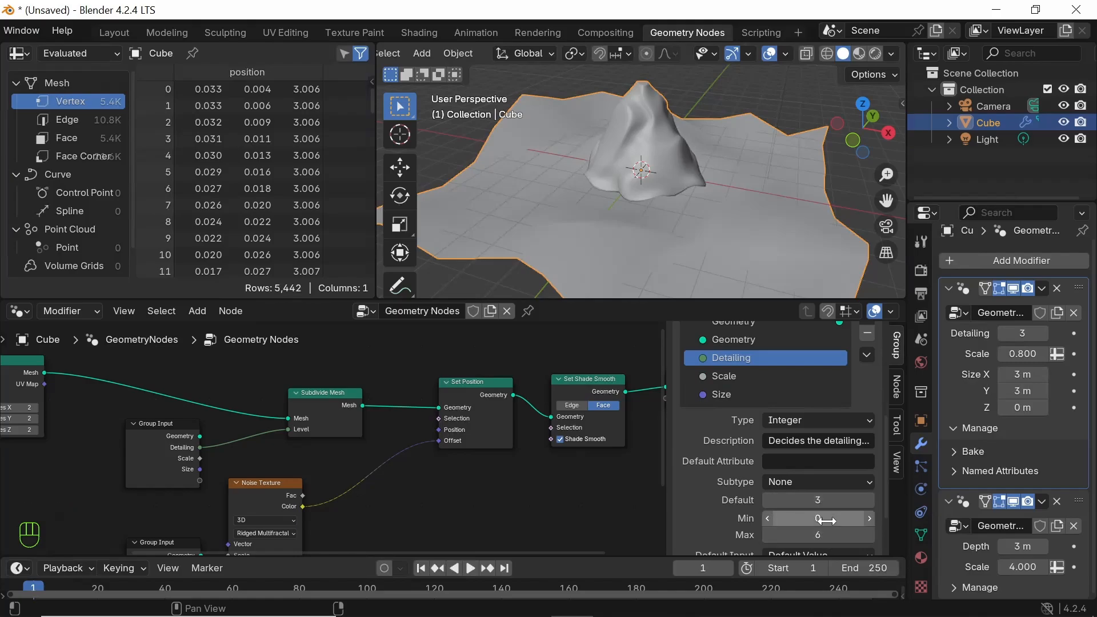
{"action": "type", "text": "2"}
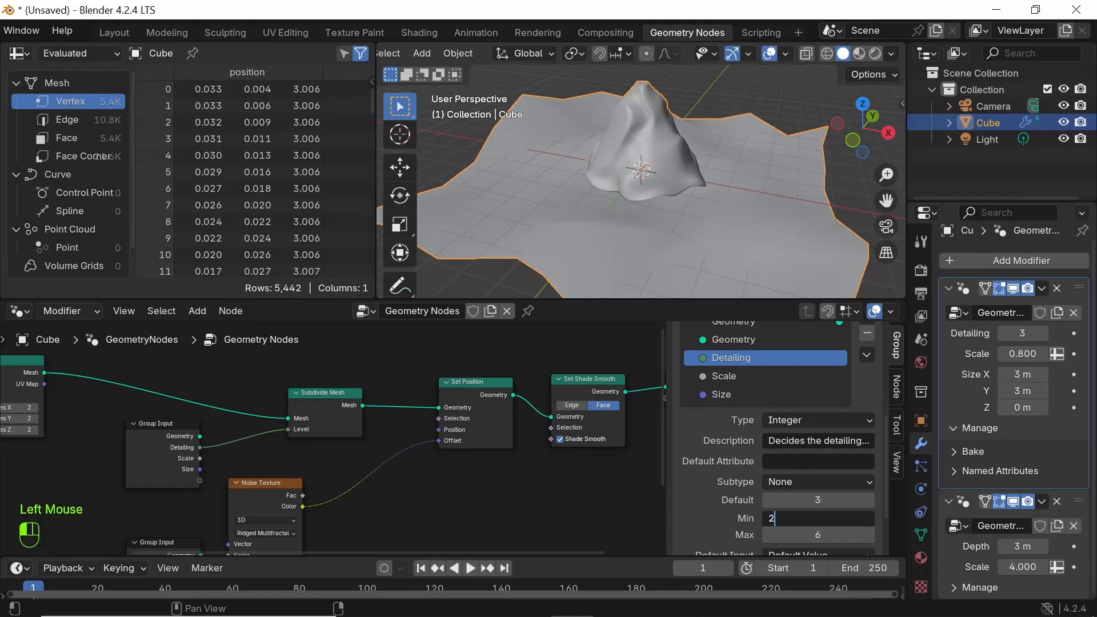
{"action": "key", "text": "Return"}
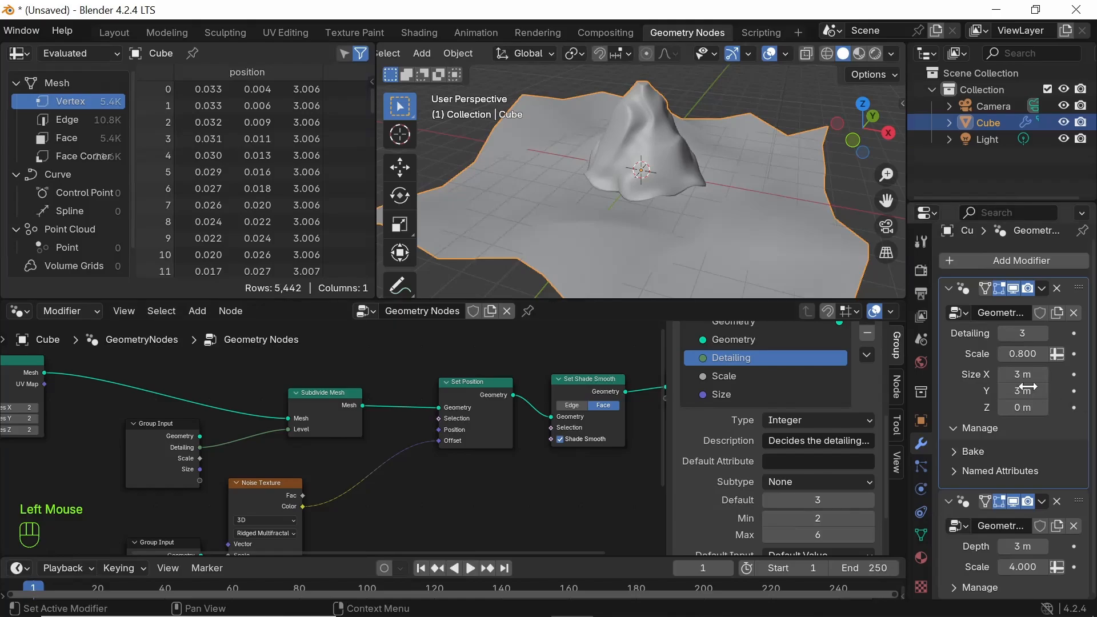
Step the first modifier's Detailing value up and down to test its lower limit, ending at 3
{"action": "left_click", "coordinate": [1042, 334]}
{"action": "left_click", "coordinate": [1043, 334]}
{"action": "left_click", "coordinate": [1003, 334]}
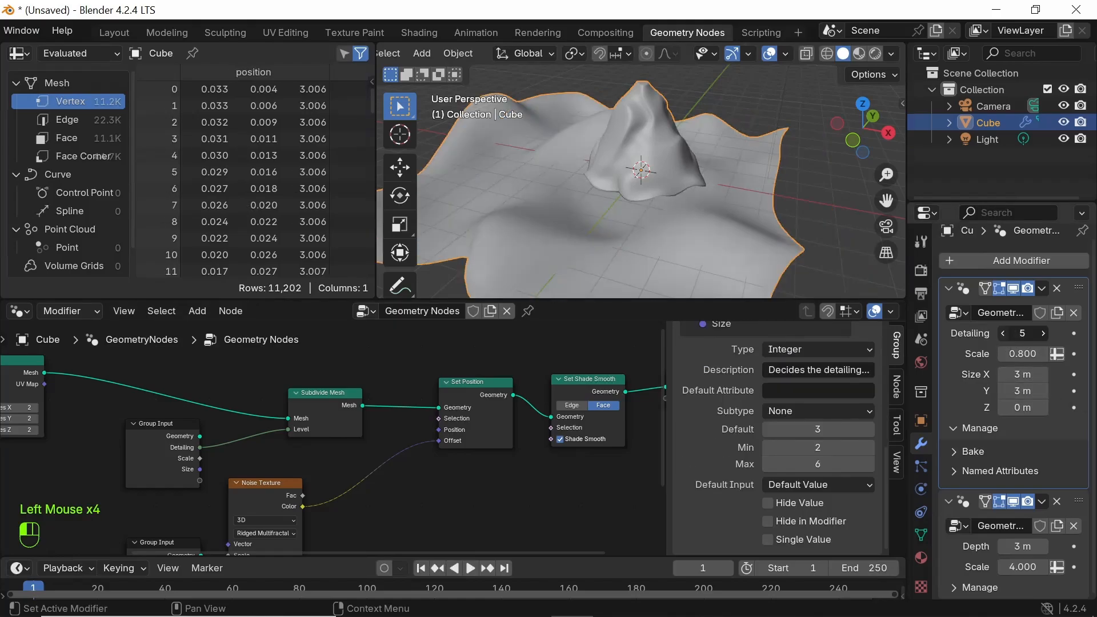
{"action": "left_click", "coordinate": [1003, 334]}
{"action": "left_click", "coordinate": [1003, 333]}
{"action": "left_click", "coordinate": [1002, 333]}
{"action": "left_click", "coordinate": [1003, 333]}
{"action": "left_click", "coordinate": [1003, 333]}
{"action": "left_click", "coordinate": [1004, 333]}
{"action": "left_click", "coordinate": [1003, 333]}
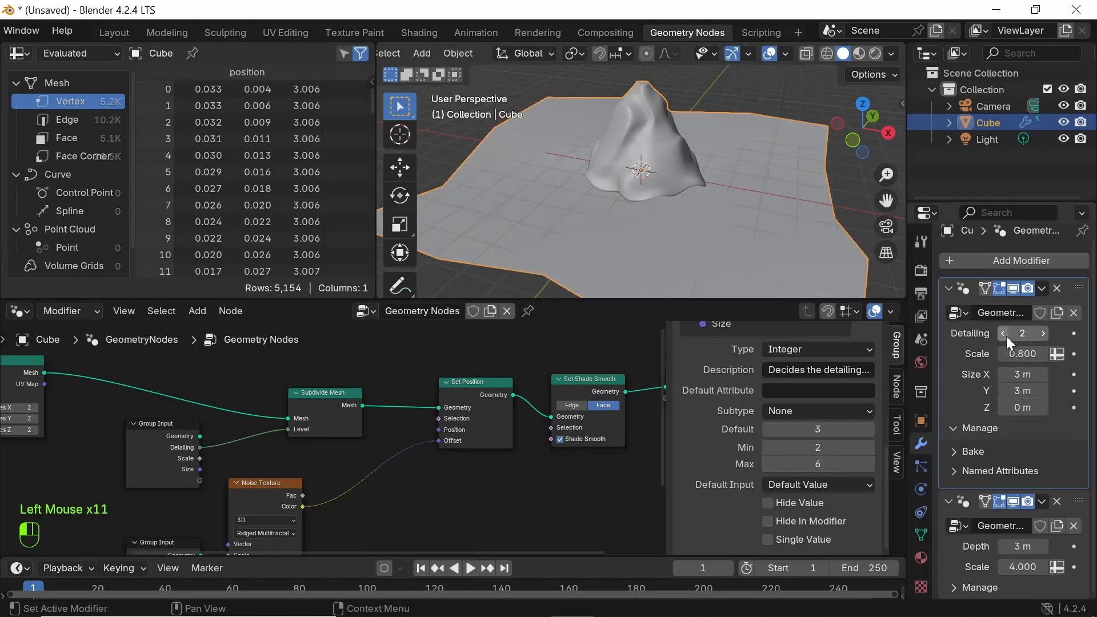
{"action": "left_click", "coordinate": [1042, 333]}
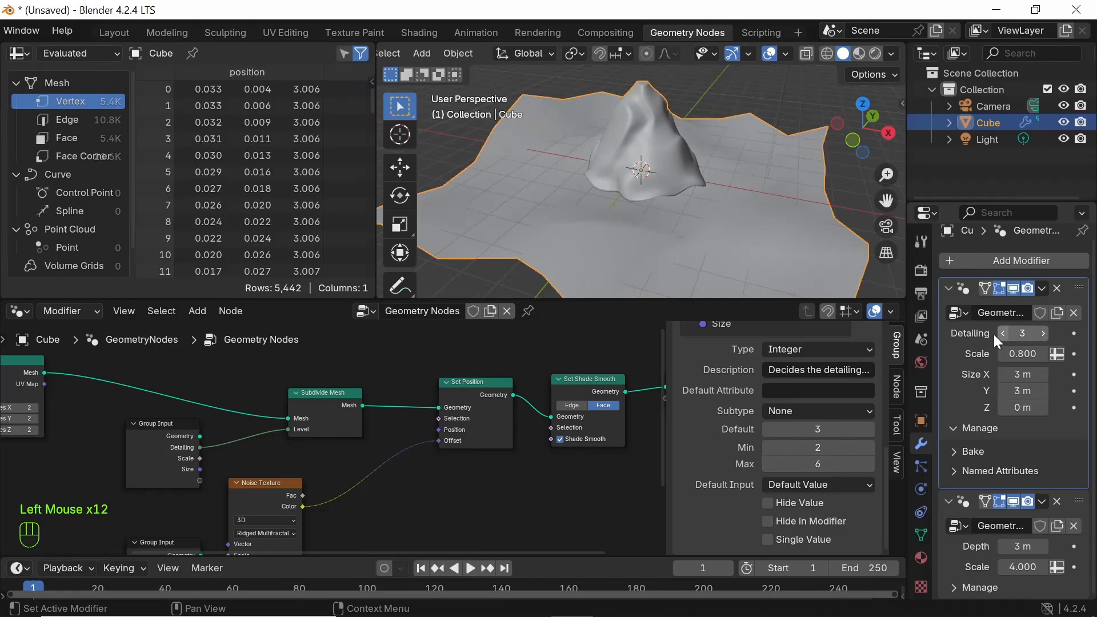
{"action": "left_click", "coordinate": [1004, 333]}
{"action": "left_click", "coordinate": [1044, 334]}
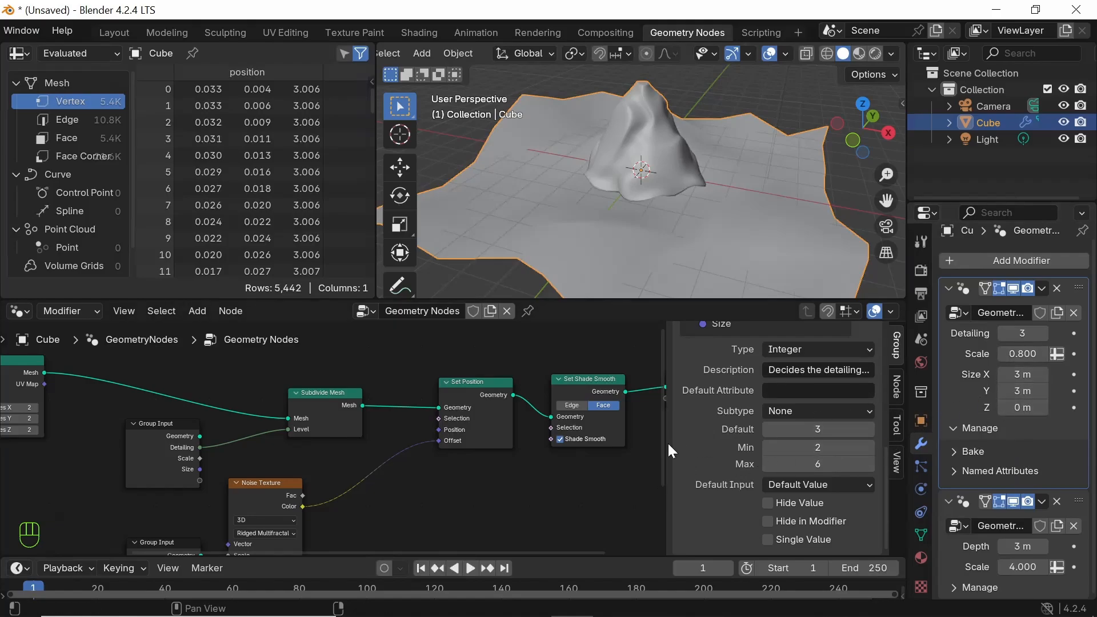
Hide the node editor's sidebar and move the Group Output node slightly farther from Set Shade Smooth
{"action": "left_click_drag", "start_coordinate": [667, 443], "coordinate": [909, 445]}
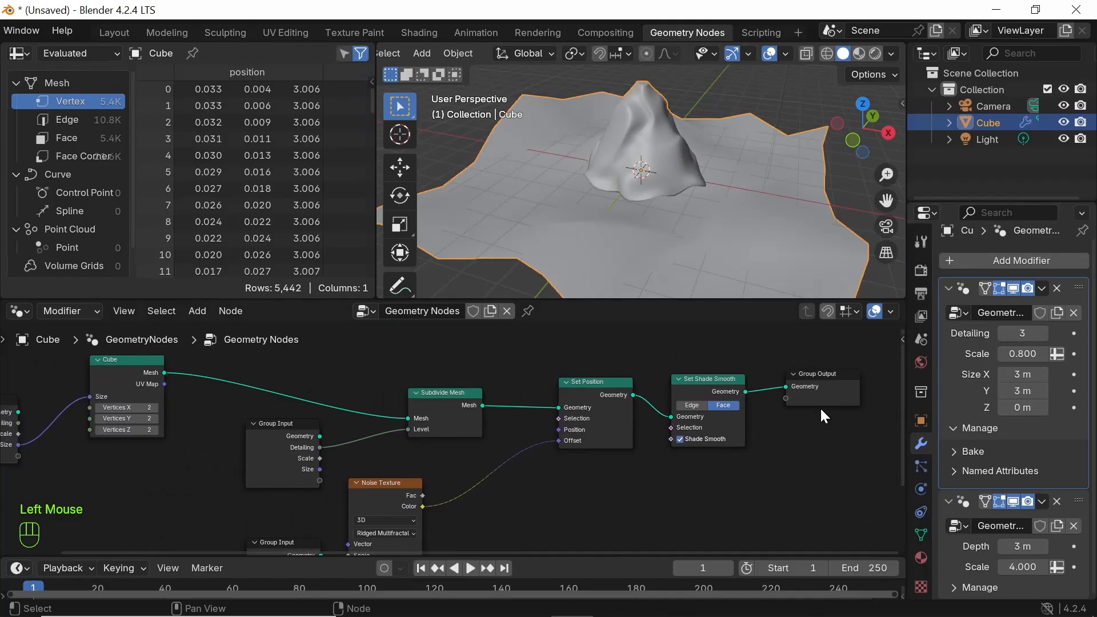
{"action": "left_click_drag", "start_coordinate": [838, 375], "coordinate": [868, 376]}
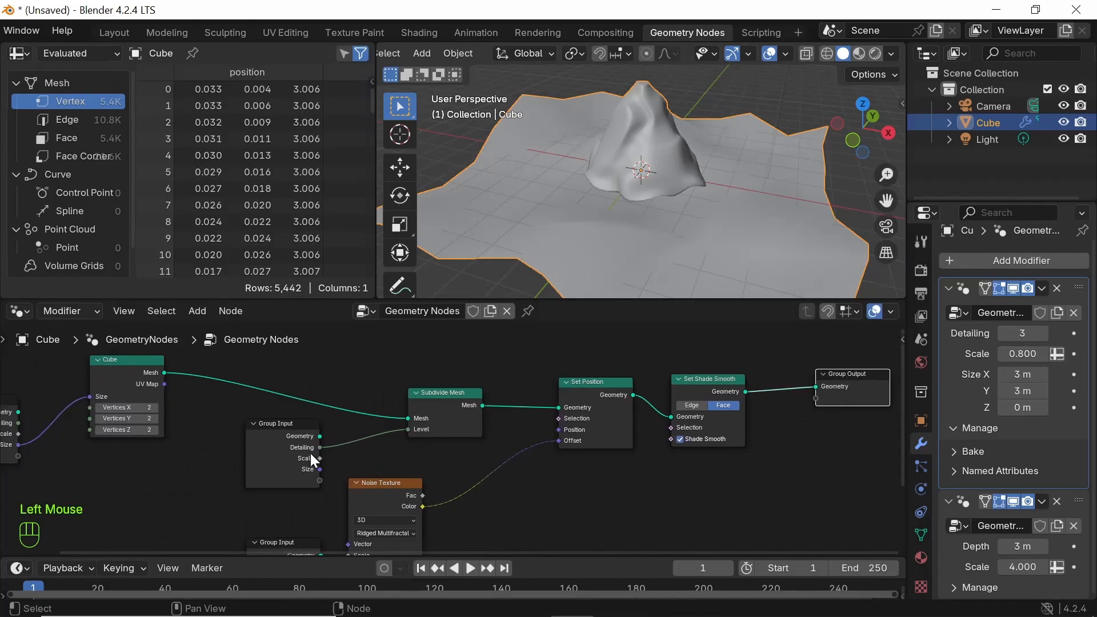
{"action": "scroll", "coordinate": [812, 406], "scroll_direction": "up", "scroll_amount": 5}
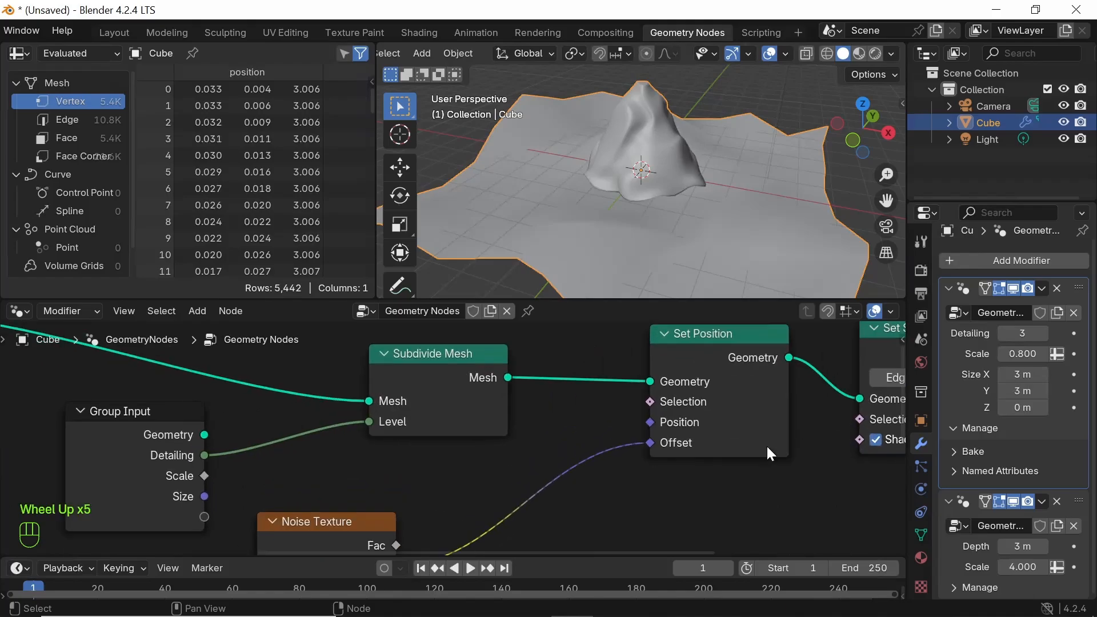
{"action": "middle_click_drag", "start_coordinate": [503, 537], "coordinate": [454, 527]}
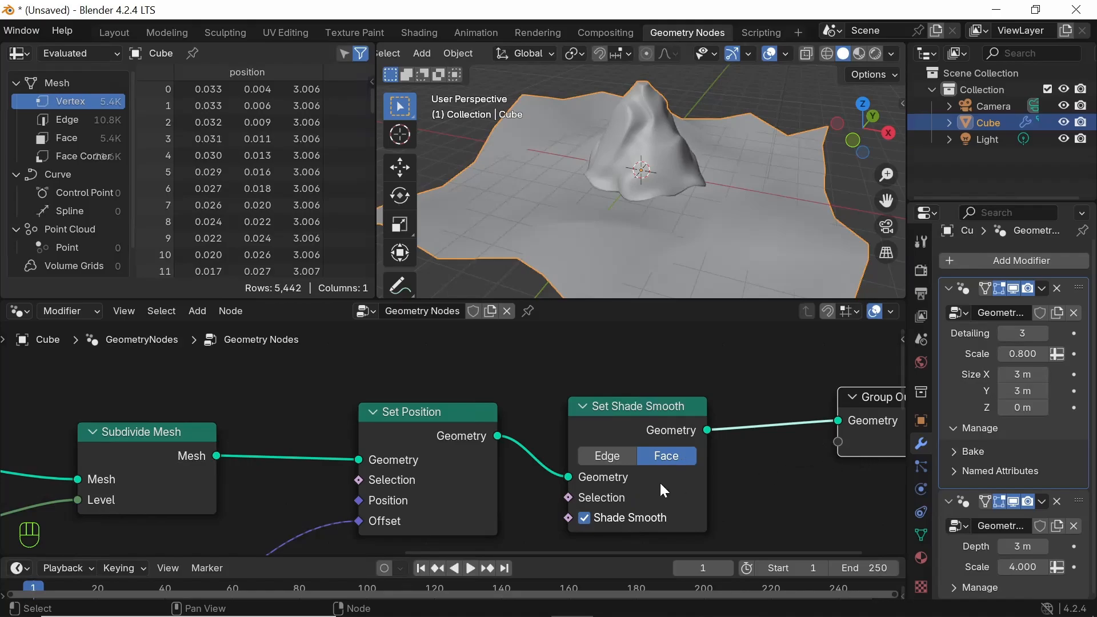
{"action": "middle_click_drag", "start_coordinate": [663, 491], "coordinate": [684, 497]}
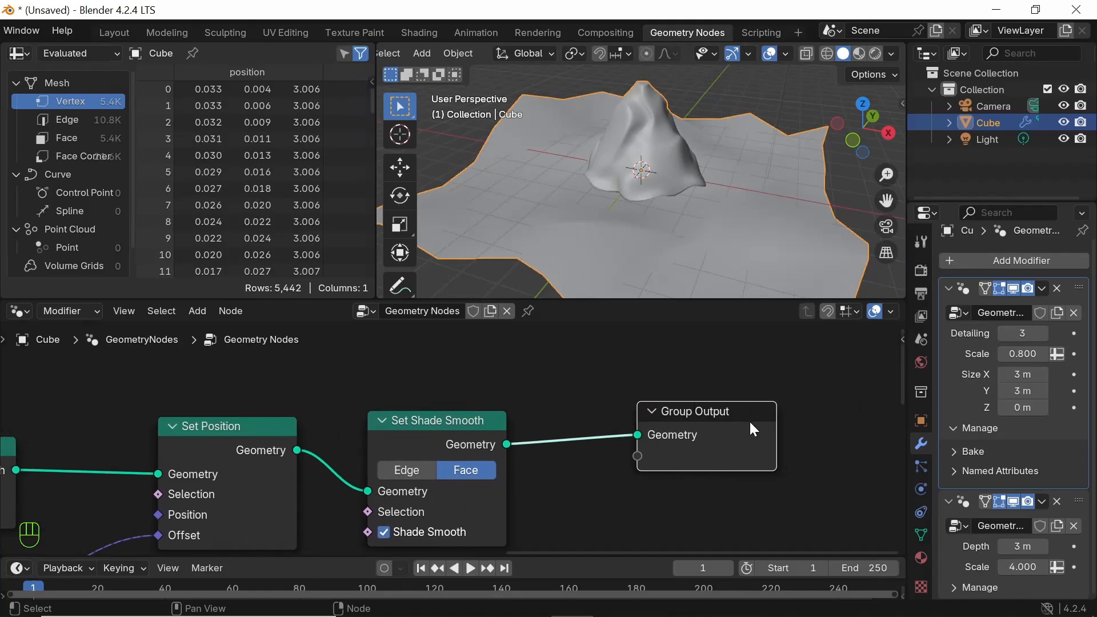
Show the second modifier's node tree and move its Group Output node farther from Join Geometry
{"action": "scroll", "coordinate": [606, 475], "scroll_direction": "down", "scroll_amount": 3}
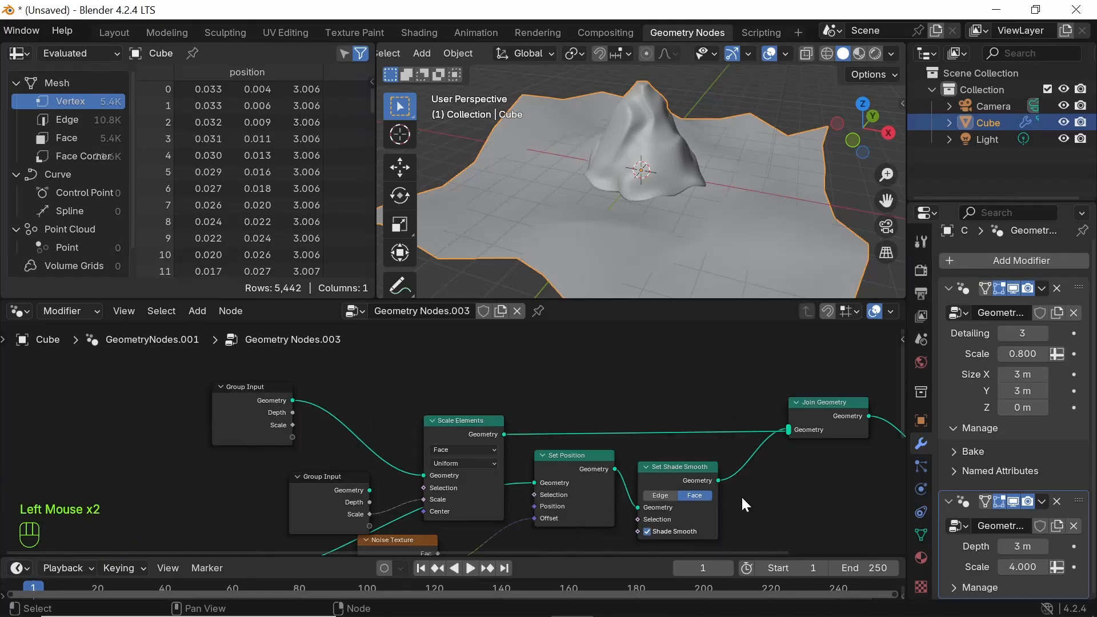
{"action": "middle_click_drag", "start_coordinate": [790, 481], "coordinate": [430, 479]}
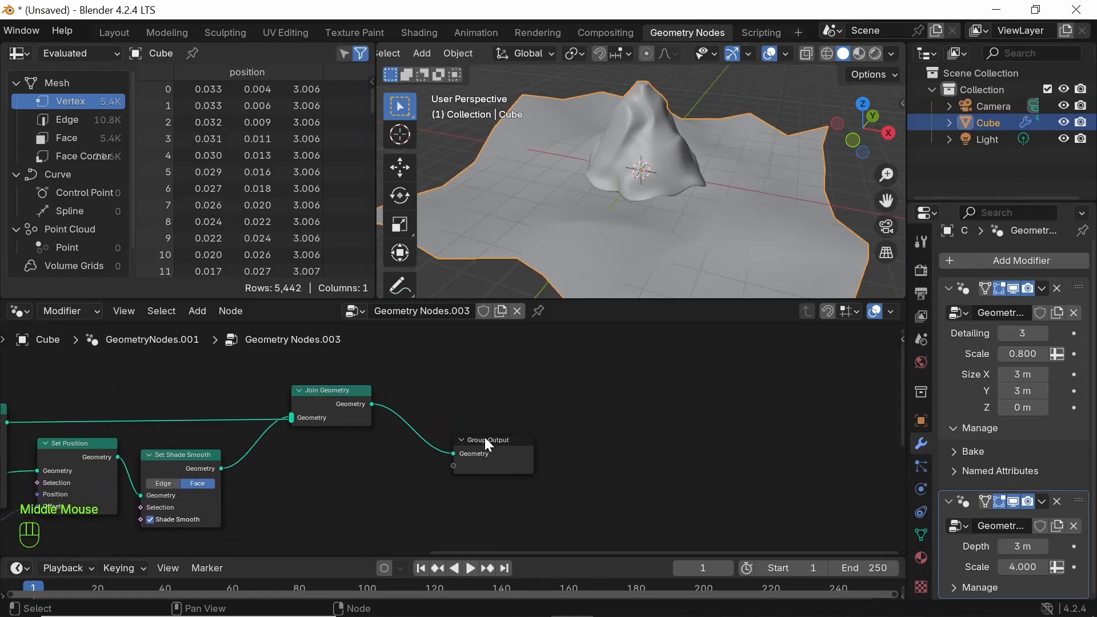
{"action": "left_click_drag", "start_coordinate": [484, 437], "coordinate": [610, 419]}
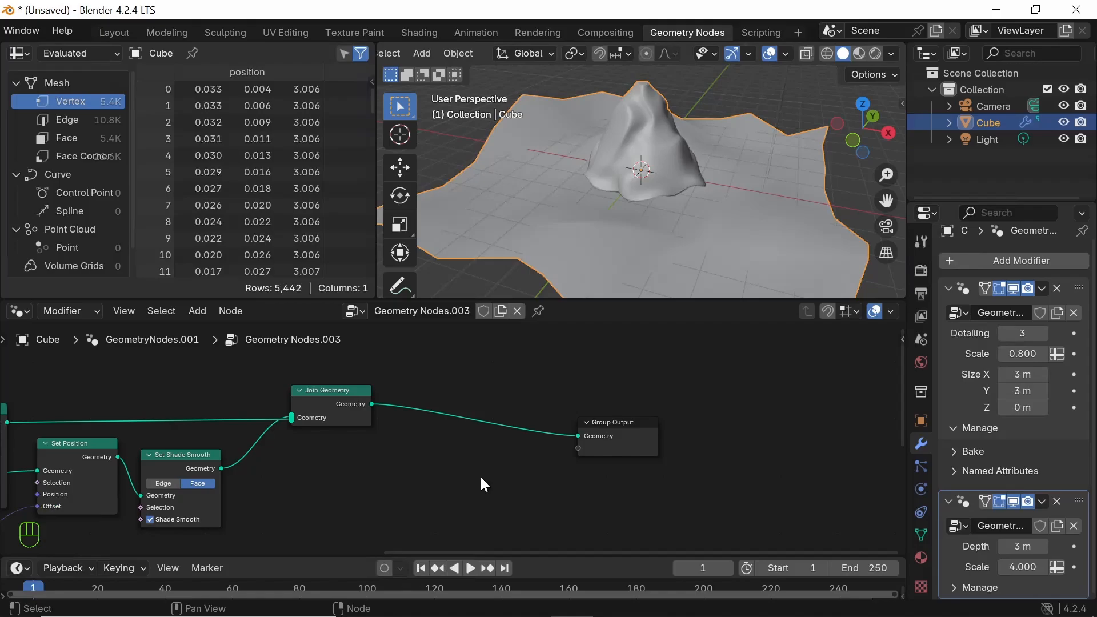
Examine the complete node trees of the first and second Geometry Nodes modifiers, from Group Input to Group Output
{"action": "left_click", "coordinate": [945, 387]}
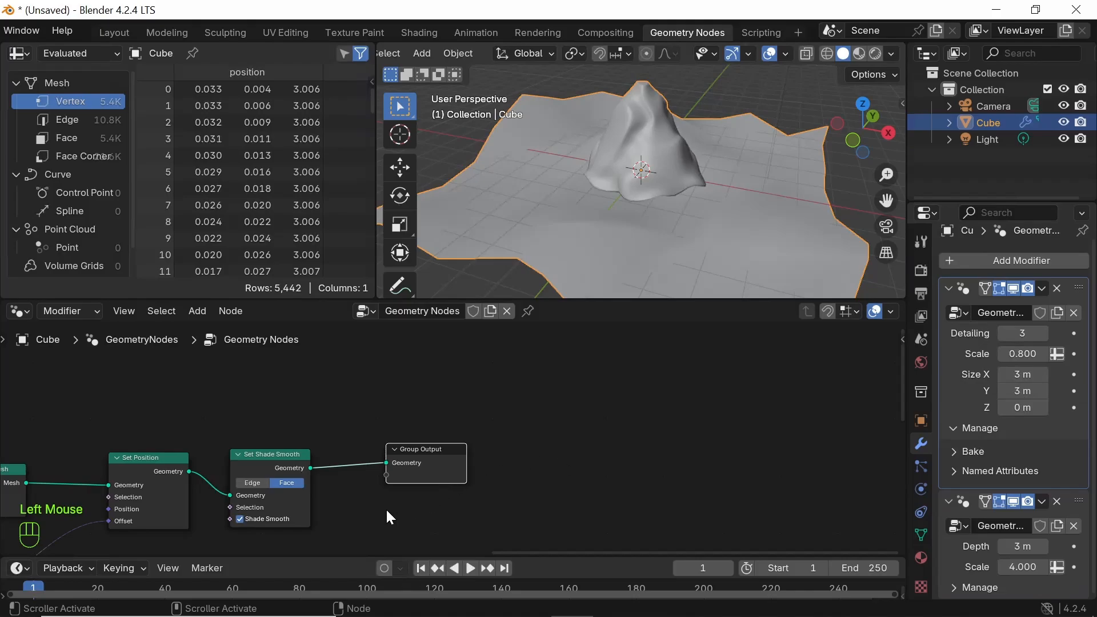
{"action": "middle_click_drag", "start_coordinate": [386, 508], "coordinate": [726, 459]}
{"action": "middle_click_drag", "start_coordinate": [451, 522], "coordinate": [571, 524]}
{"action": "scroll", "coordinate": [200, 454], "scroll_direction": "down", "scroll_amount": 1}
{"action": "middle_click_drag", "start_coordinate": [381, 429], "coordinate": [612, 397]}
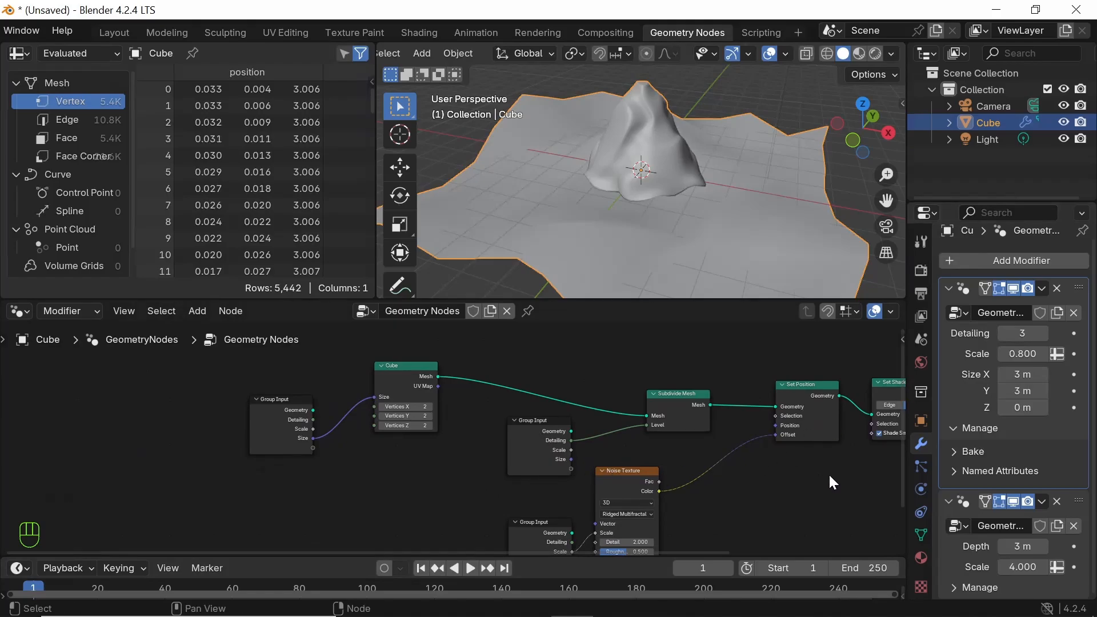
{"action": "middle_click_drag", "start_coordinate": [829, 473], "coordinate": [548, 471]}
{"action": "scroll", "coordinate": [1034, 399], "scroll_direction": "down", "scroll_amount": 2}
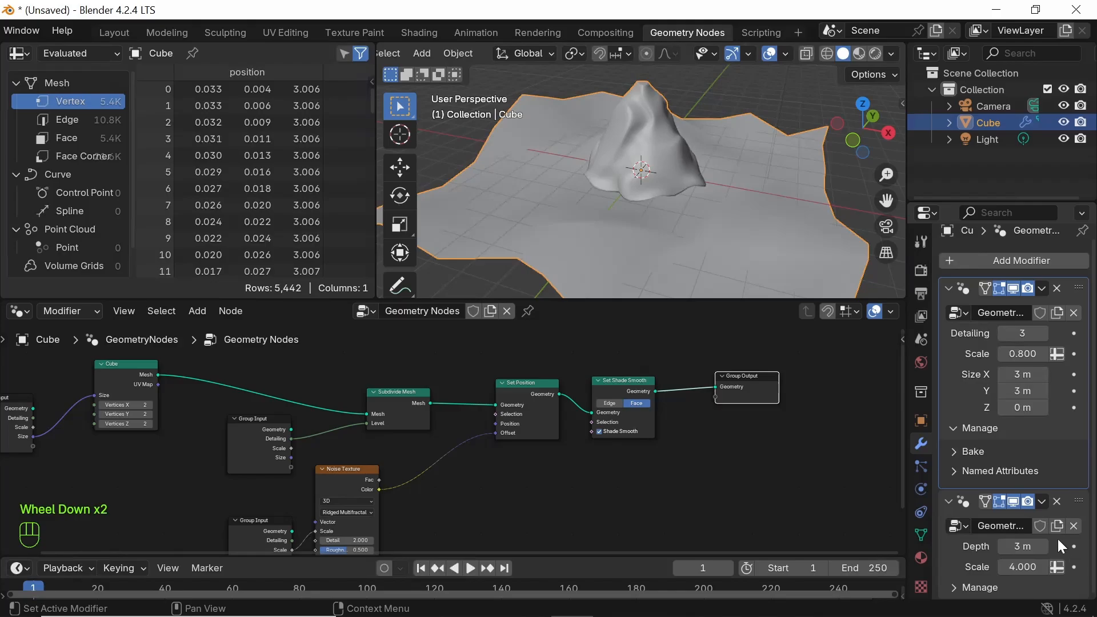
{"action": "left_click", "coordinate": [943, 546]}
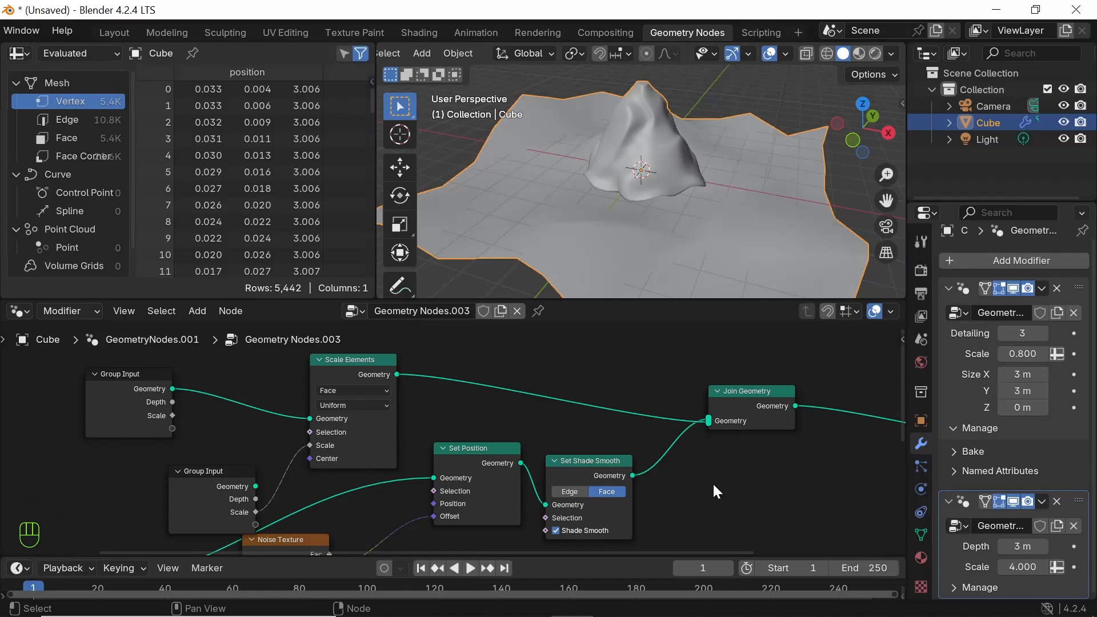
{"action": "scroll", "coordinate": [714, 487], "scroll_direction": "down", "scroll_amount": 3}
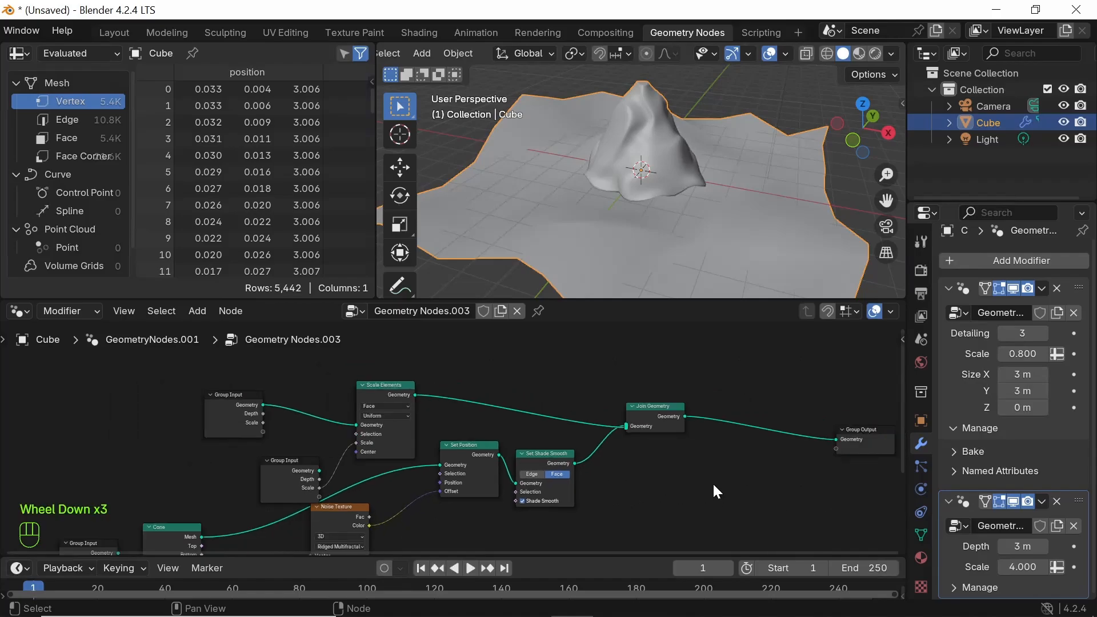